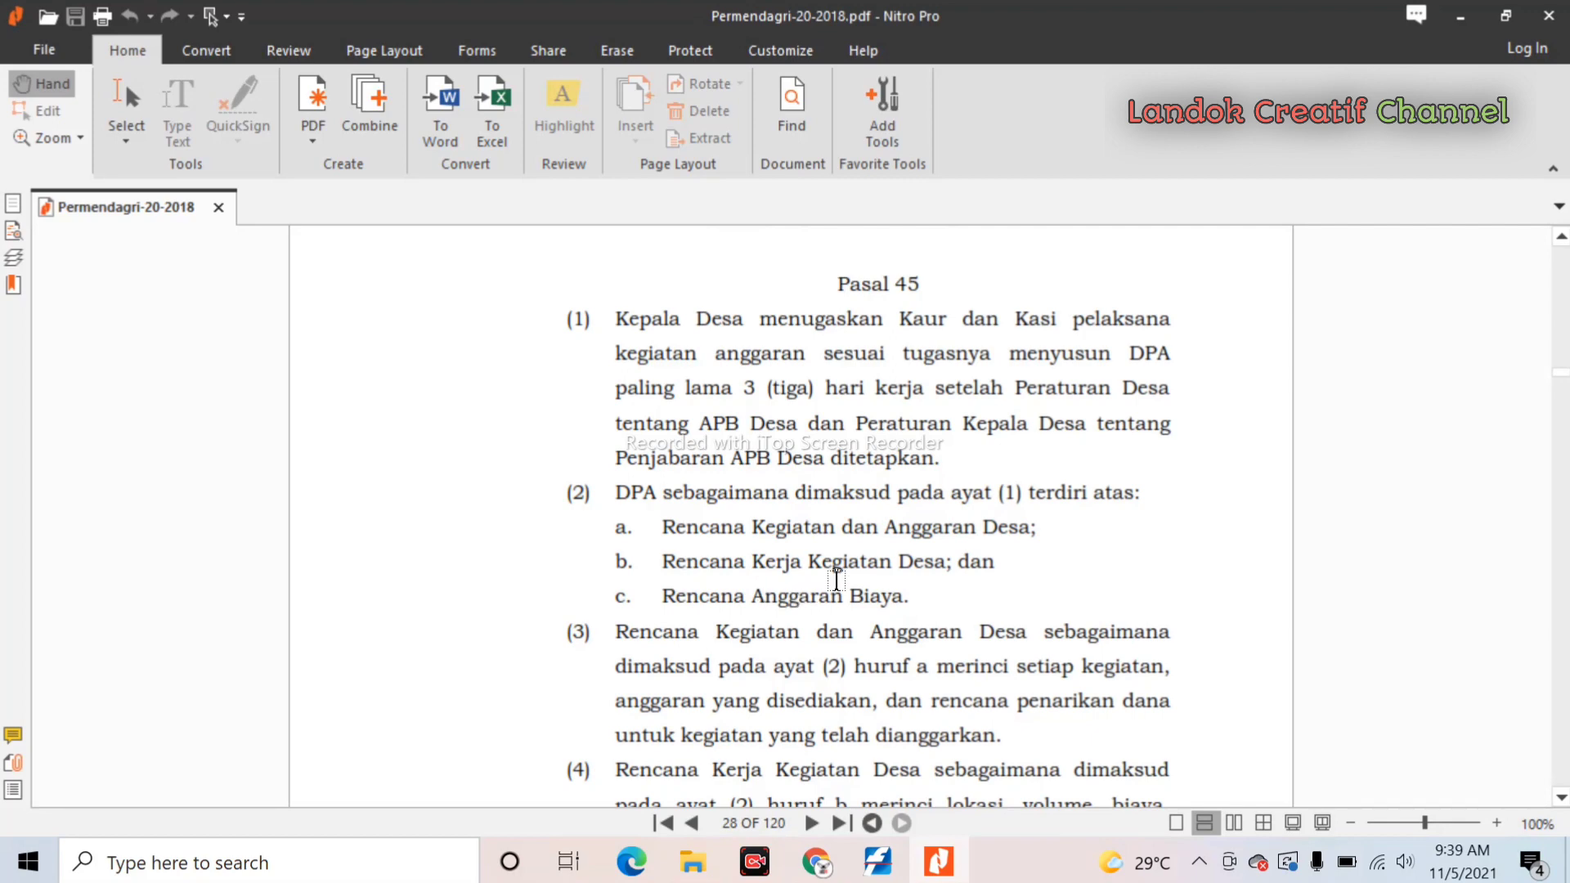
- Scroll Permendagri-20-2018.pdf through the rest of Pasal 45 until page 29 begins
{"action": "scroll", "coordinate": [846, 589], "scroll_direction": "down", "scroll_amount": 1}
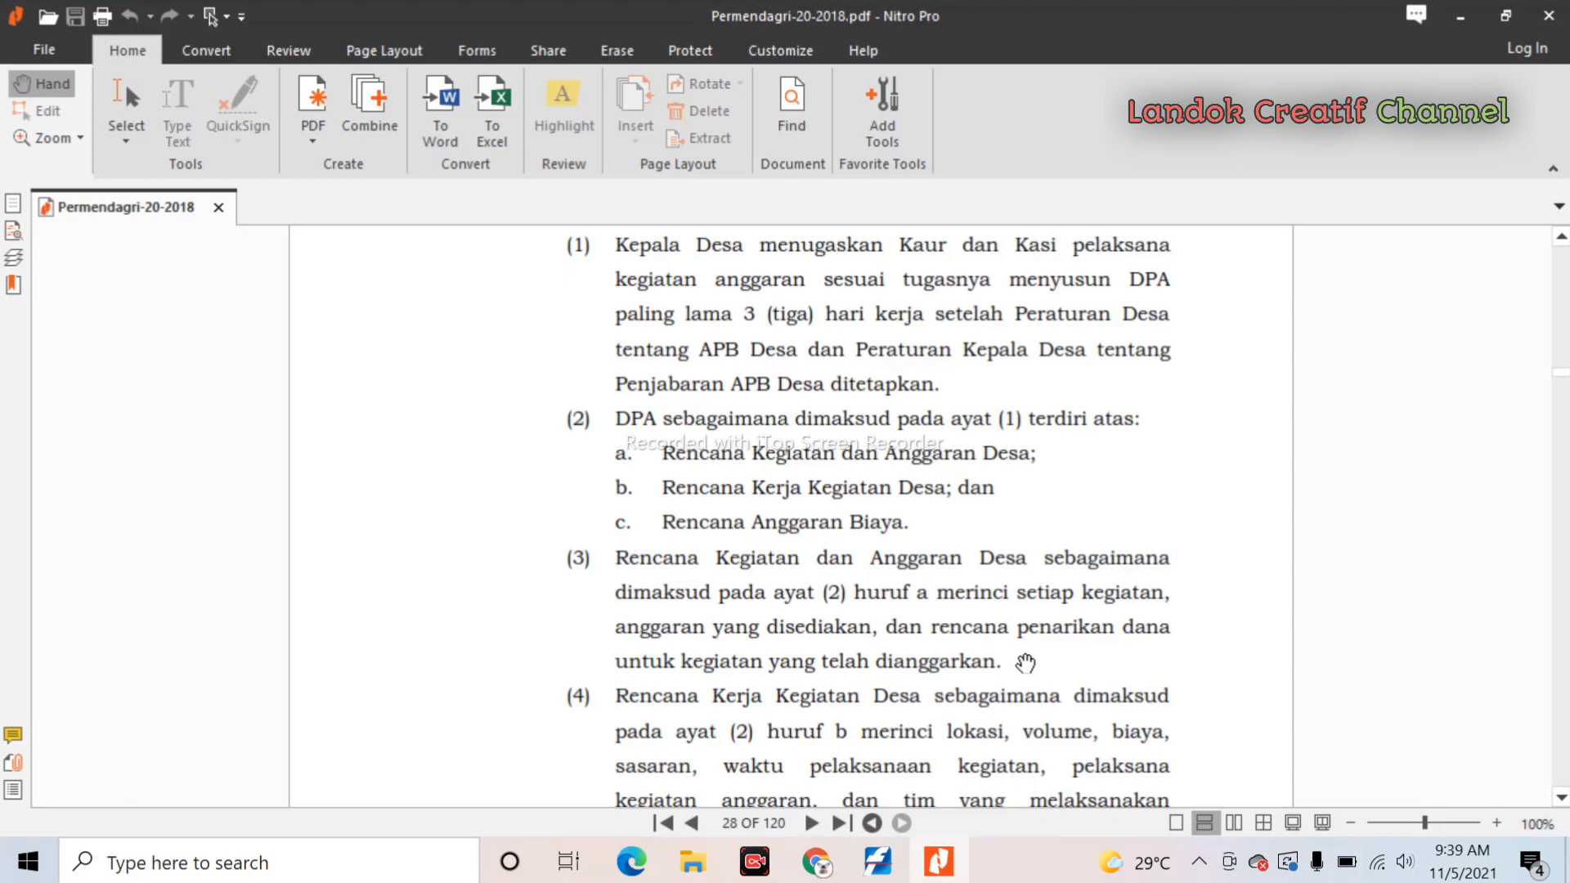
{"action": "scroll", "coordinate": [1025, 662], "scroll_direction": "down", "scroll_amount": 3}
{"action": "scroll", "coordinate": [1025, 662], "scroll_direction": "down", "scroll_amount": 2}
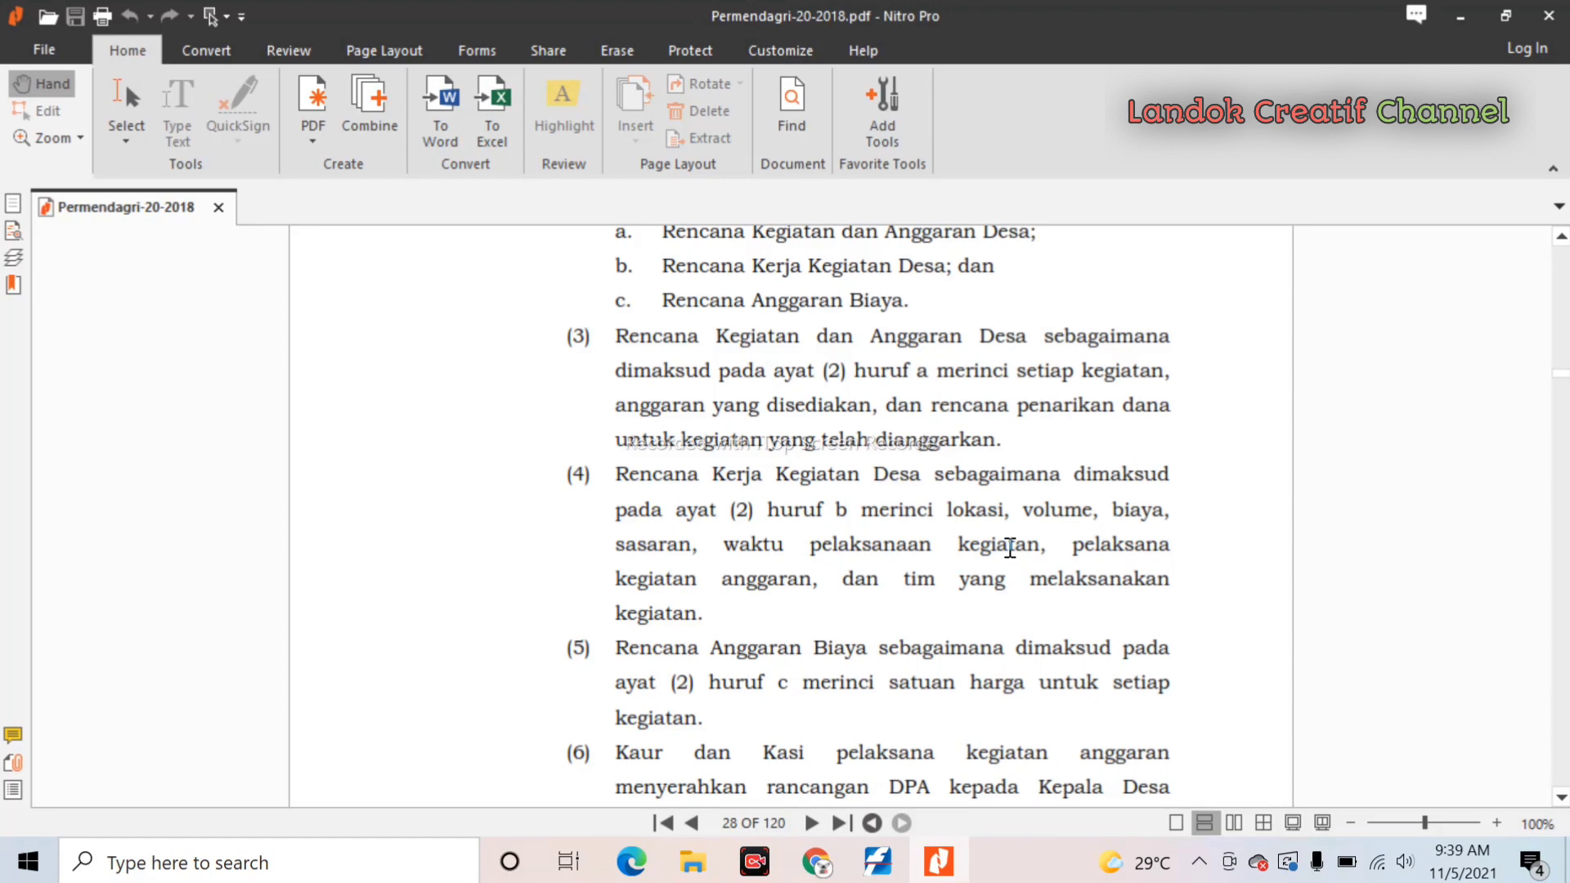
{"action": "scroll", "coordinate": [1010, 548], "scroll_direction": "down", "scroll_amount": 3}
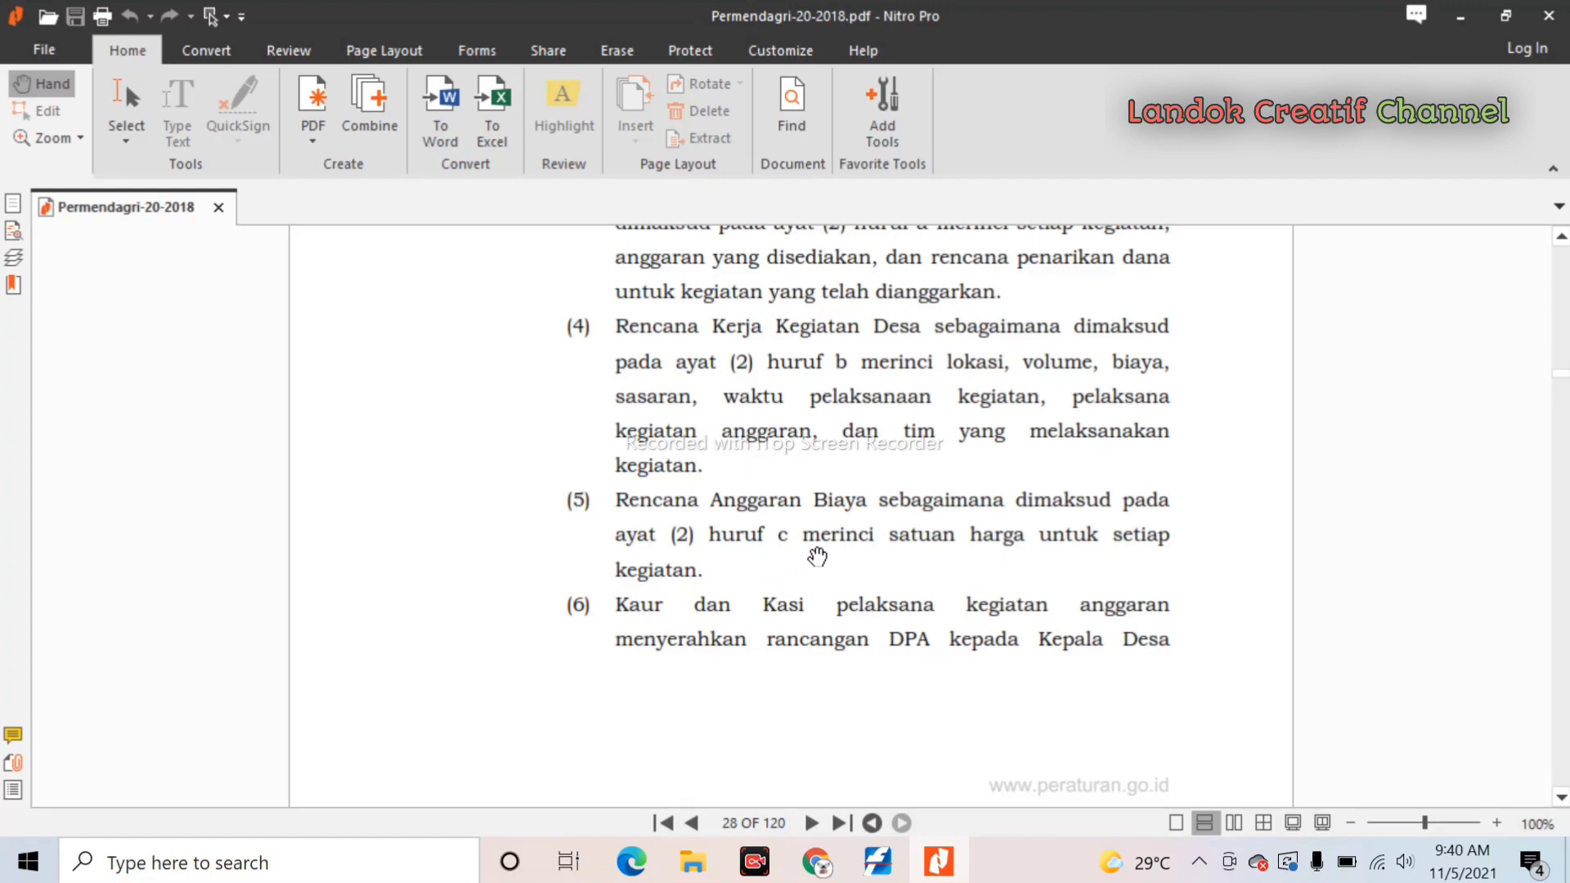
{"action": "scroll", "coordinate": [817, 557], "scroll_direction": "down", "scroll_amount": 4}
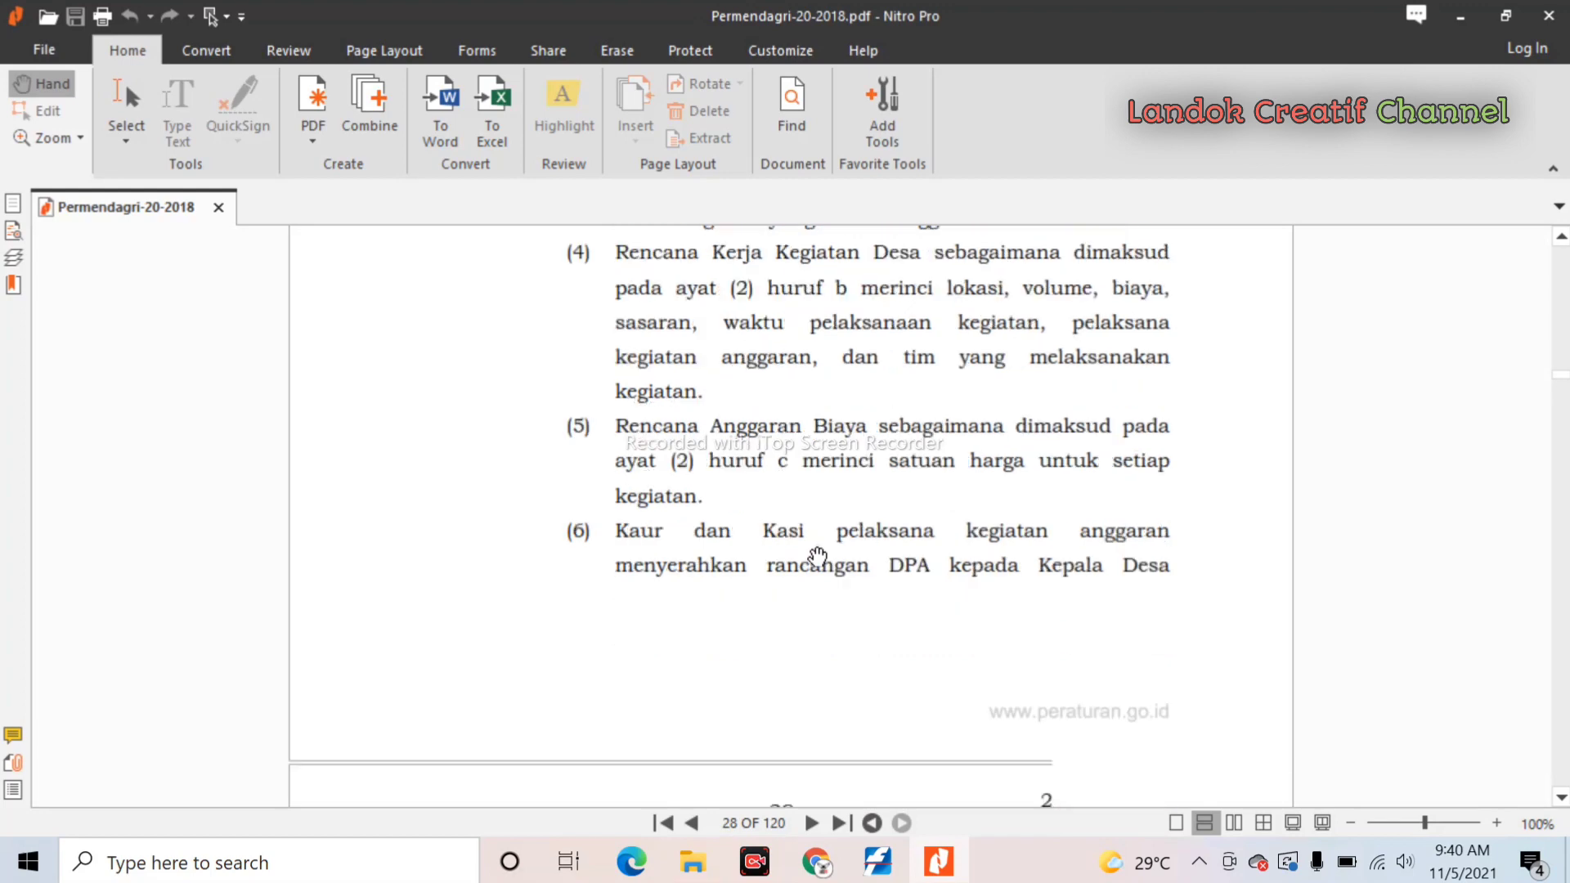
{"action": "scroll", "coordinate": [816, 557], "scroll_direction": "down", "scroll_amount": 5}
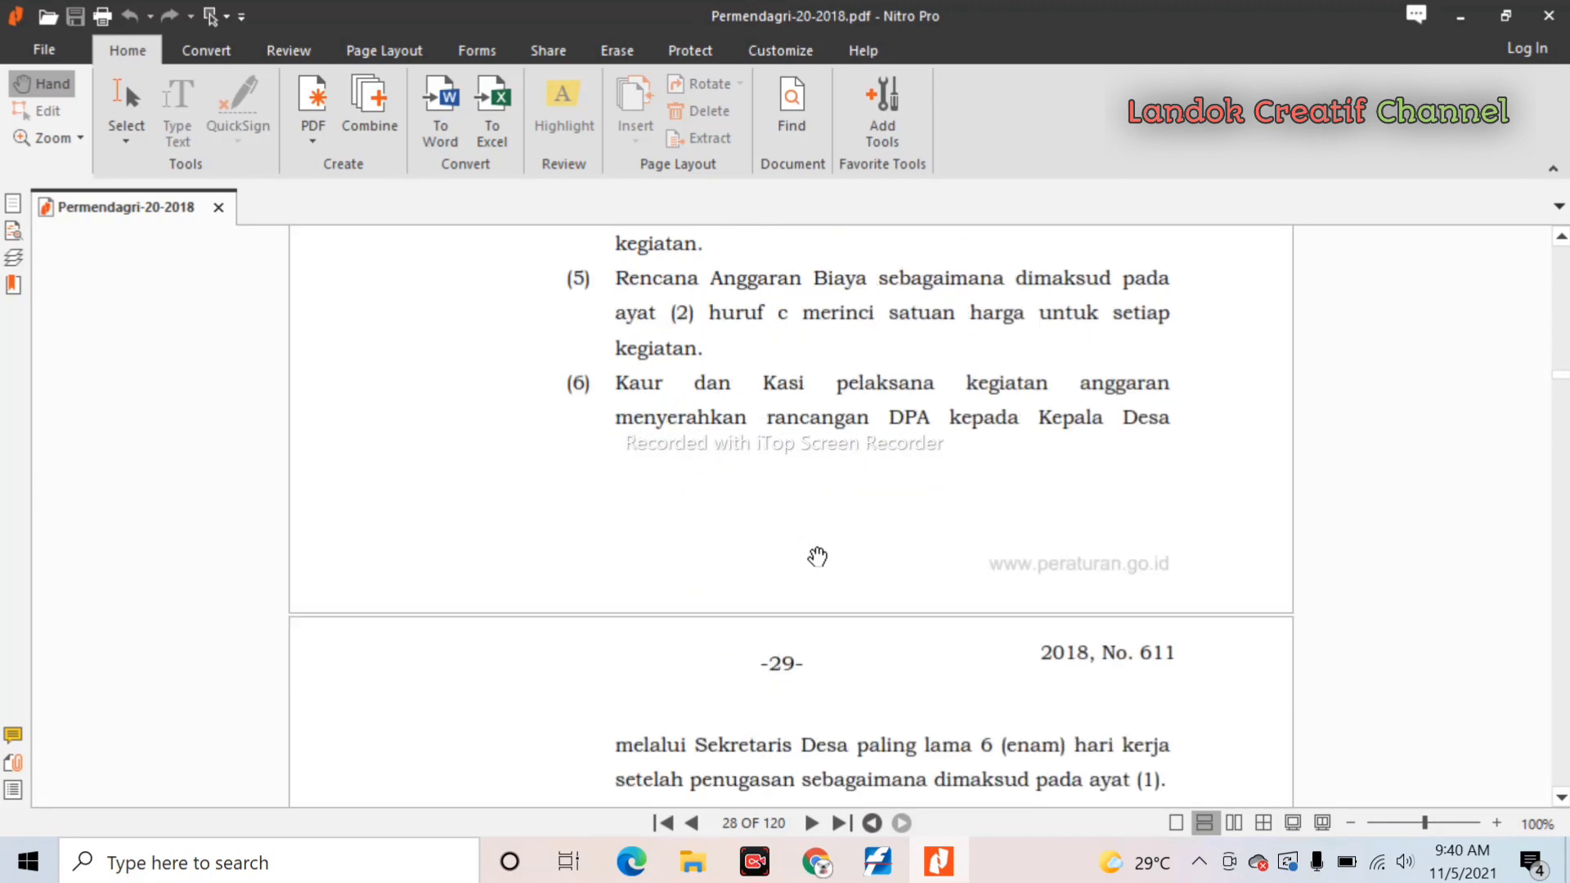
- Scroll onto page 29 to read Pasal 46 and 47 on preparing and verifying DPPA drafts
{"action": "scroll", "coordinate": [817, 557], "scroll_direction": "down", "scroll_amount": 4}
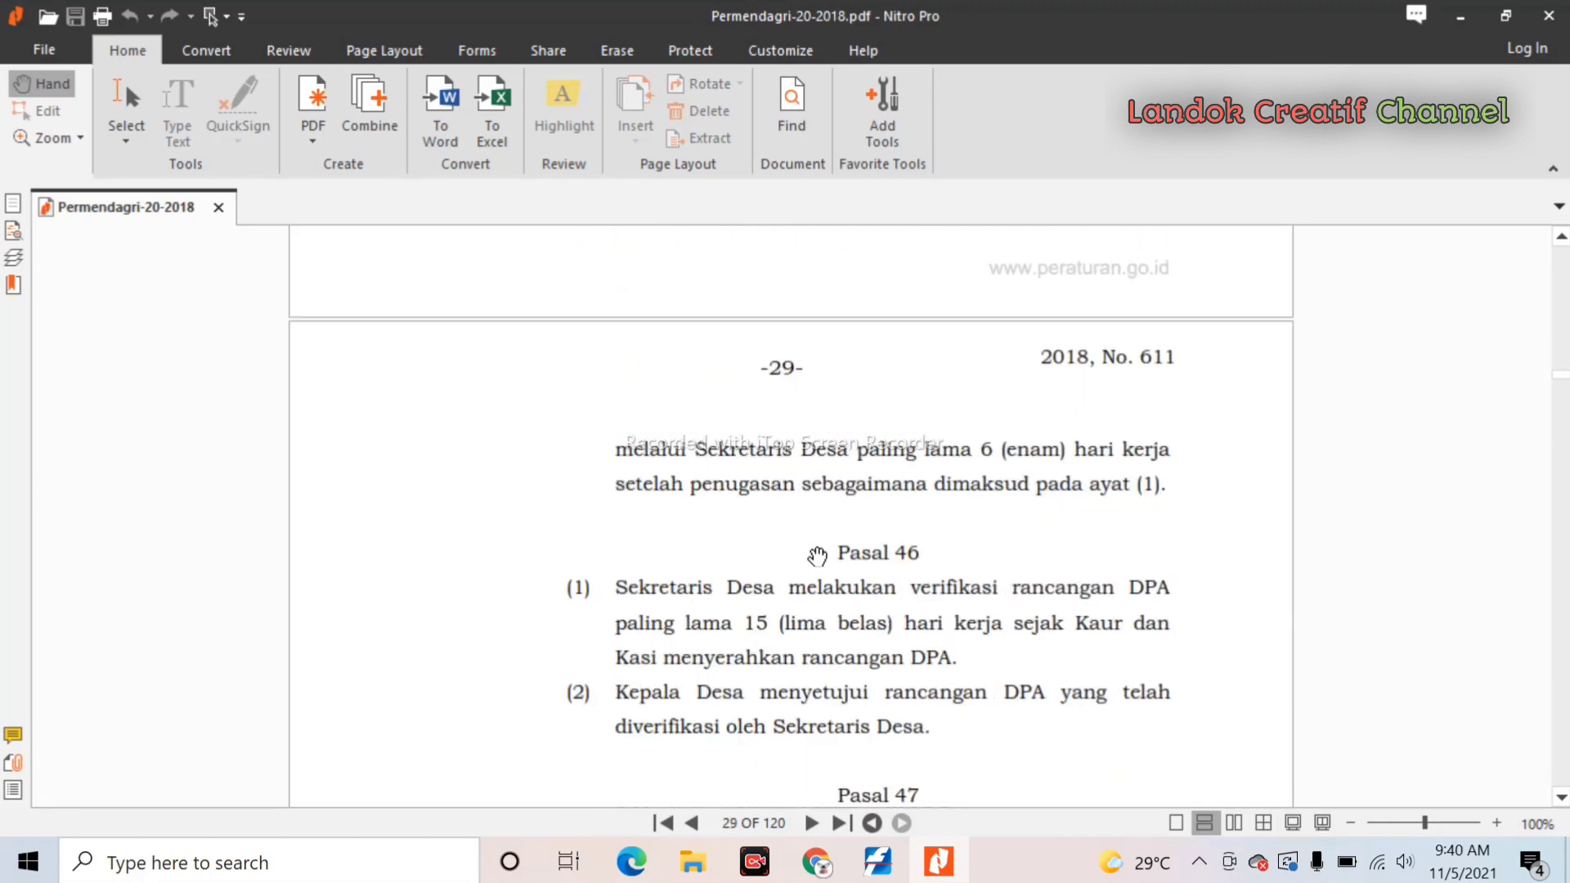
{"action": "scroll", "coordinate": [817, 557], "scroll_direction": "down", "scroll_amount": 2}
{"action": "scroll", "coordinate": [817, 557], "scroll_direction": "down", "scroll_amount": 6}
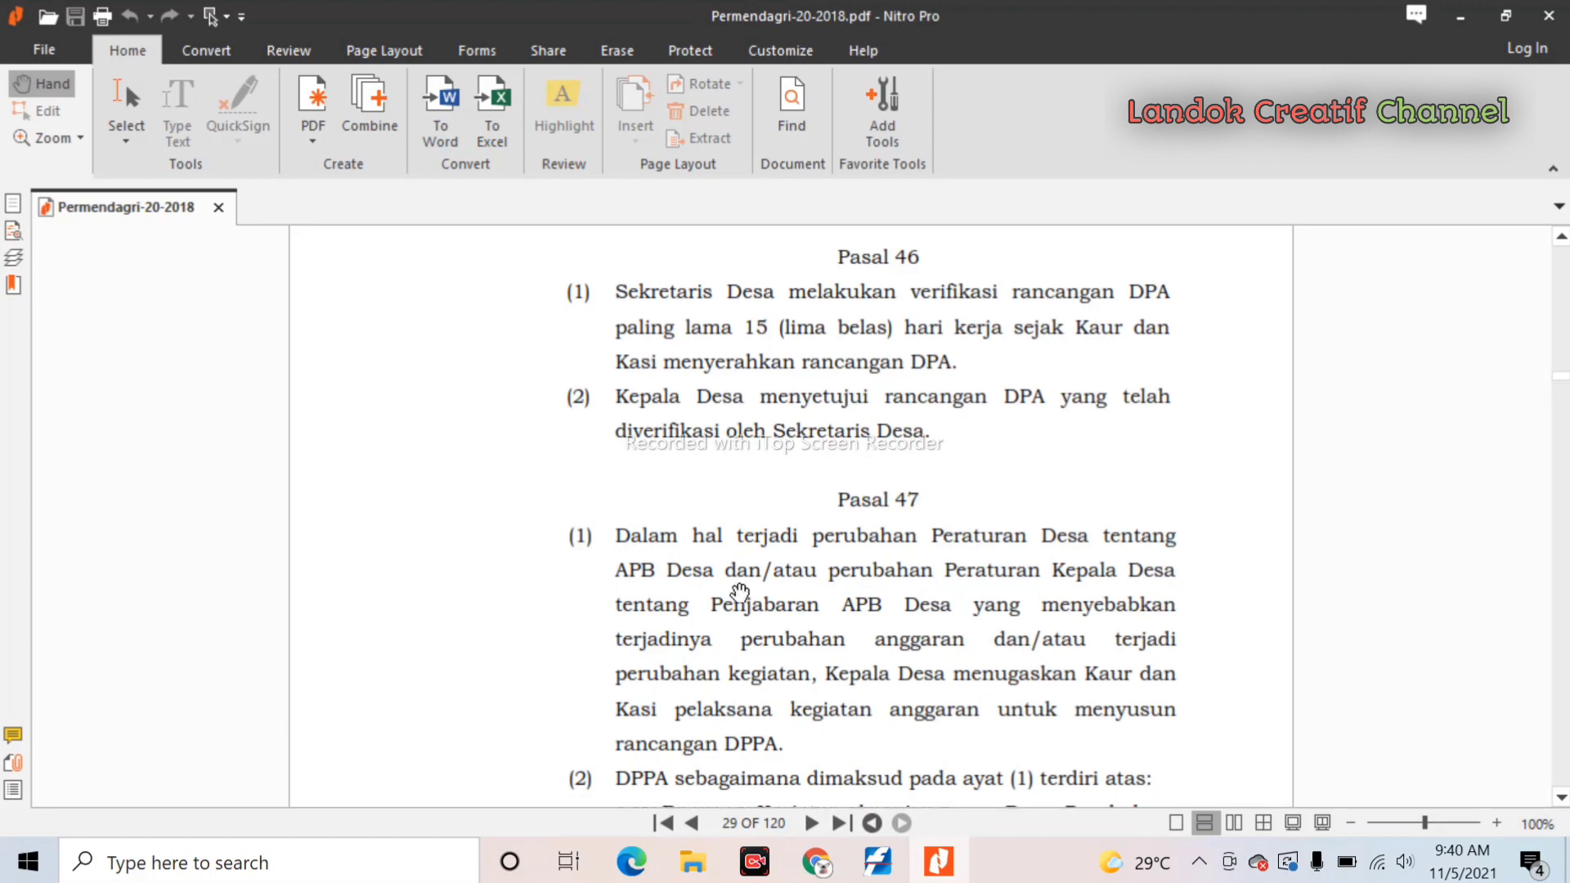
{"action": "scroll", "coordinate": [739, 578], "scroll_direction": "down", "scroll_amount": 2}
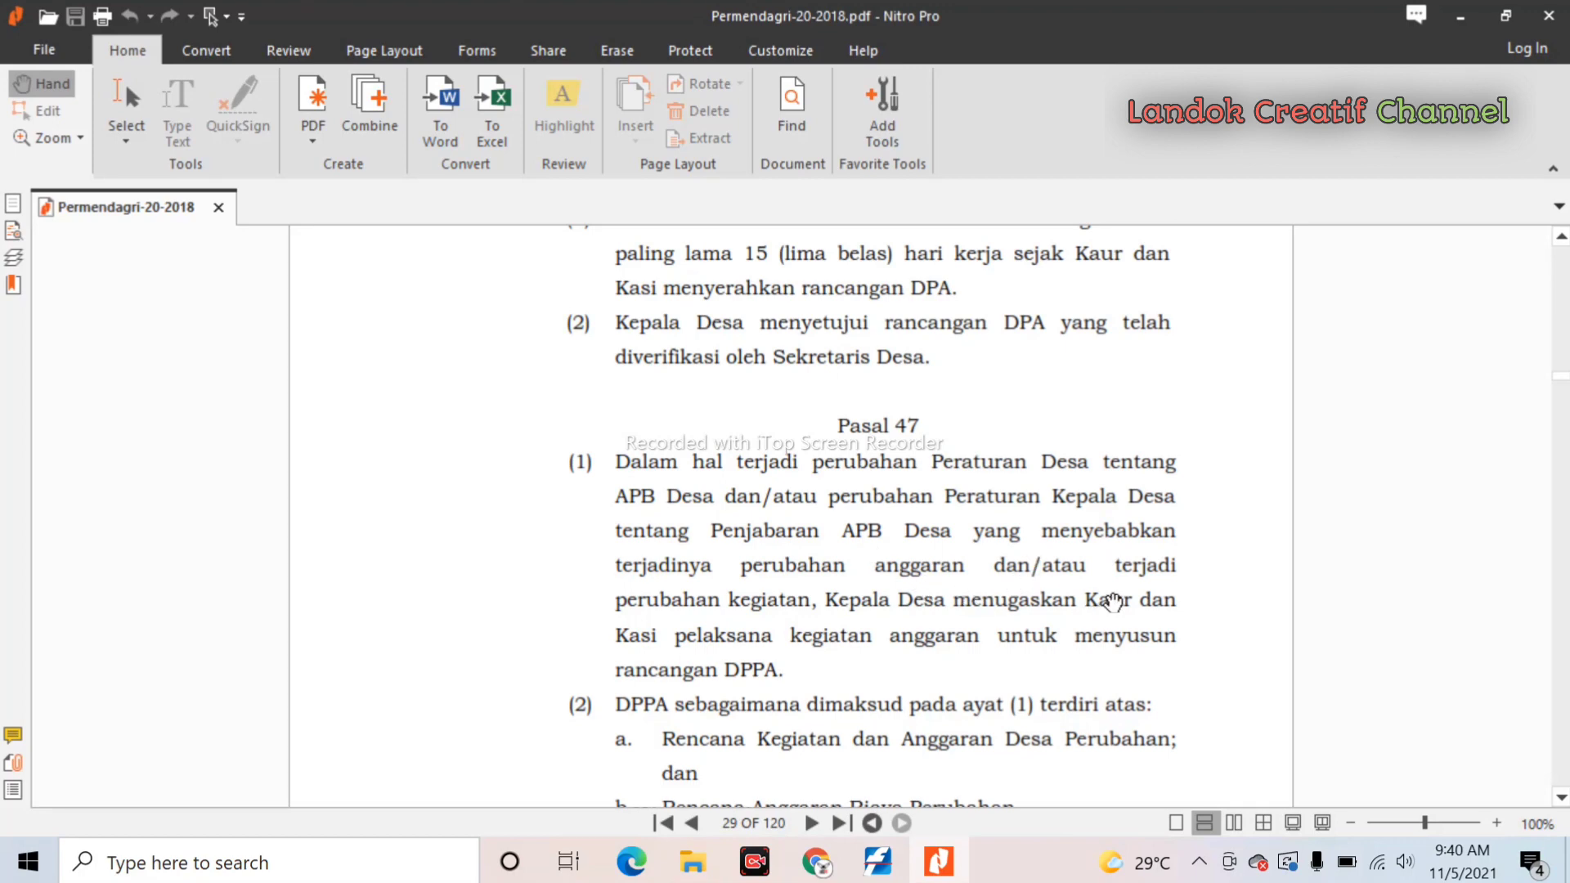
{"action": "scroll", "coordinate": [1114, 602], "scroll_direction": "down", "scroll_amount": 1}
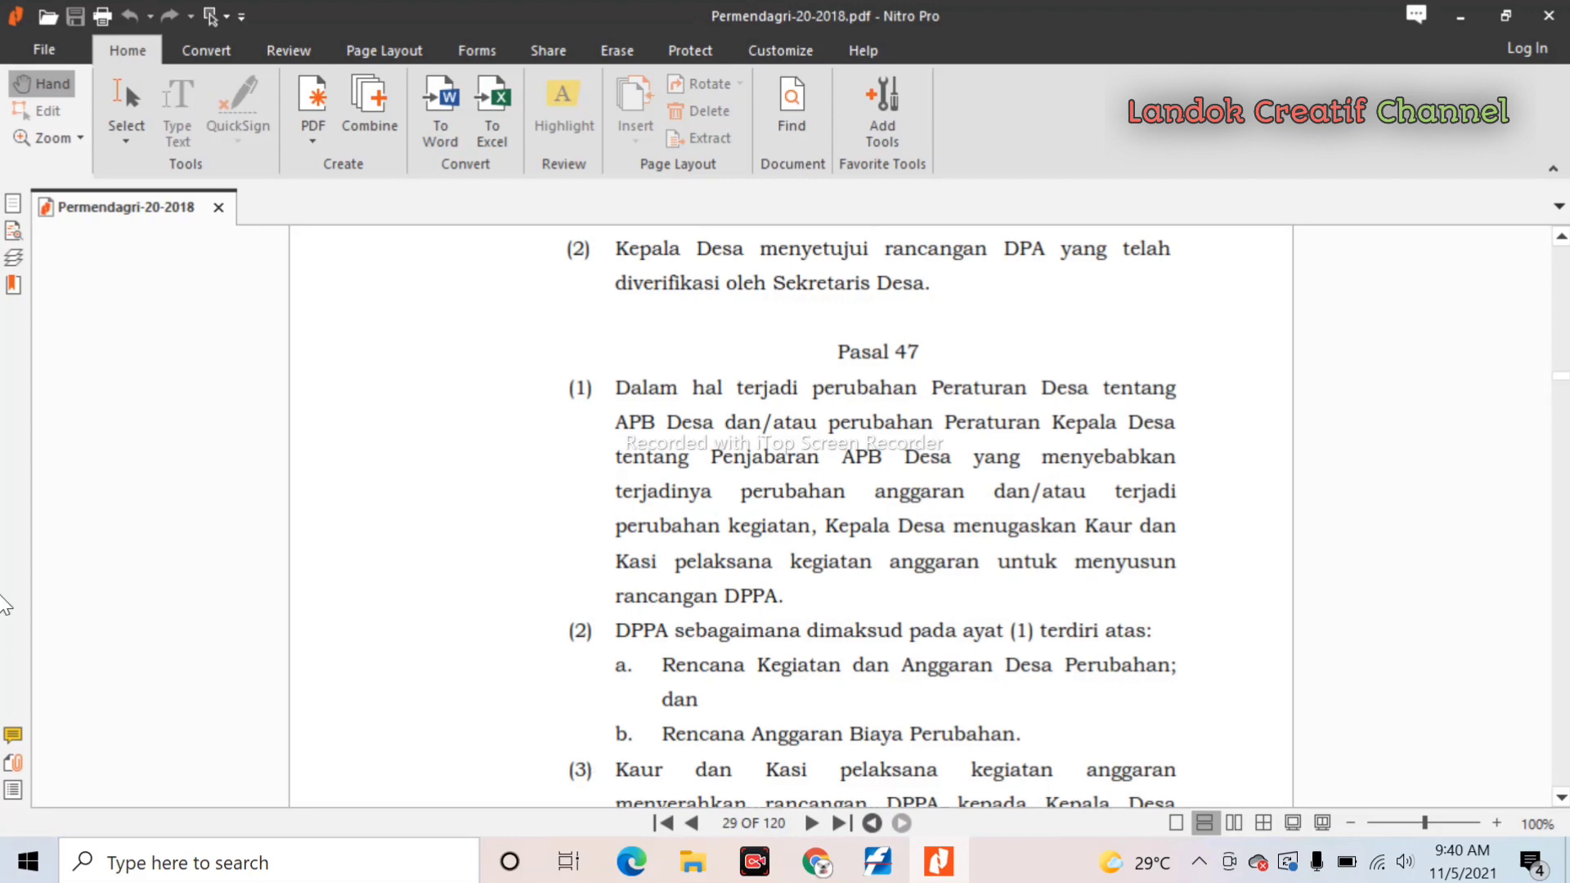
{"action": "scroll", "coordinate": [1314, 764], "scroll_direction": "down", "scroll_amount": 3}
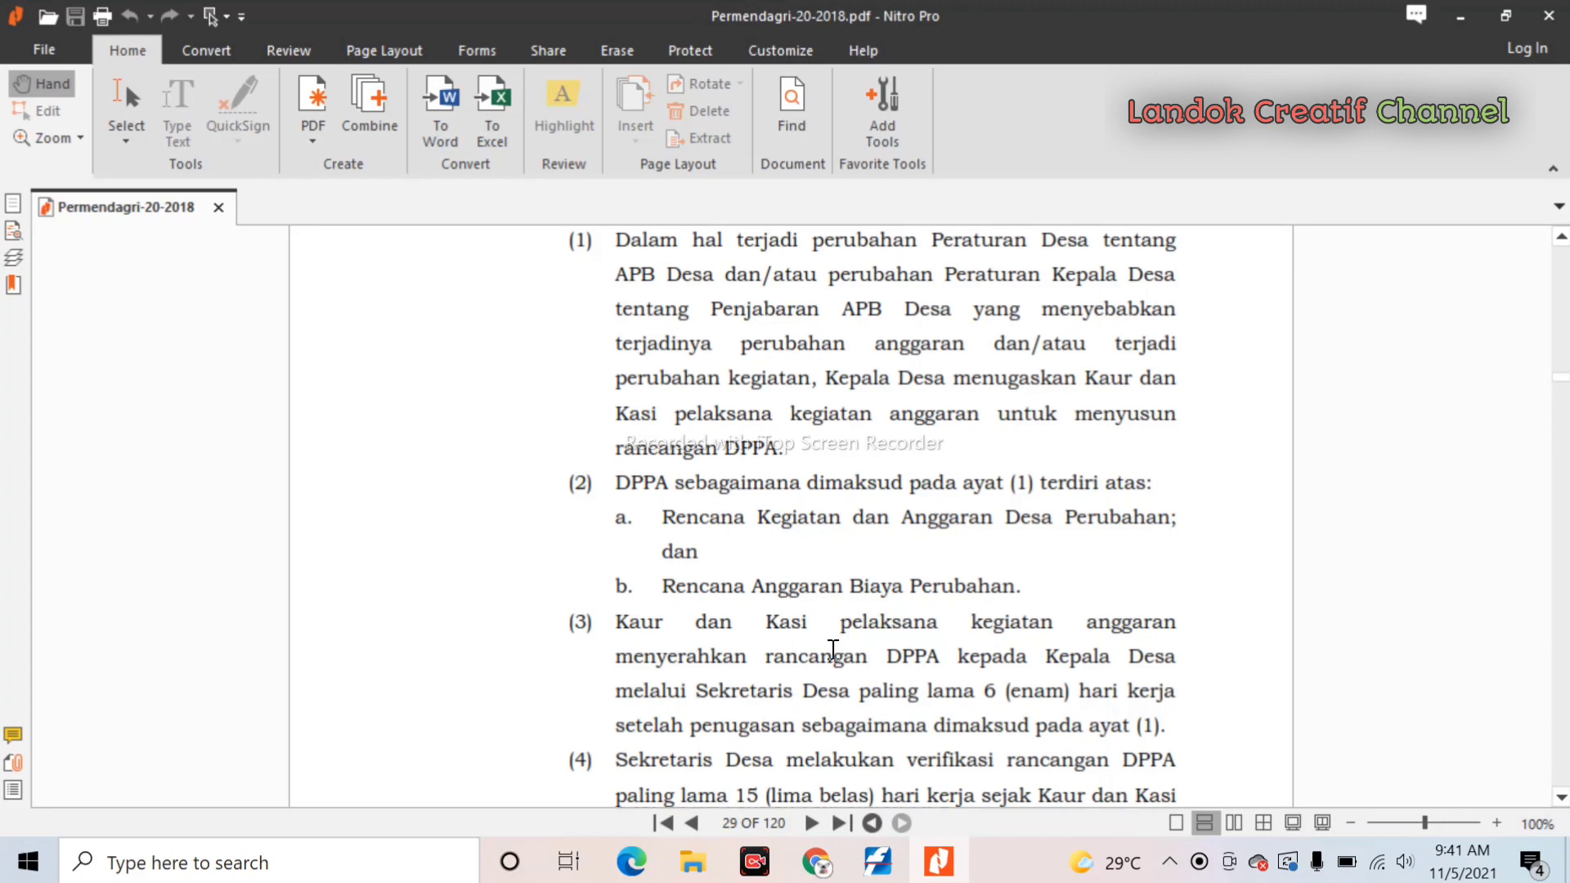
{"action": "scroll", "coordinate": [830, 648], "scroll_direction": "down", "scroll_amount": 1}
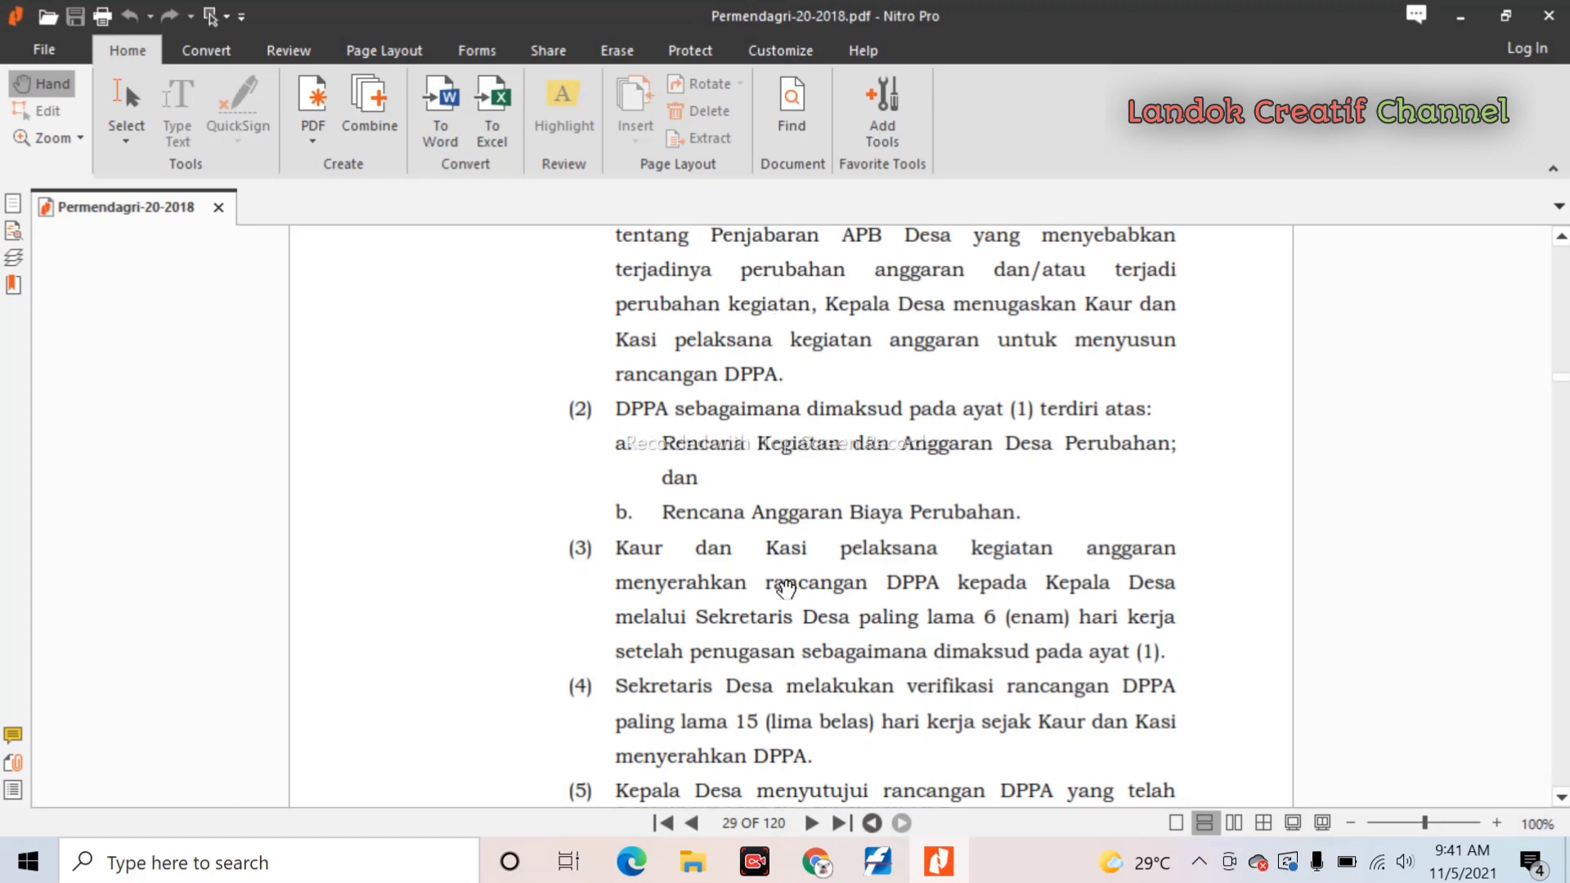
{"action": "scroll", "coordinate": [780, 579], "scroll_direction": "down", "scroll_amount": 1}
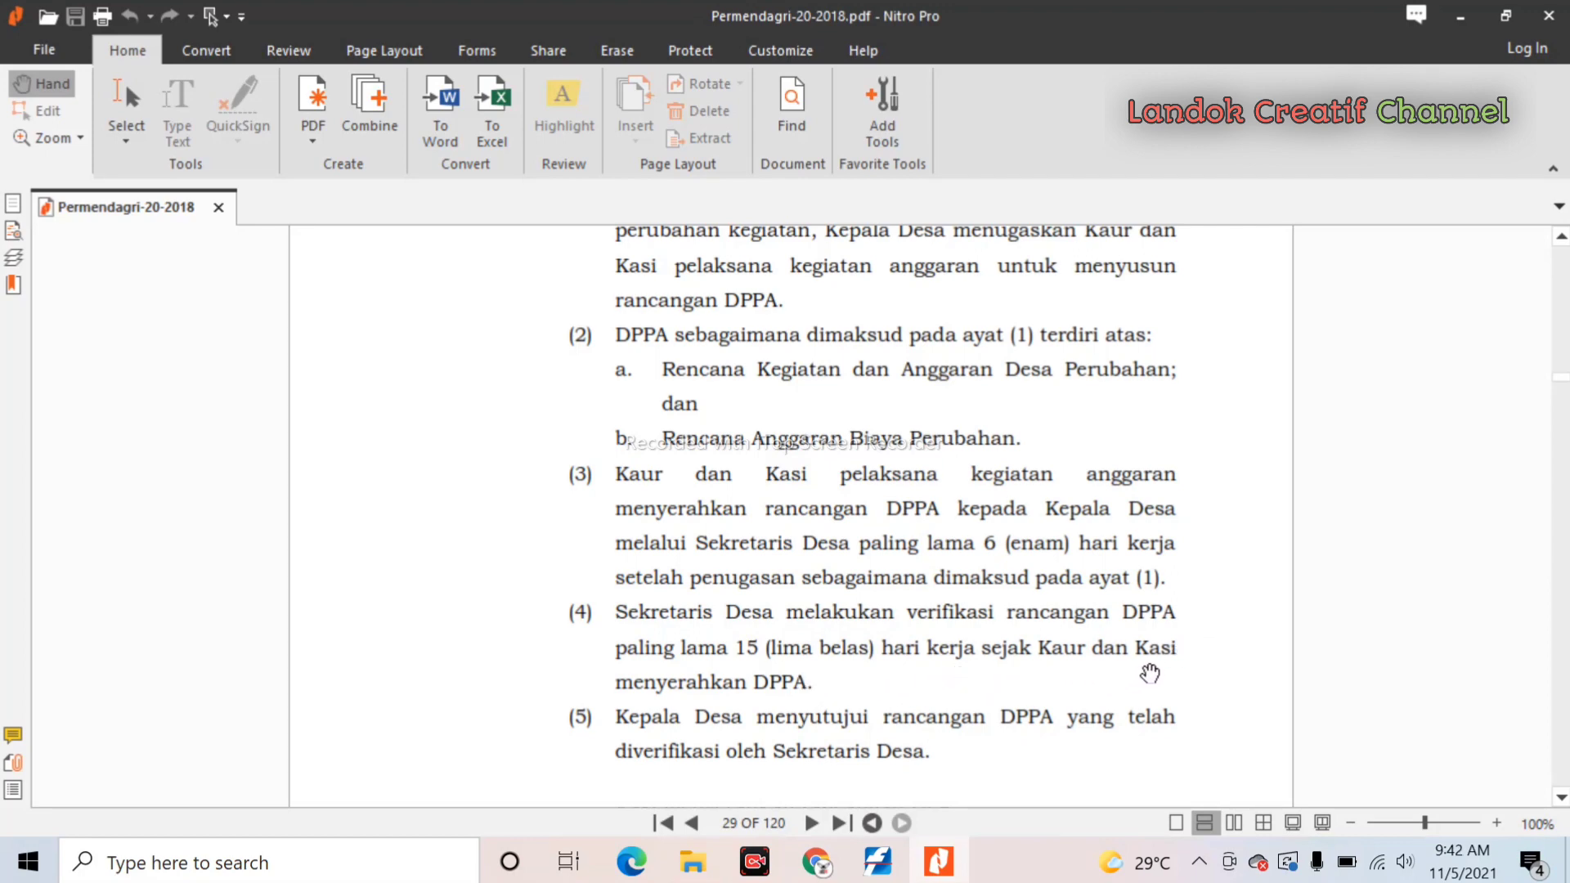
{"action": "scroll", "coordinate": [835, 695], "scroll_direction": "down", "scroll_amount": 3}
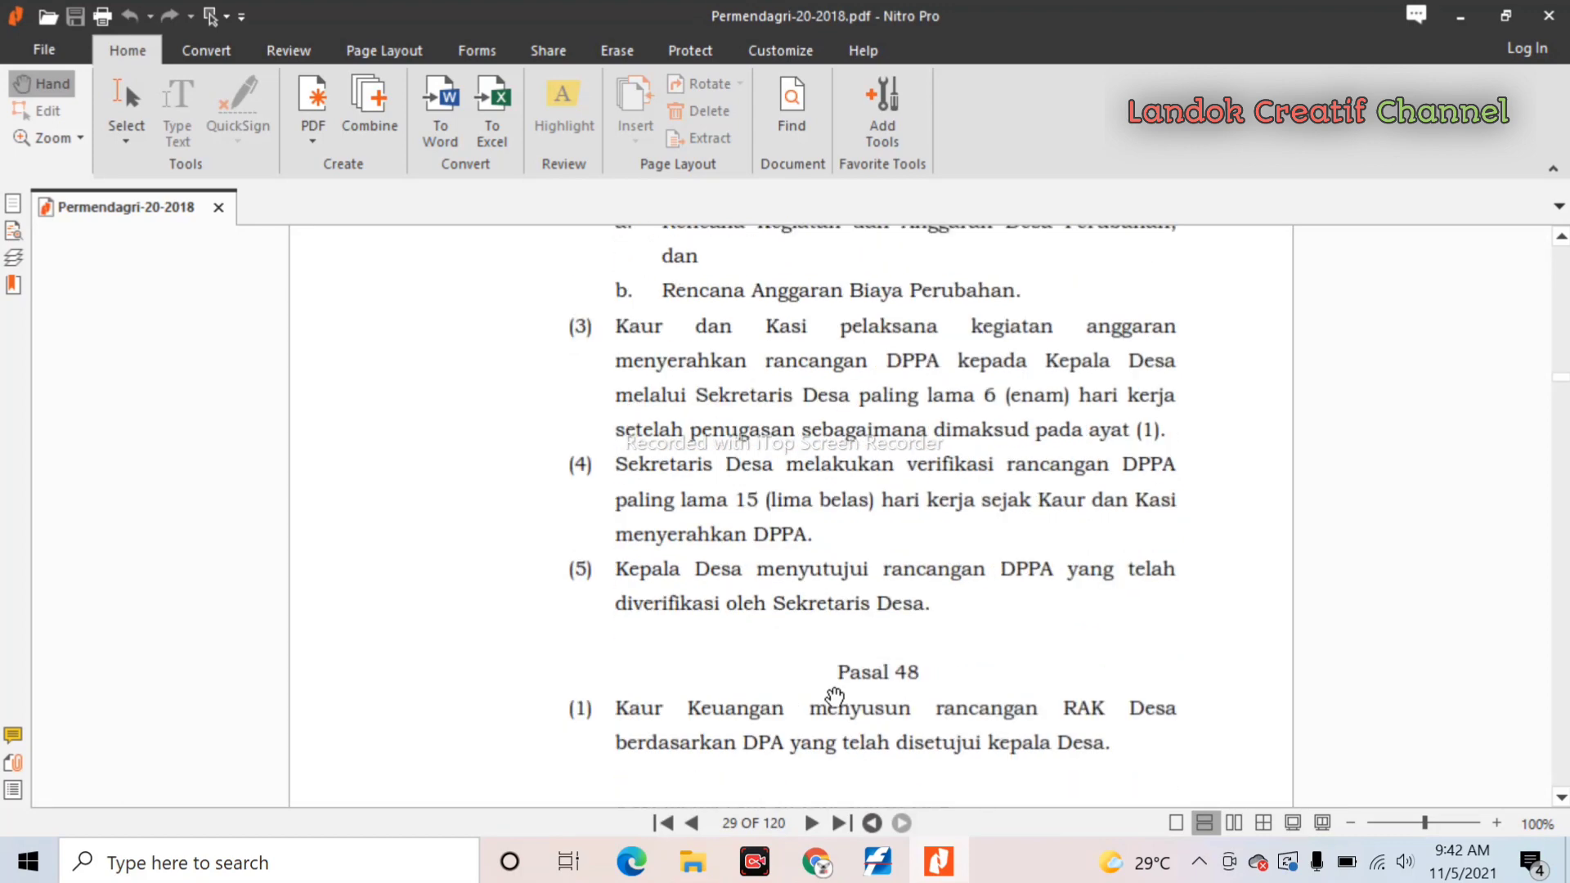
{"action": "scroll", "coordinate": [832, 701], "scroll_direction": "up", "scroll_amount": 1}
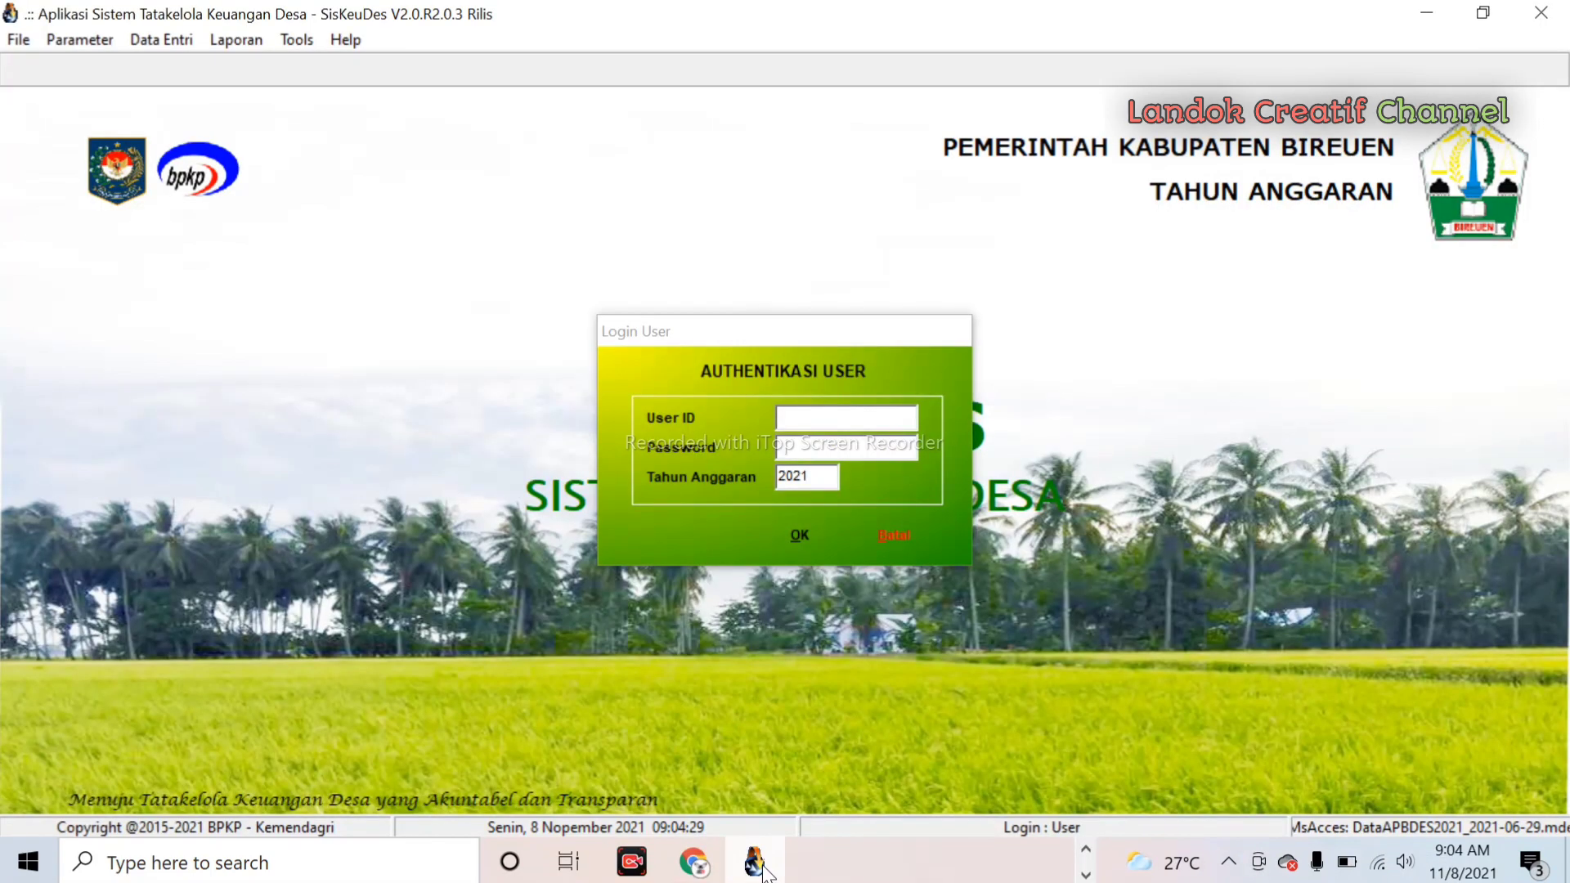
- Log in with the user ID and password, keeping Tahun Anggaran 2021
{"action": "left_click", "coordinate": [810, 420]}
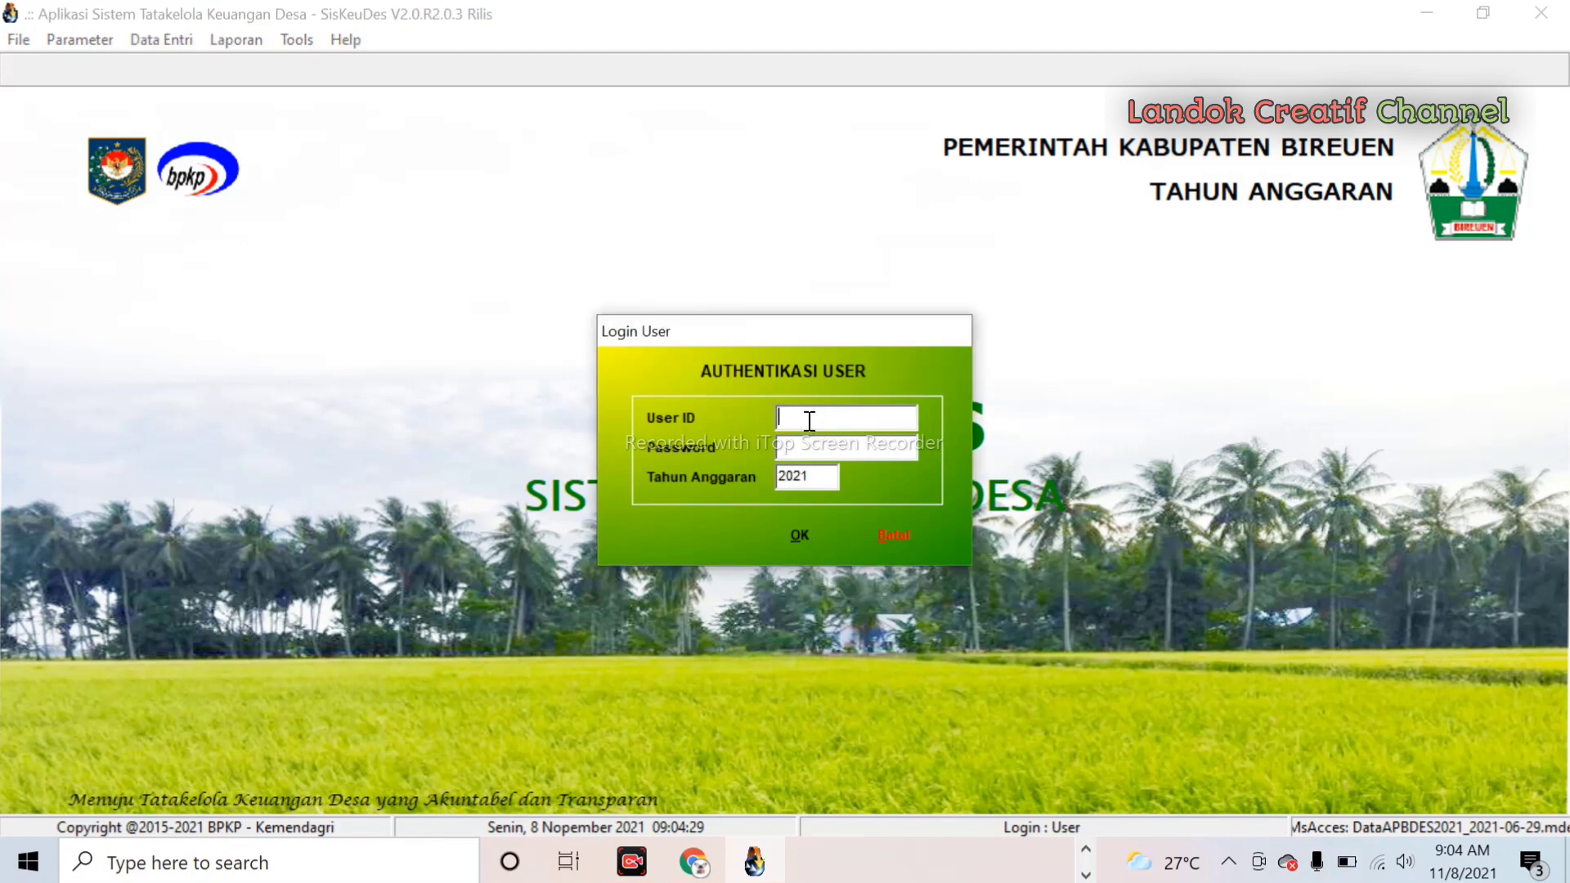
{"action": "type", "text": "Sisi"}
{"action": "key", "text": "BackSpace"}
{"action": "type", "text": "keudes"}
{"action": "left_click", "coordinate": [782, 445]}
{"action": "type", "text": "siskeudes"}
{"action": "left_click", "coordinate": [802, 542]}
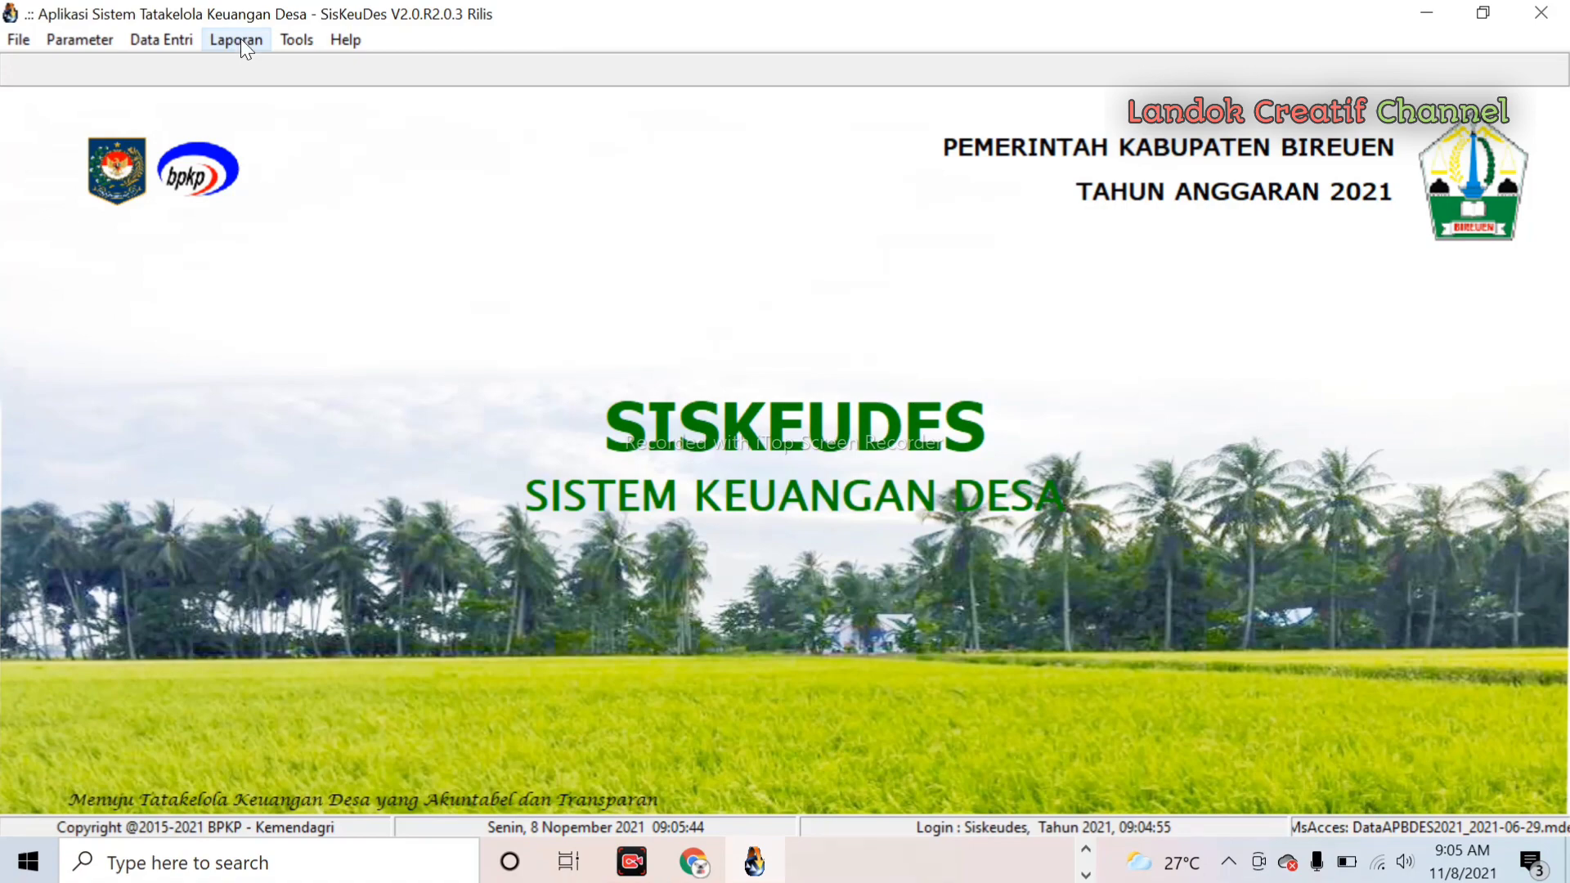
- Print-preview RAB 2 Rincian Anggaran Belanja for 05 Kecamatan Peusangan, Gampong Seuneubok Aceh
{"action": "left_click", "coordinate": [239, 38]}
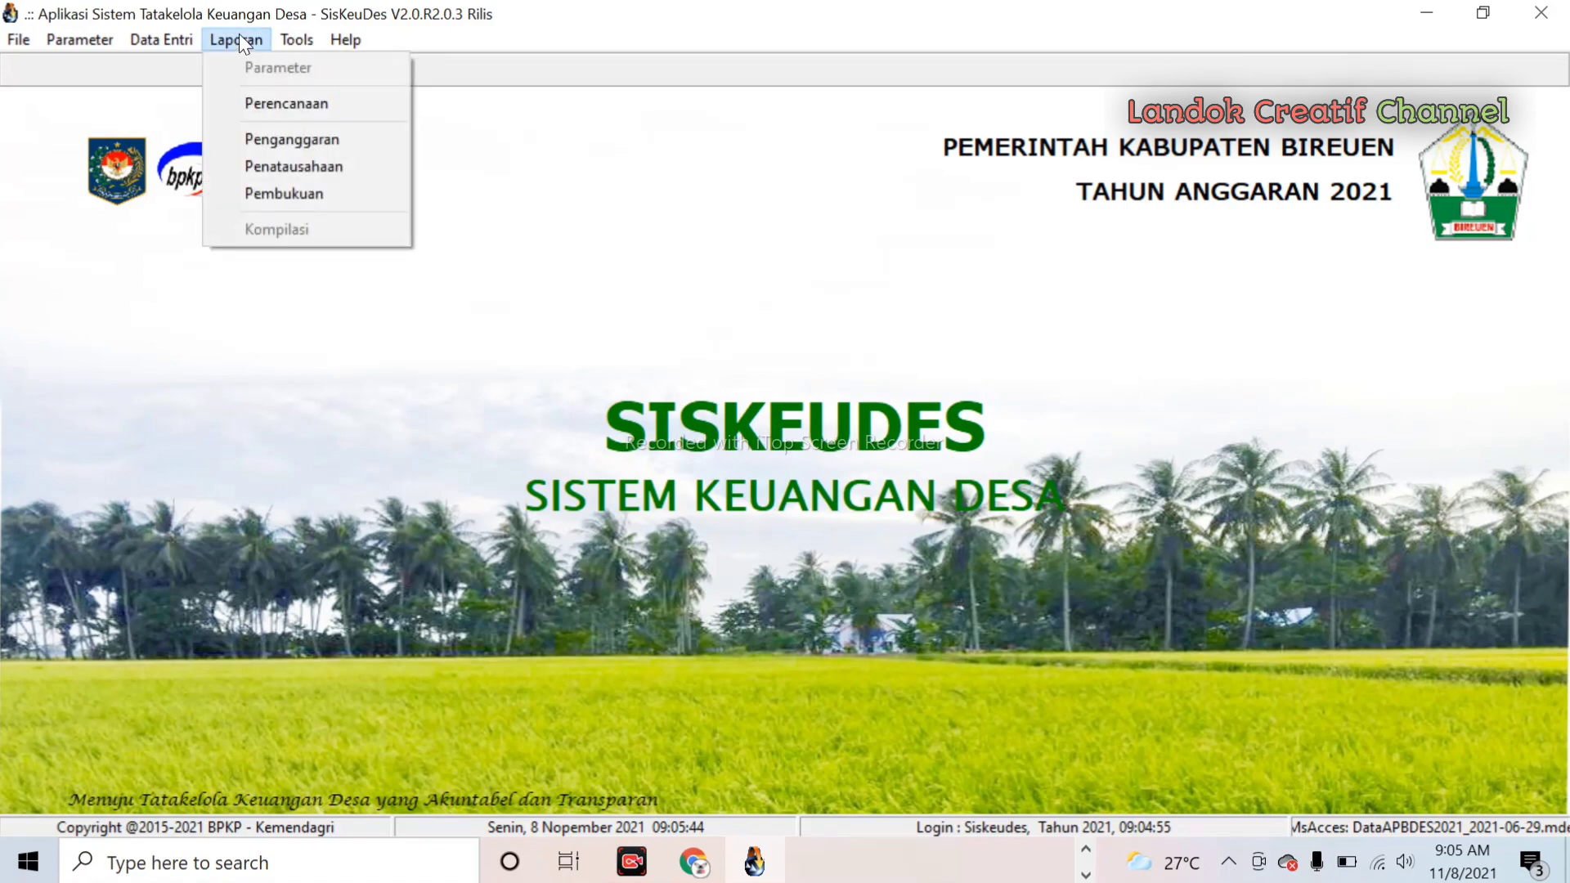
{"action": "left_click", "coordinate": [263, 140]}
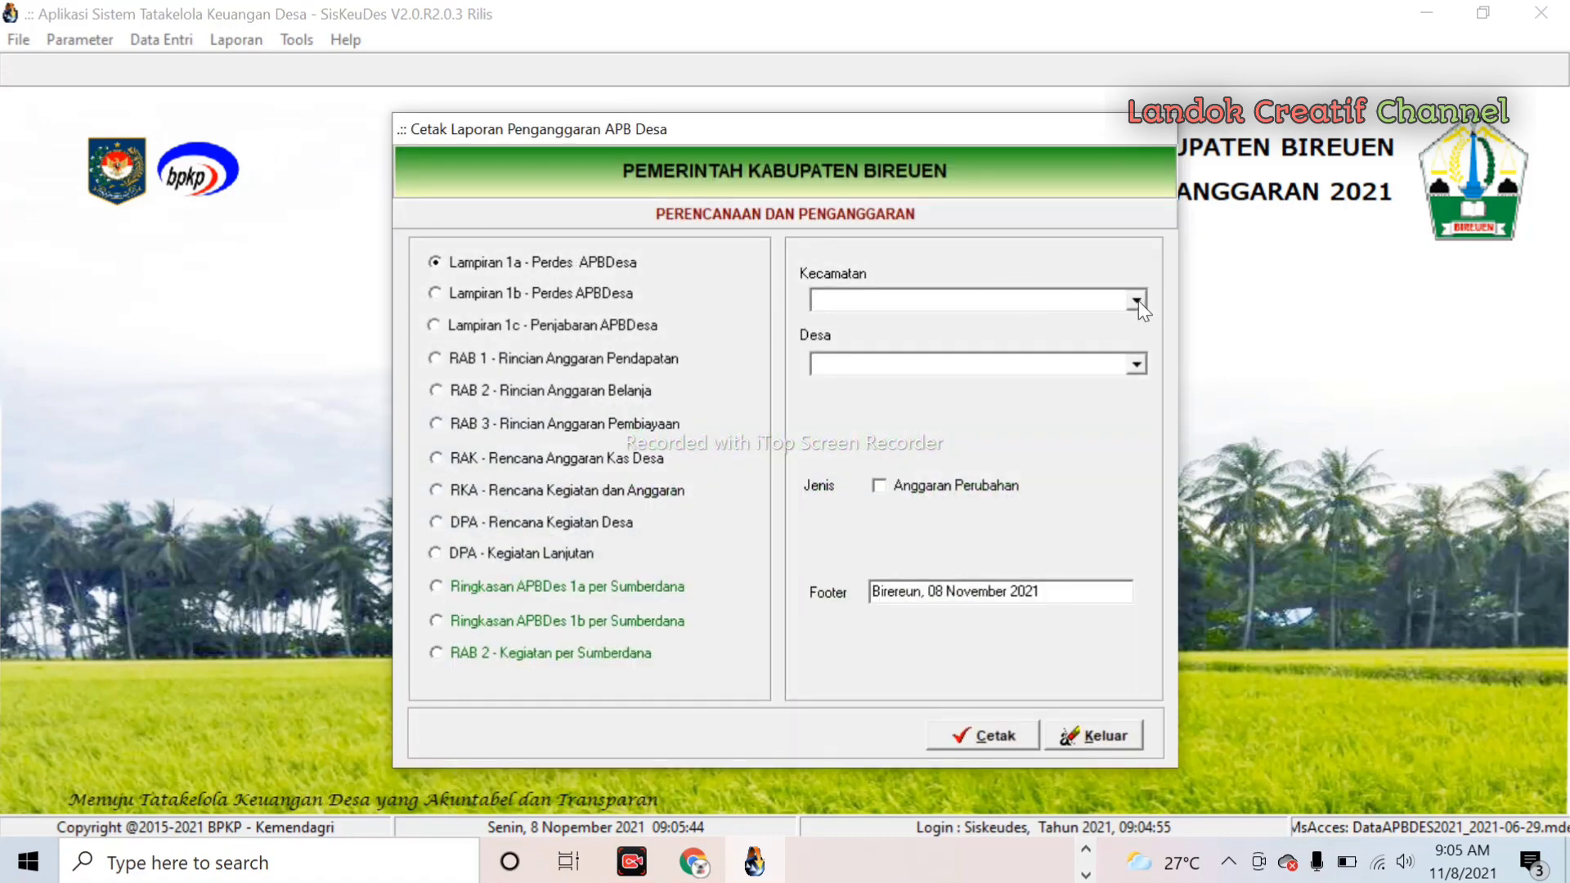
{"action": "left_click", "coordinate": [1136, 301]}
{"action": "left_click", "coordinate": [1098, 319]}
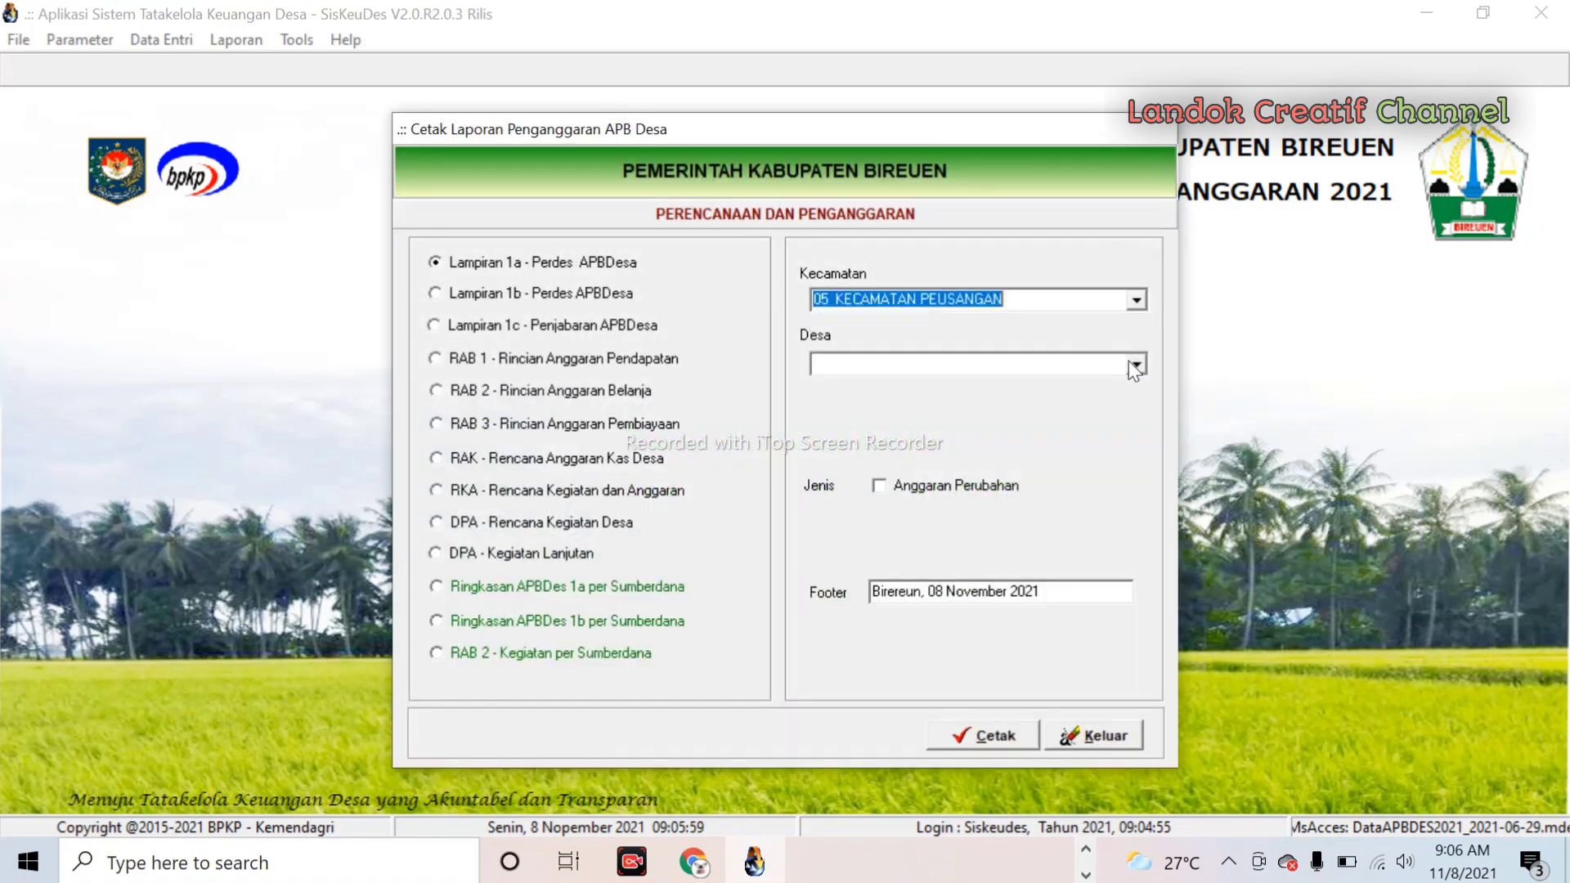
{"action": "left_click", "coordinate": [1136, 365]}
{"action": "left_click", "coordinate": [1087, 387]}
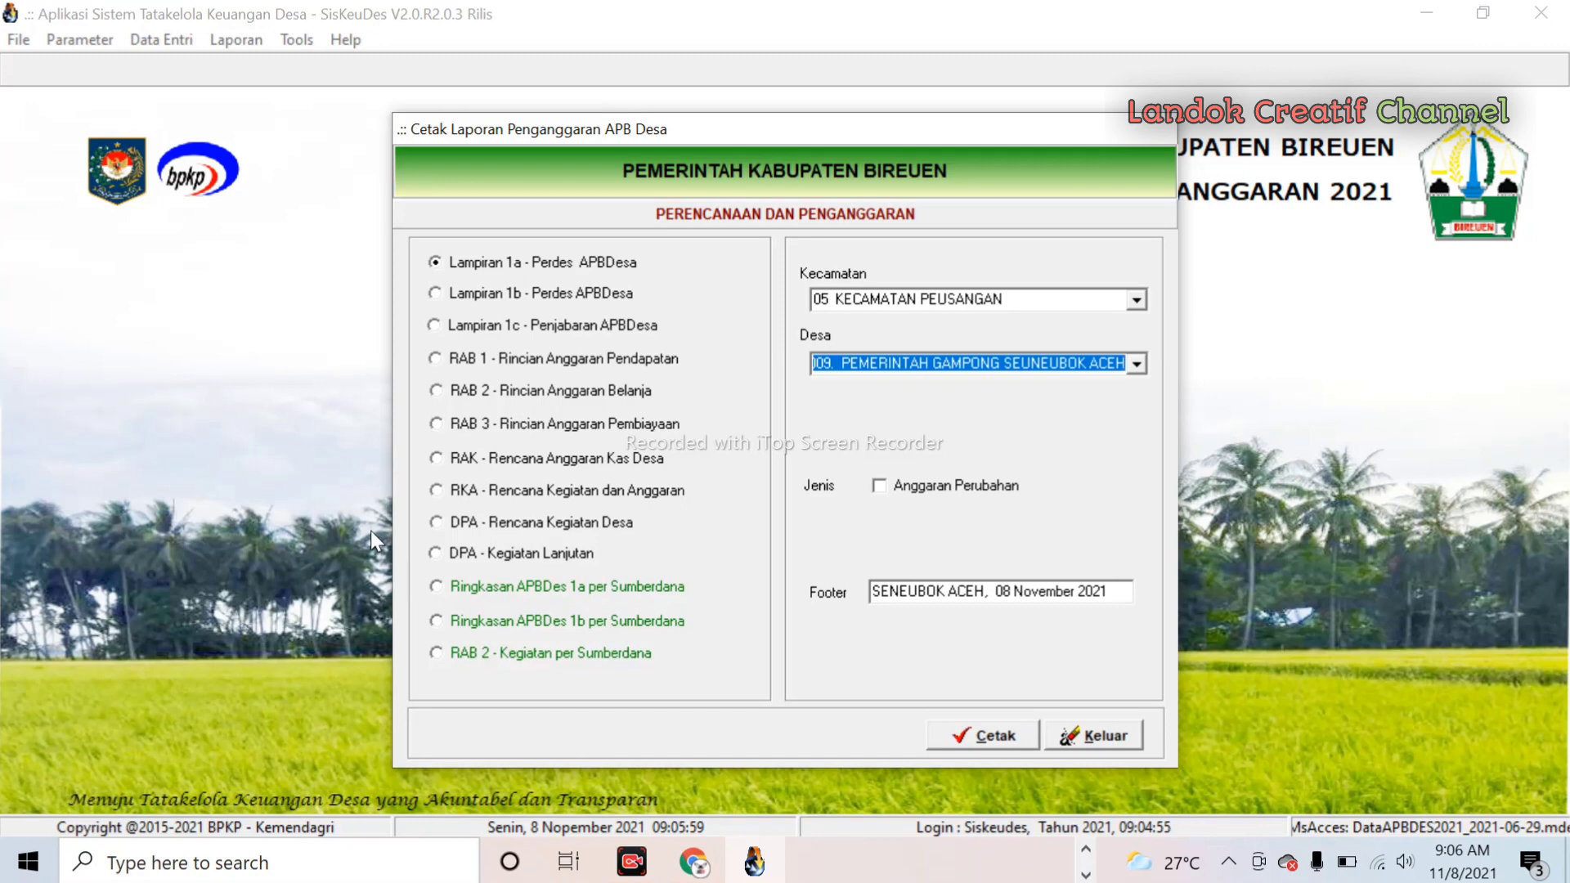
{"action": "left_click", "coordinate": [437, 393]}
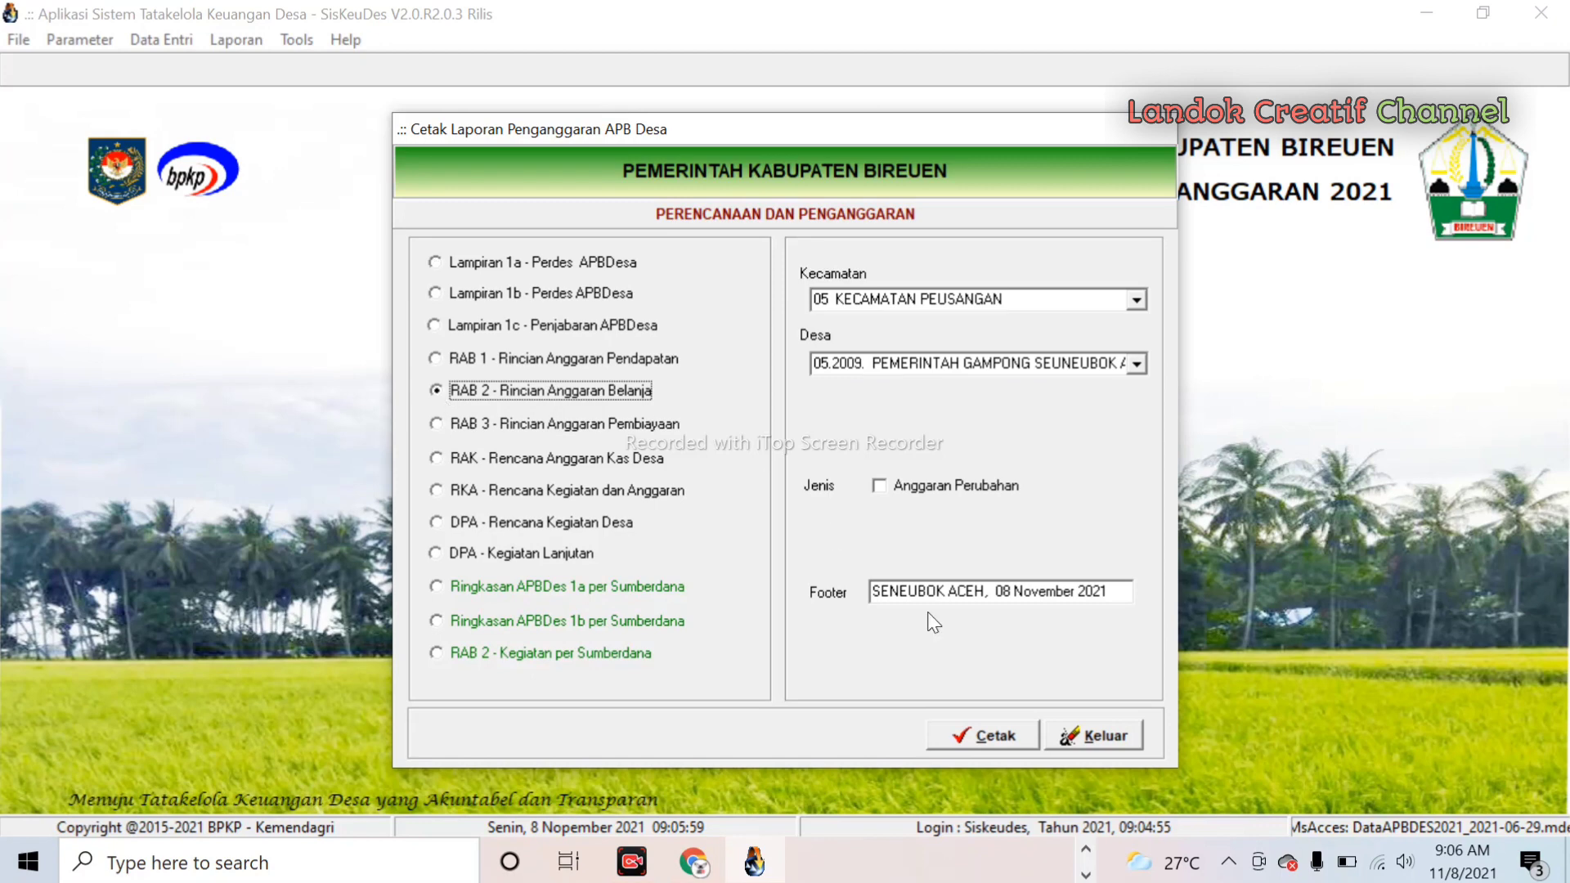
{"action": "left_click", "coordinate": [996, 741]}
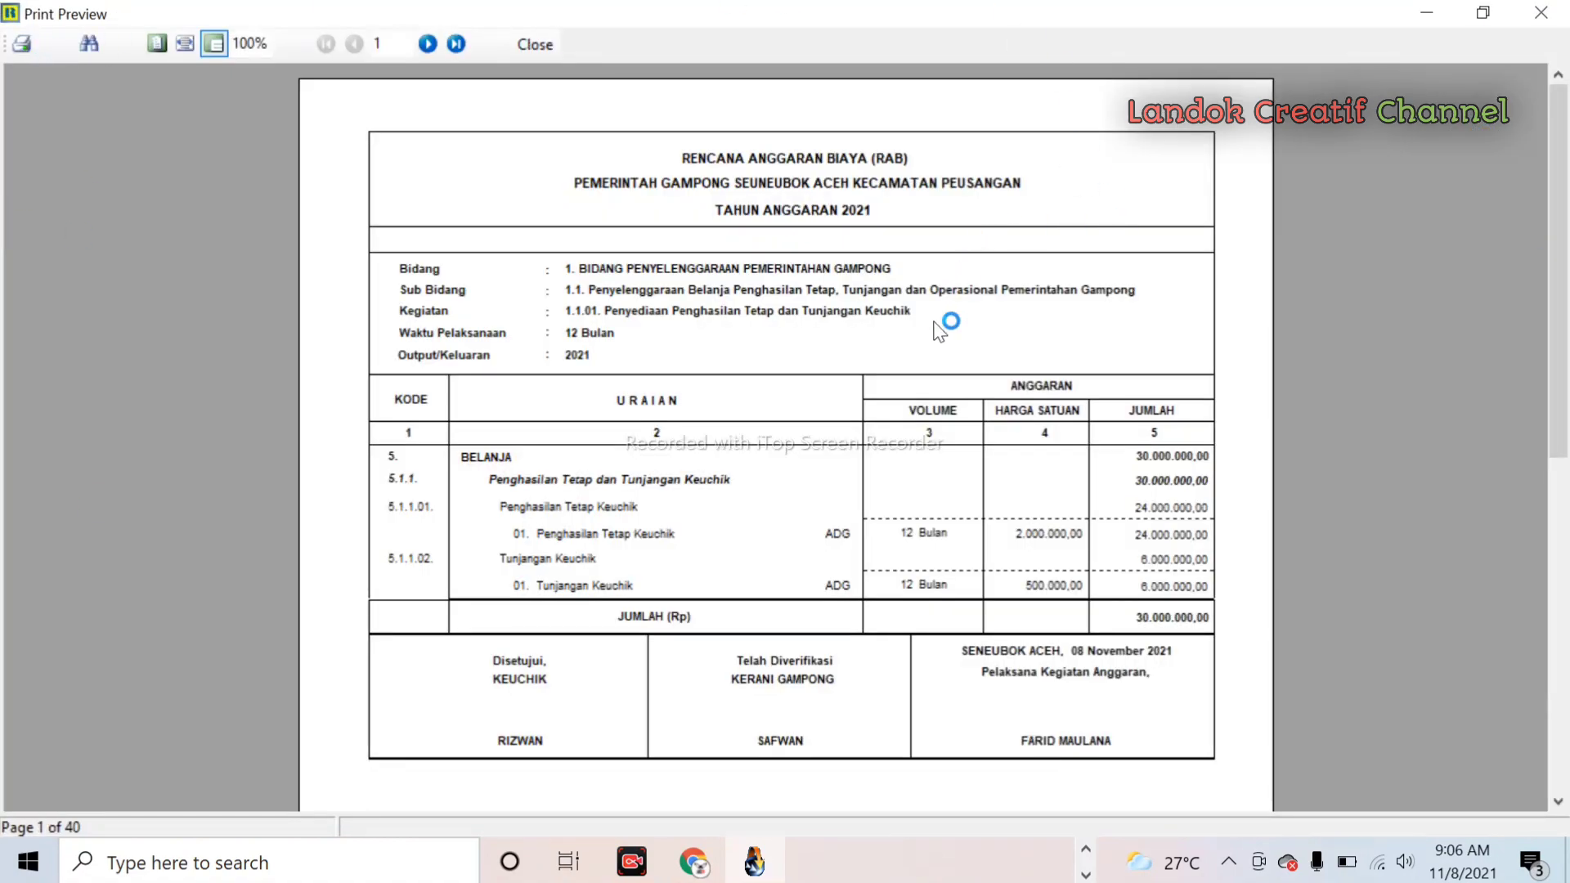
{"action": "scroll", "coordinate": [933, 325], "scroll_direction": "down", "scroll_amount": 3}
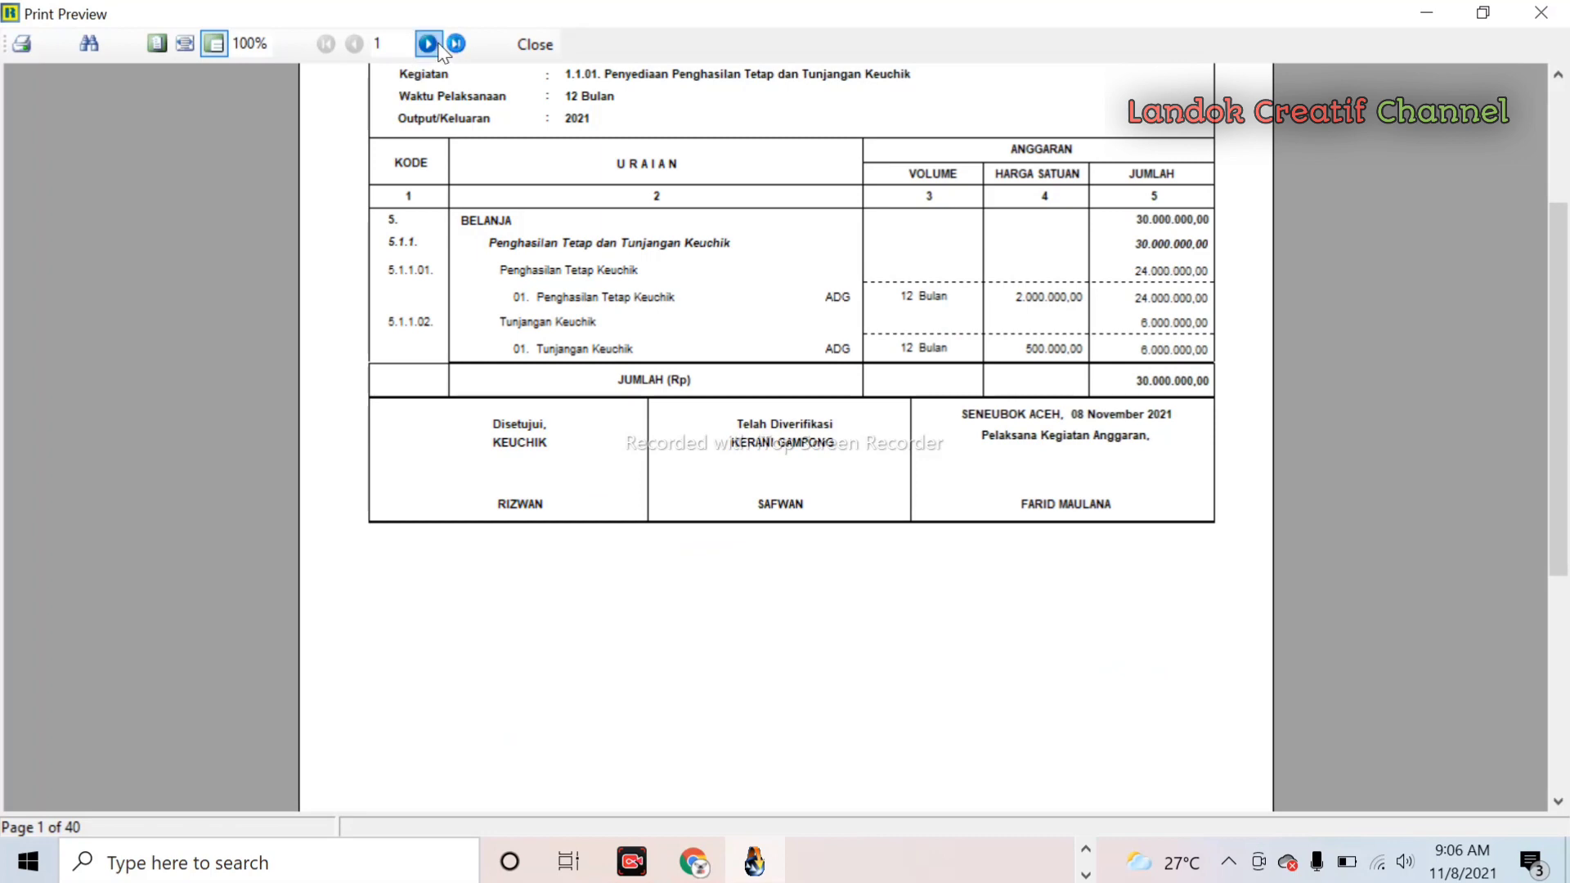
{"action": "left_click", "coordinate": [535, 44]}
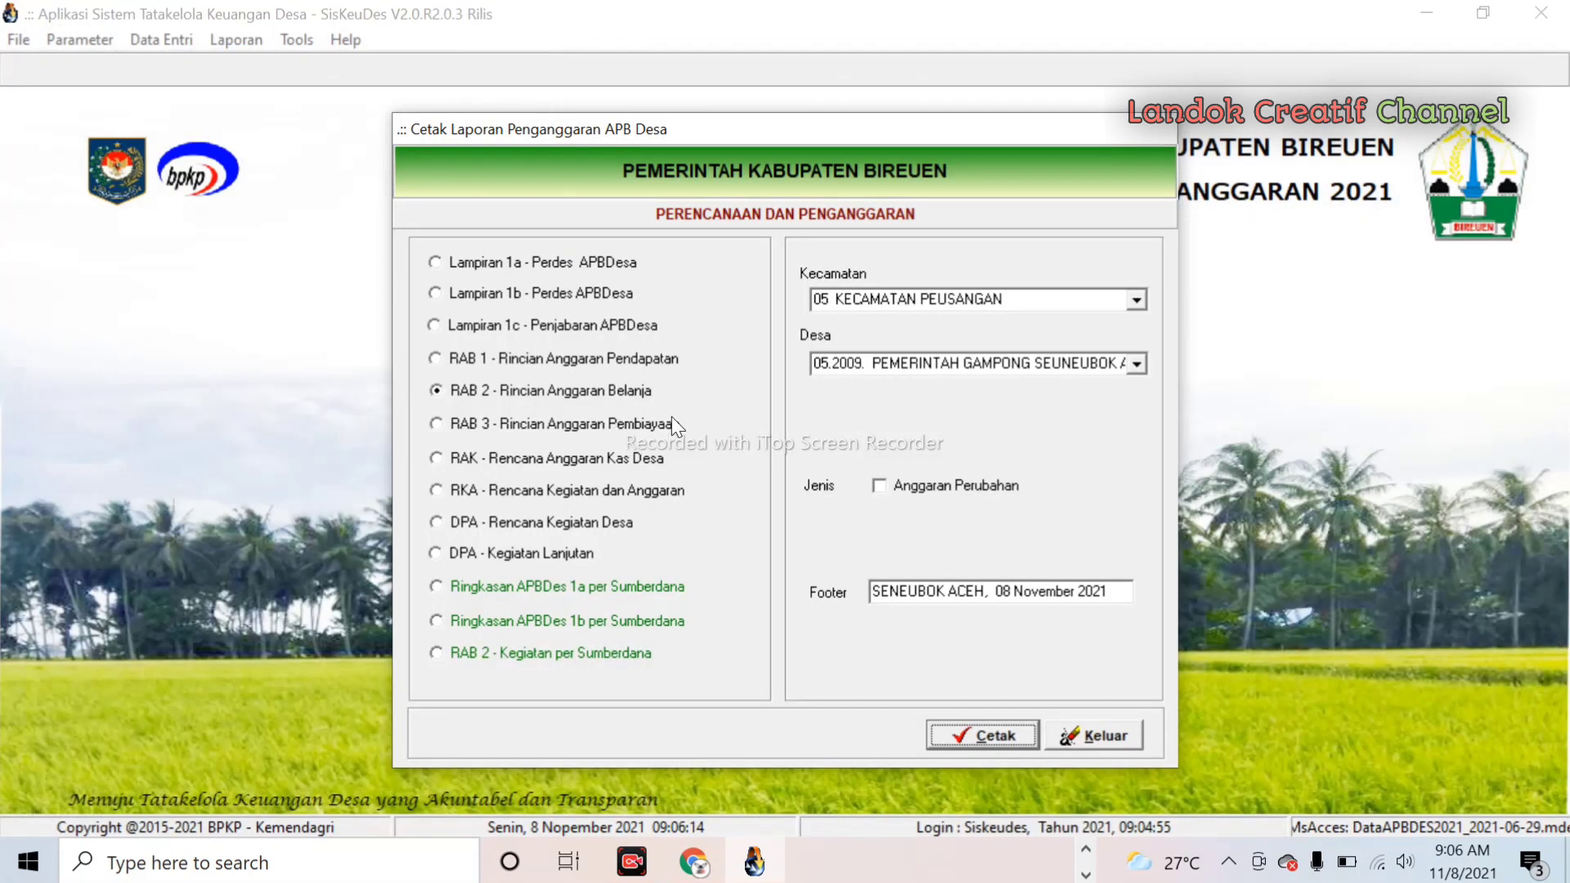
{"action": "left_click", "coordinate": [986, 735]}
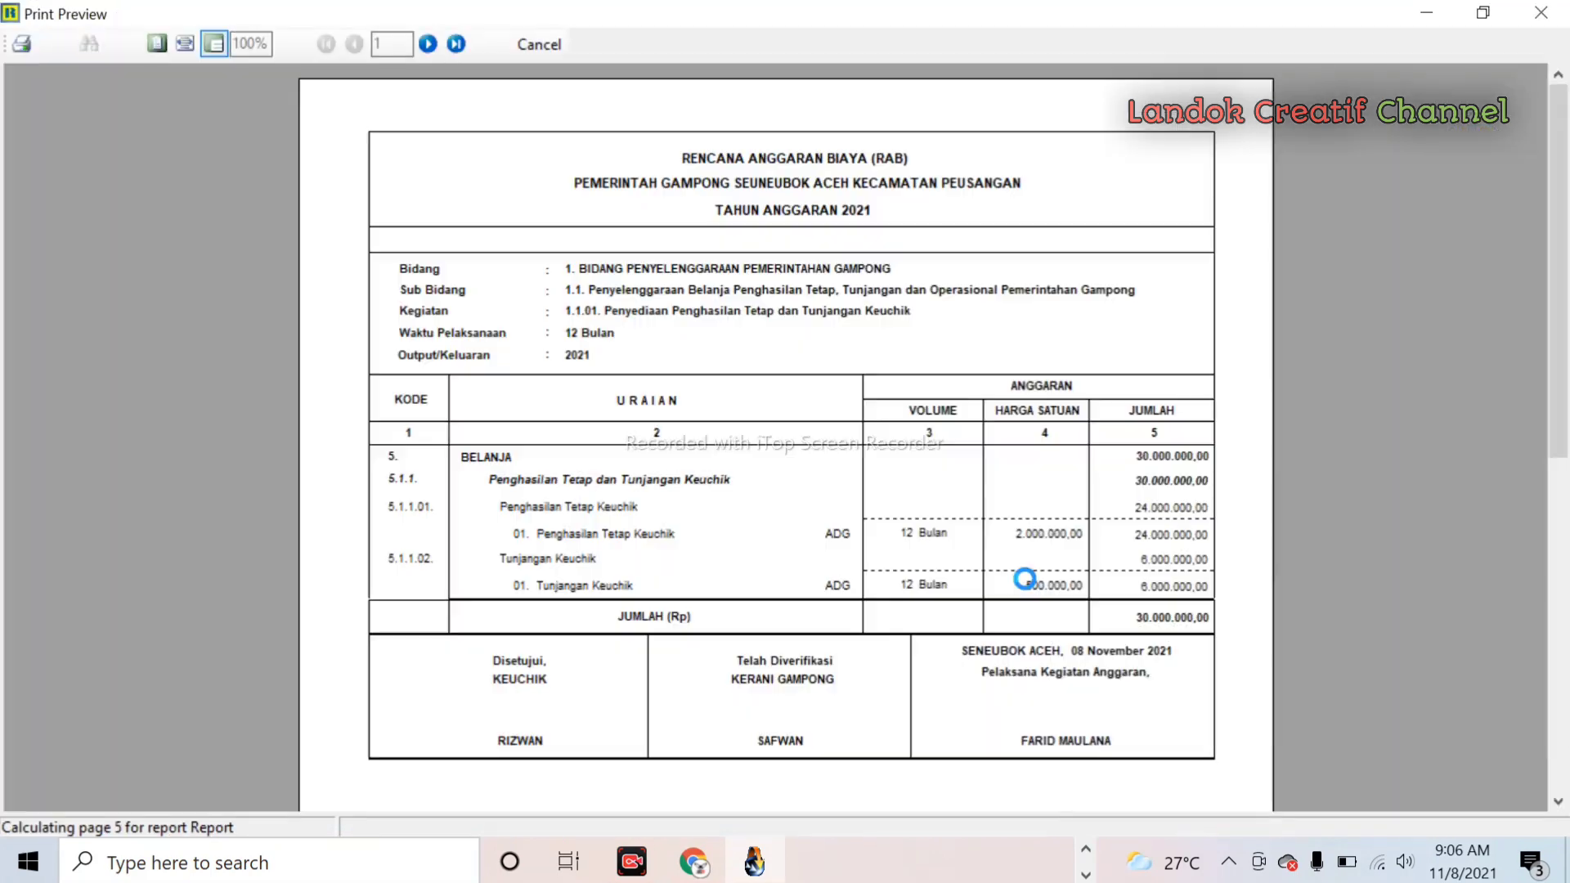
{"action": "left_click", "coordinate": [430, 44]}
{"action": "left_click", "coordinate": [430, 44]}
{"action": "left_click", "coordinate": [430, 44]}
{"action": "left_click", "coordinate": [429, 44]}
{"action": "left_click", "coordinate": [429, 44]}
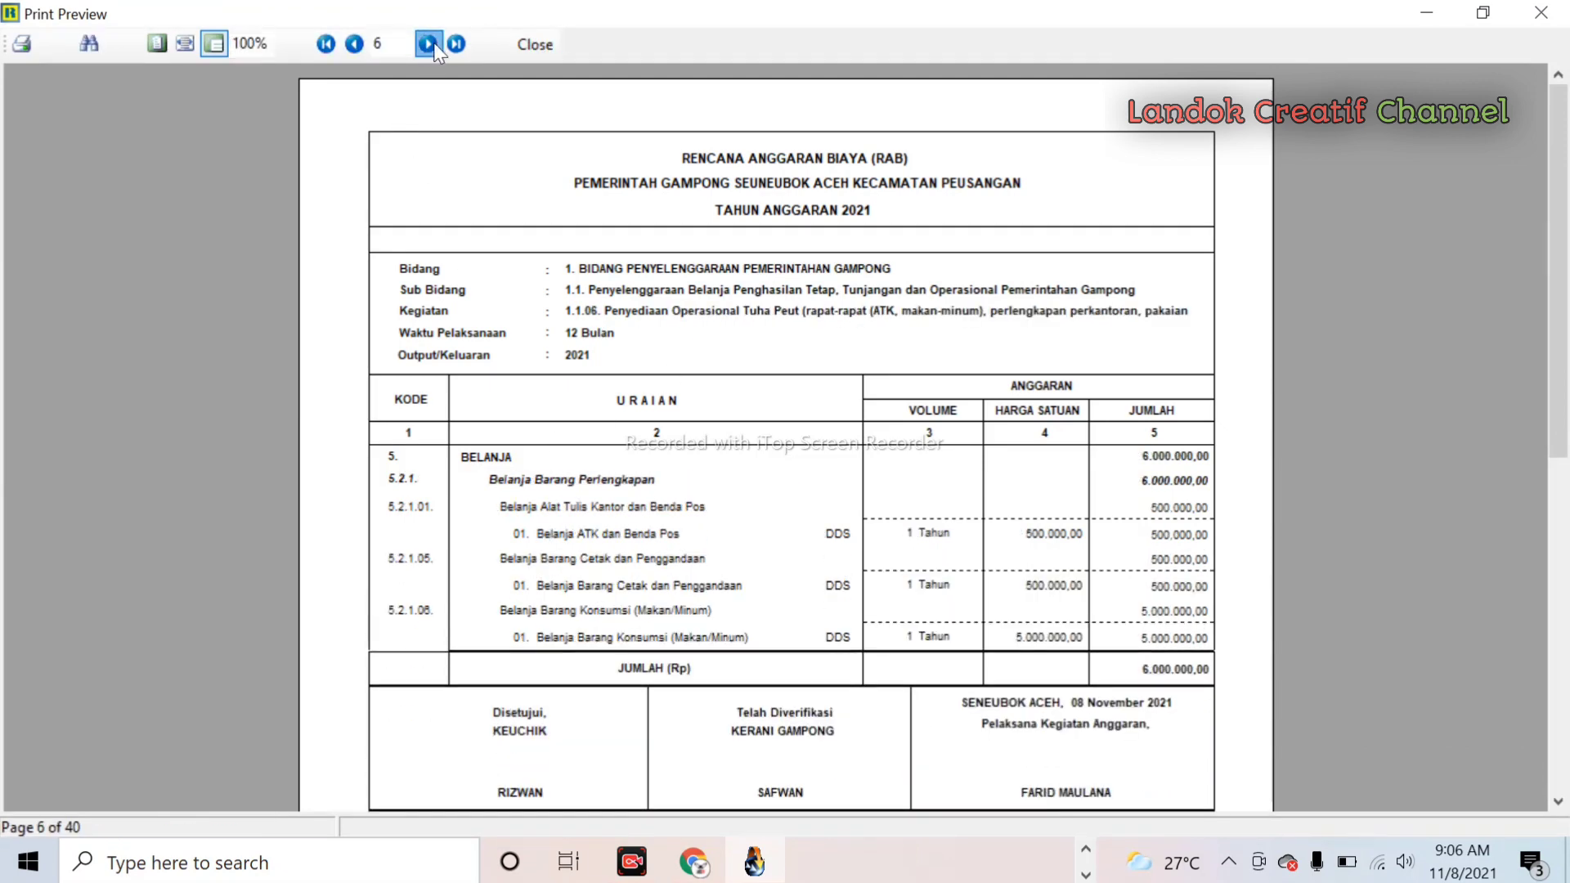
{"action": "left_click", "coordinate": [430, 44]}
{"action": "left_click", "coordinate": [430, 44]}
{"action": "left_click", "coordinate": [429, 44]}
{"action": "left_click", "coordinate": [429, 44]}
{"action": "left_click", "coordinate": [429, 44]}
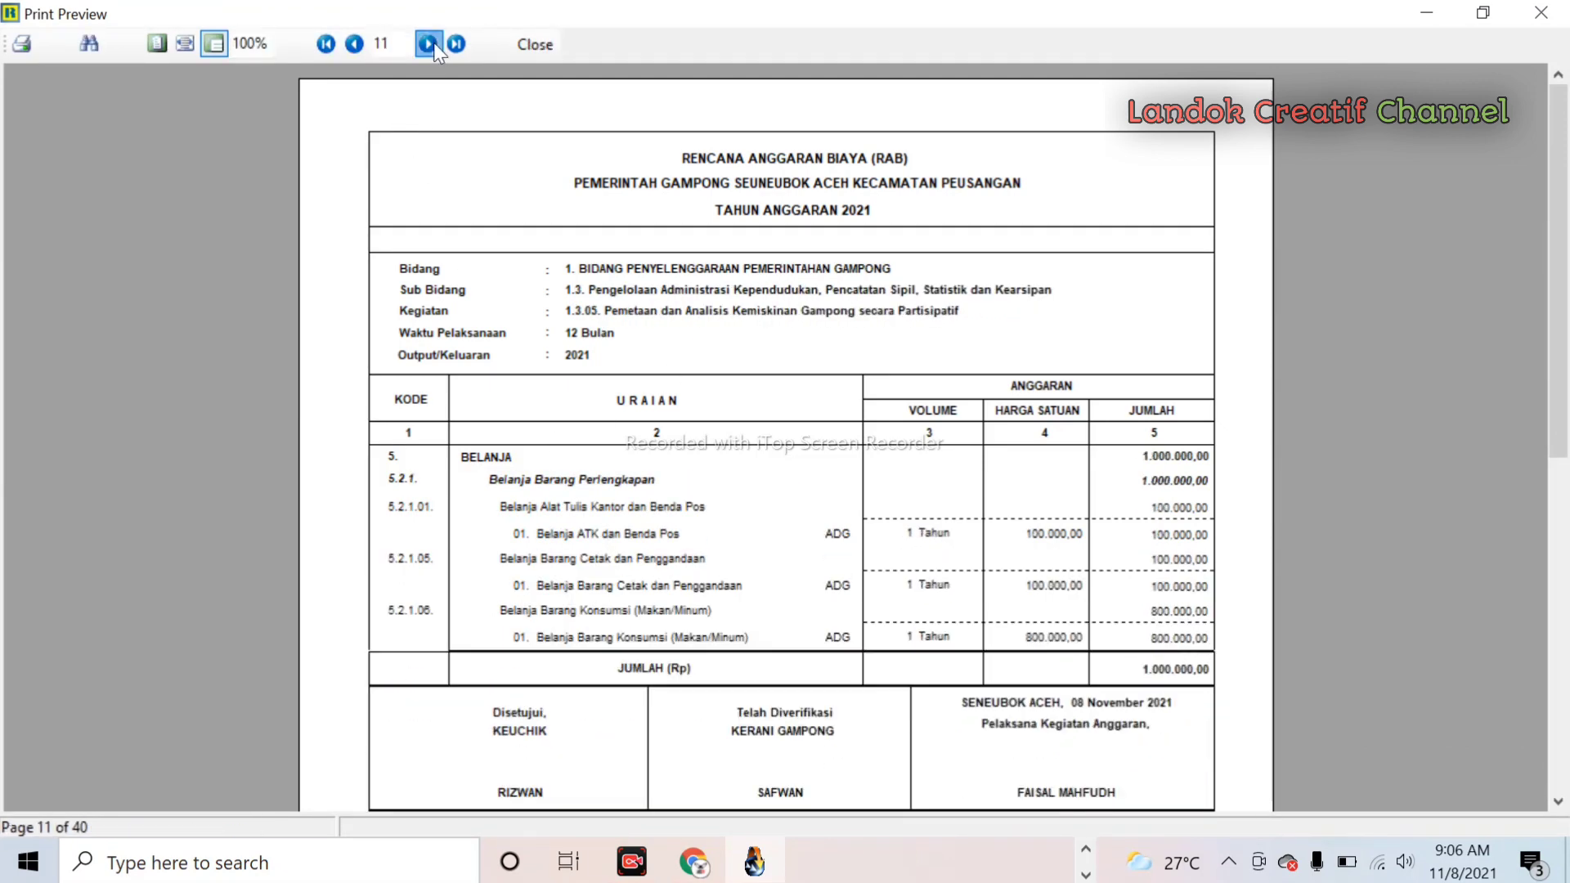
{"action": "left_click", "coordinate": [434, 44]}
{"action": "left_click", "coordinate": [434, 44]}
{"action": "left_click", "coordinate": [433, 44]}
{"action": "left_click", "coordinate": [433, 44]}
{"action": "left_click", "coordinate": [433, 44]}
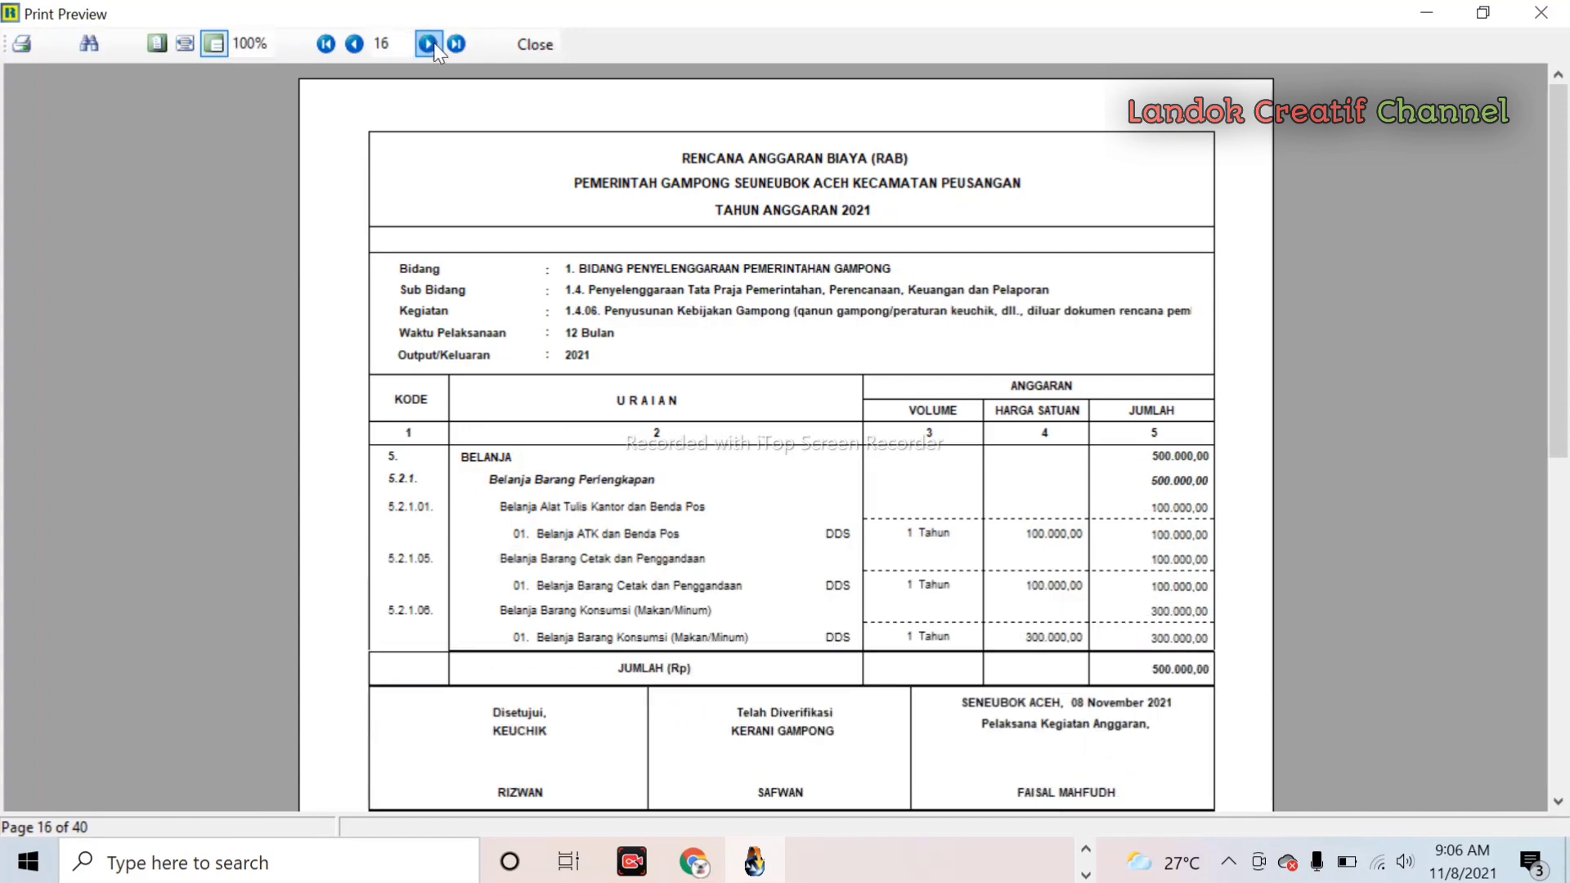
{"action": "left_click", "coordinate": [434, 44]}
{"action": "left_click", "coordinate": [434, 44]}
{"action": "left_click", "coordinate": [434, 44]}
{"action": "left_click", "coordinate": [433, 44]}
{"action": "left_click", "coordinate": [433, 45]}
{"action": "left_click", "coordinate": [433, 44]}
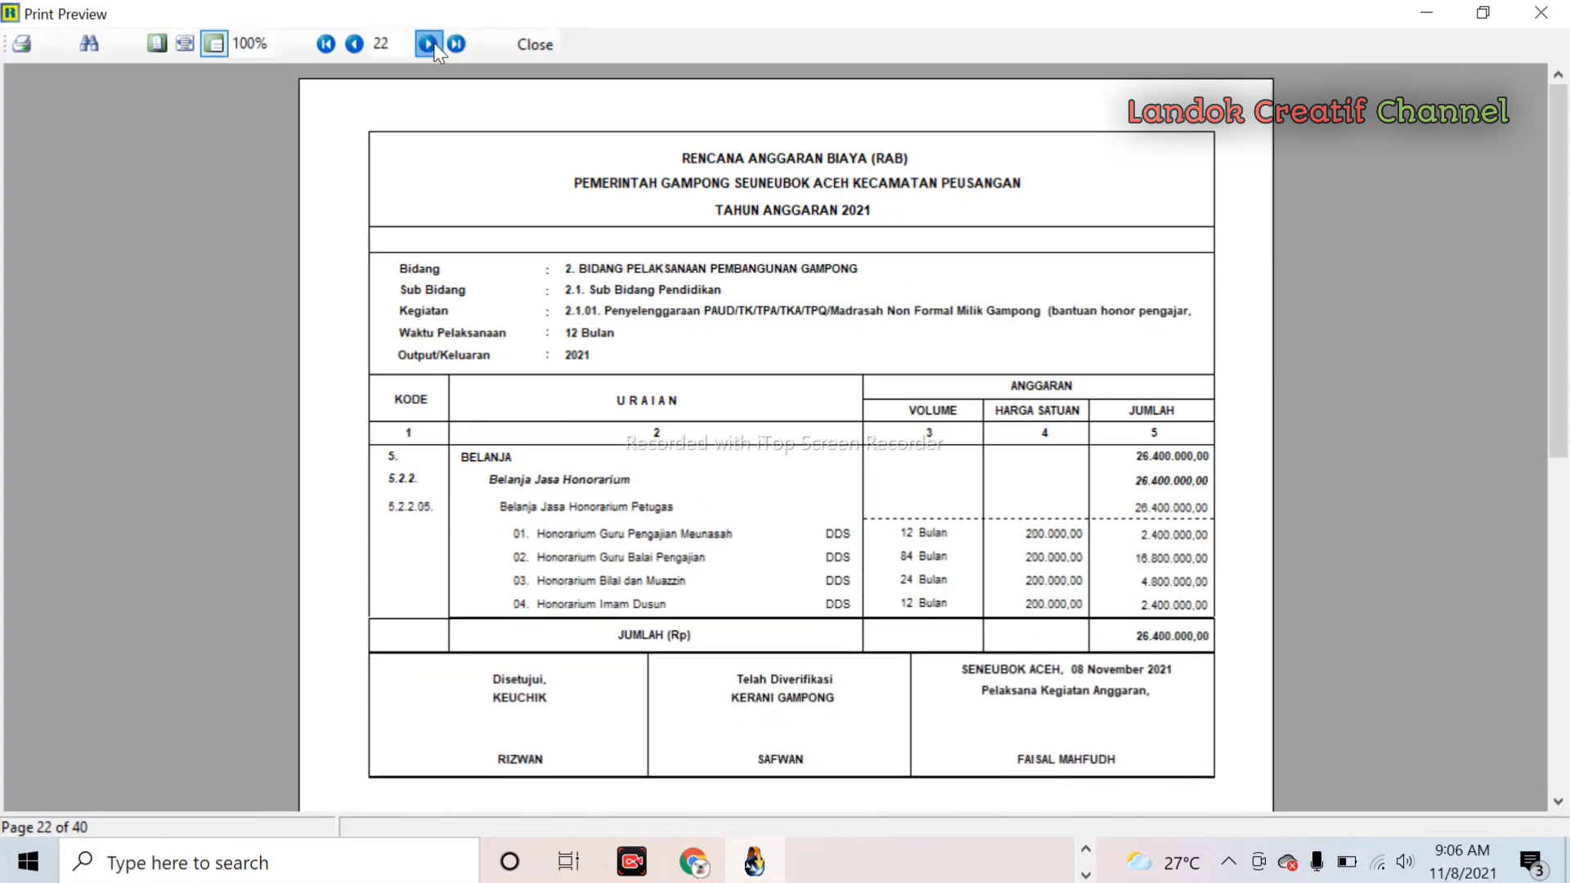
{"action": "left_click", "coordinate": [434, 44]}
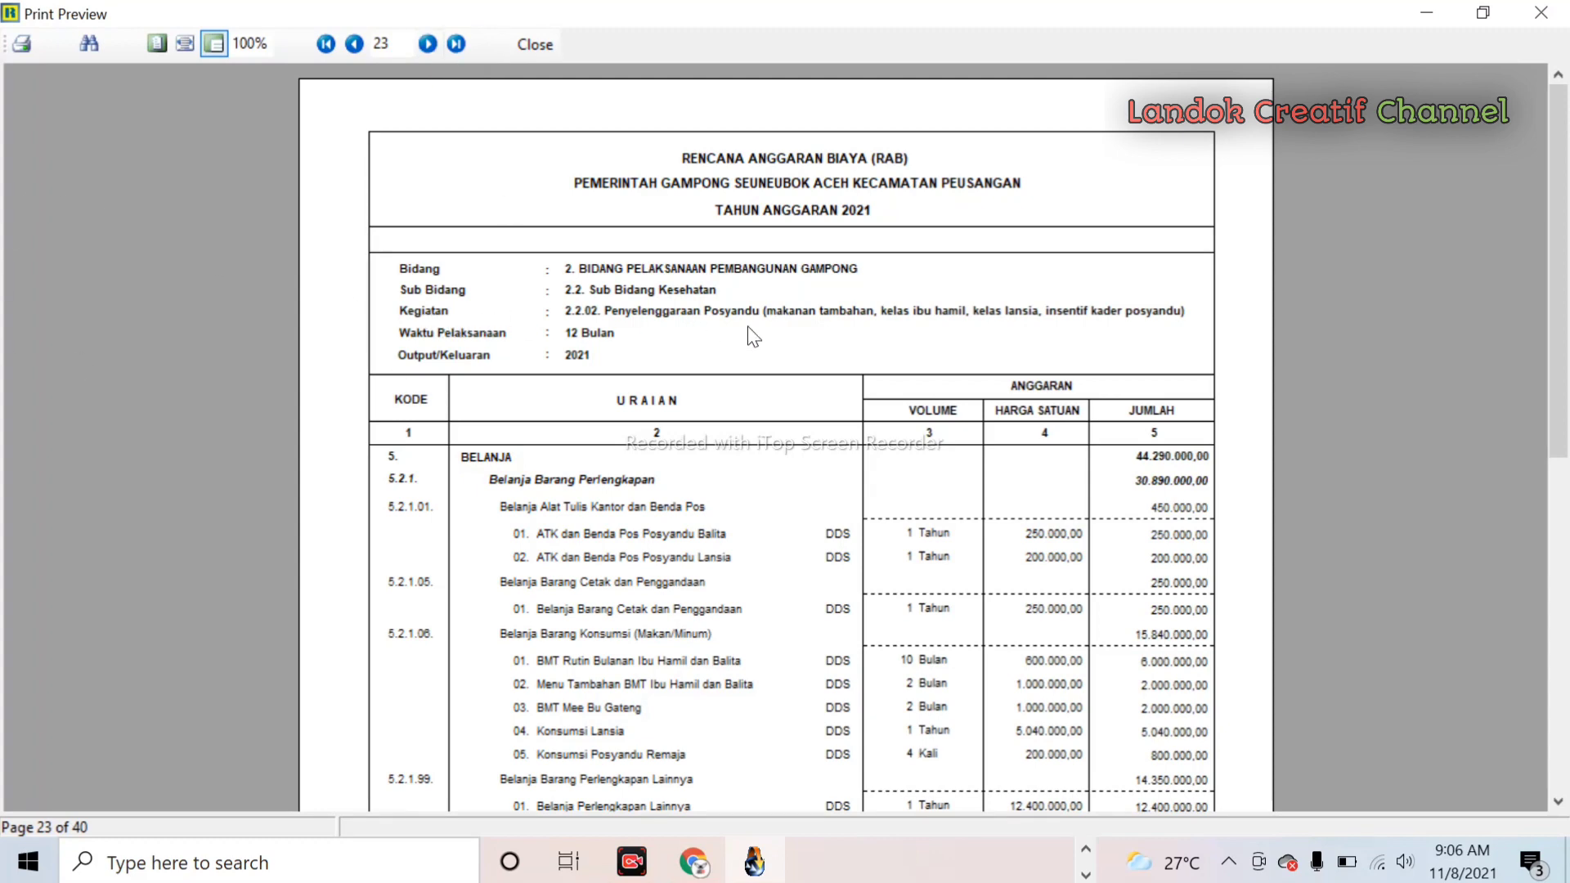
{"action": "scroll", "coordinate": [865, 464], "scroll_direction": "down", "scroll_amount": 3}
{"action": "scroll", "coordinate": [865, 464], "scroll_direction": "down", "scroll_amount": 10}
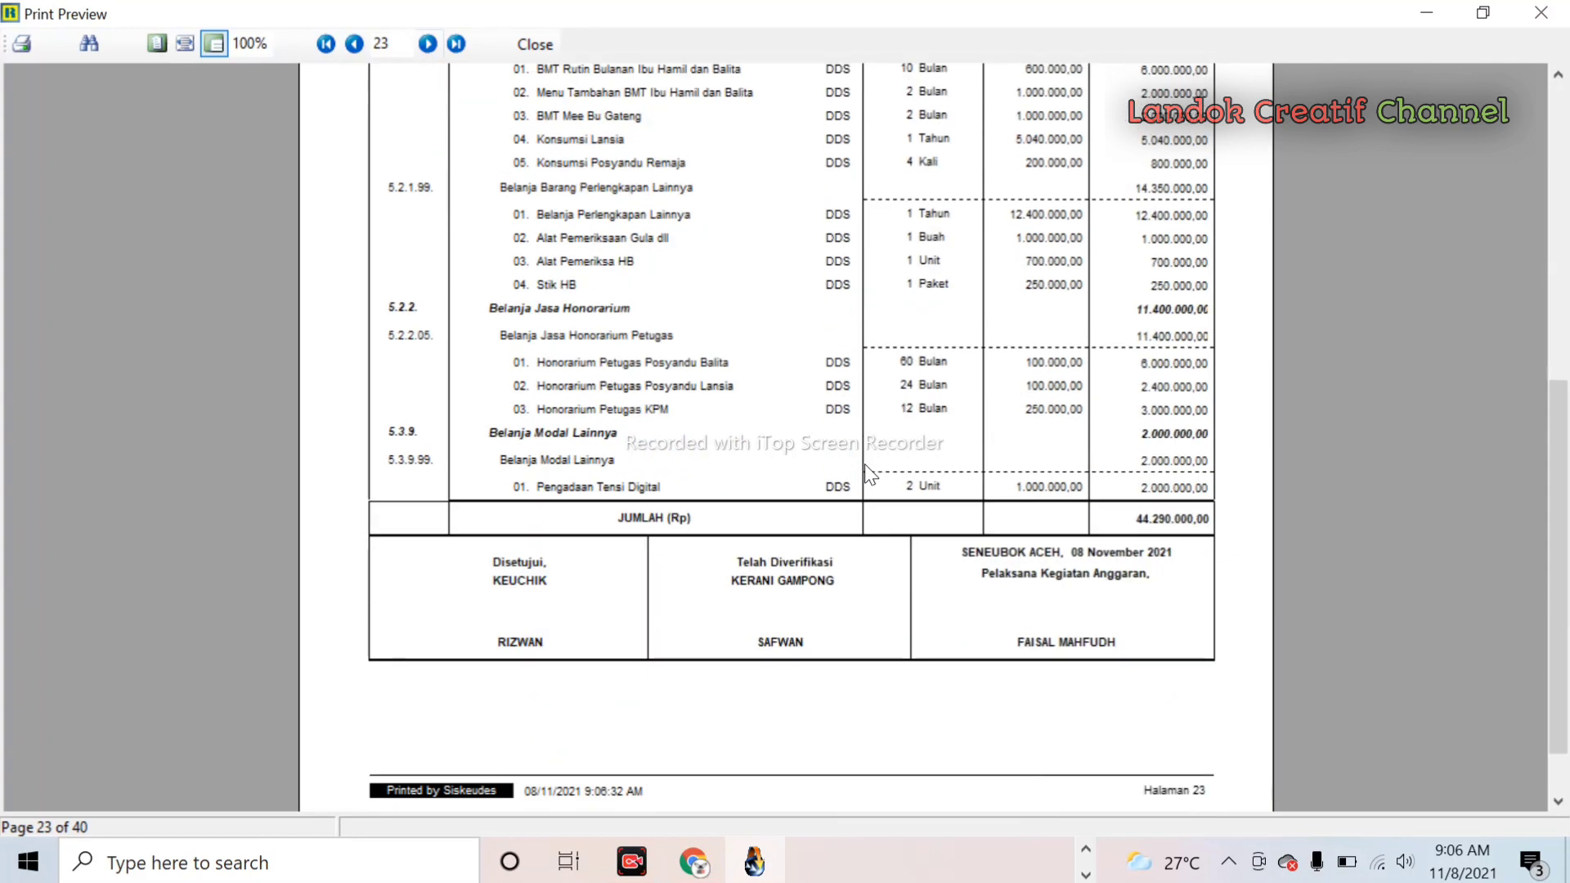
{"action": "scroll", "coordinate": [865, 464], "scroll_direction": "up", "scroll_amount": 9}
{"action": "scroll", "coordinate": [865, 463], "scroll_direction": "down", "scroll_amount": 7}
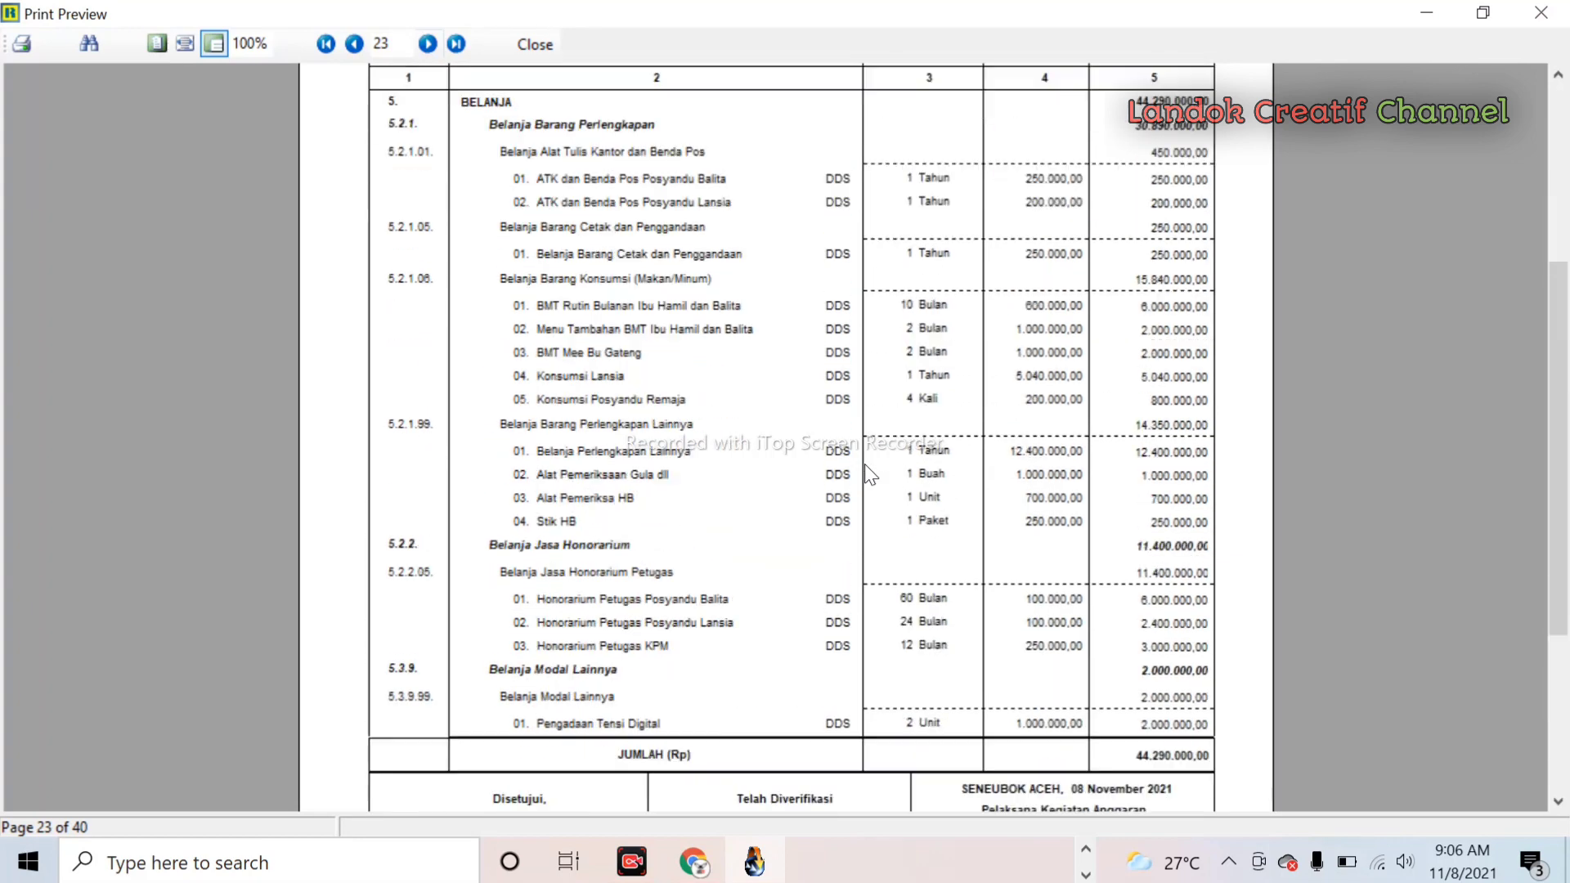
{"action": "scroll", "coordinate": [865, 463], "scroll_direction": "up", "scroll_amount": 4}
- Page through the RAB report to page 34, reviewing the Pembinaan PKK activity
{"action": "left_click", "coordinate": [428, 44]}
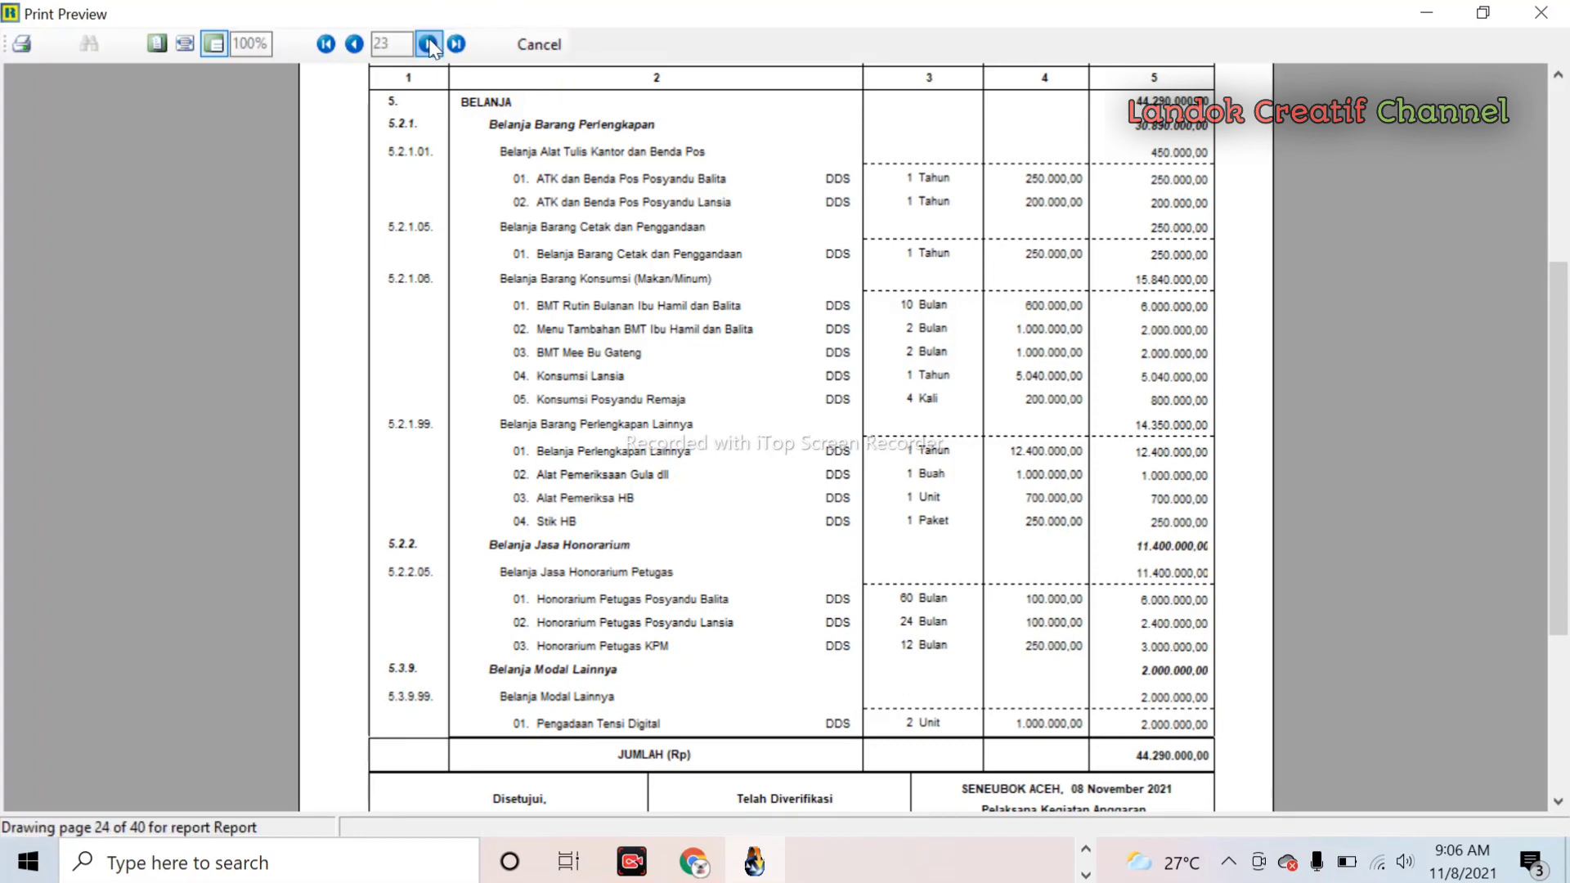
{"action": "left_click", "coordinate": [428, 43]}
{"action": "left_click", "coordinate": [428, 43]}
{"action": "left_click", "coordinate": [428, 44]}
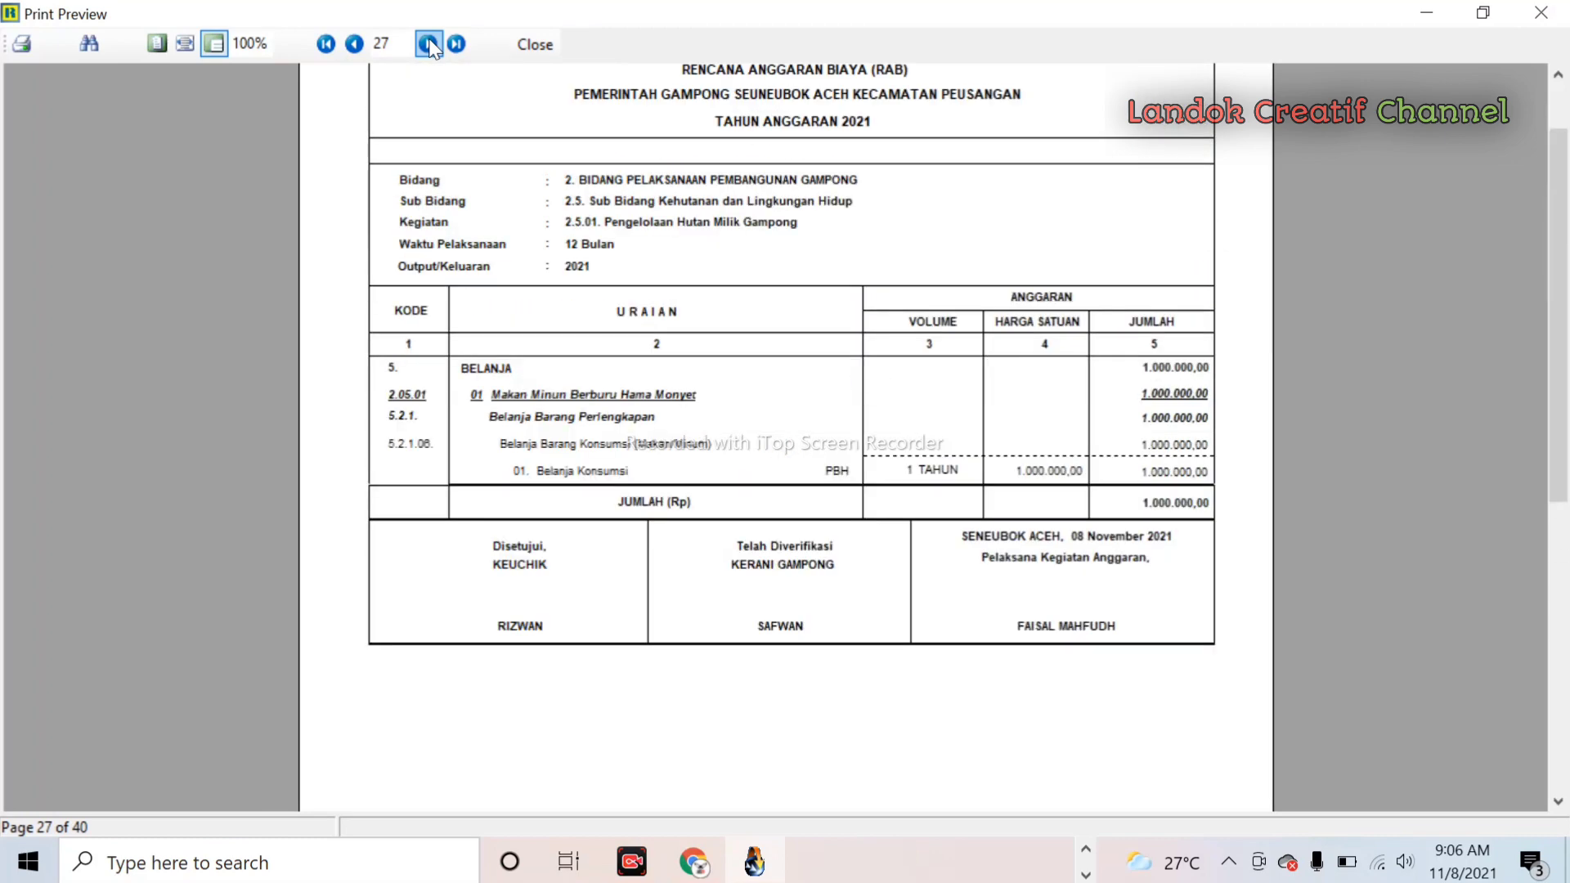
{"action": "left_click", "coordinate": [428, 44]}
{"action": "left_click", "coordinate": [429, 45]}
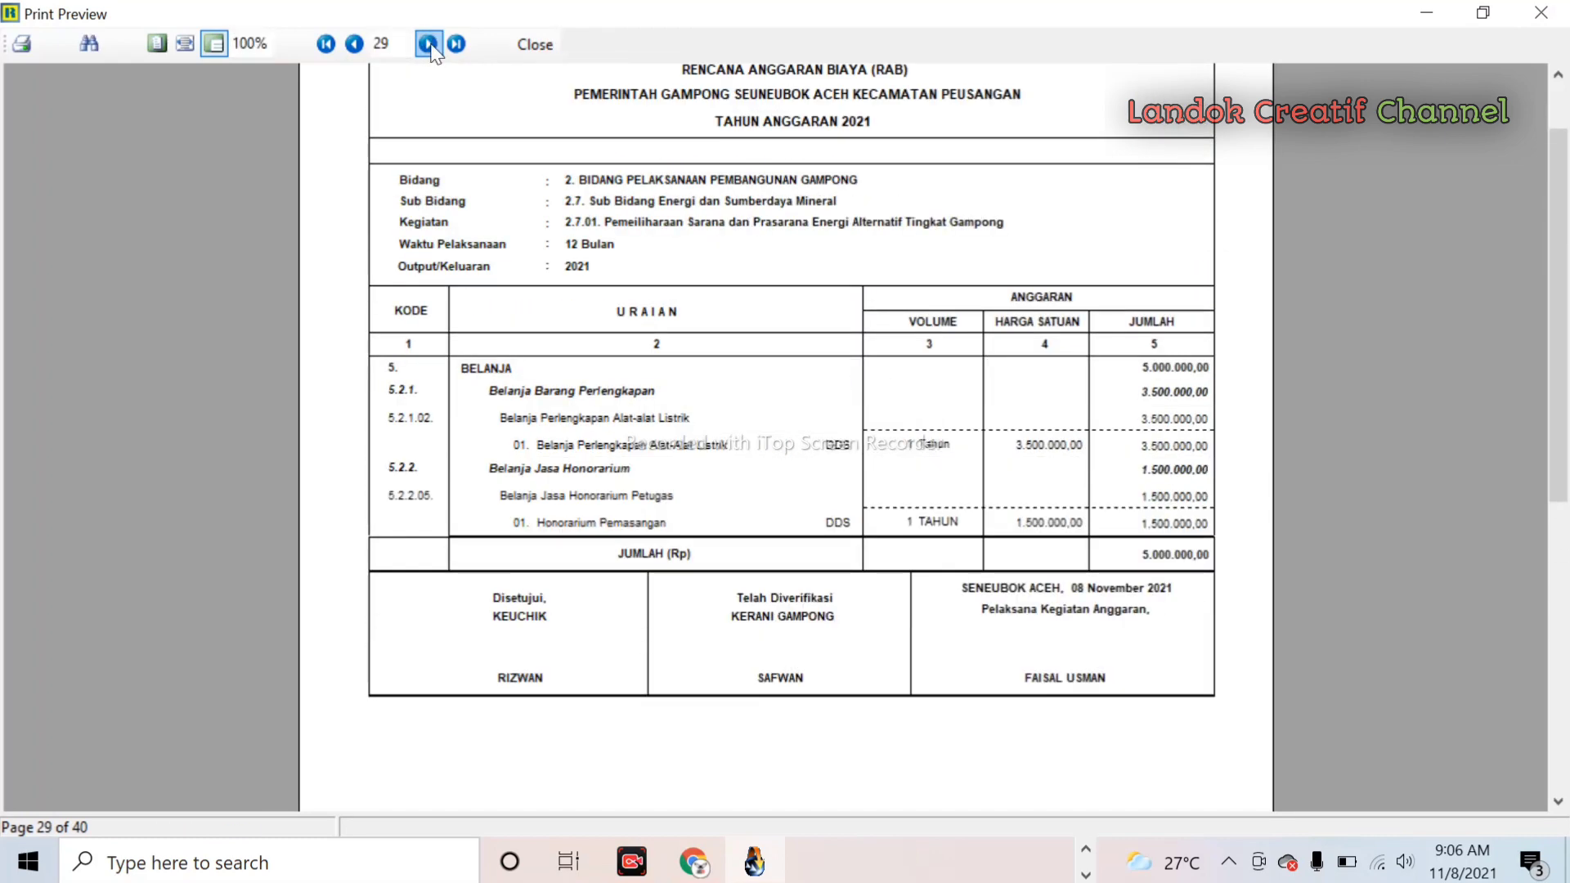
{"action": "left_click", "coordinate": [429, 44]}
{"action": "left_click", "coordinate": [428, 44]}
{"action": "left_click", "coordinate": [429, 44]}
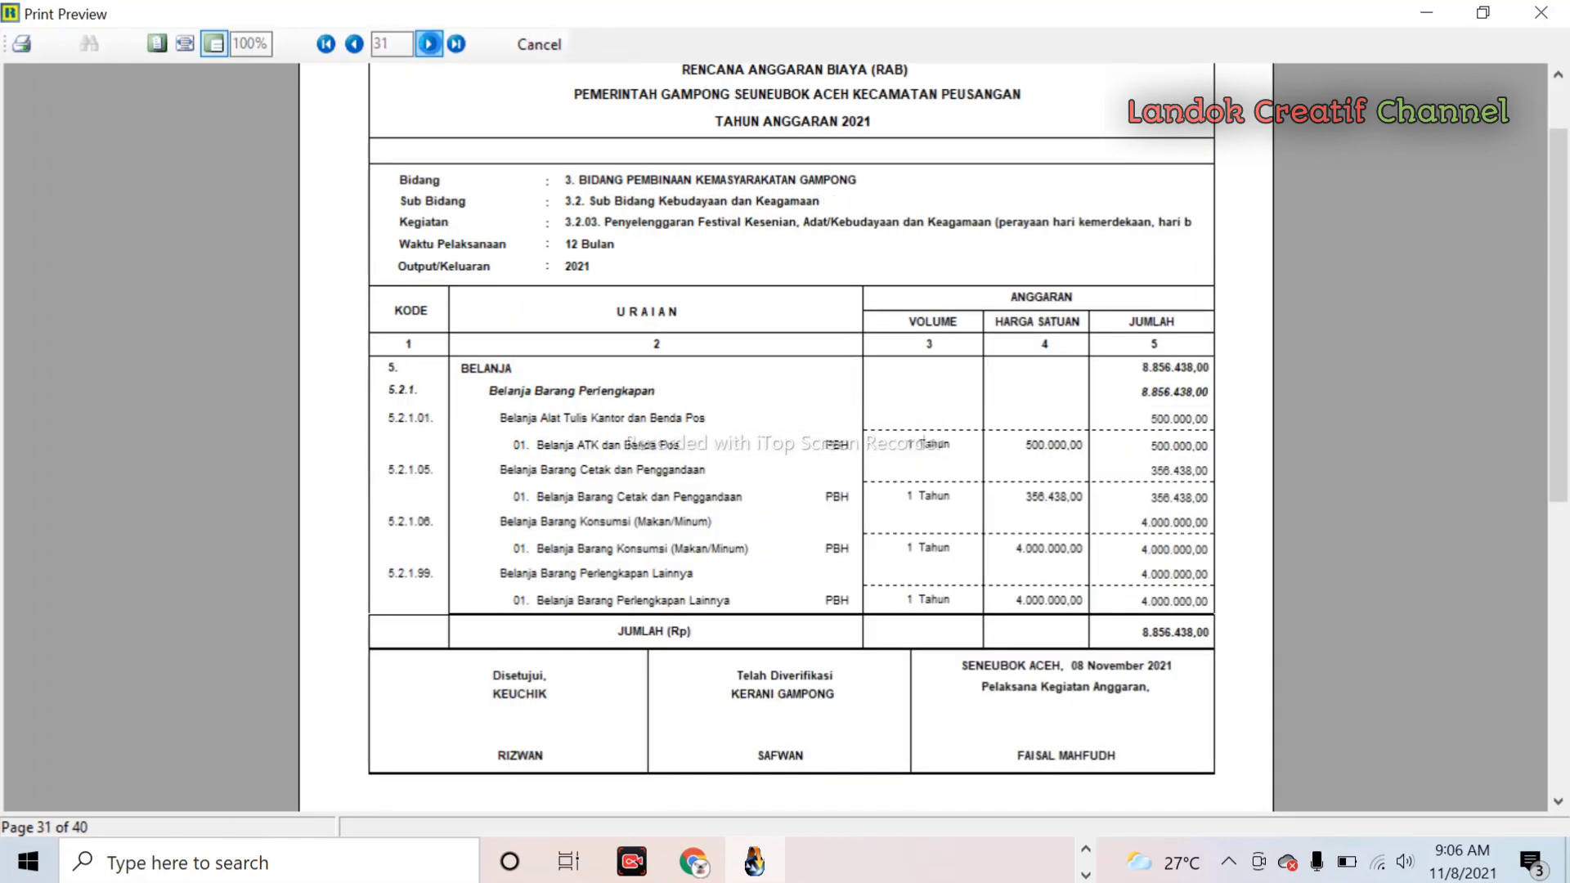
{"action": "left_click", "coordinate": [429, 44]}
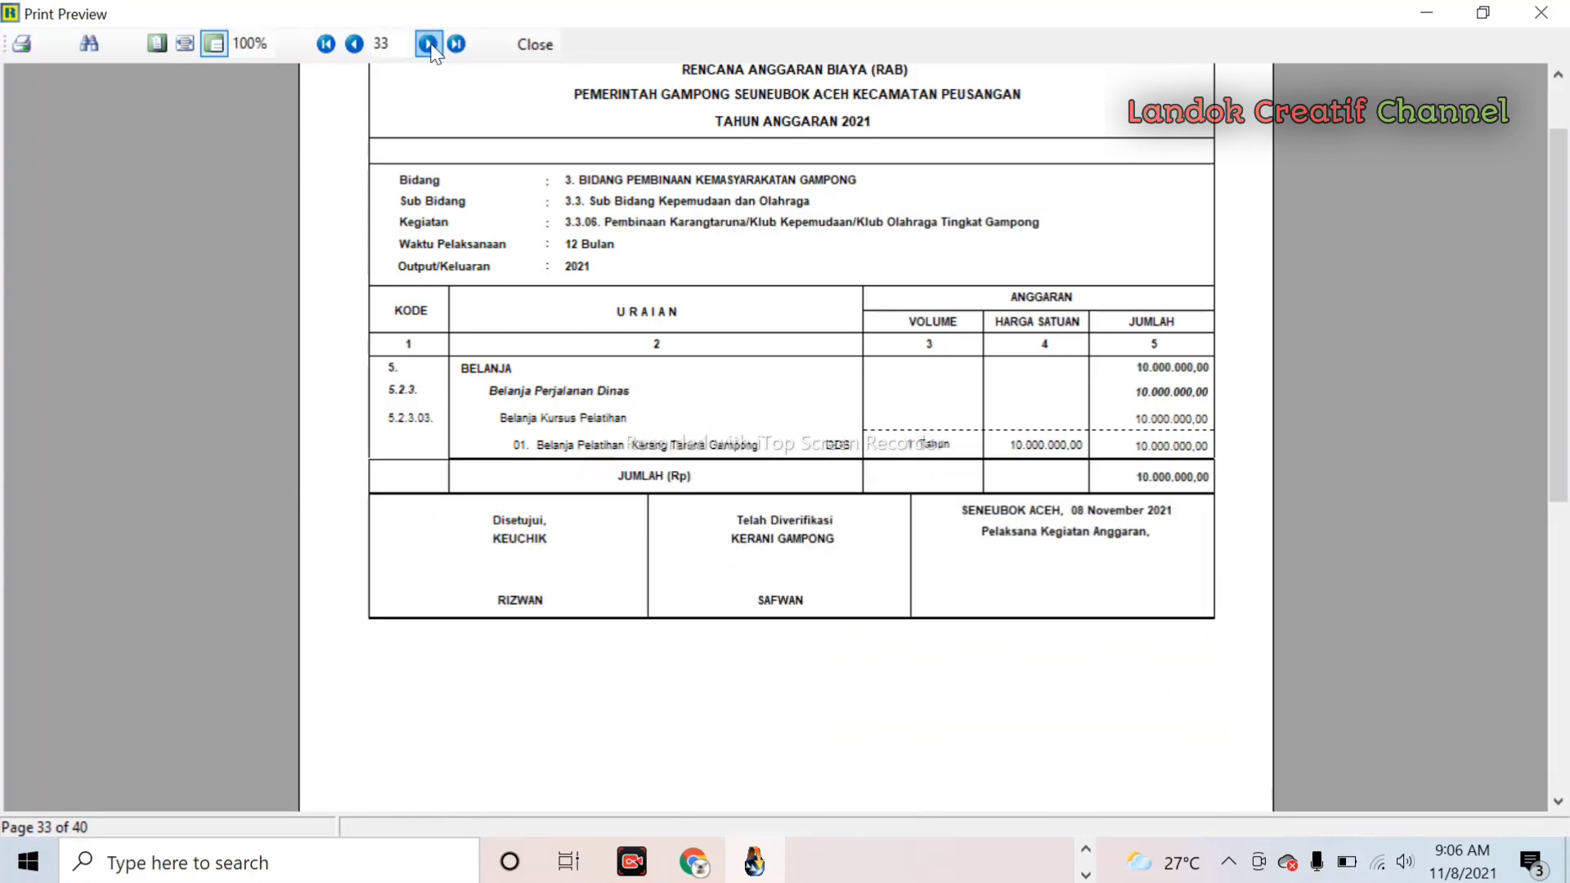
{"action": "left_click", "coordinate": [429, 44]}
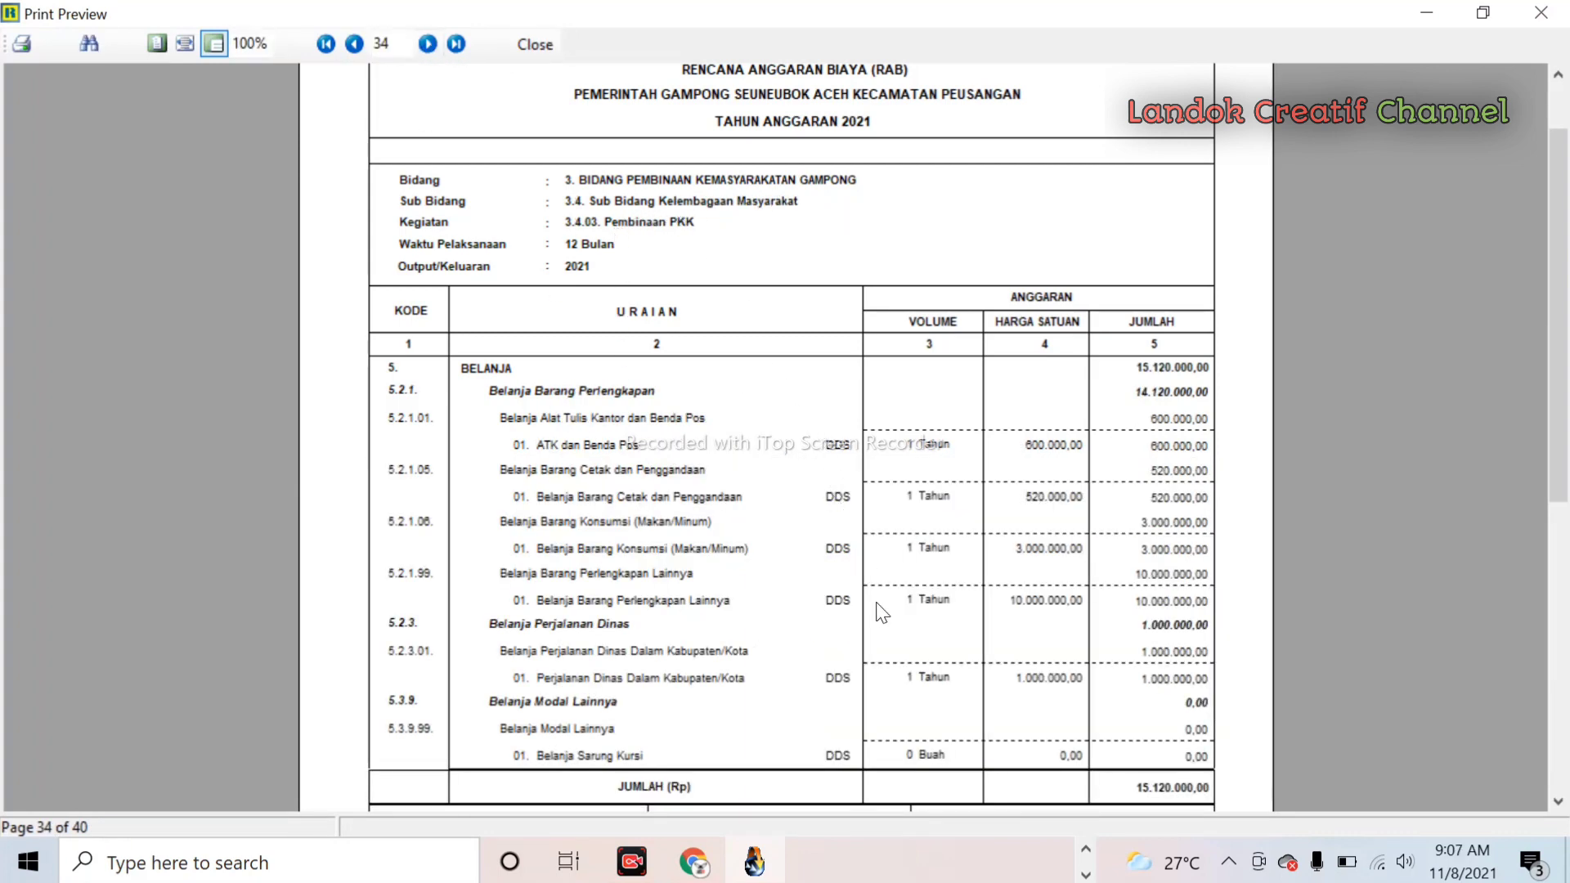
{"action": "scroll", "coordinate": [882, 612], "scroll_direction": "down", "scroll_amount": 3}
{"action": "scroll", "coordinate": [882, 612], "scroll_direction": "up", "scroll_amount": 3}
{"action": "scroll", "coordinate": [882, 612], "scroll_direction": "down", "scroll_amount": 4}
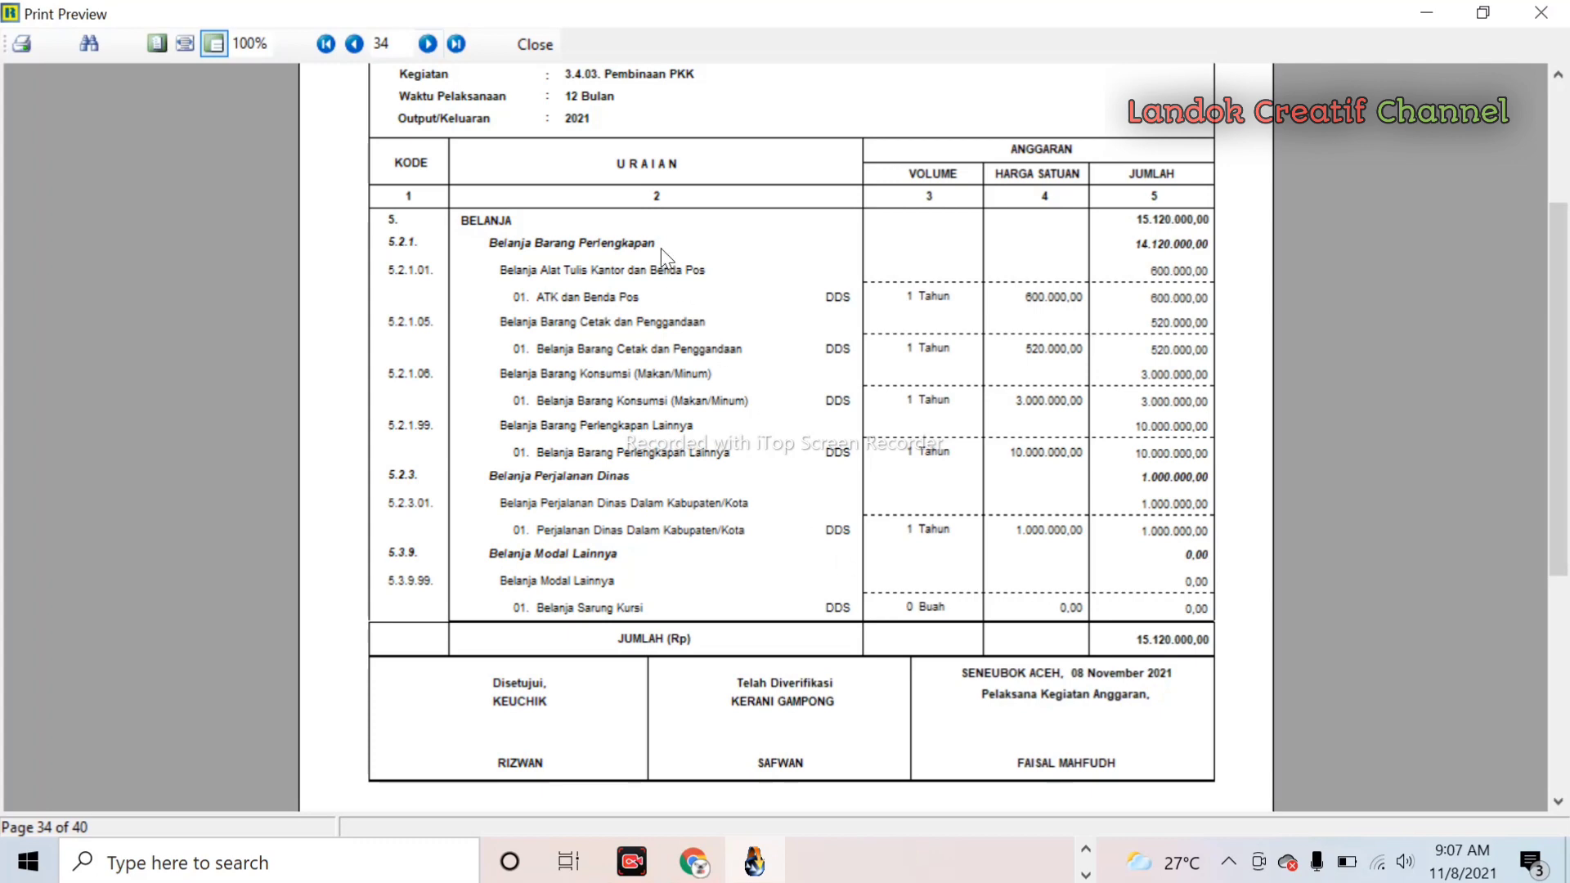
- Close the RAB preview and report dialog, then open the Data Umum dan Perencanaan Desa window
{"action": "left_click", "coordinate": [536, 46]}
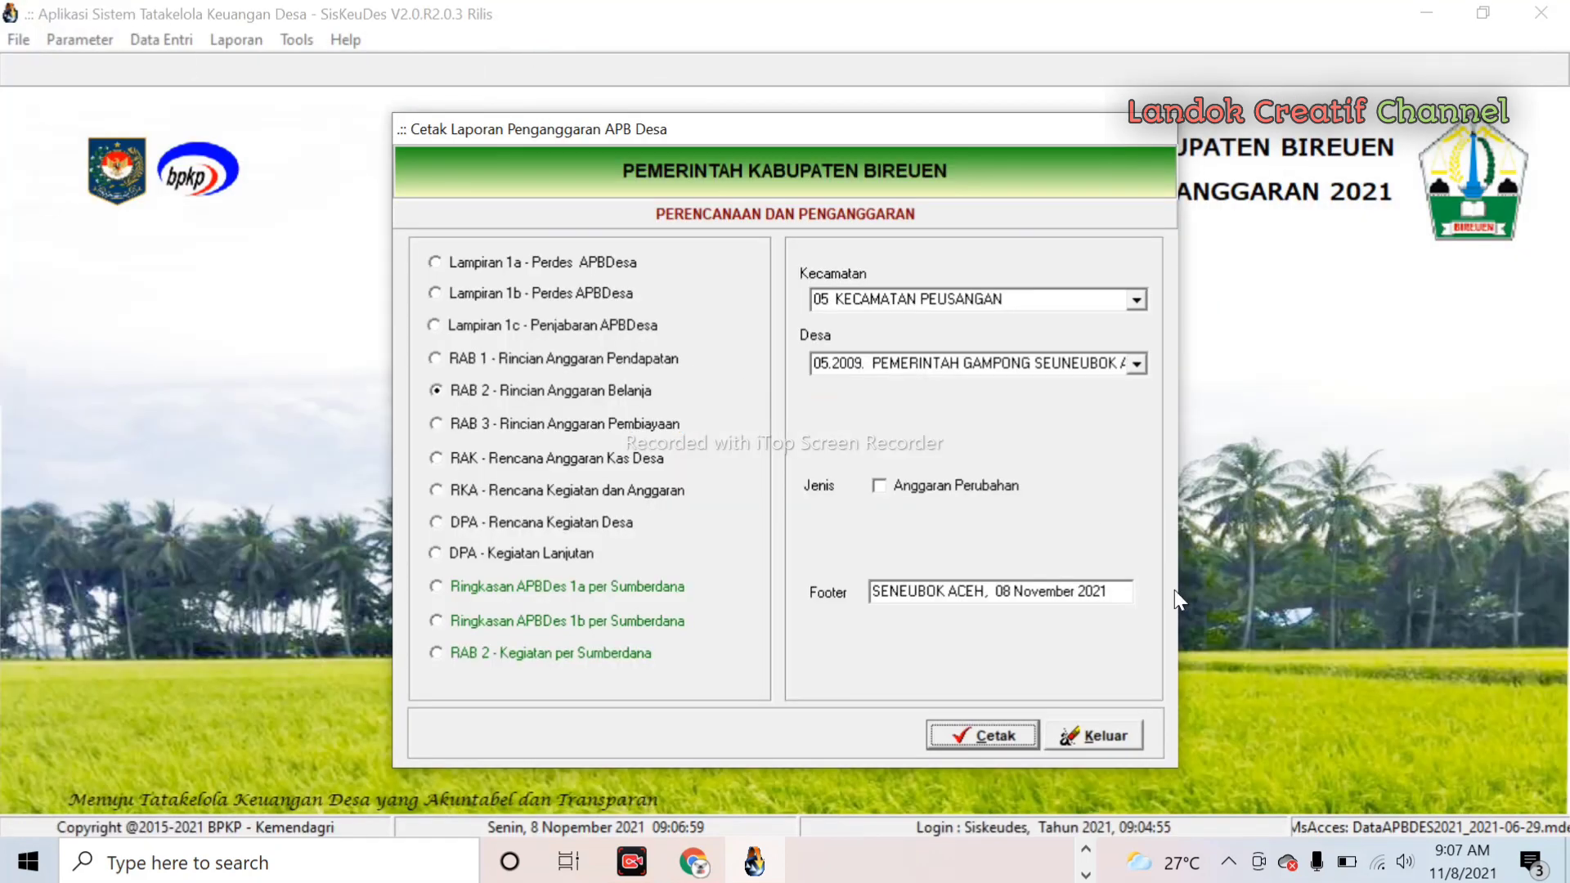
{"action": "left_click", "coordinate": [1096, 736]}
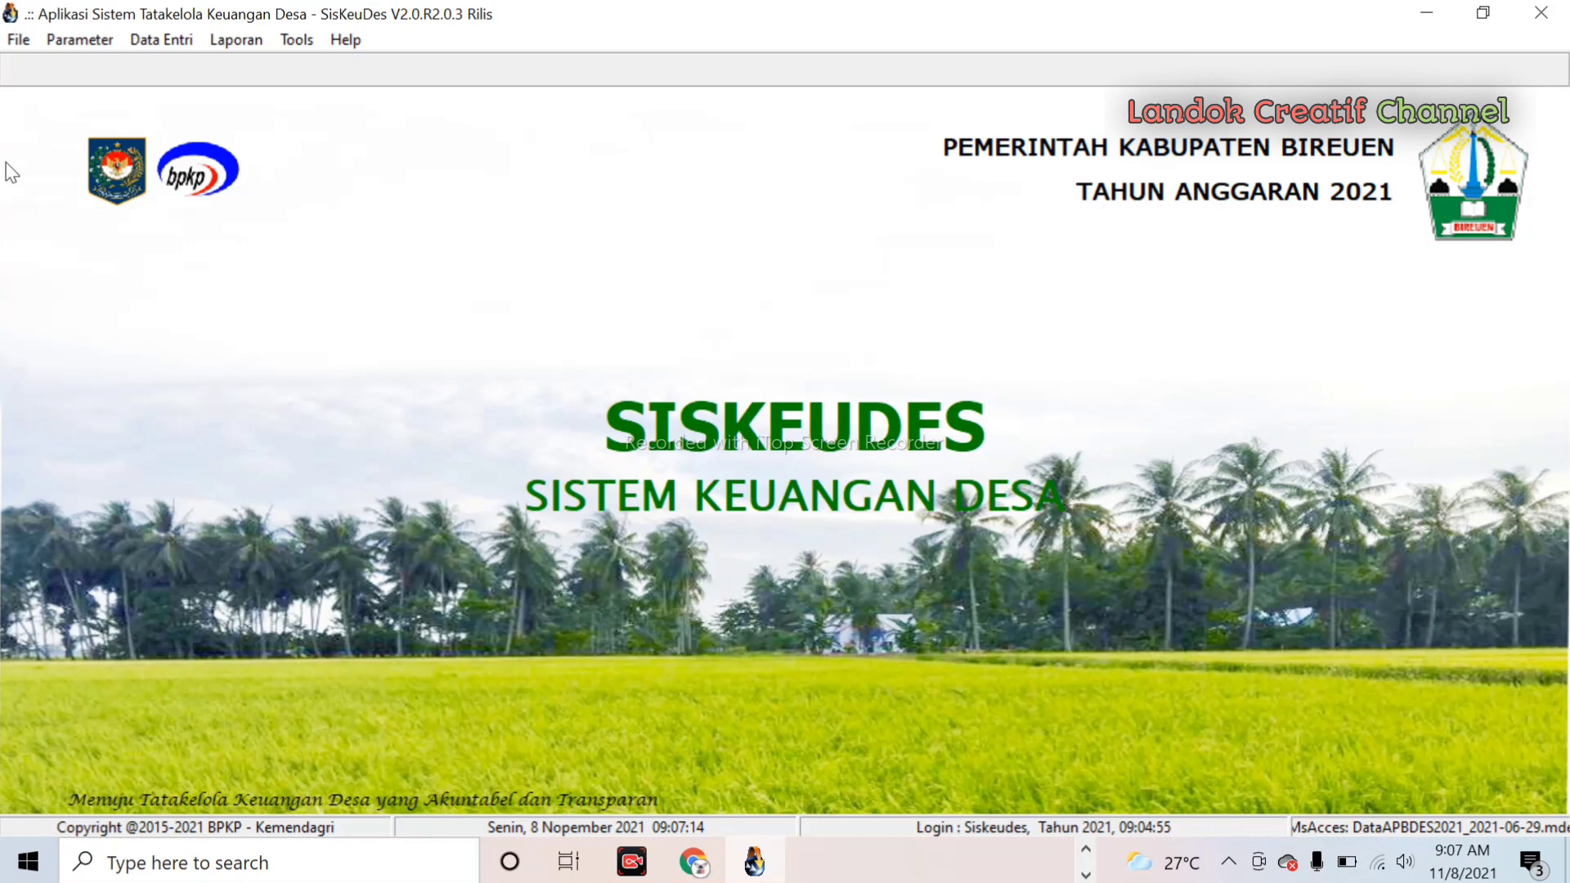
{"action": "left_click", "coordinate": [175, 41]}
{"action": "mouse_move", "coordinate": [256, 77]}
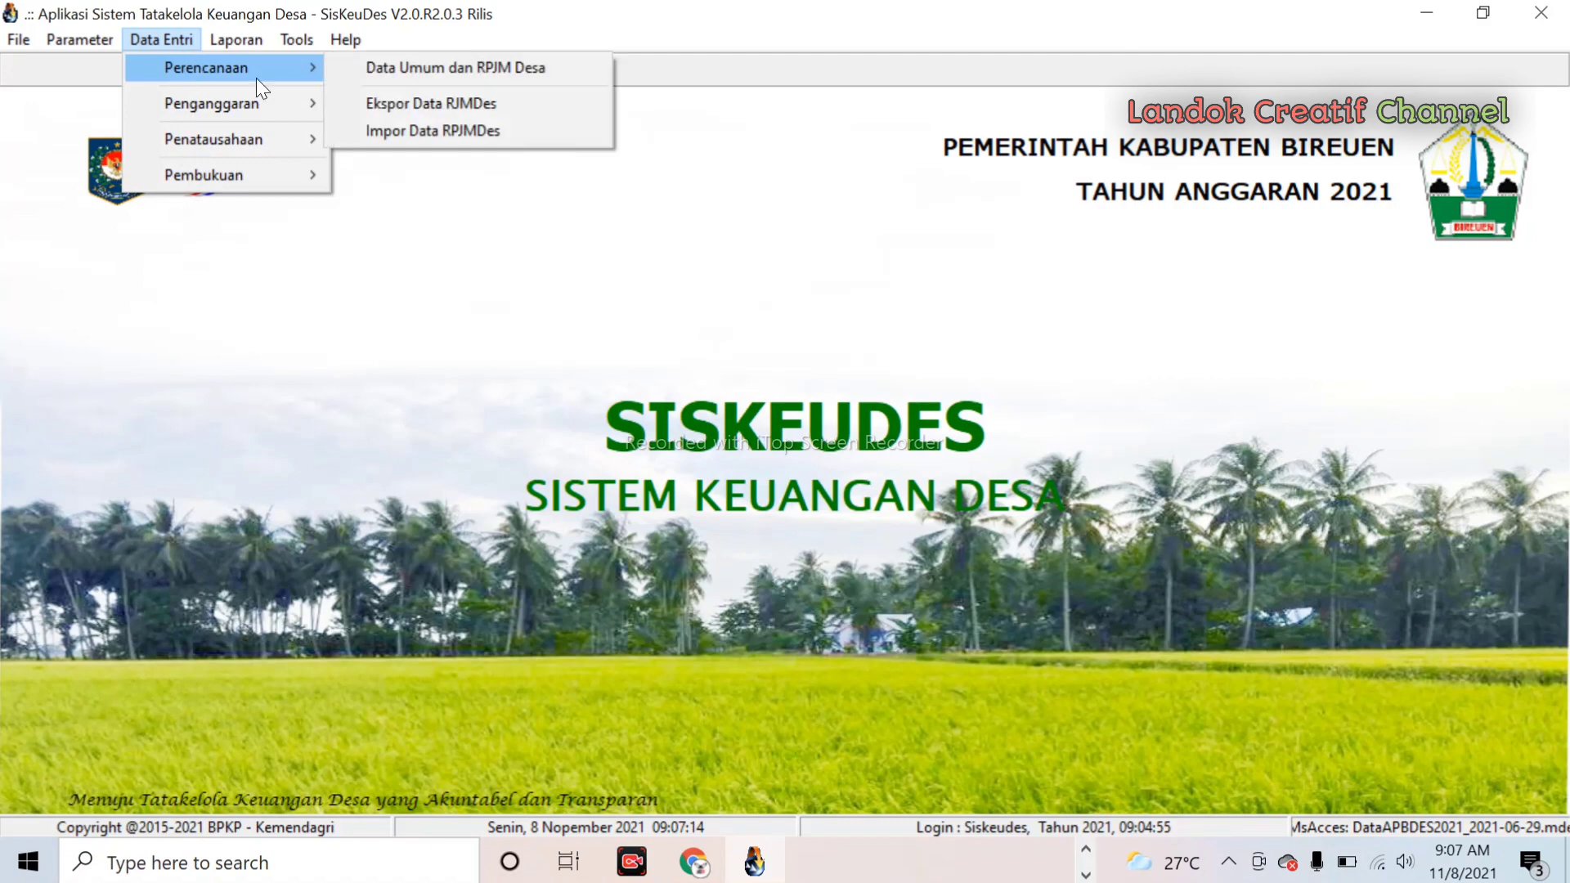
{"action": "left_click", "coordinate": [483, 68]}
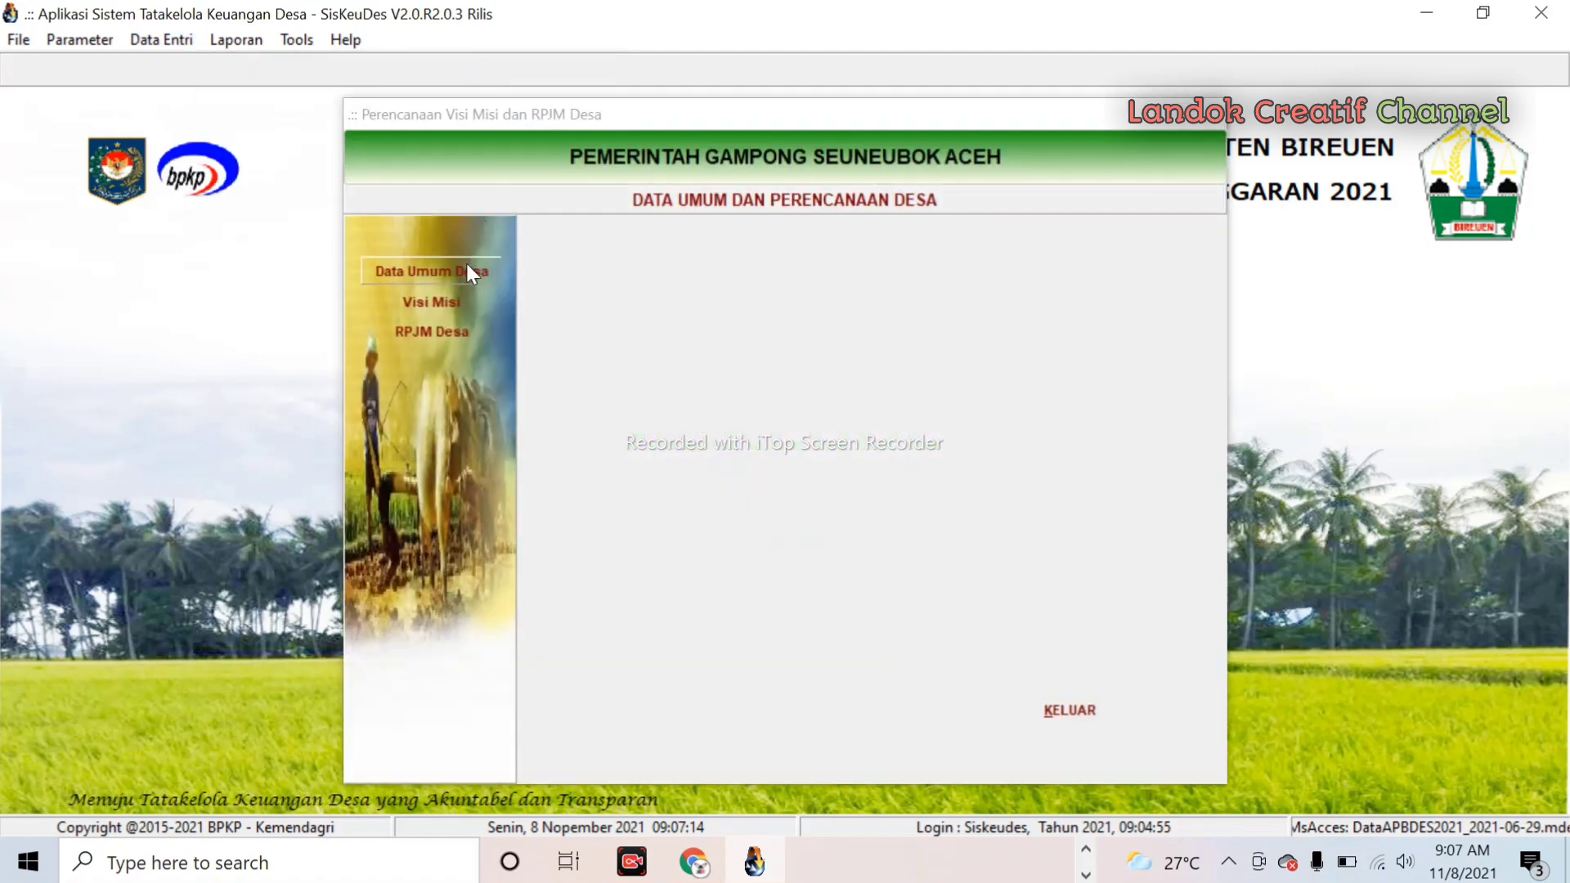
- Save Status APBDes as PAK instead of AWAL in Data Umum Desa, then exit the planning form
{"action": "left_click", "coordinate": [468, 268]}
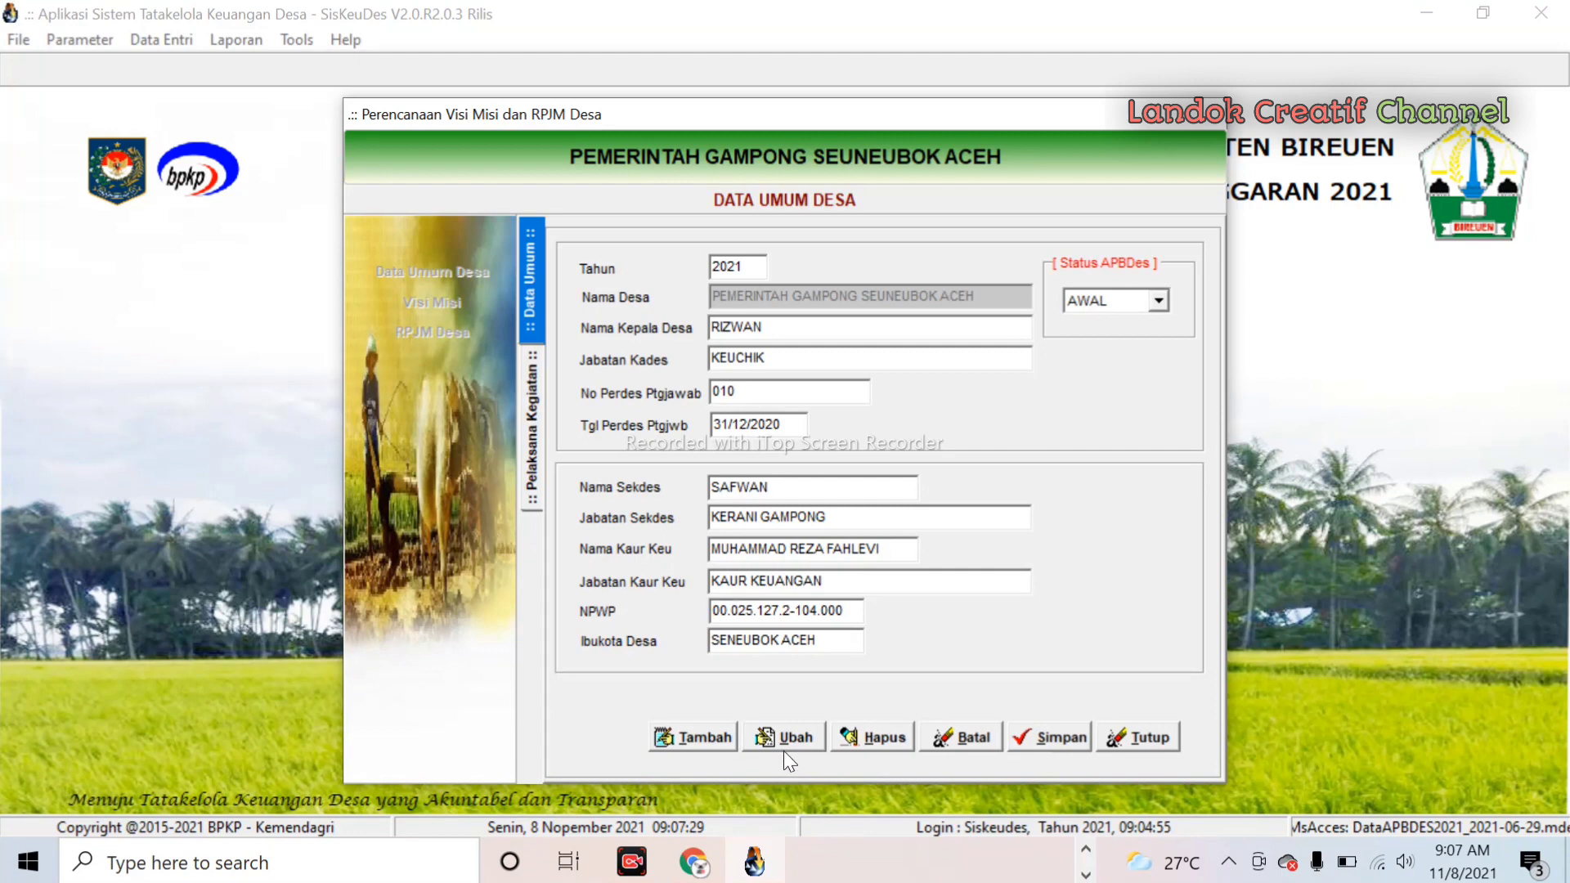
{"action": "left_click", "coordinate": [800, 734]}
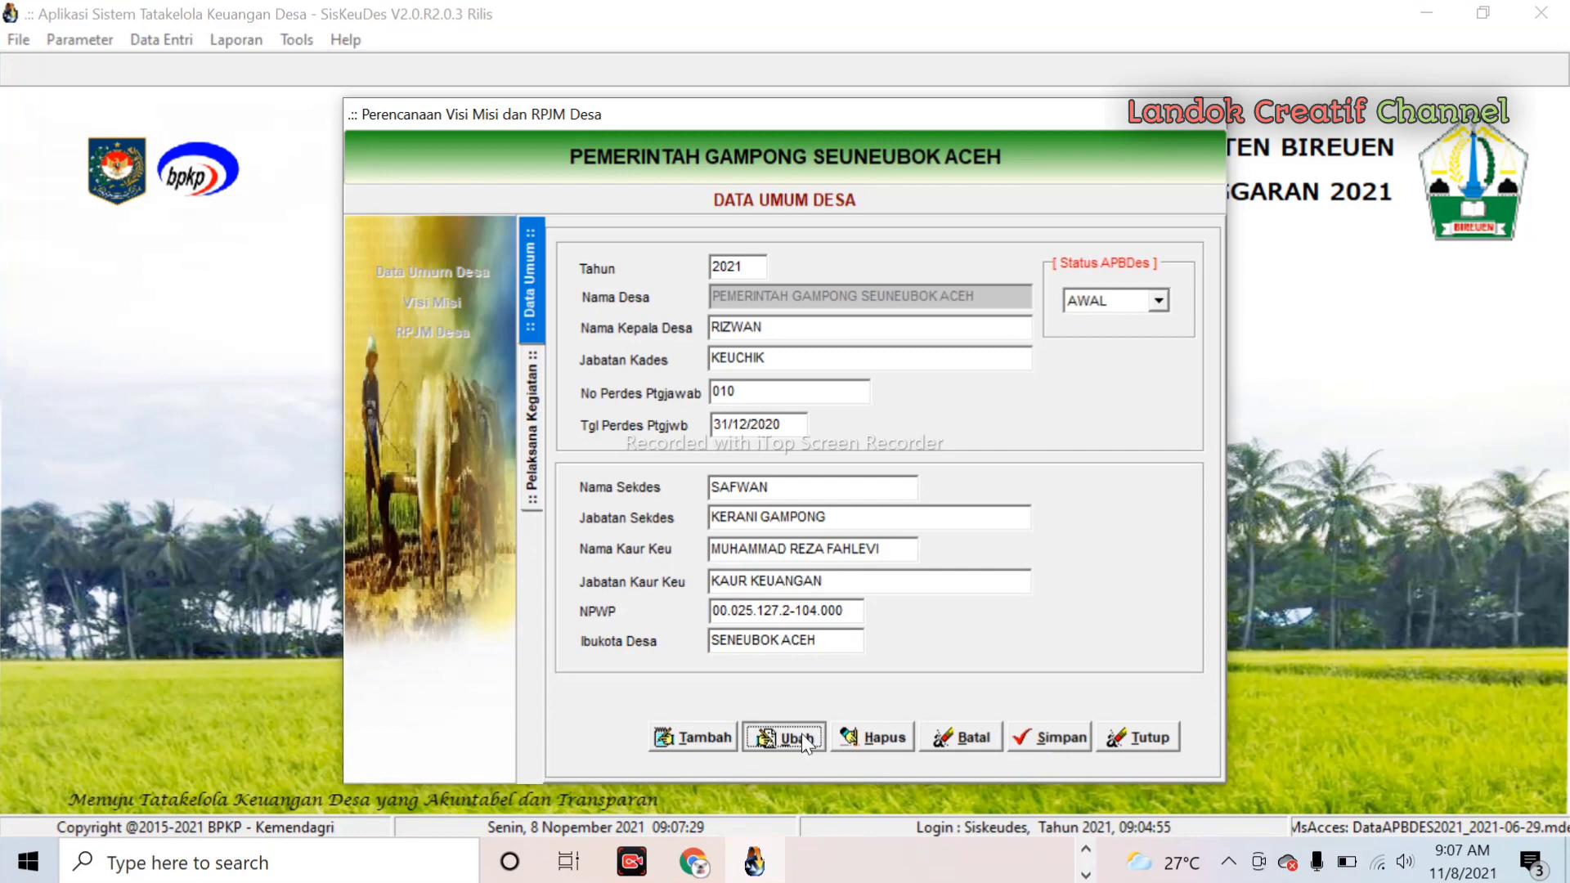
{"action": "left_click", "coordinate": [1158, 303]}
{"action": "left_click", "coordinate": [1117, 336]}
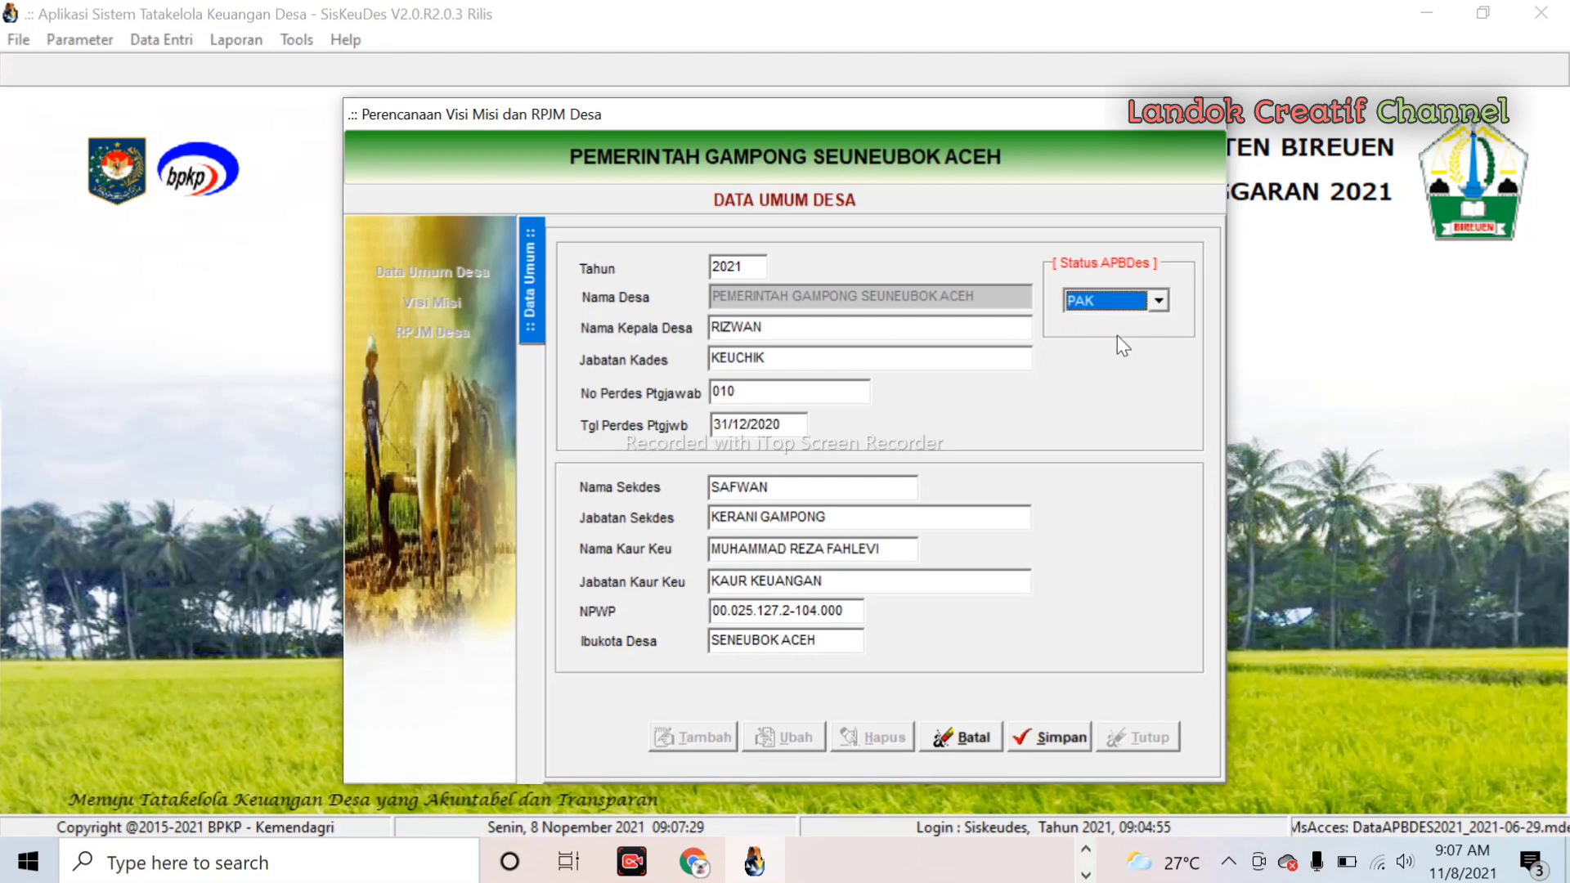
{"action": "left_click", "coordinate": [1066, 742]}
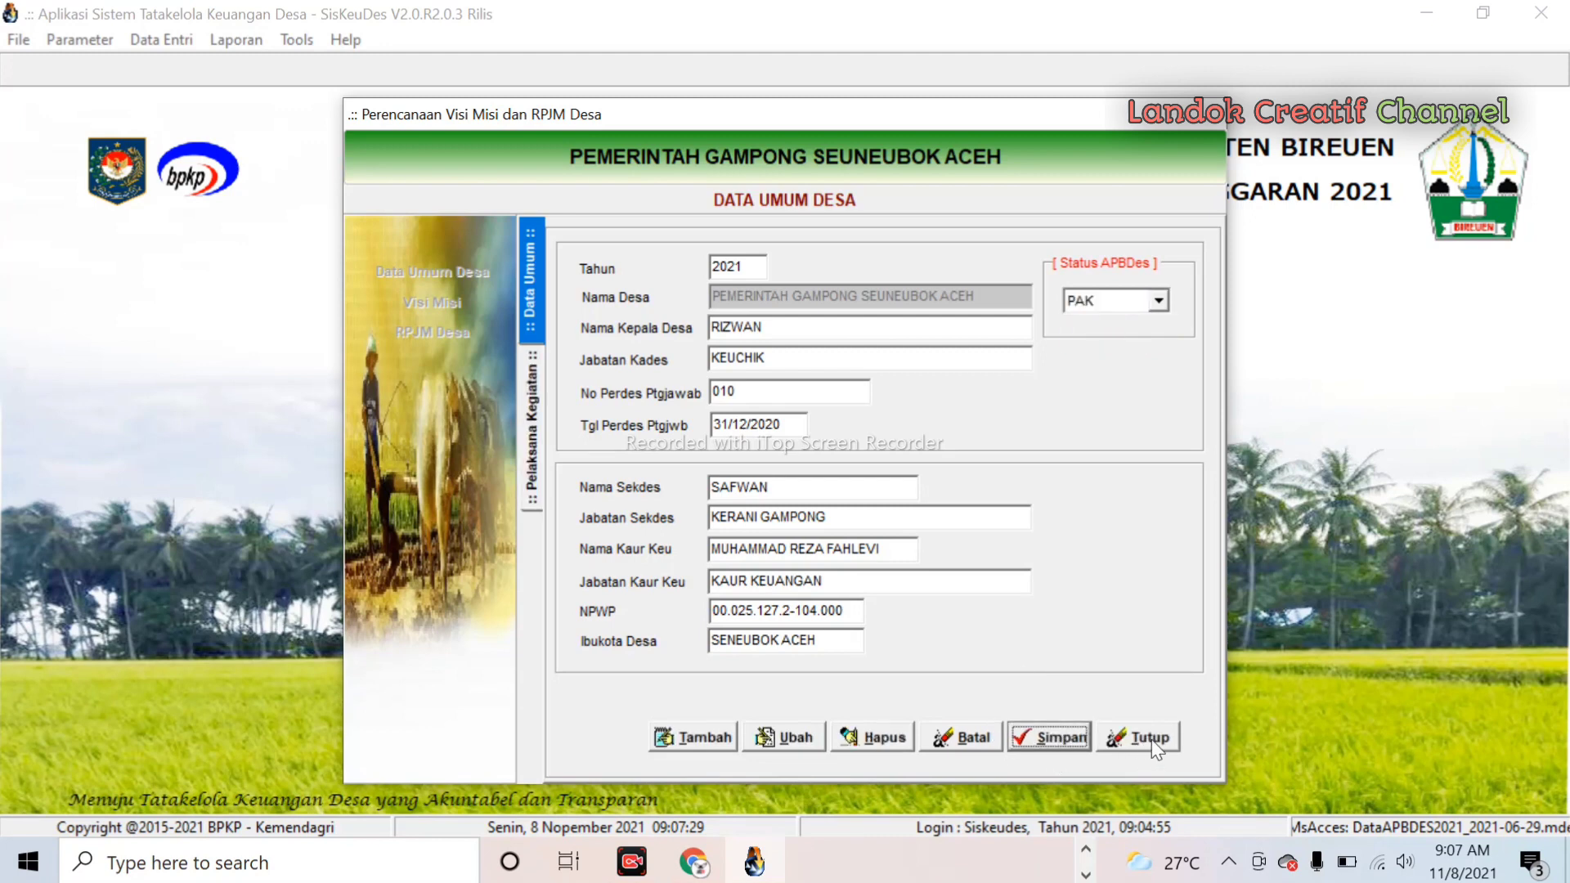
{"action": "left_click", "coordinate": [1153, 741]}
{"action": "left_click", "coordinate": [1085, 715]}
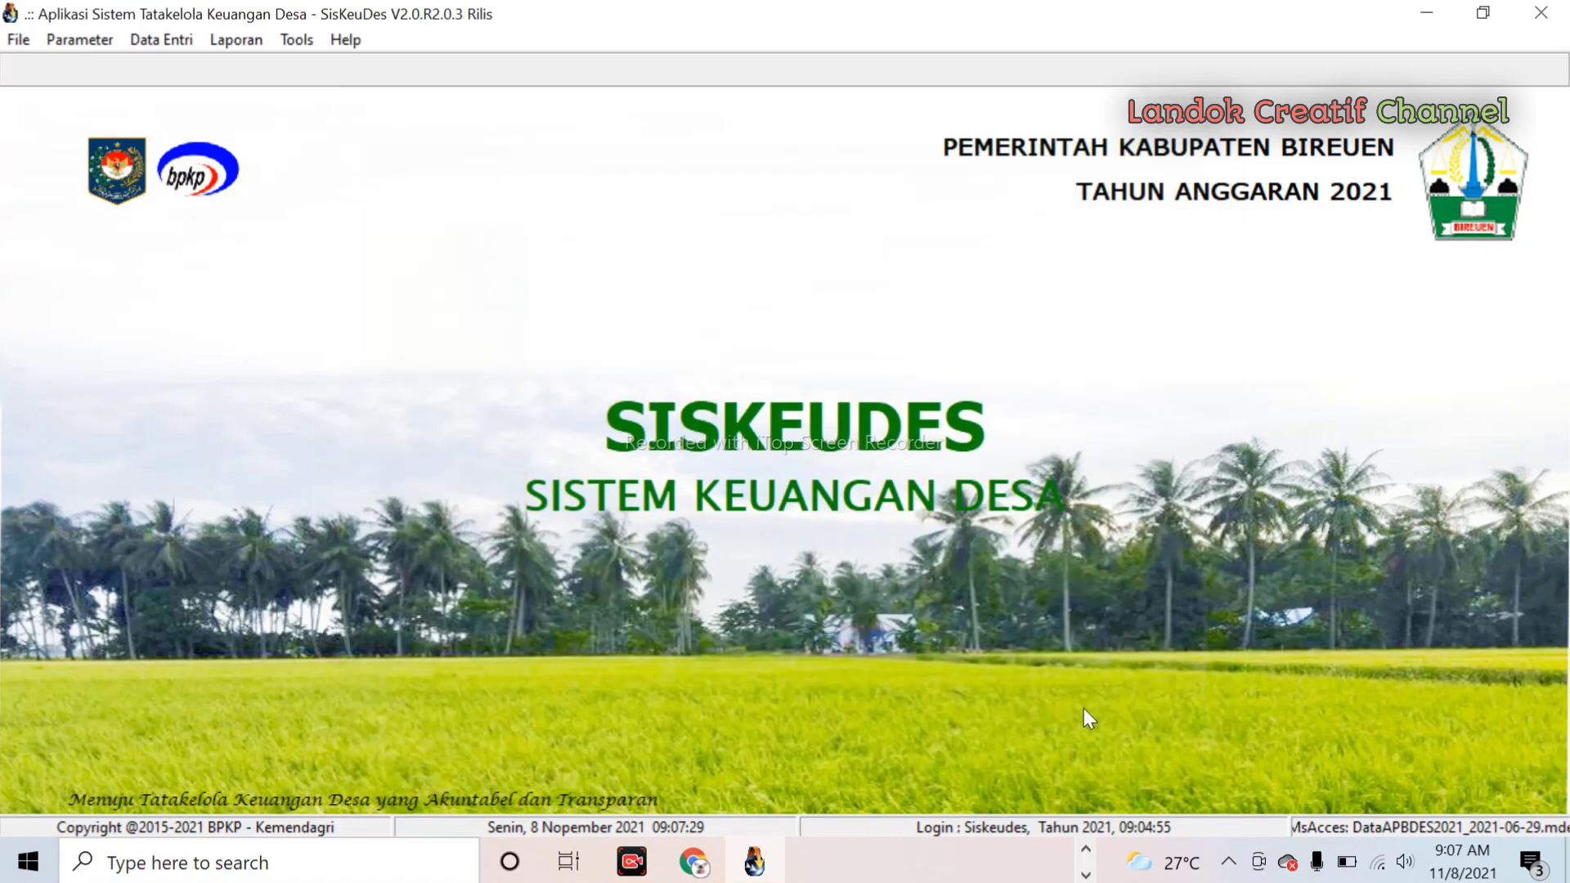
- In Isian Data Anggaran, drill into Bidang 05.2009.02, the Posyandu activity, and RAB row 5.2.1.06
{"action": "left_click", "coordinate": [173, 45]}
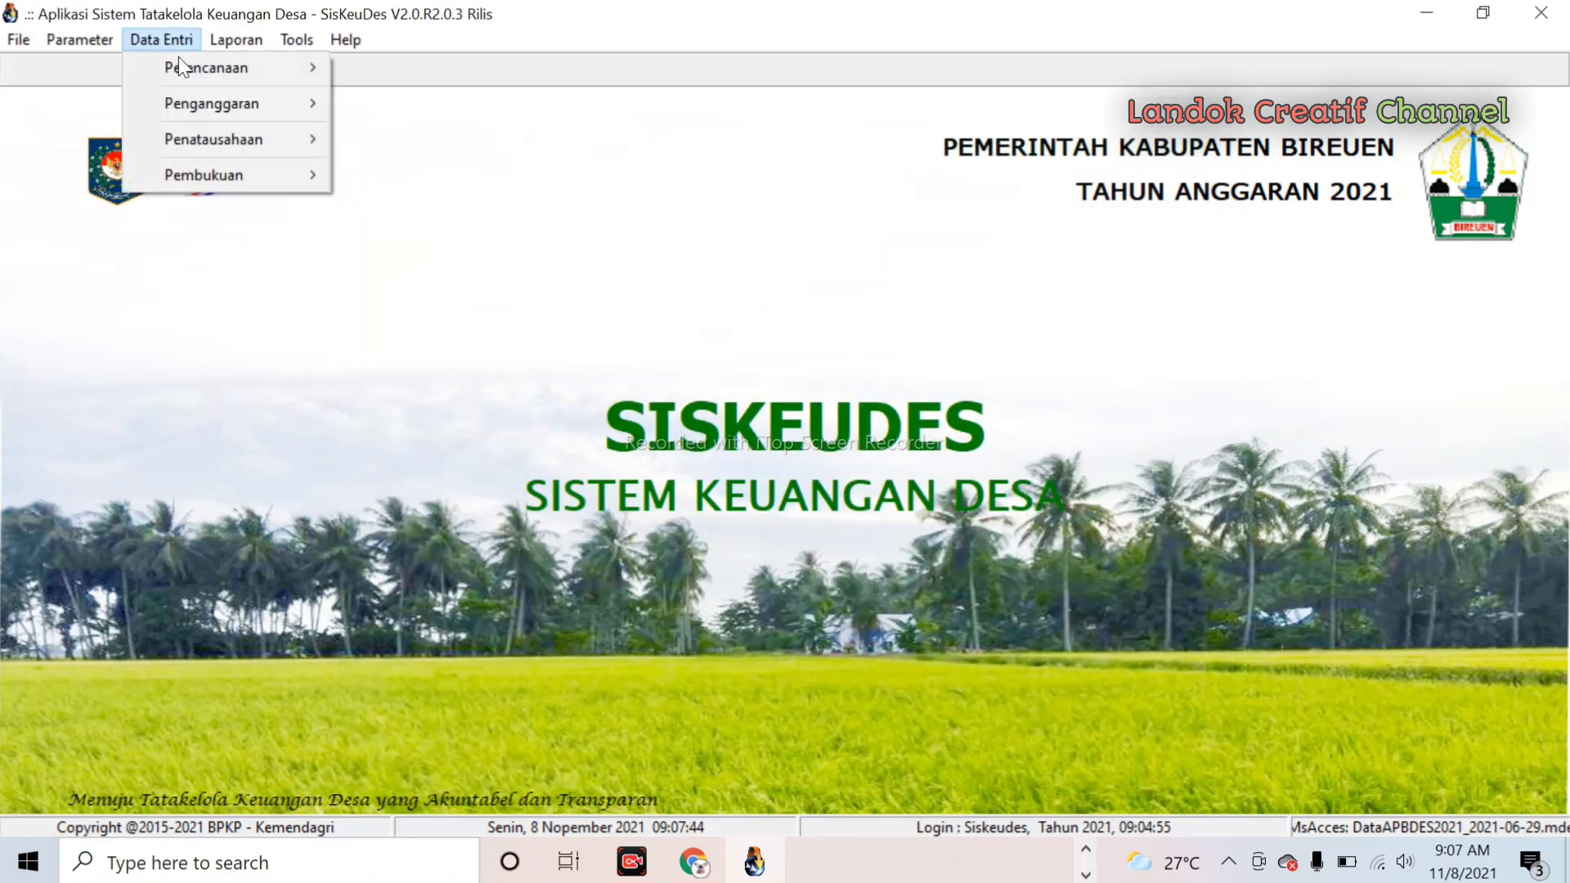
{"action": "mouse_move", "coordinate": [217, 98]}
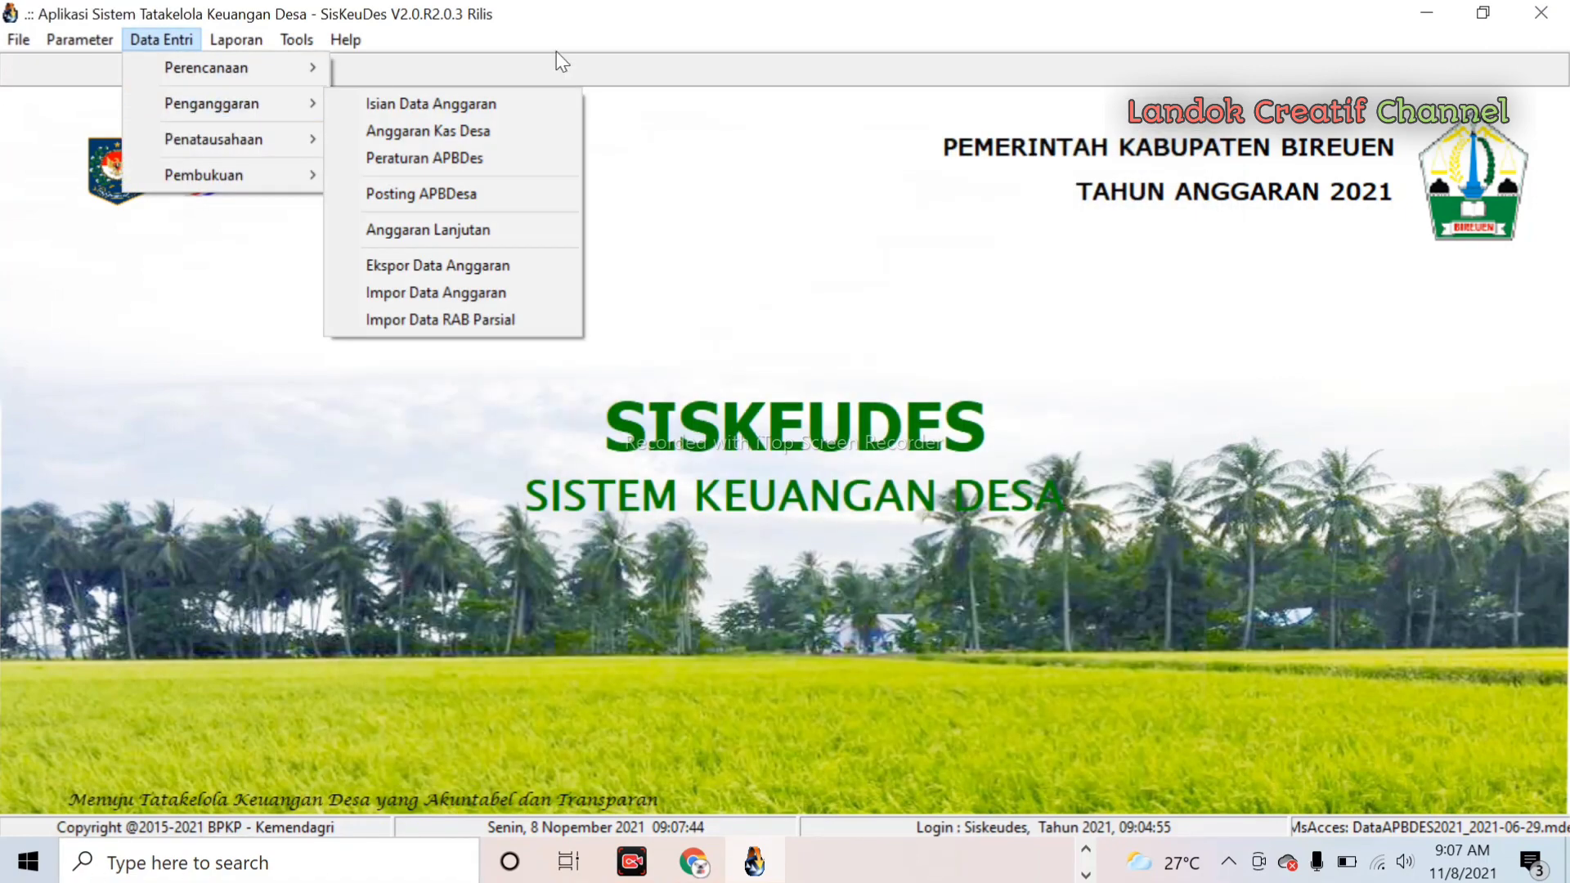
{"action": "left_click", "coordinate": [377, 102]}
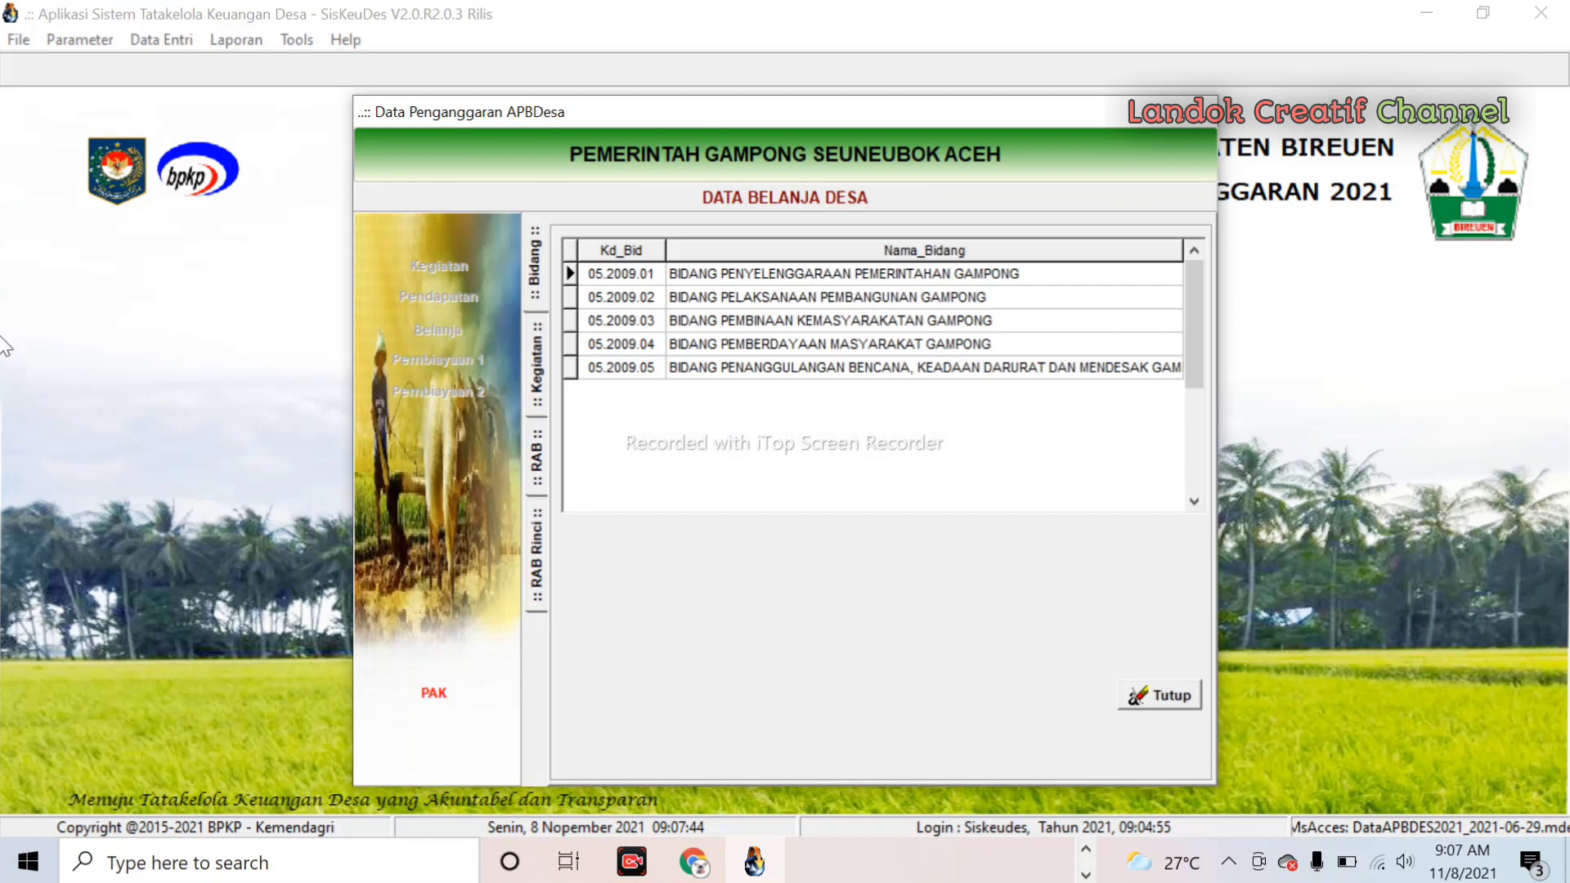
{"action": "double_click", "coordinate": [813, 299]}
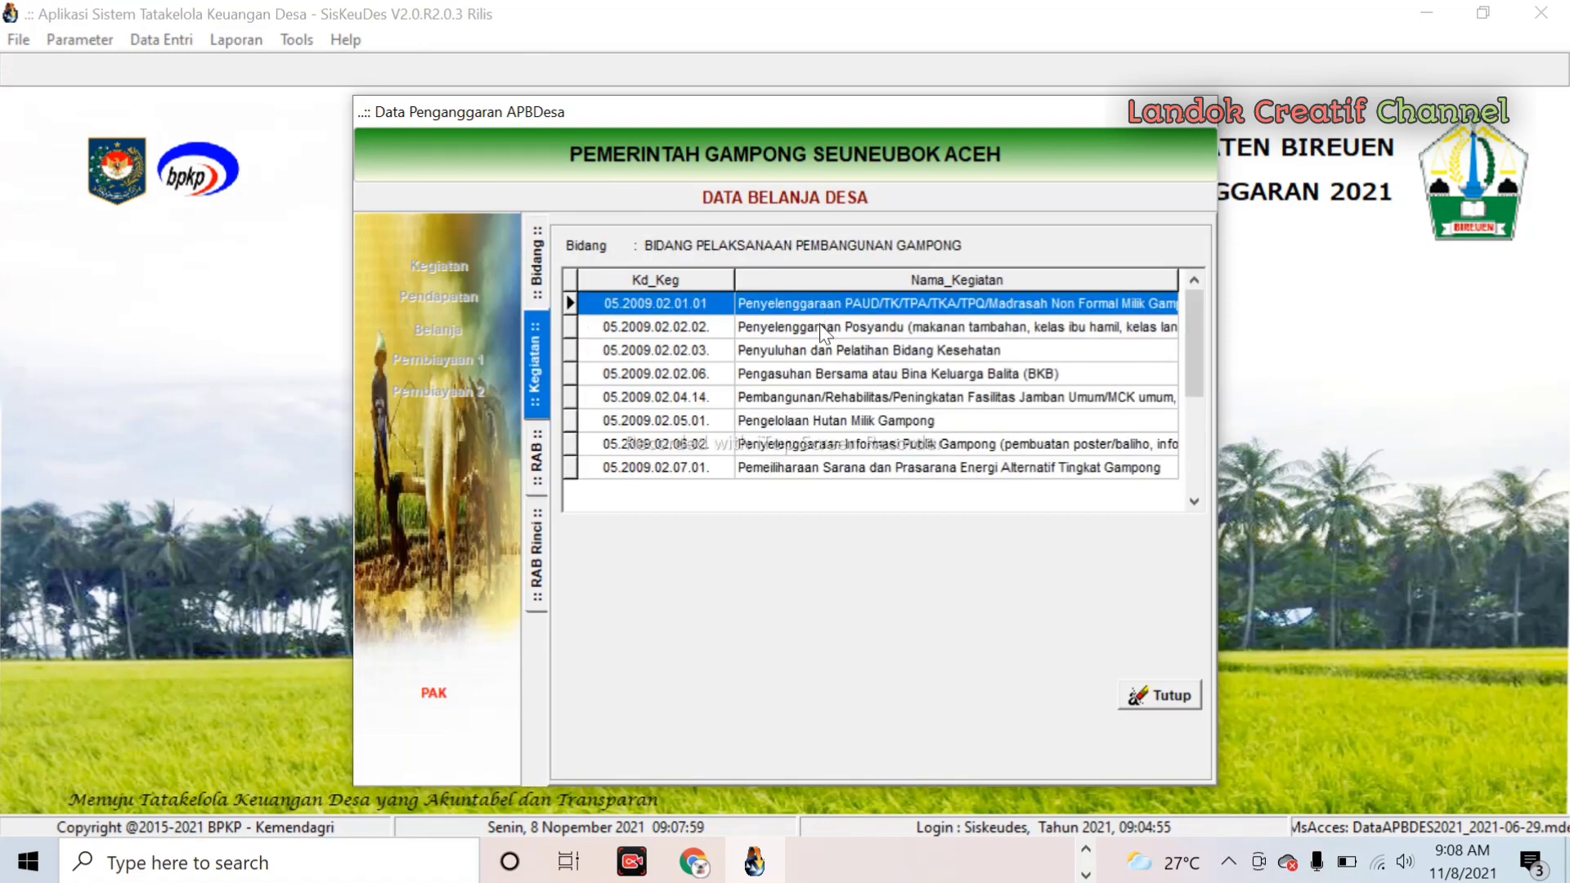
{"action": "double_click", "coordinate": [823, 327]}
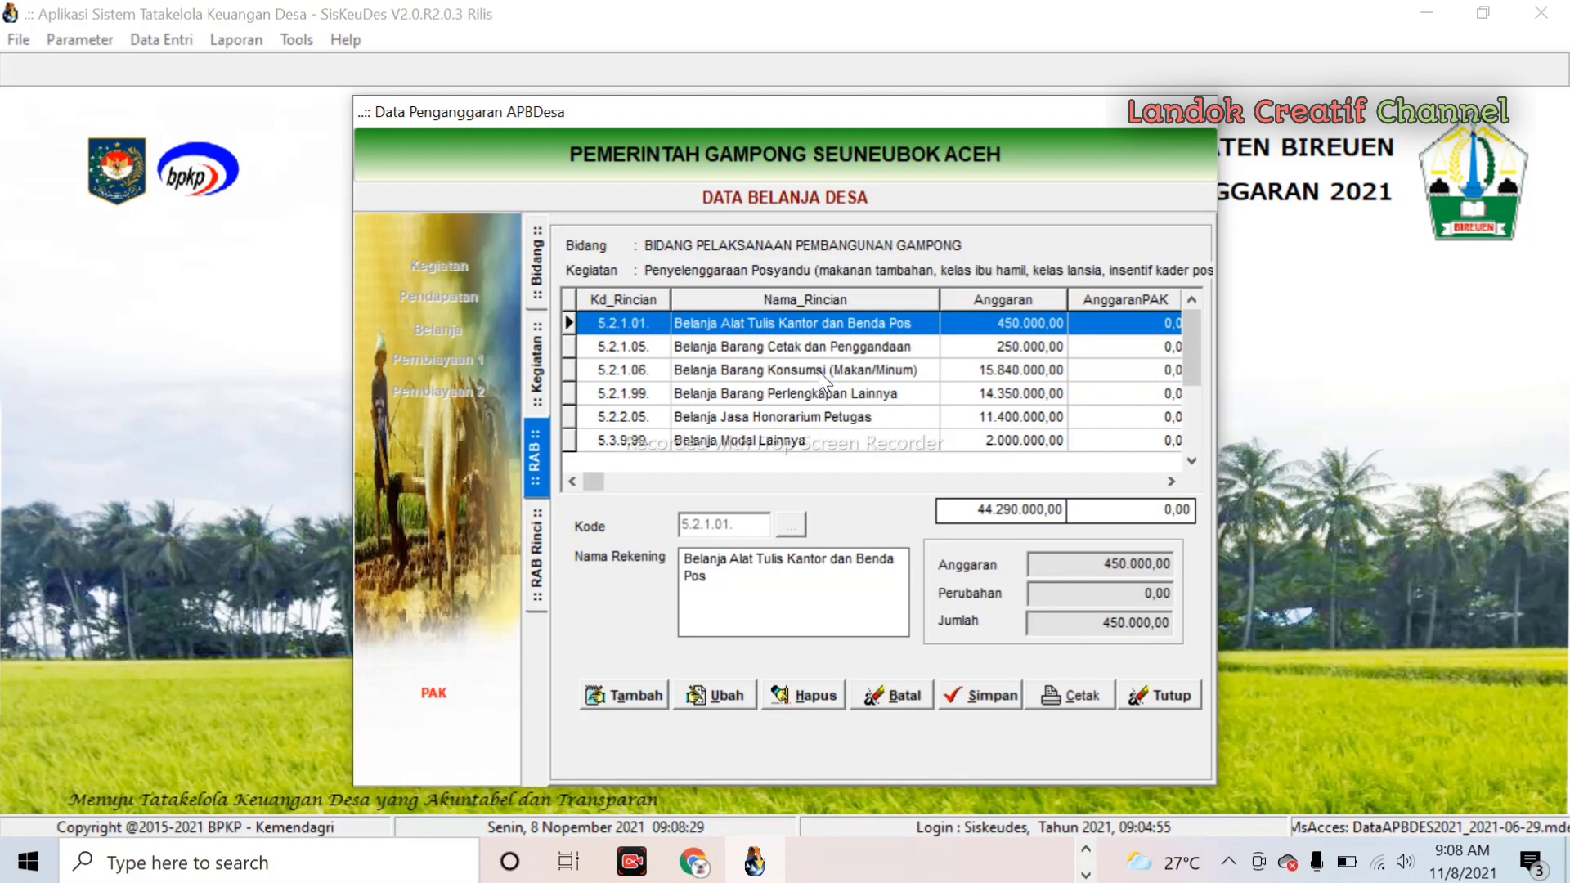
{"action": "double_click", "coordinate": [818, 371]}
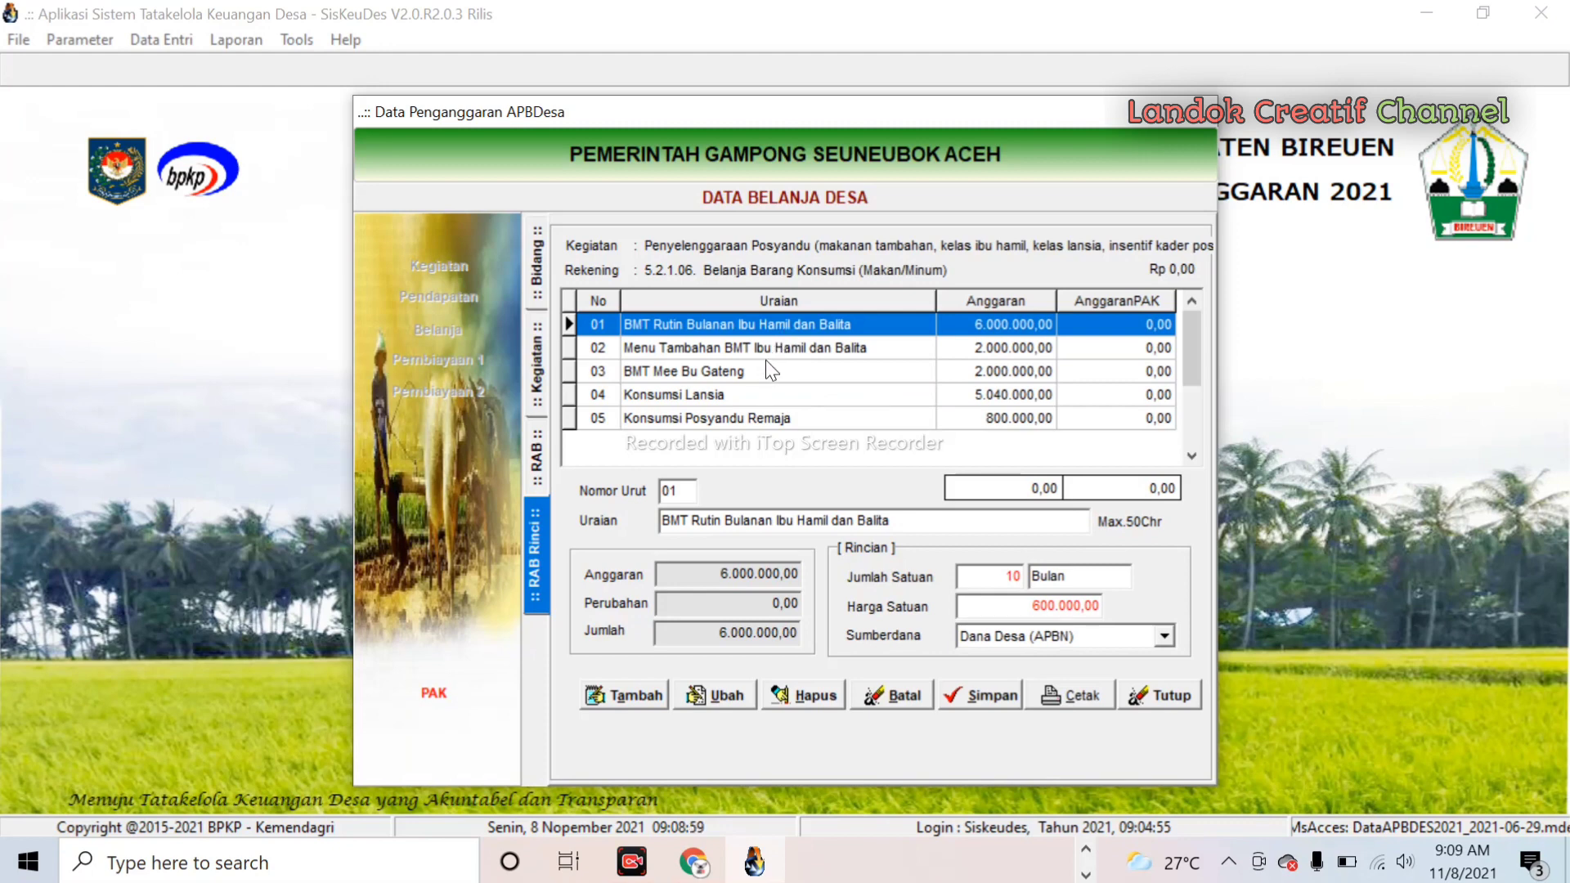
- Cut BMT Rutin Bulanan Ibu Hamil dan Balita from 10 to 8 Bulan, save, and preview the RAB
{"action": "left_click", "coordinate": [1002, 583]}
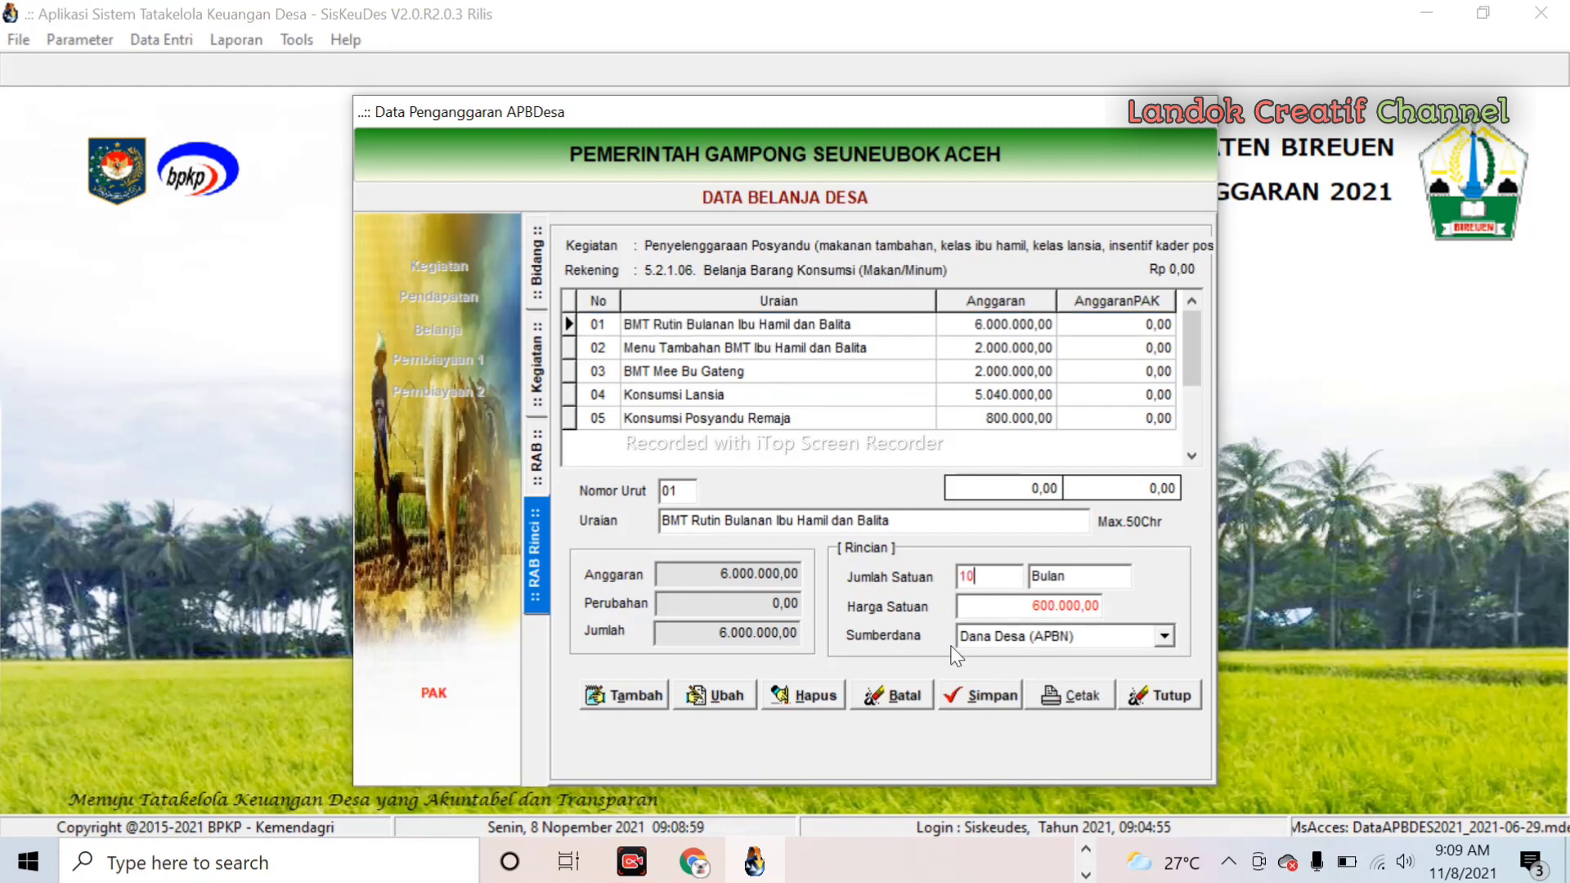
{"action": "left_click", "coordinate": [734, 694]}
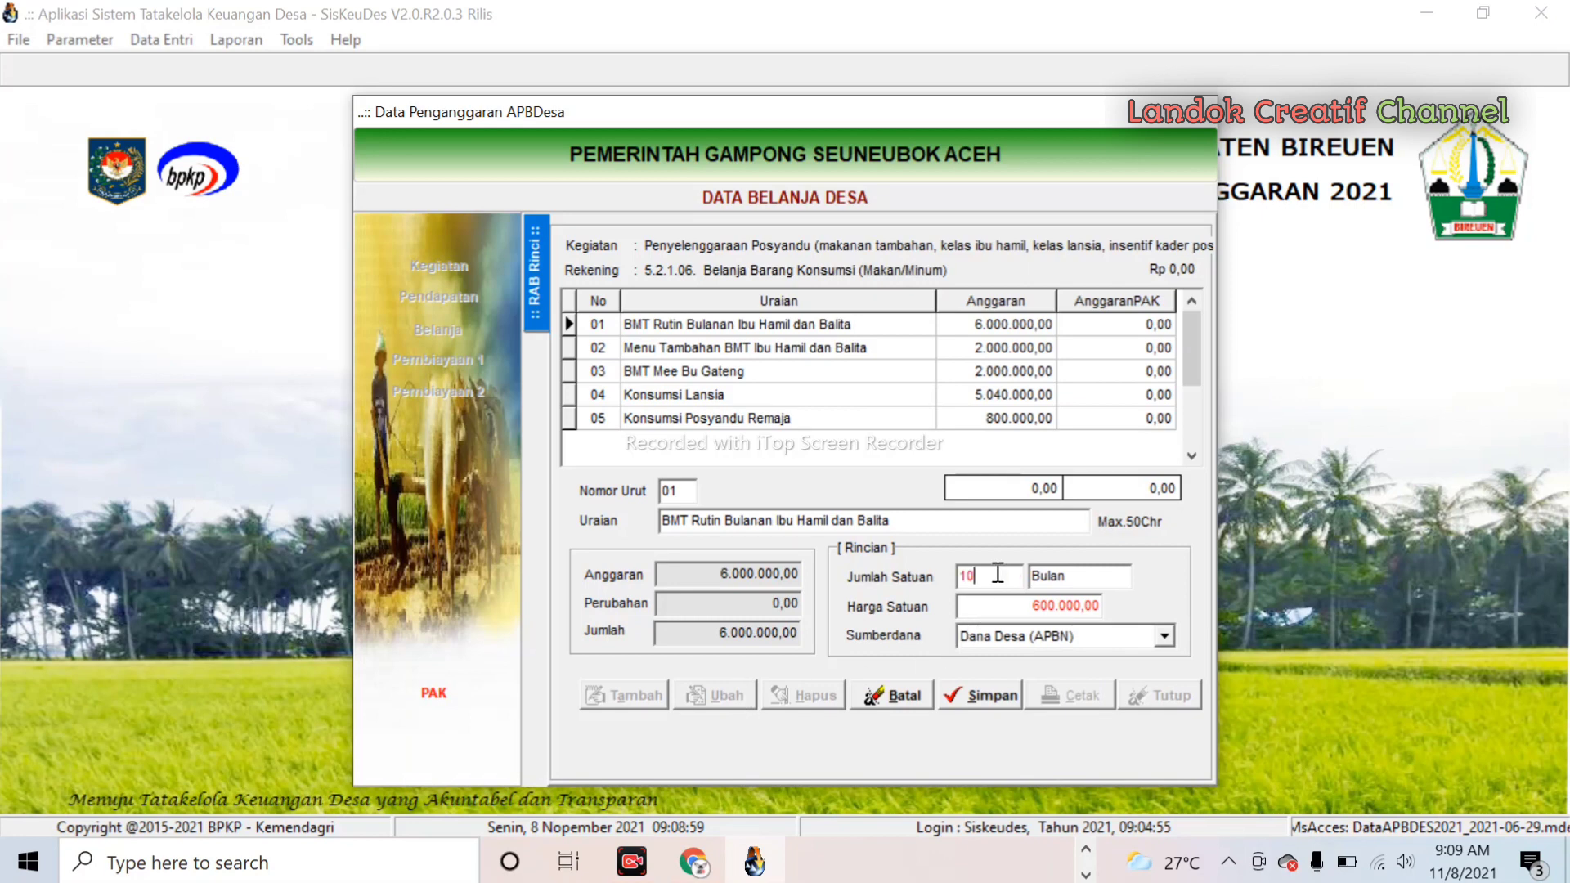
{"action": "double_click", "coordinate": [965, 574]}
{"action": "type", "text": "8"}
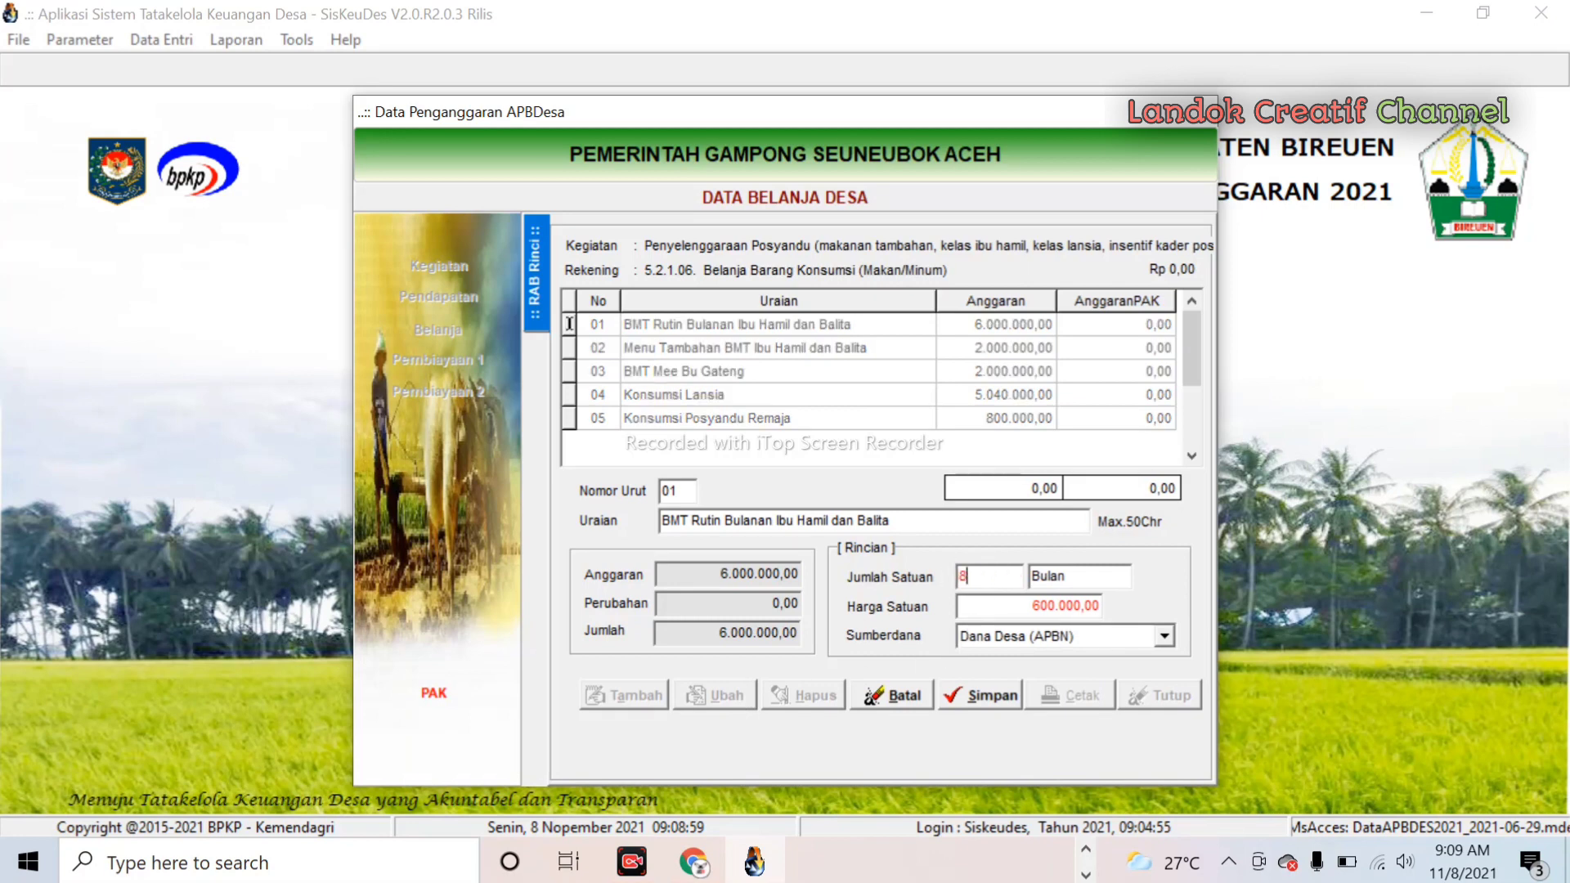
{"action": "left_click", "coordinate": [993, 697]}
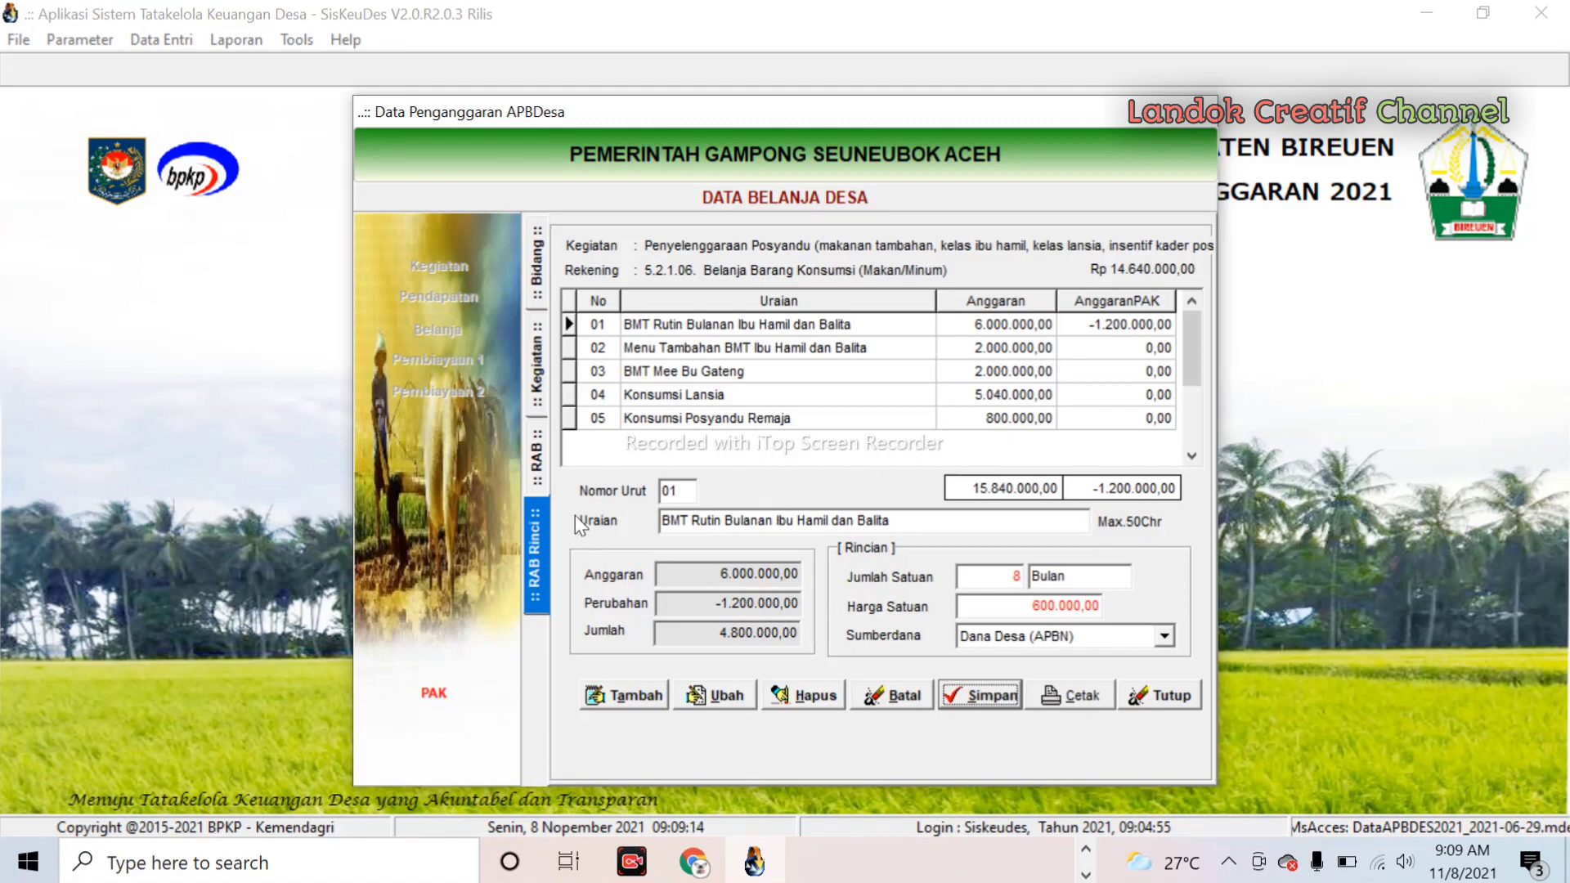
{"action": "left_click", "coordinate": [1071, 696]}
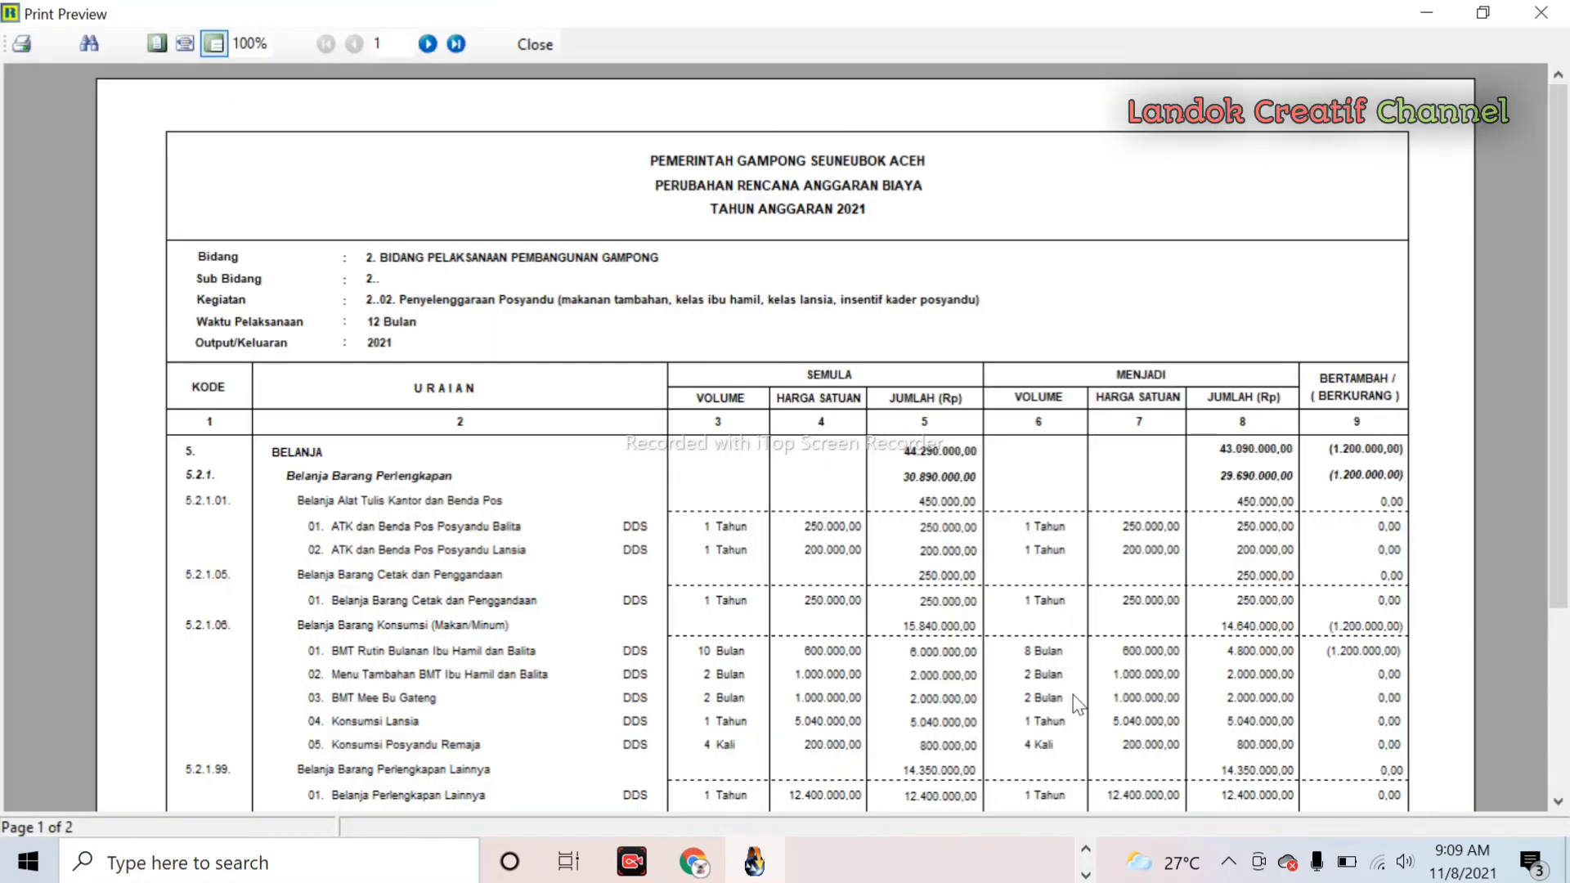
- Review the Perubahan RAB preview showing the 1.200.000 reduction, then close it
{"action": "scroll", "coordinate": [1109, 657], "scroll_direction": "down", "scroll_amount": 3}
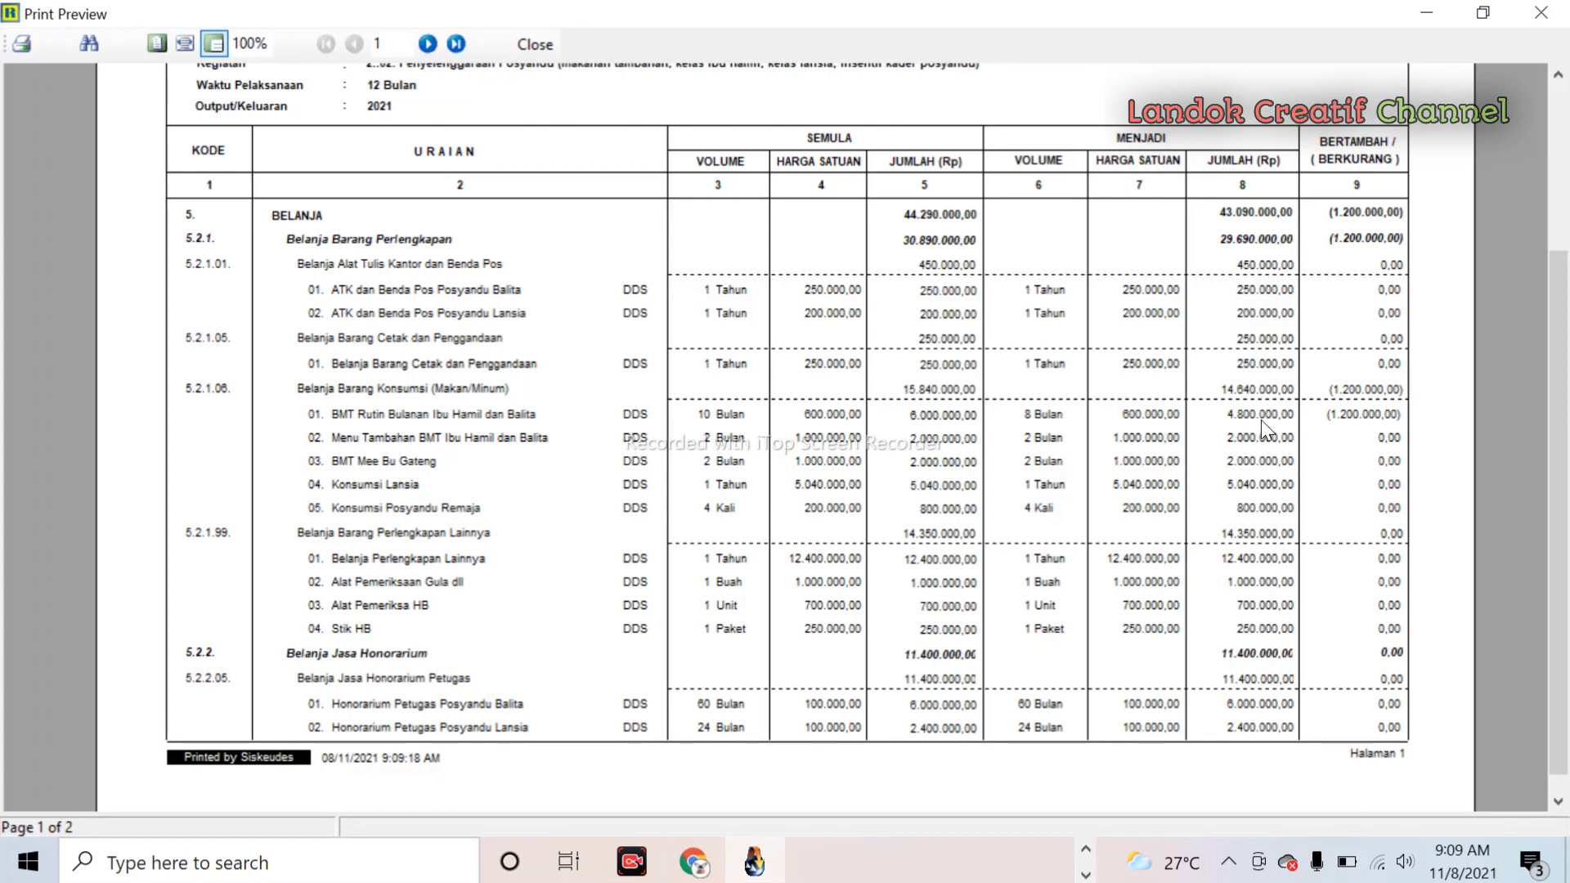
{"action": "left_click", "coordinate": [536, 45]}
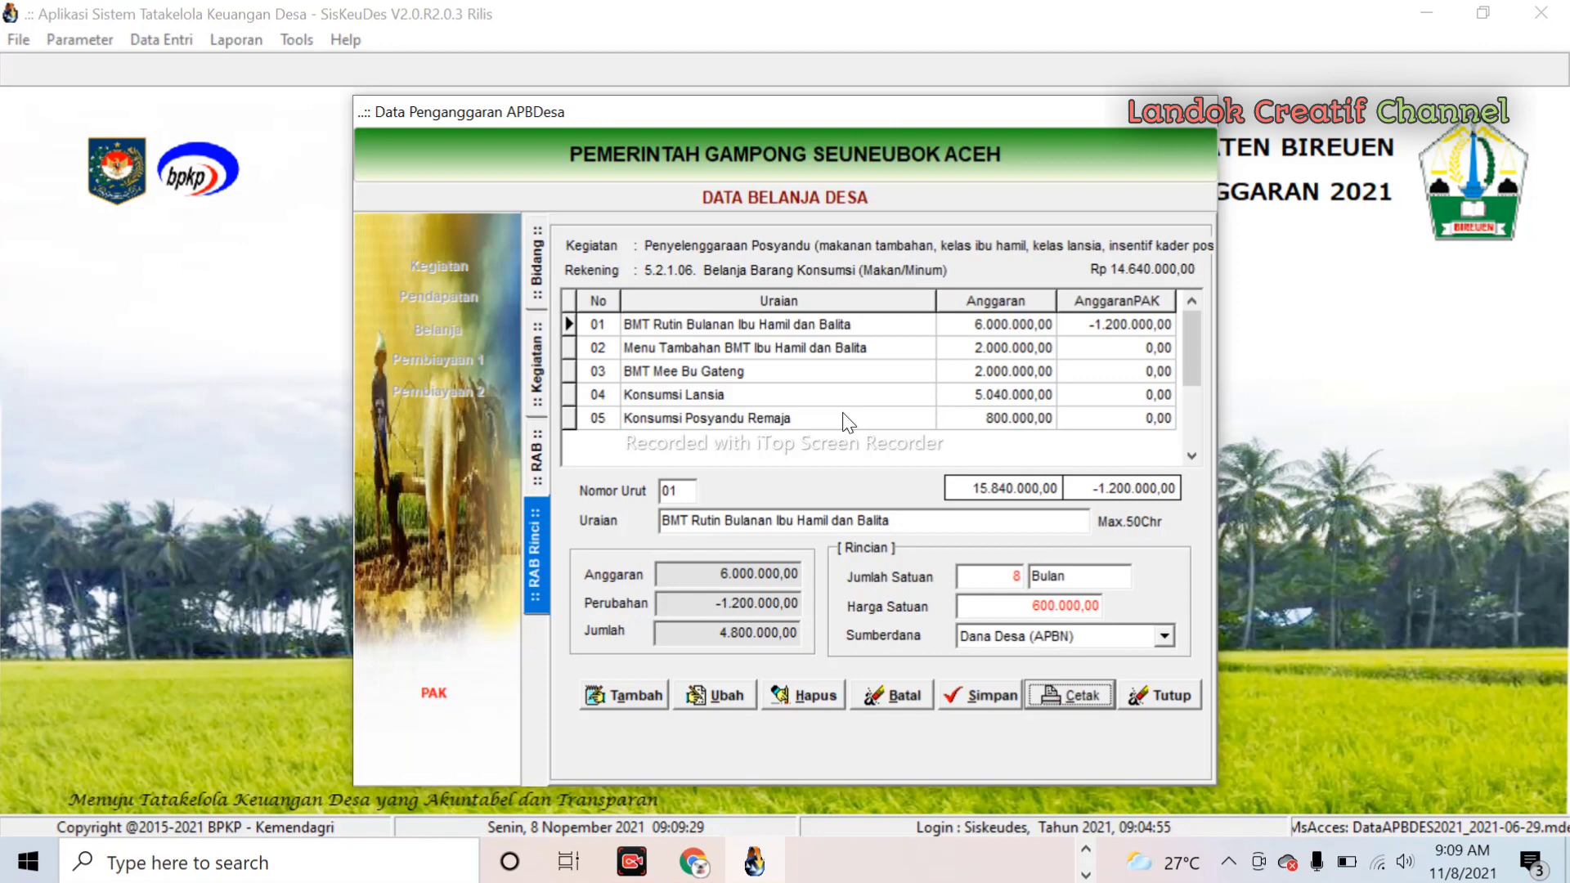
- Browse the Posyandu rekening rows and open RAB Rinci for 5.2.1.99 Belanja Barang Perlengkapan Lainnya
{"action": "left_click", "coordinate": [1189, 458]}
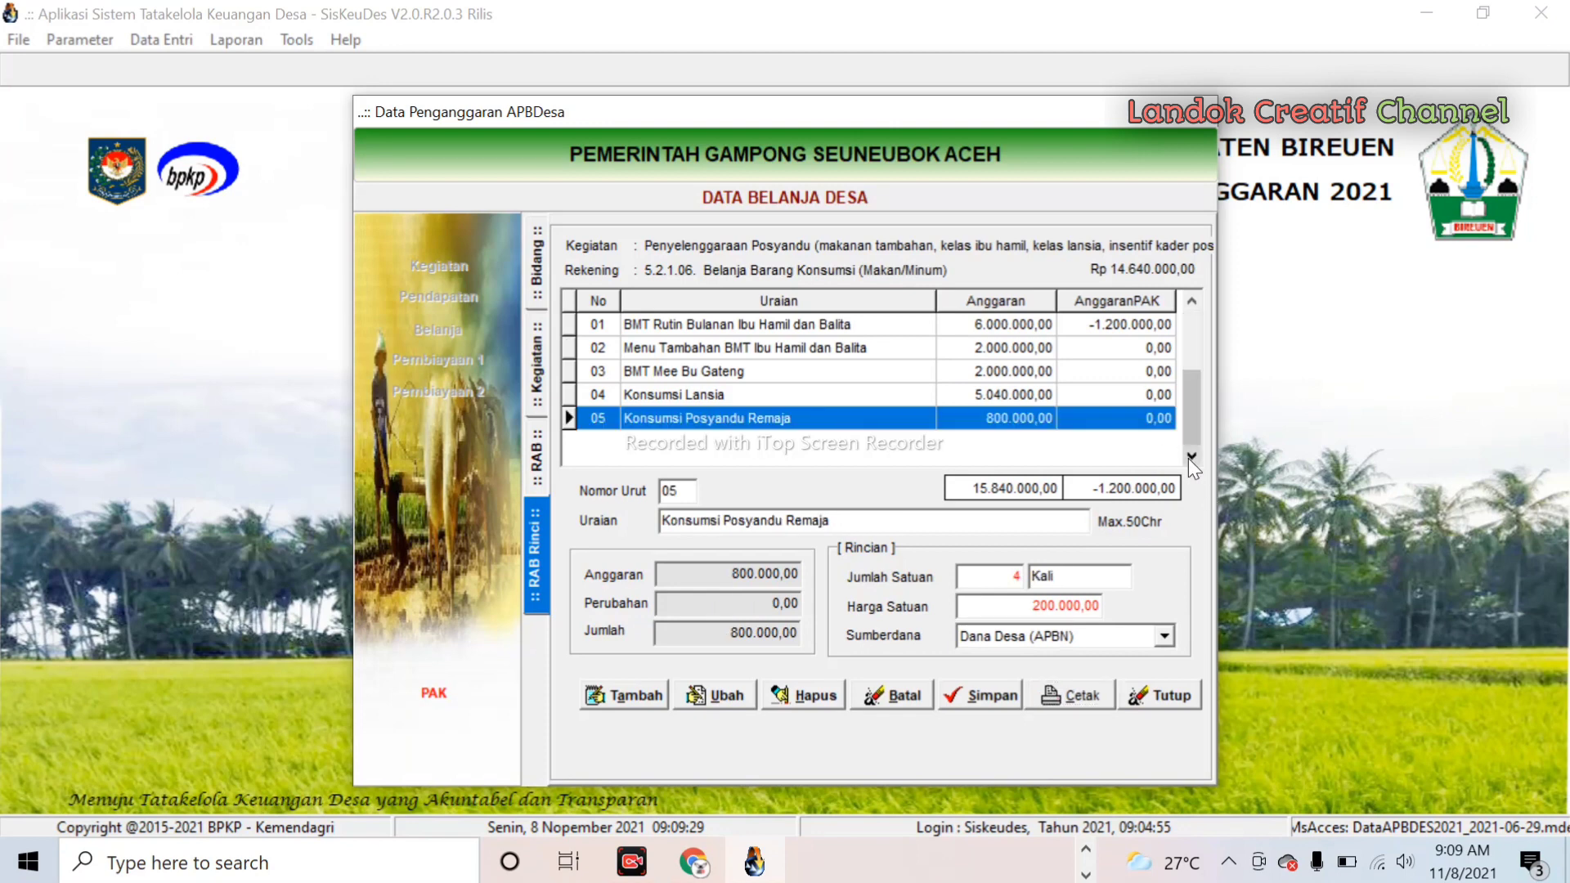
{"action": "left_click", "coordinate": [1192, 304]}
{"action": "left_click", "coordinate": [535, 456]}
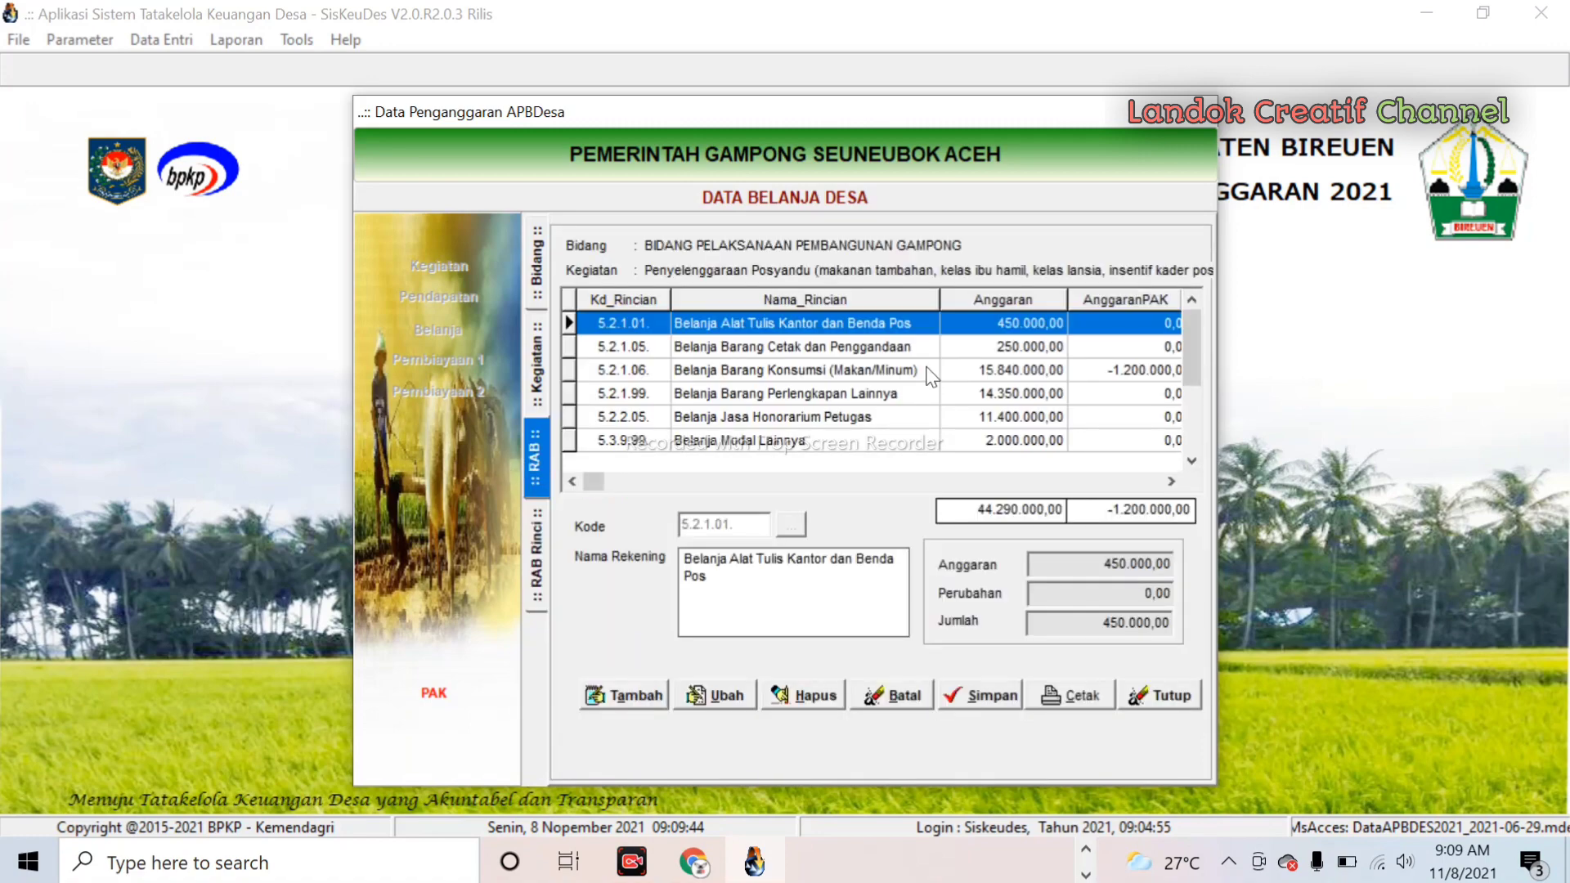
{"action": "key", "text": "Down"}
{"action": "key", "text": "Down"}
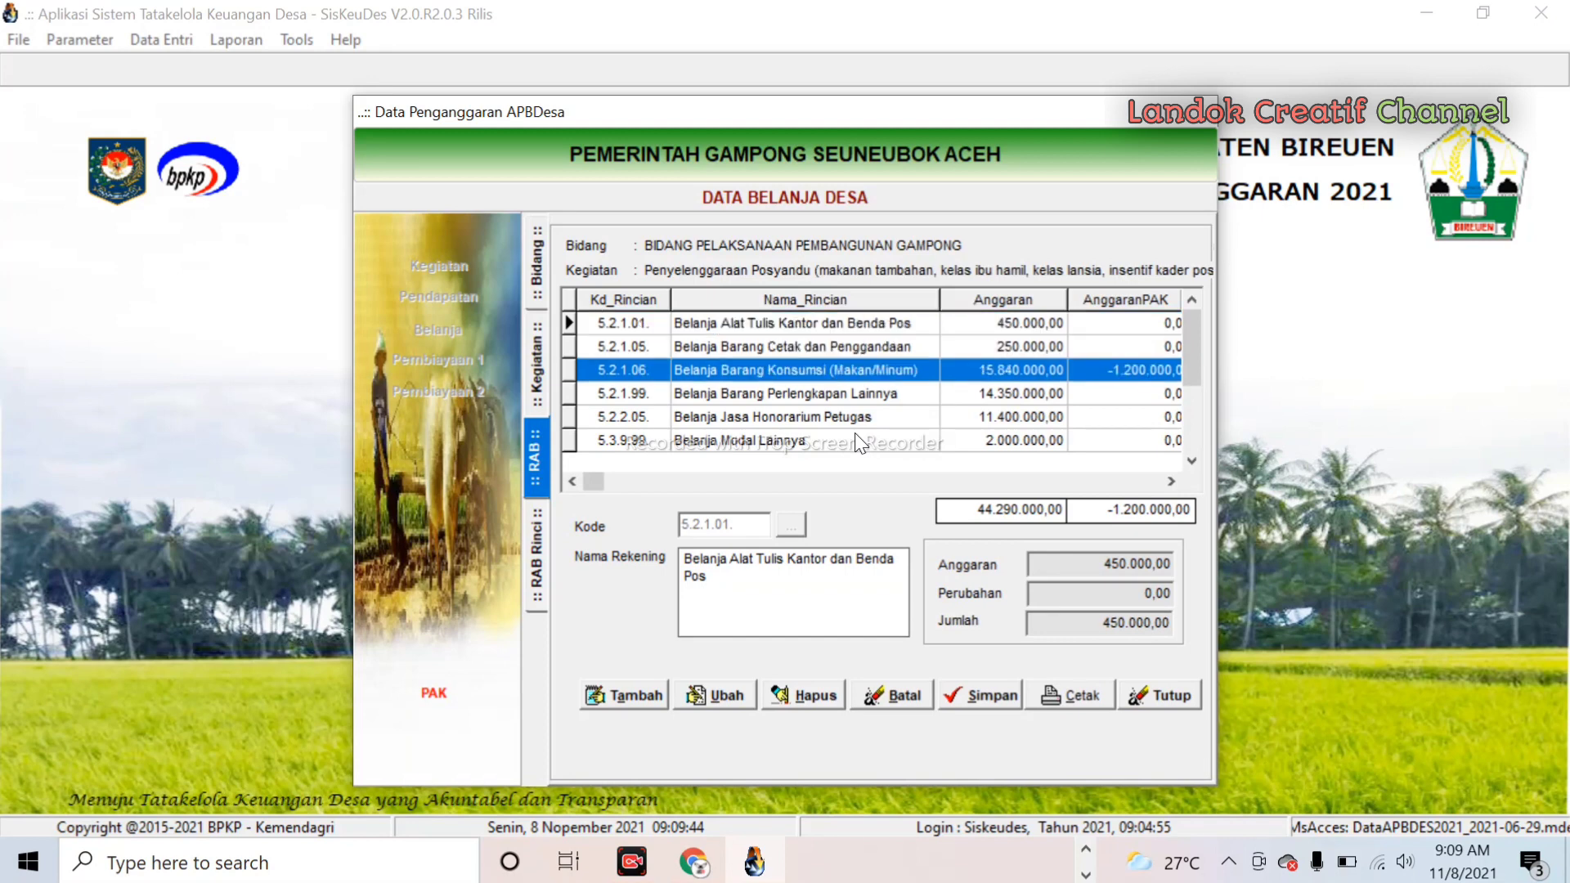
{"action": "key", "text": "Down"}
{"action": "key", "text": "Down"}
{"action": "key", "text": "Down"}
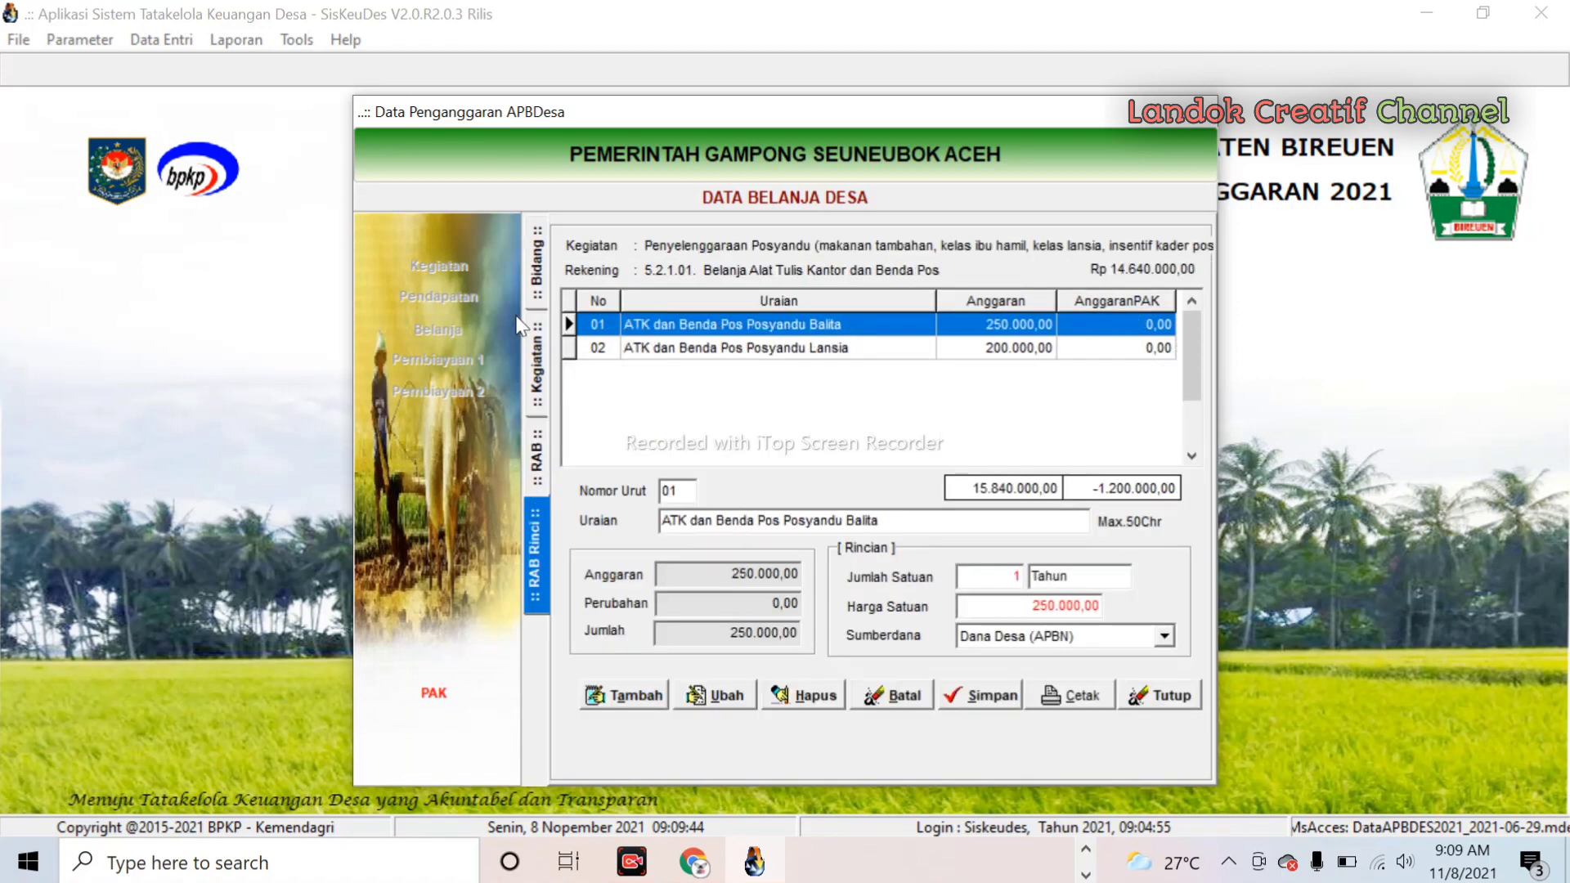
{"action": "left_click", "coordinate": [536, 458]}
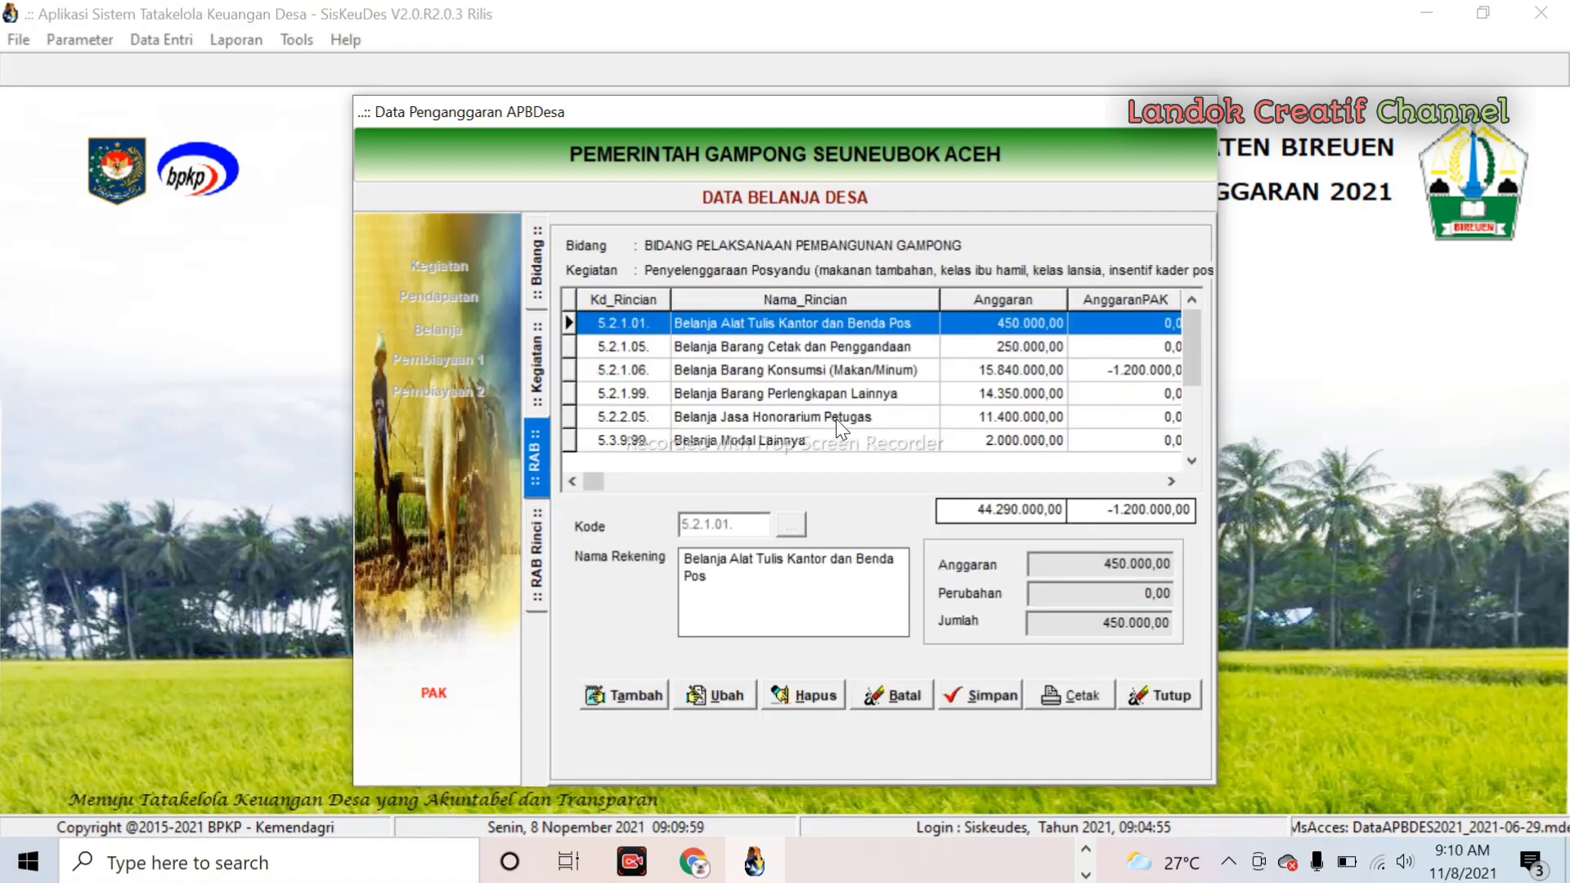
{"action": "double_click", "coordinate": [845, 391]}
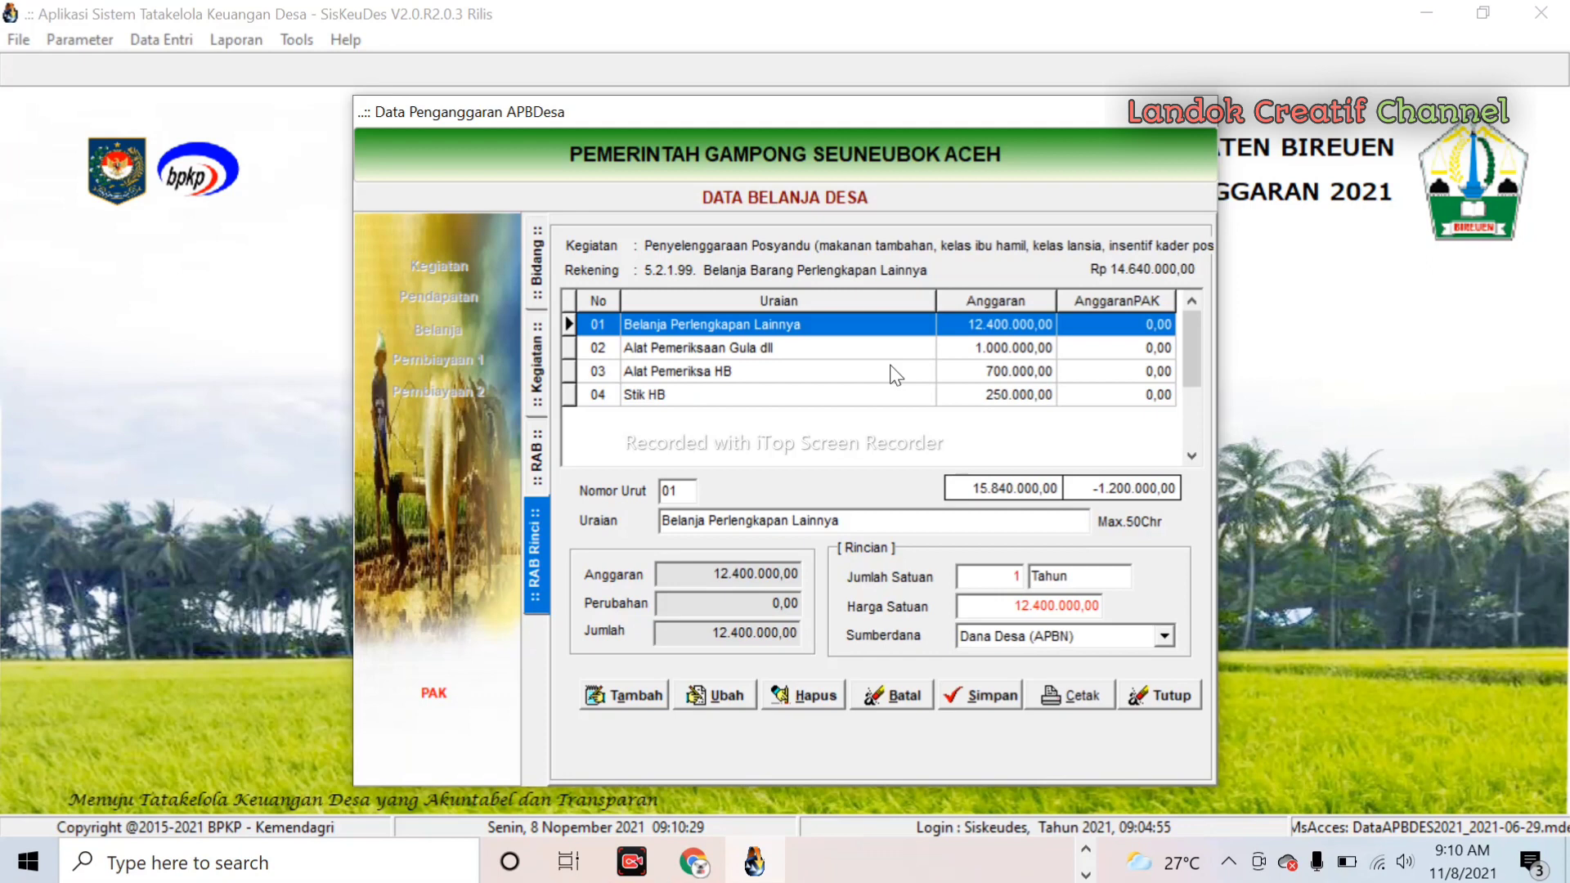
- Set the PAK unit price of Alat Pemeriksaan Gula dll to 0 and save
{"action": "left_click", "coordinate": [787, 347]}
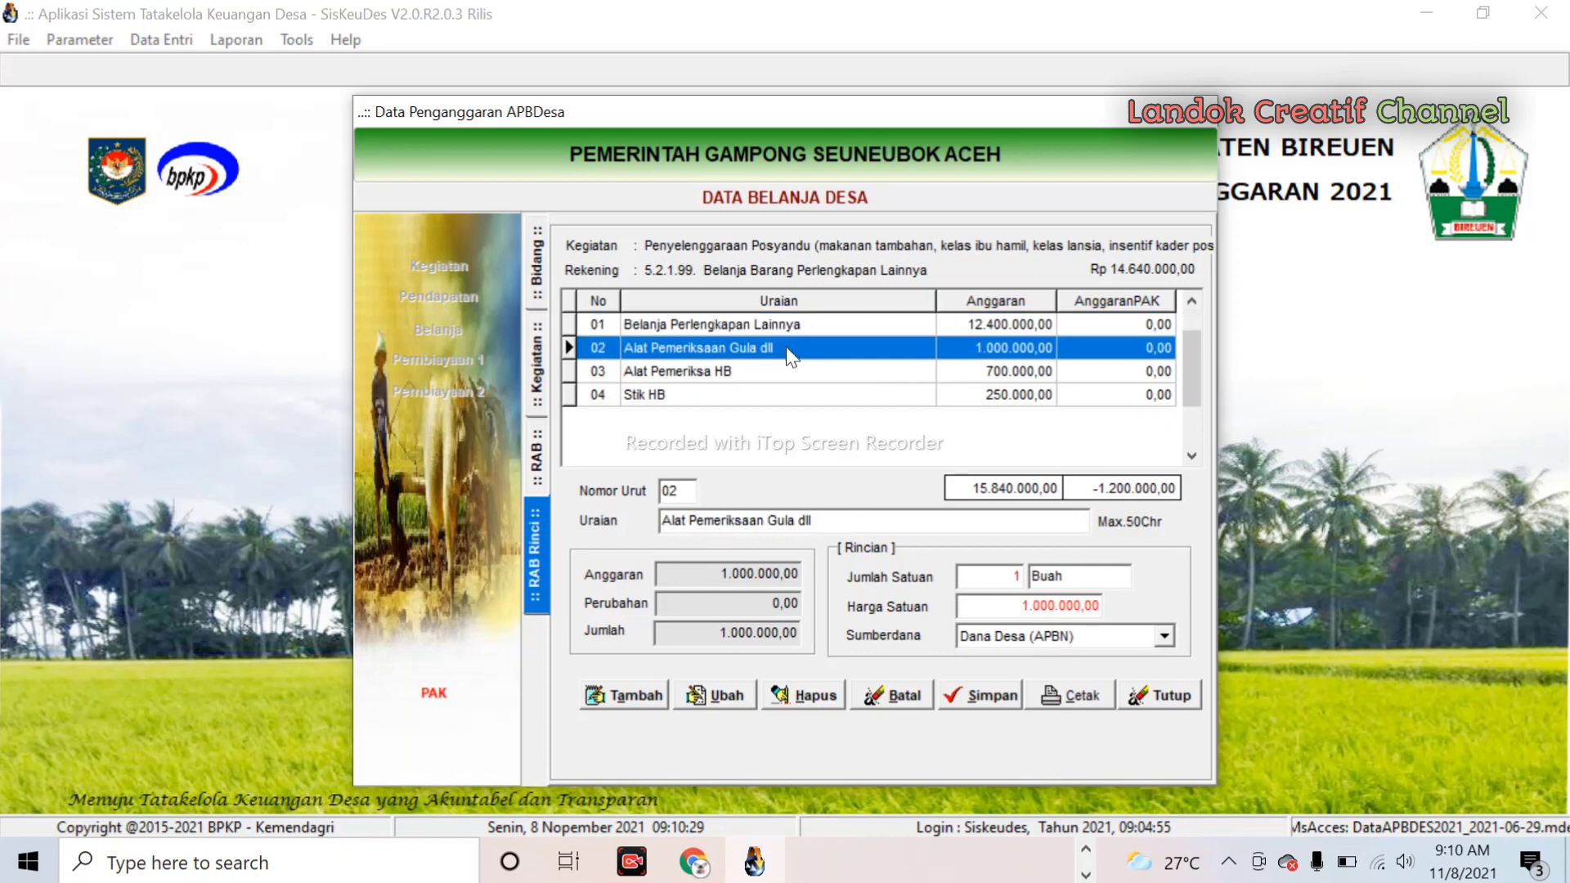
{"action": "left_click", "coordinate": [738, 701]}
{"action": "left_click", "coordinate": [1012, 607]}
{"action": "left_click_drag", "start_coordinate": [1028, 607], "coordinate": [875, 603]}
{"action": "type", "text": "0"}
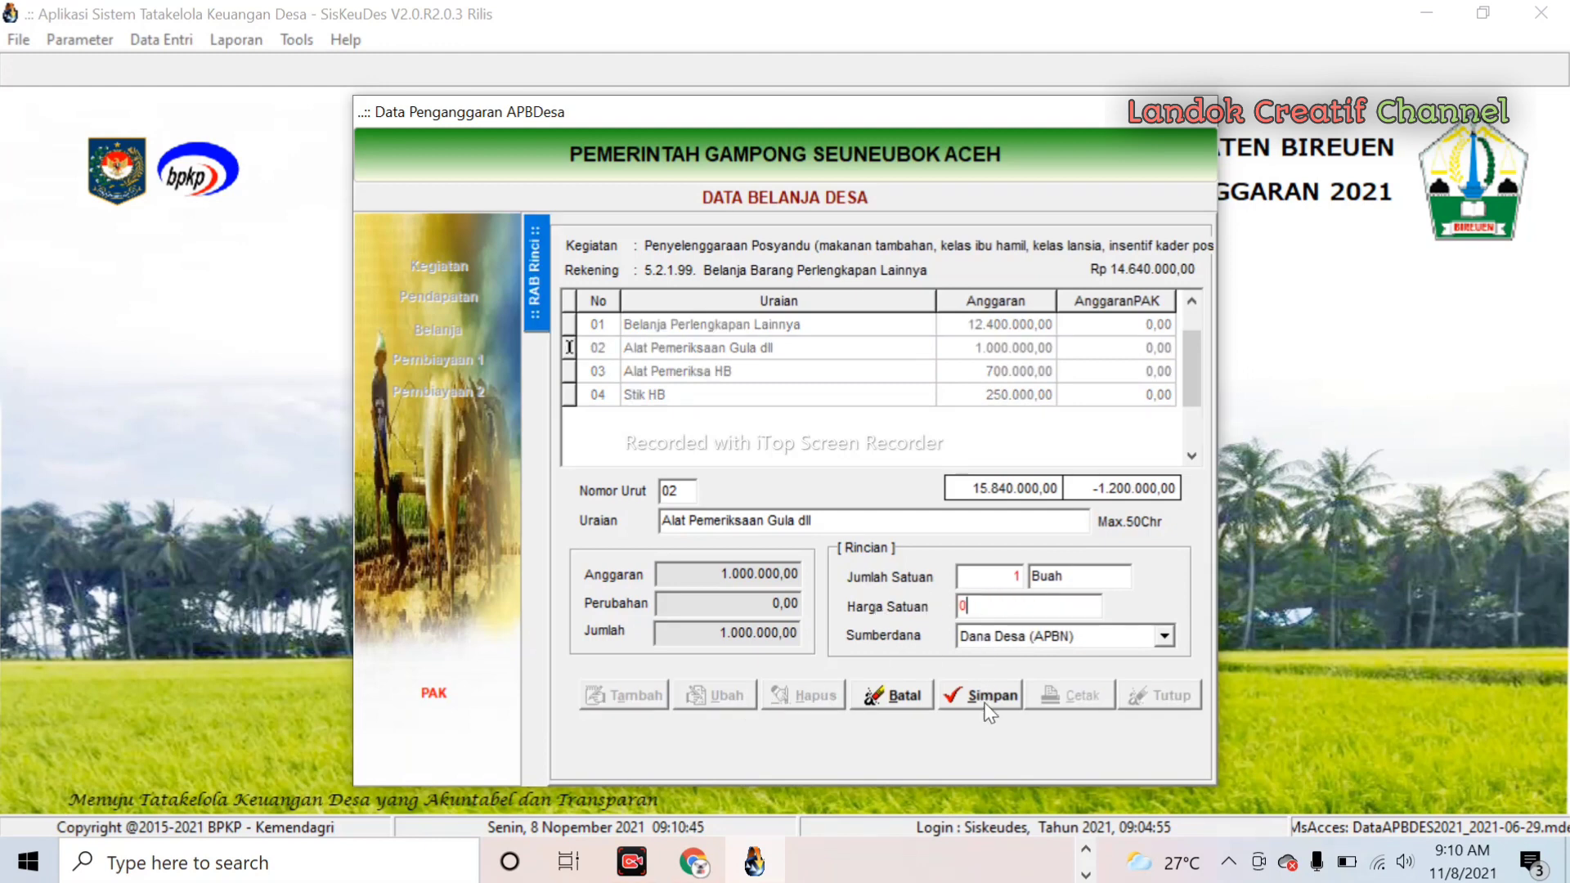
{"action": "left_click", "coordinate": [991, 697]}
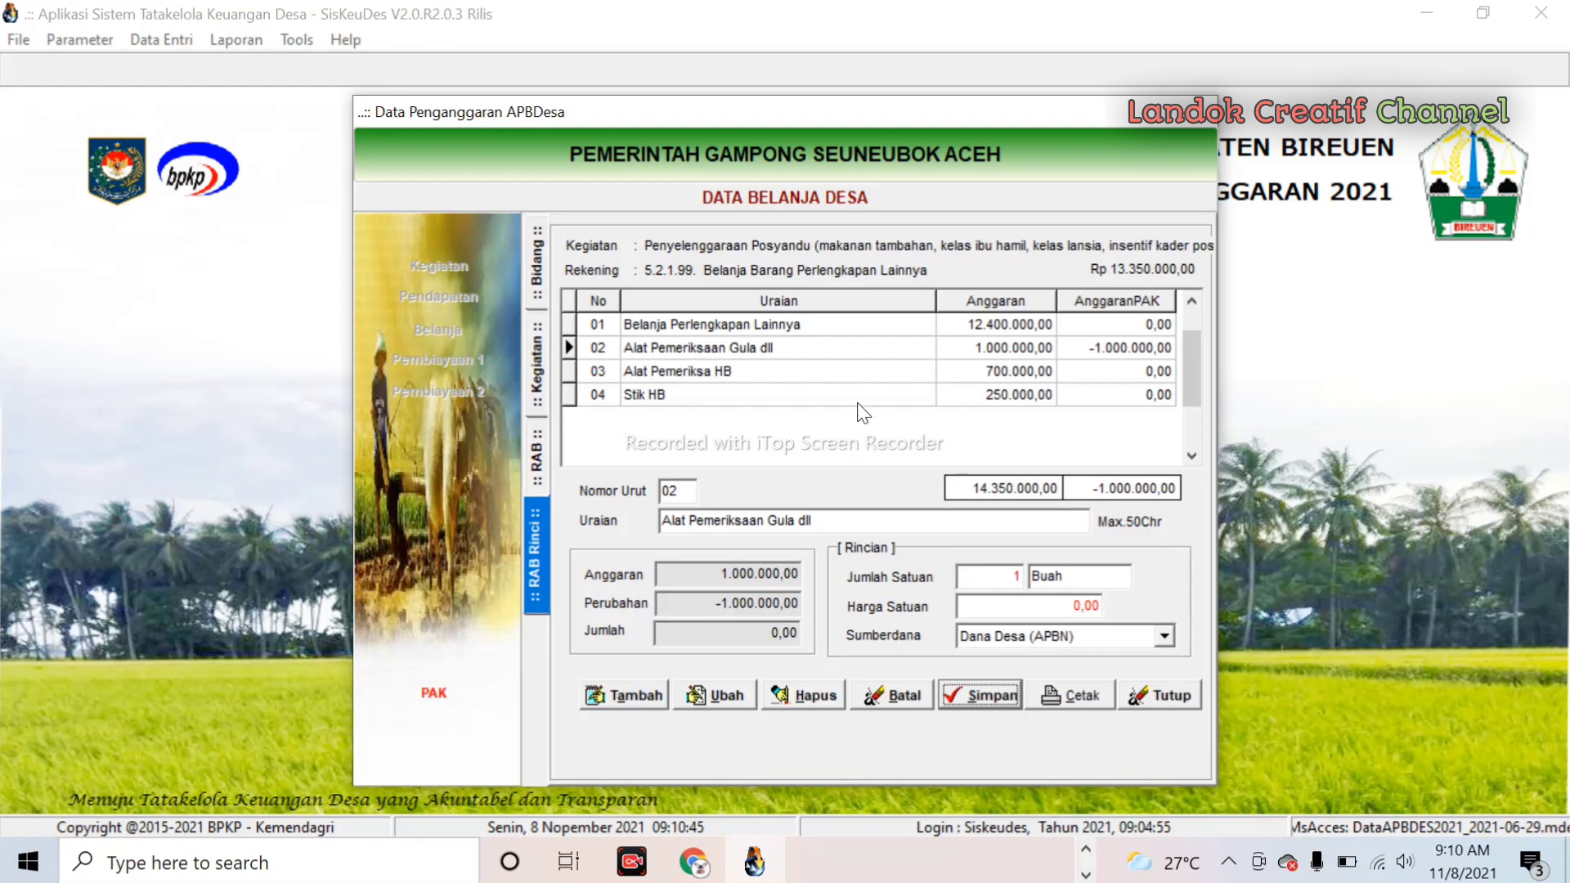
- Clear Alat Pemeriksa HB's 700000 unit price to 0, save, and return to the account list
{"action": "left_click", "coordinate": [747, 370]}
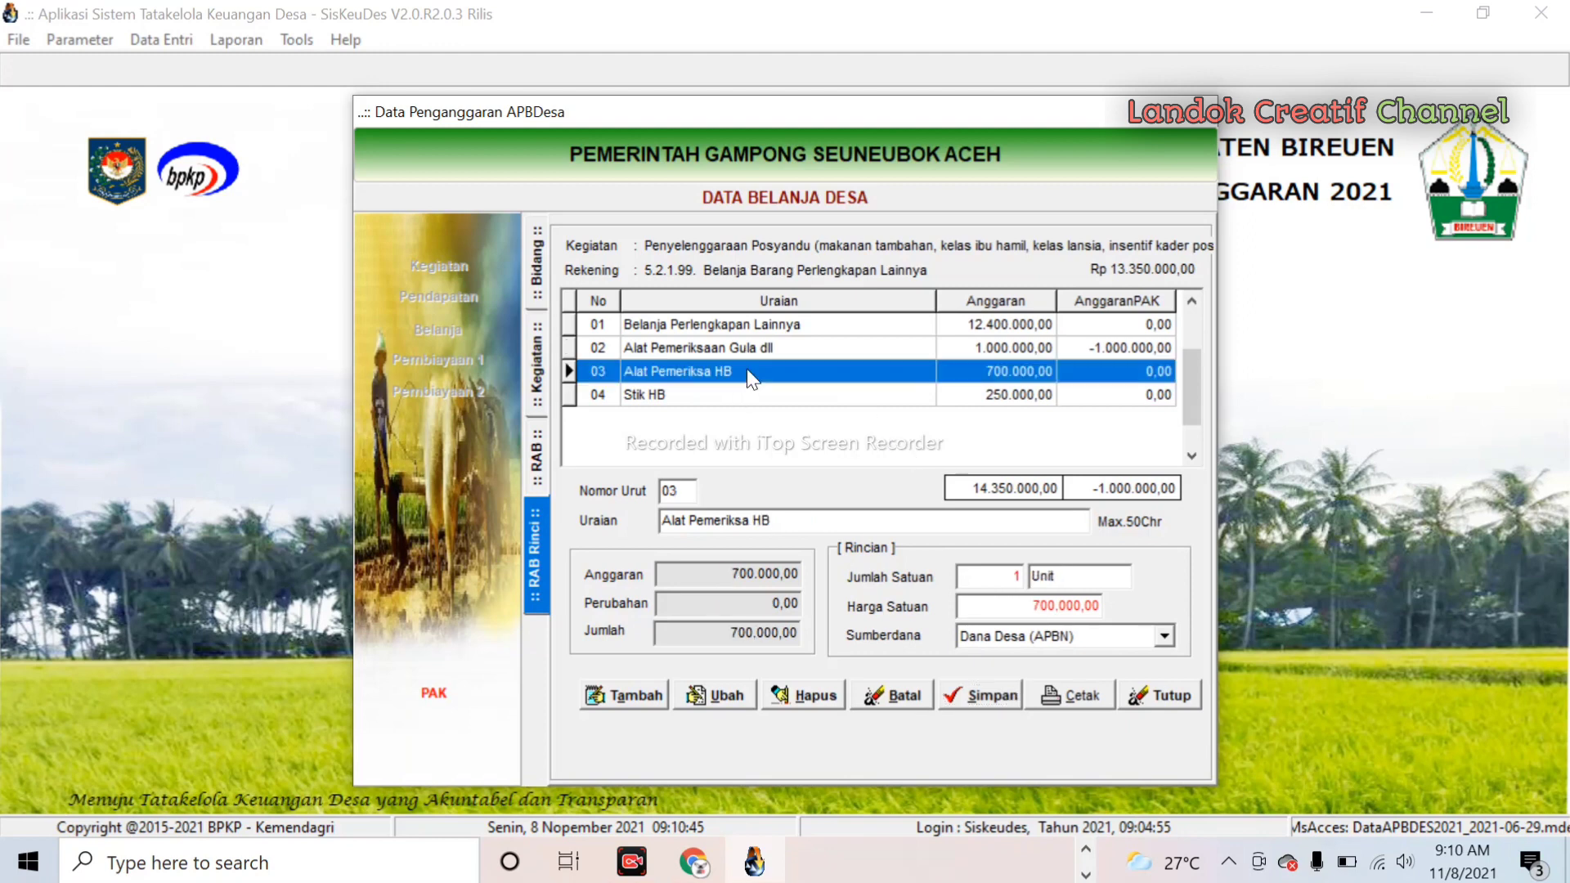
{"action": "left_click", "coordinate": [714, 697]}
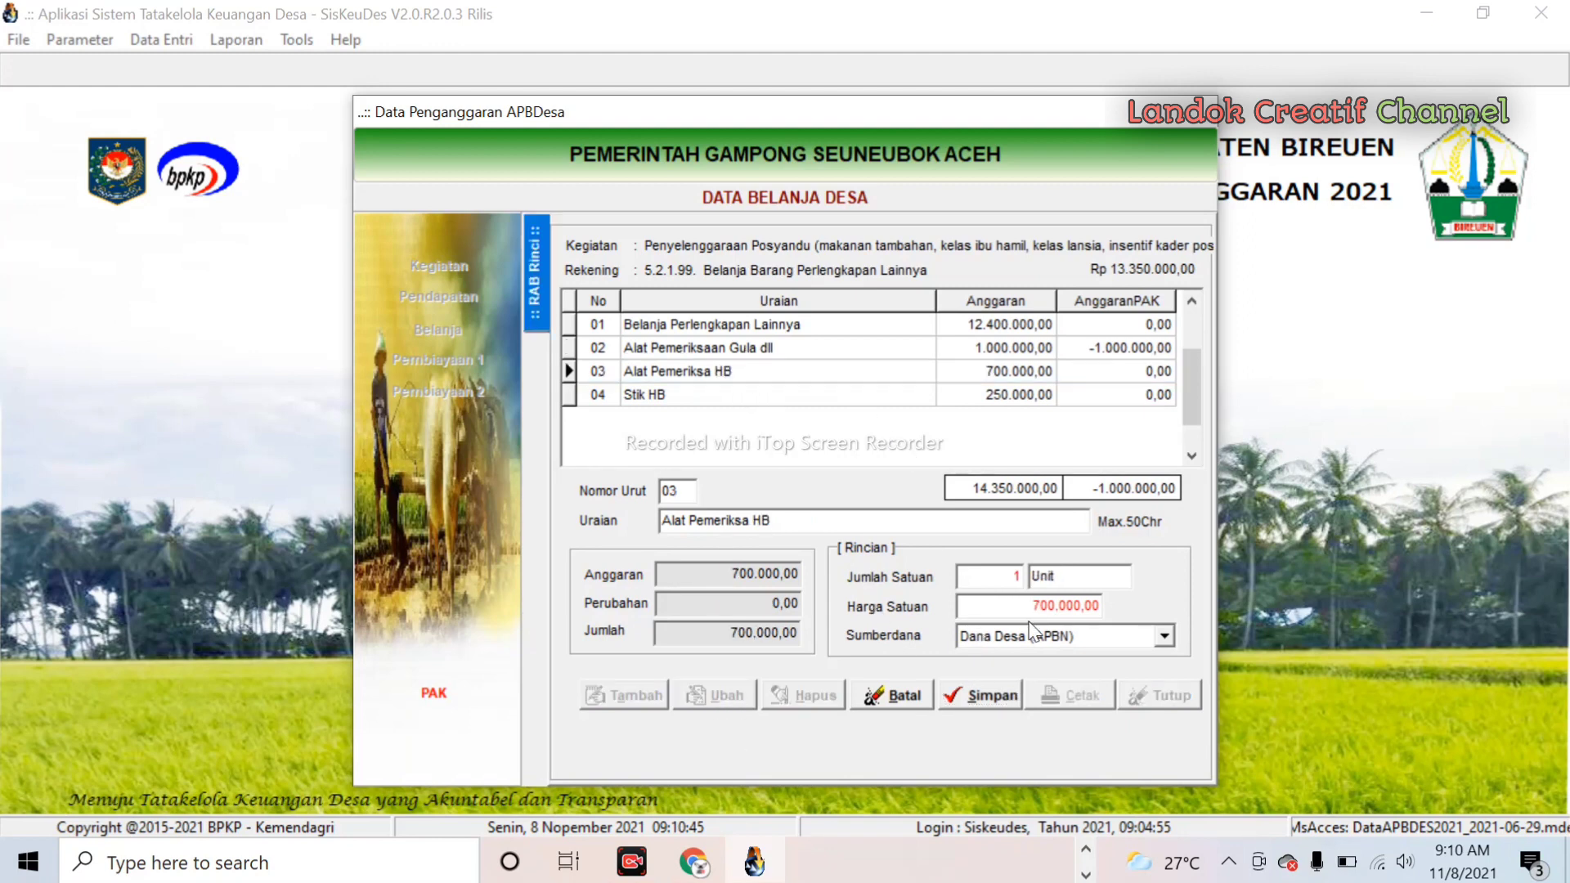
{"action": "left_click", "coordinate": [1045, 605]}
{"action": "key", "text": "BackSpace"}
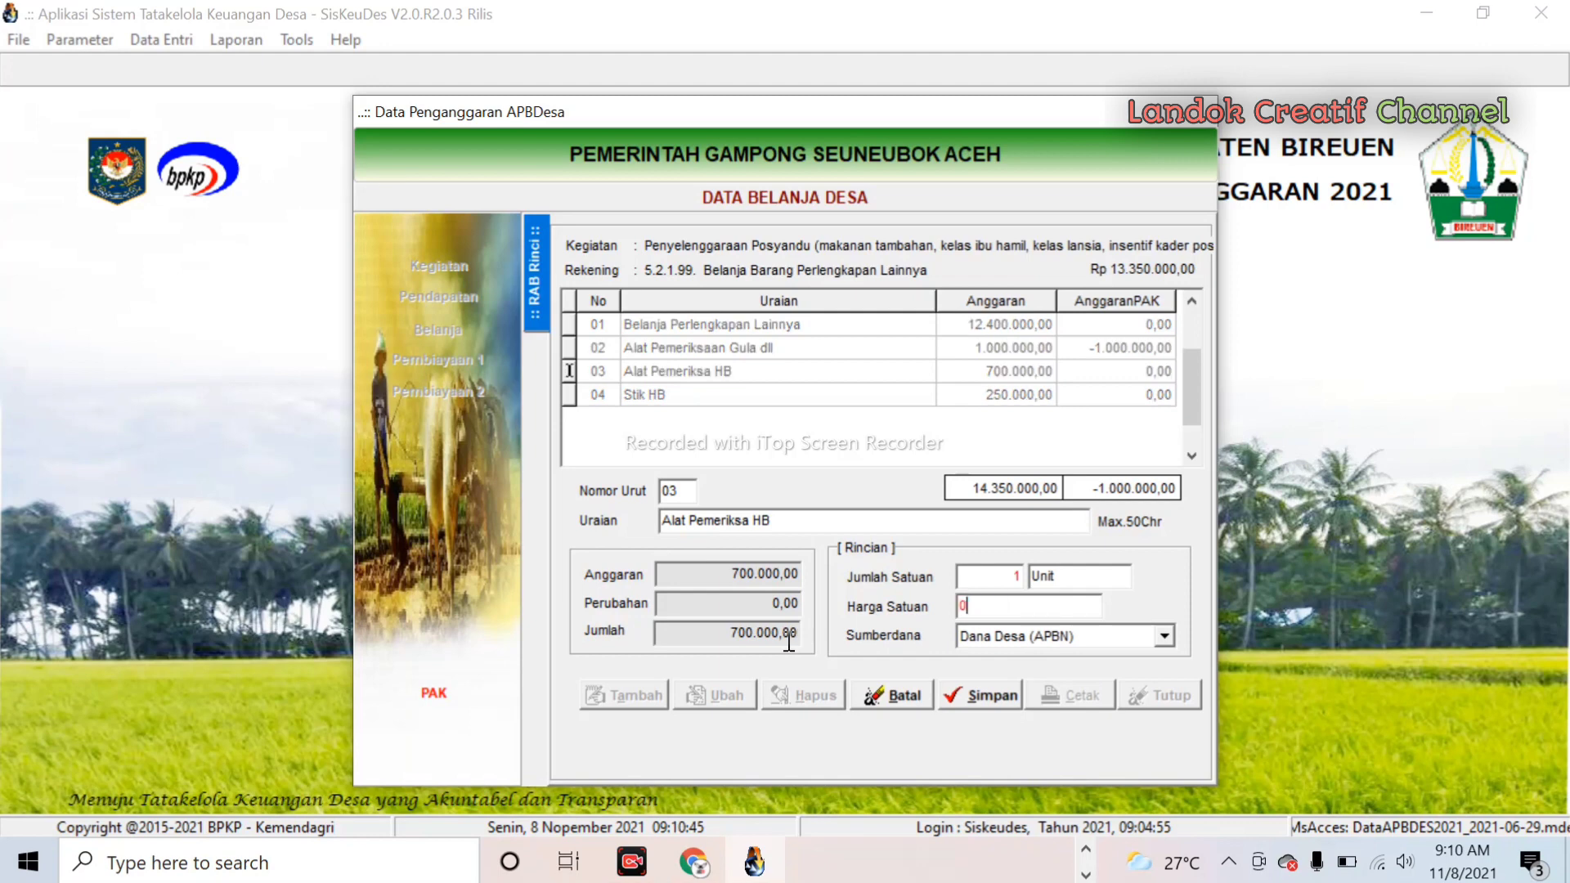
{"action": "left_click", "coordinate": [1012, 696]}
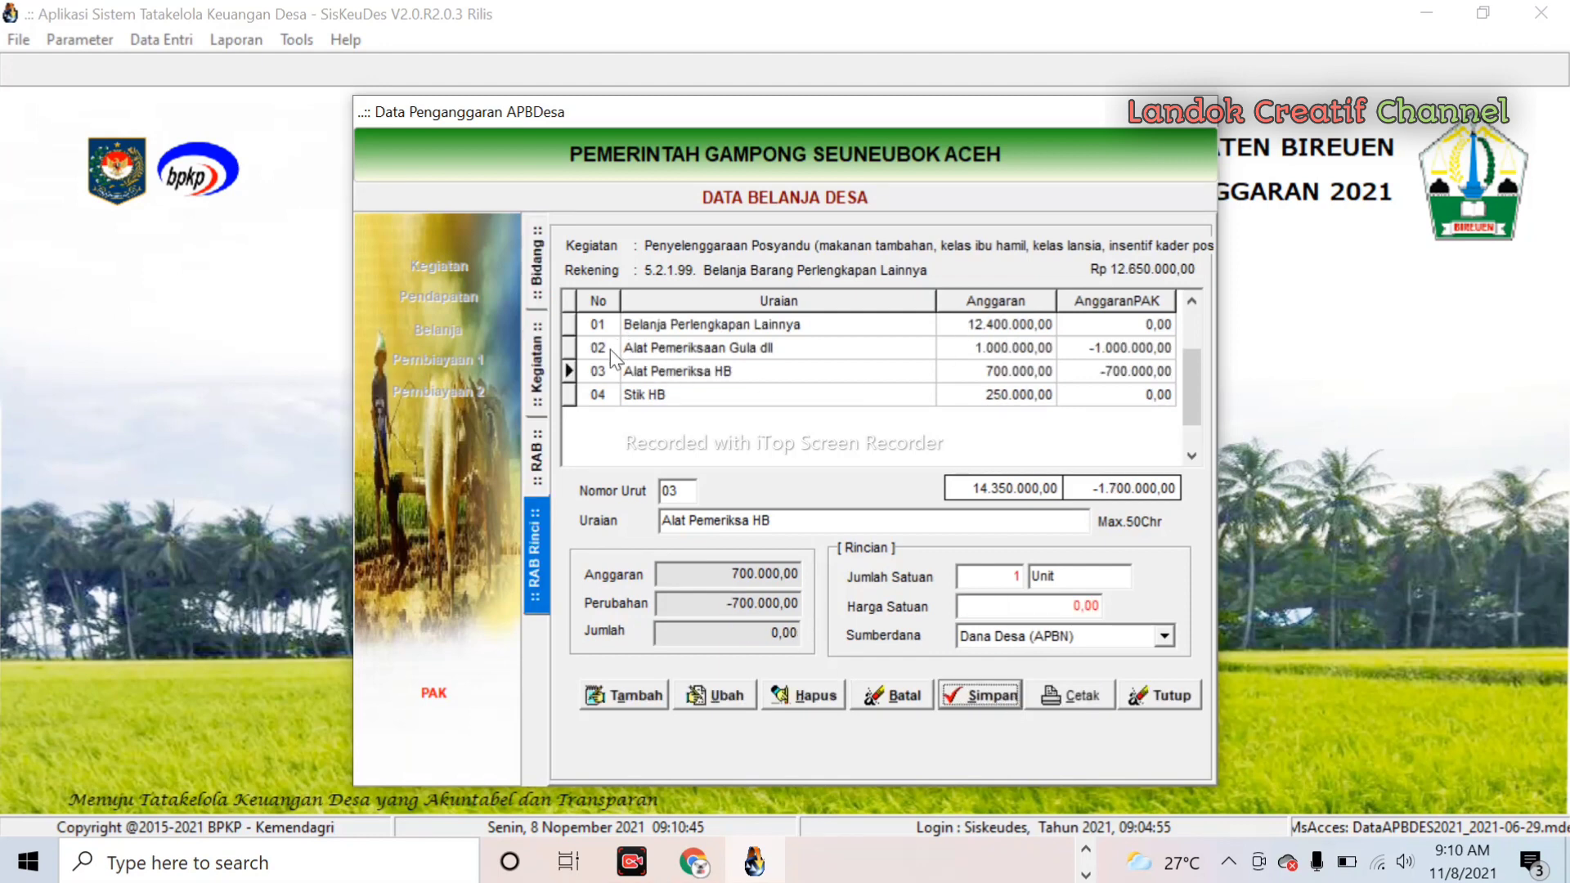
{"action": "left_click", "coordinate": [540, 457]}
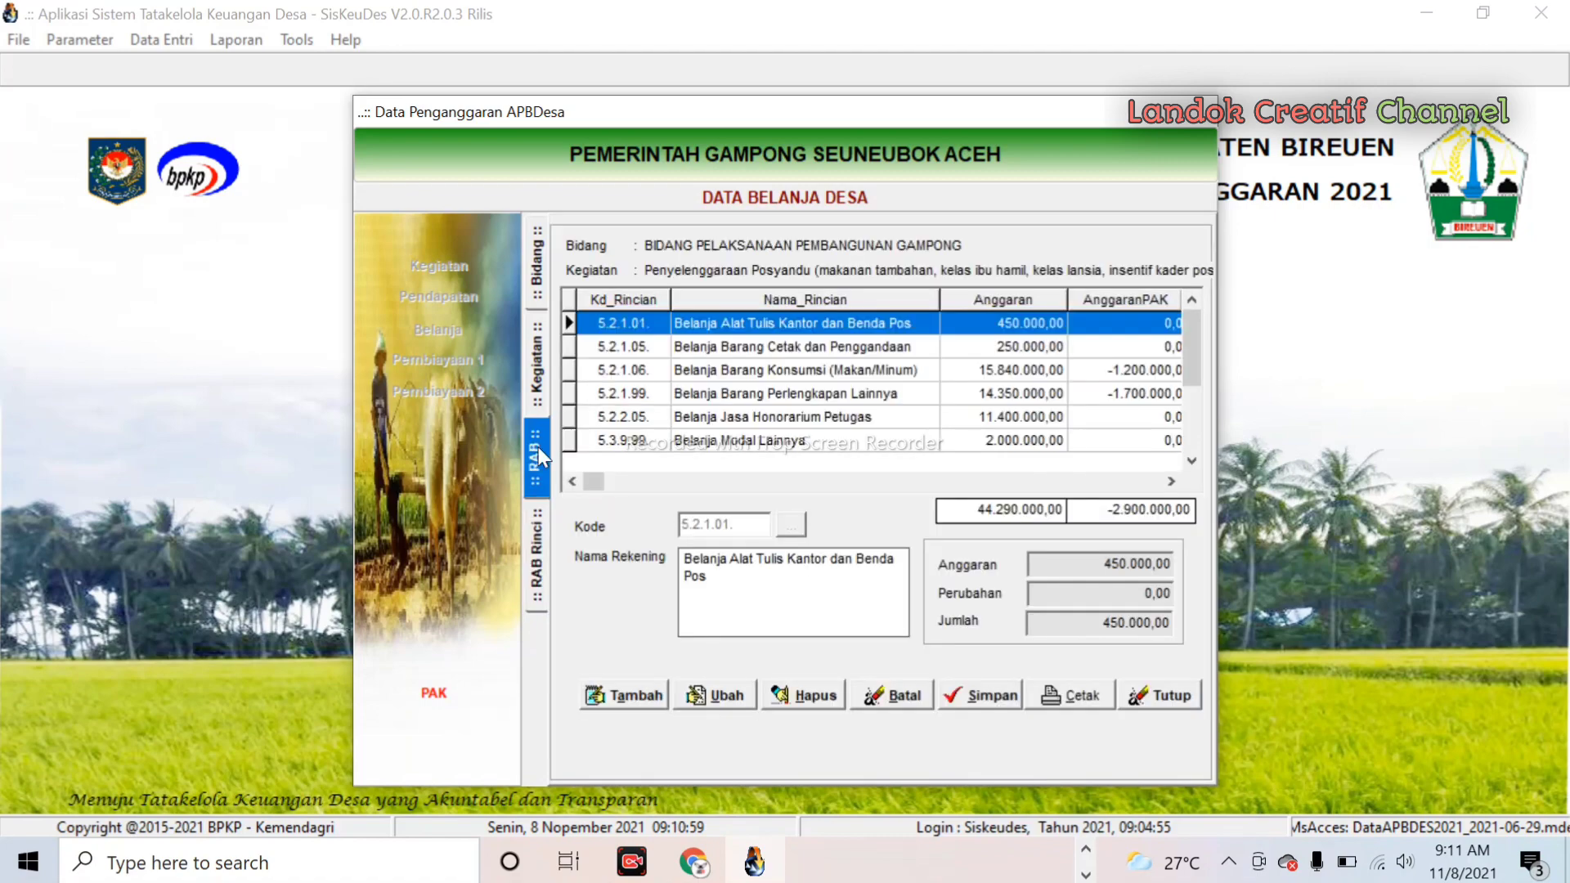
- Add Alat Pemeriksaan HB under Belanja Modal Lainnya, 1 unit at 700000, funded by Alokasi Dana Gampong
{"action": "double_click", "coordinate": [764, 435]}
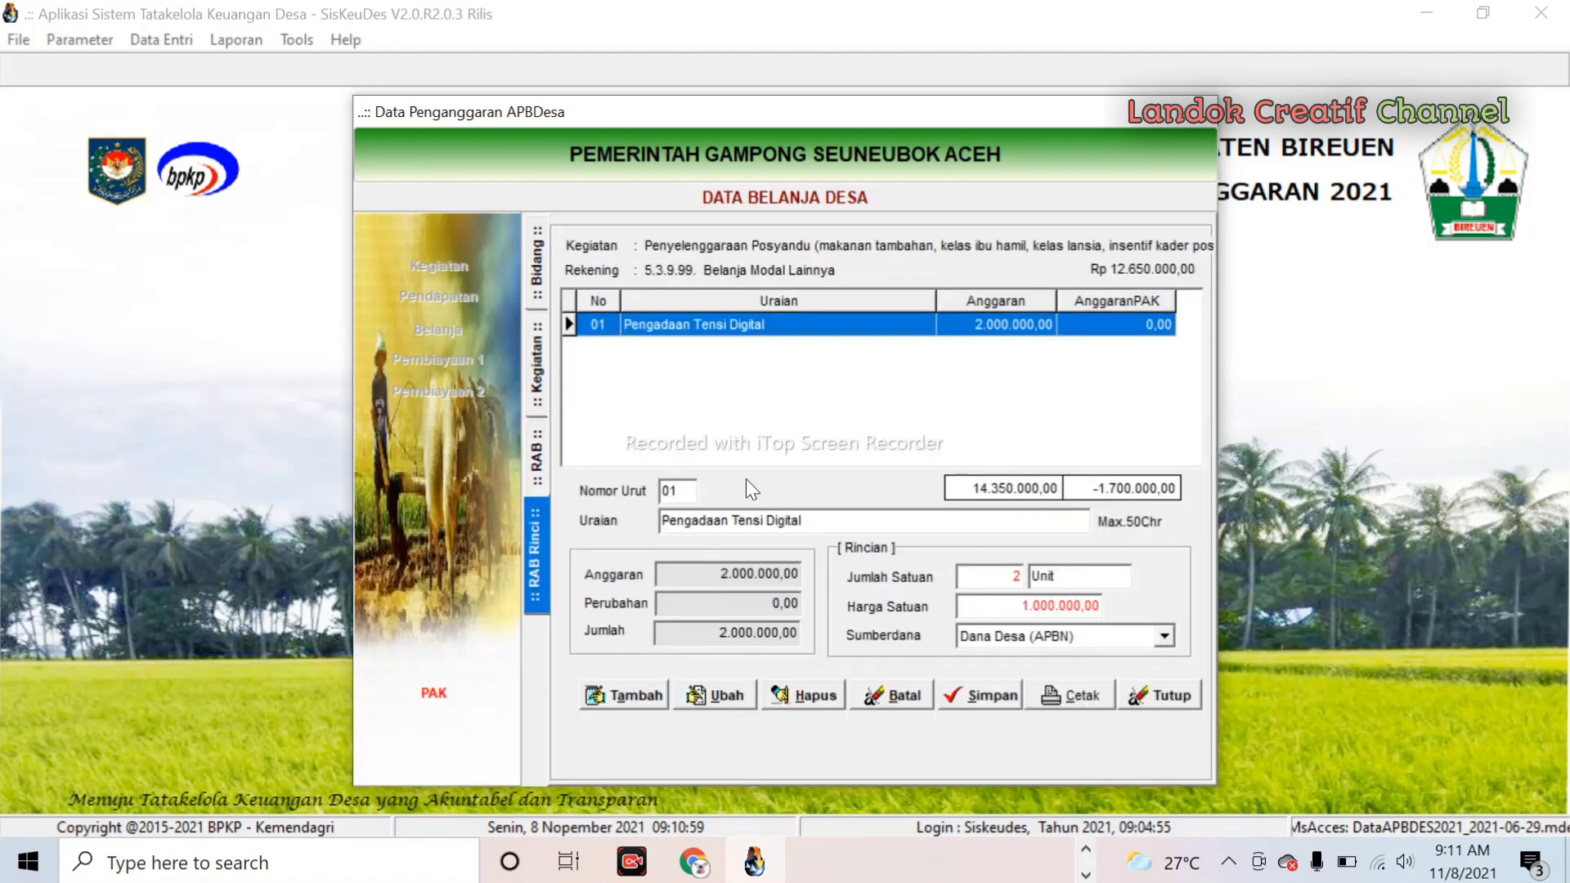
{"action": "left_click", "coordinate": [644, 690]}
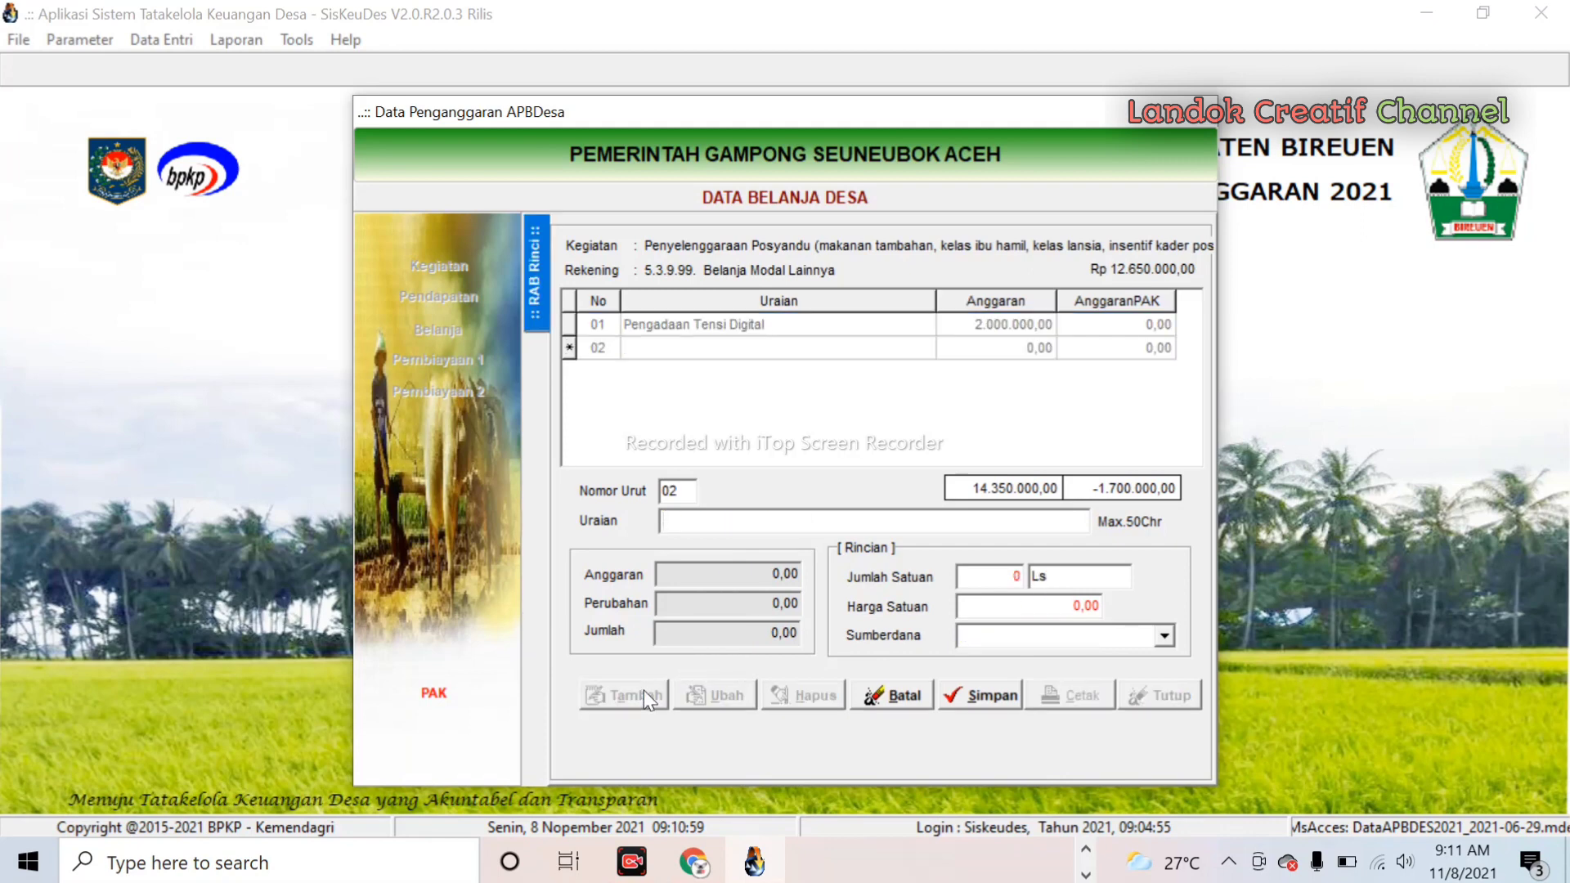
{"action": "type", "text": "Alat"}
{"action": "type", "text": "Pemeriksaan"}
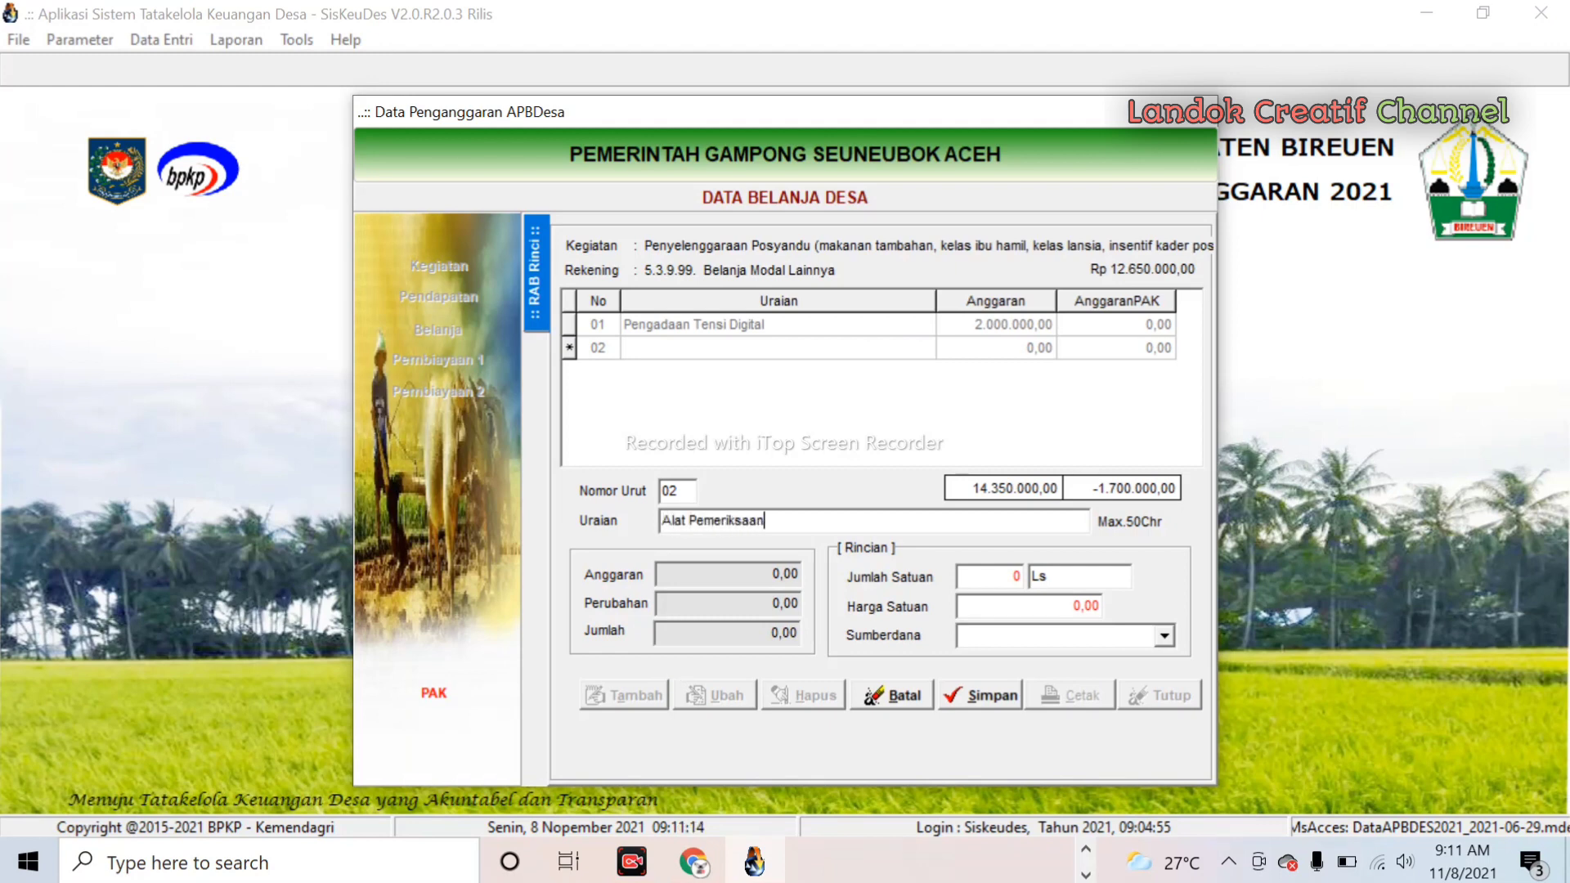
{"action": "type", "text": " HB"}
{"action": "left_click", "coordinate": [1002, 576]}
{"action": "type", "text": "01"}
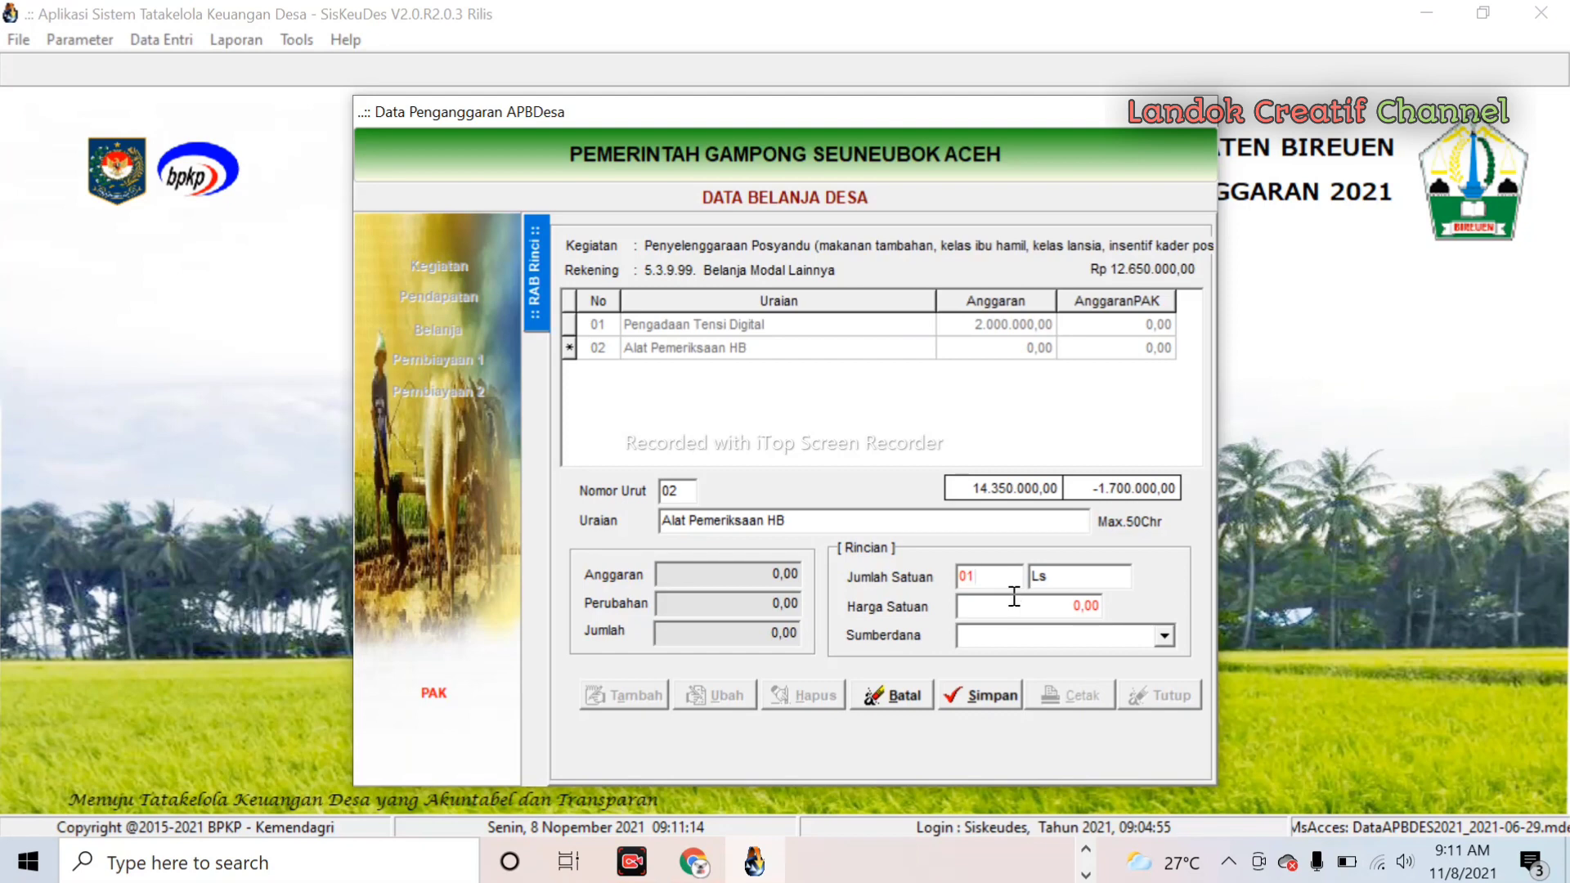
{"action": "left_click", "coordinate": [992, 612]}
{"action": "type", "text": "700000"}
{"action": "left_click", "coordinate": [1164, 634]}
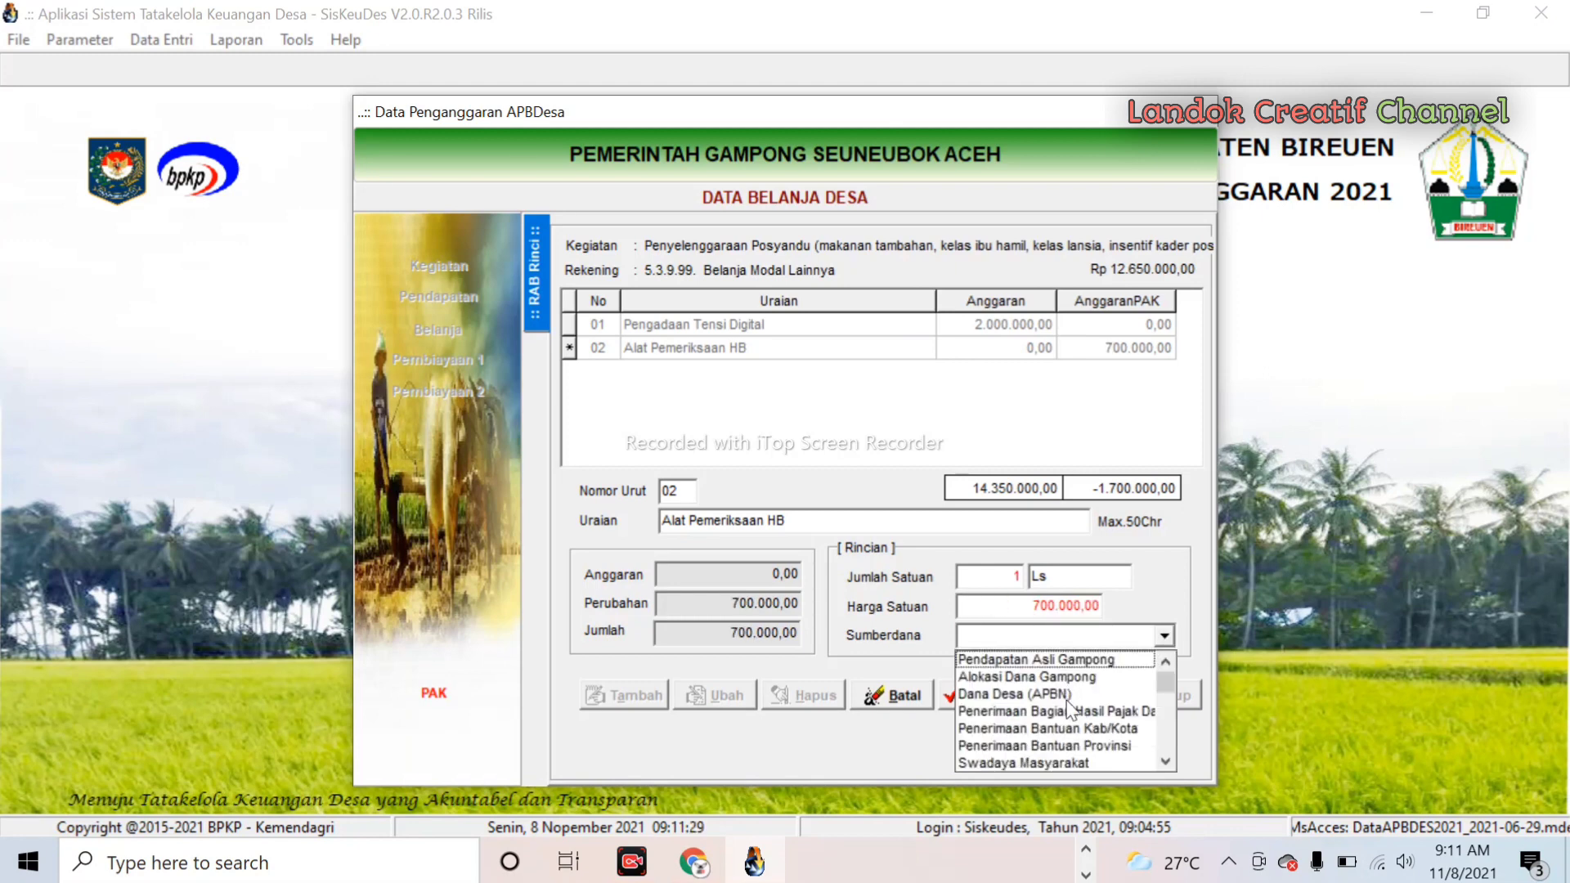
{"action": "left_click", "coordinate": [1055, 678]}
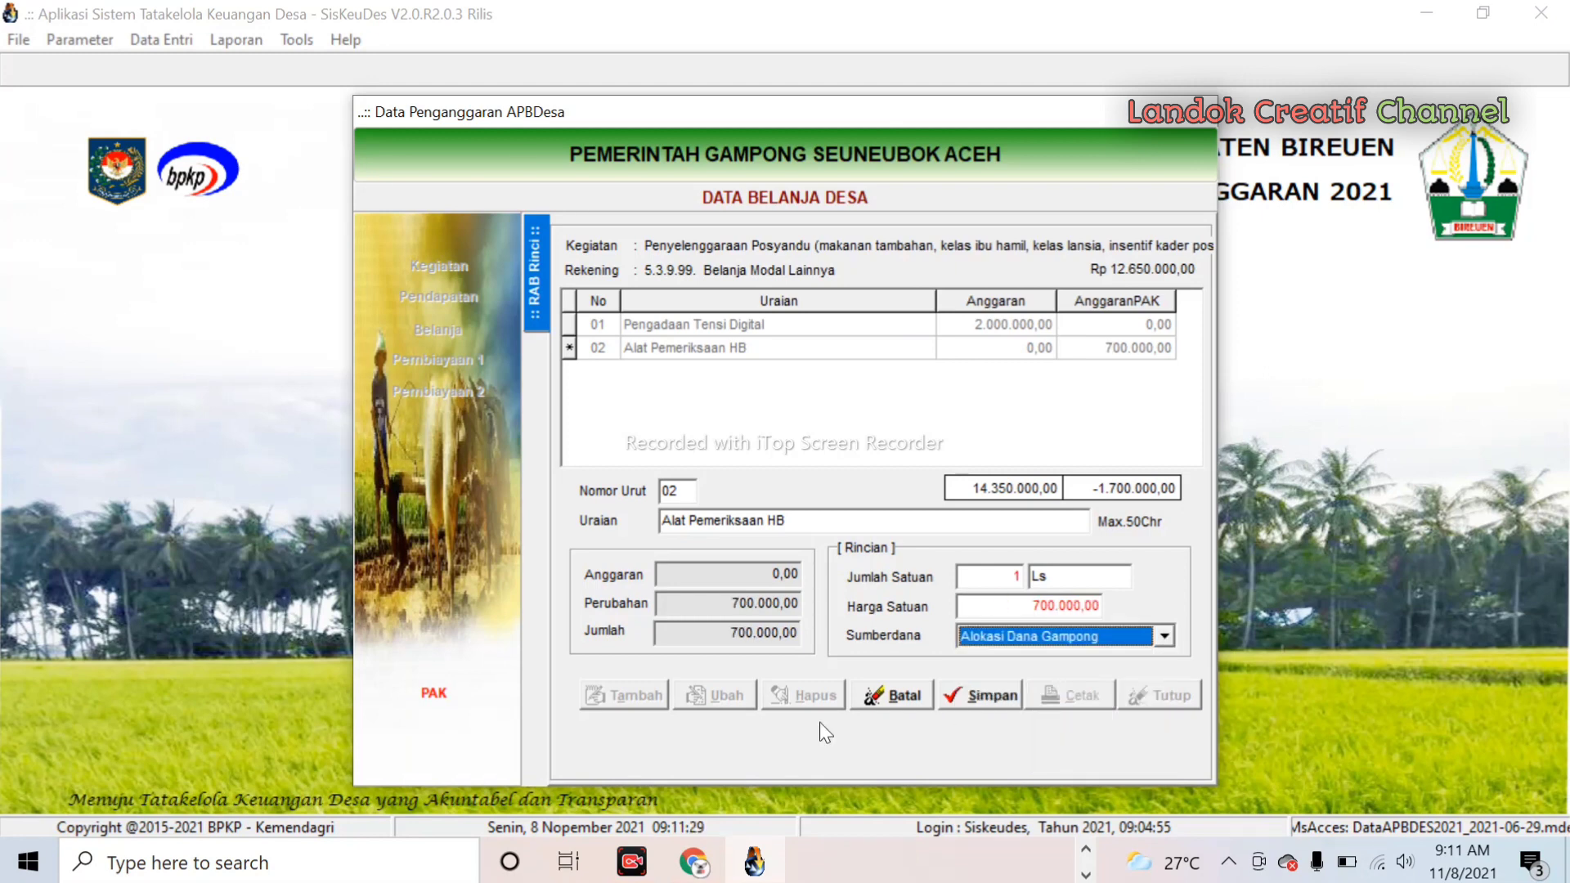
{"action": "left_click", "coordinate": [1012, 702]}
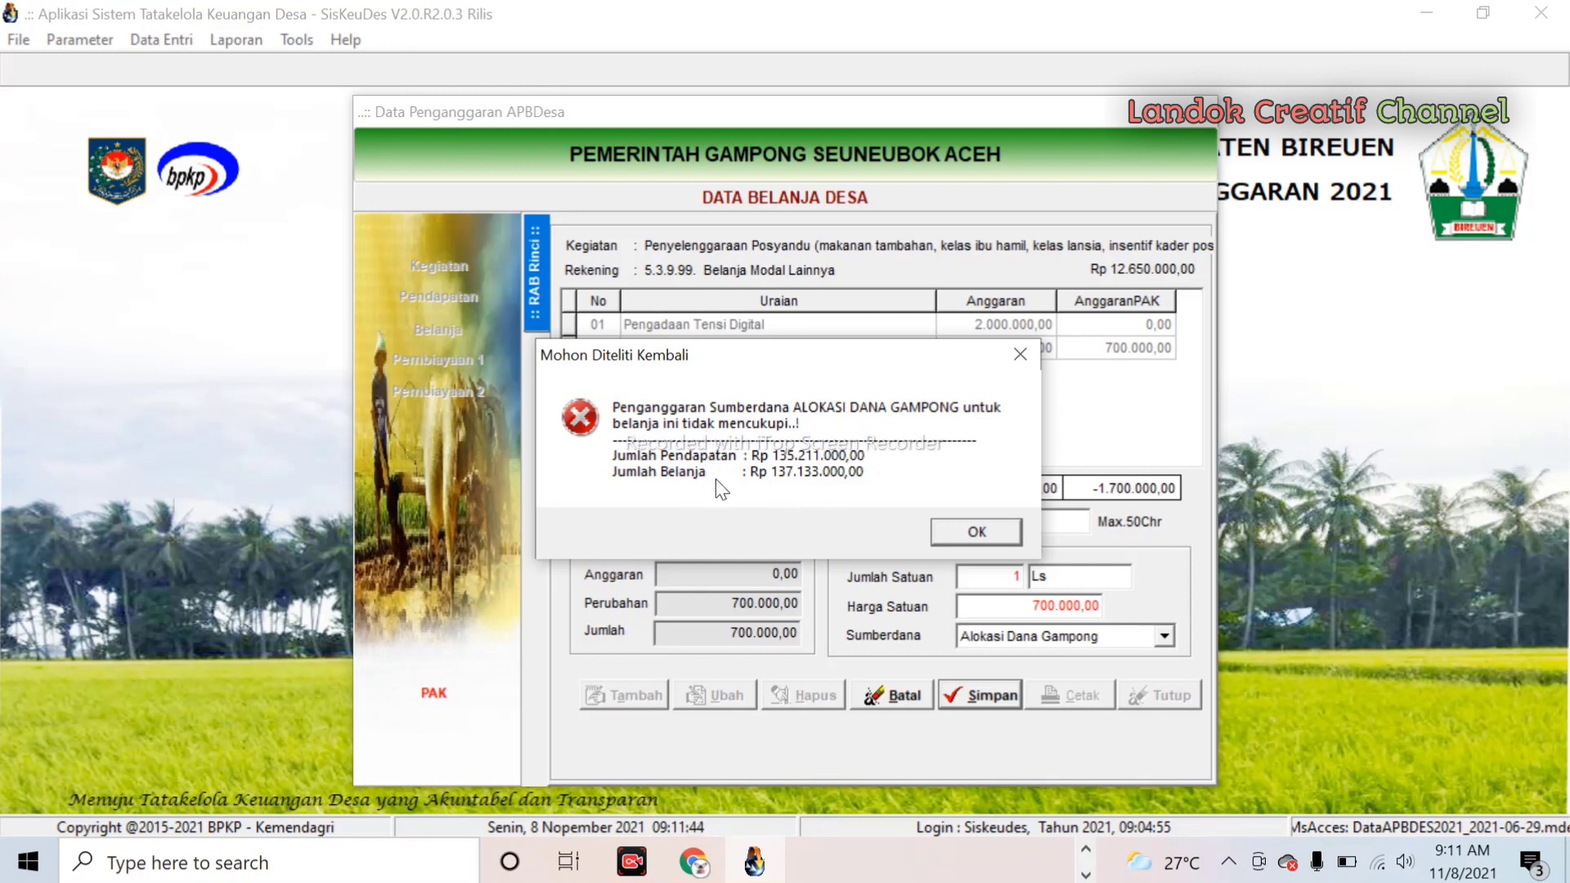
- After the insufficient-funds warning, switch its funding source to Dana Desa (APBN) and save
{"action": "left_click", "coordinate": [1019, 354]}
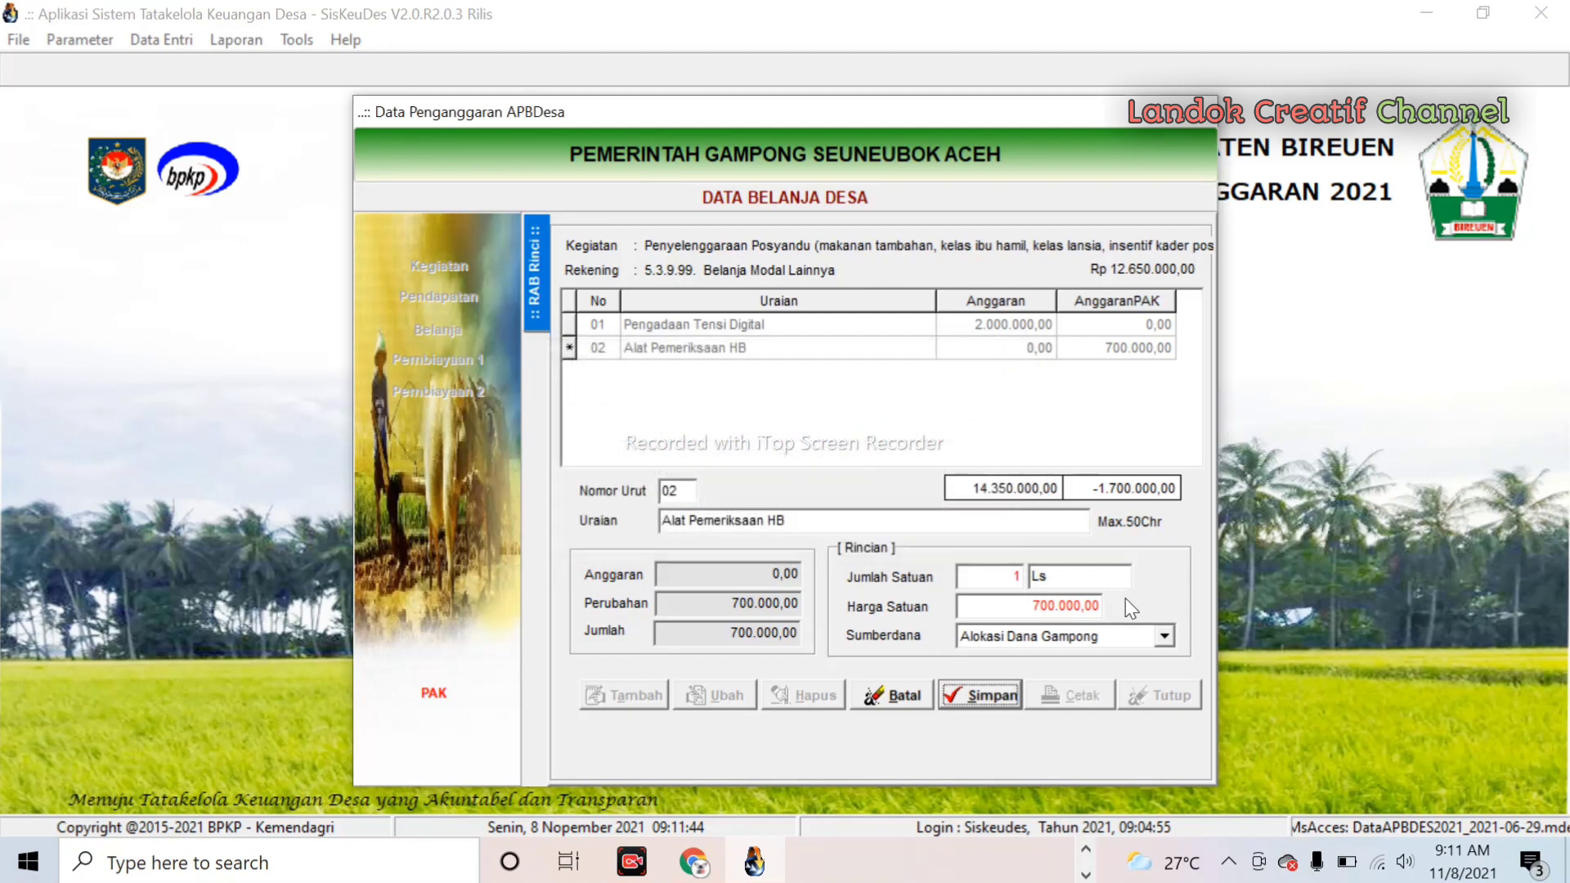
{"action": "left_click", "coordinate": [1164, 636]}
{"action": "left_click", "coordinate": [1058, 690]}
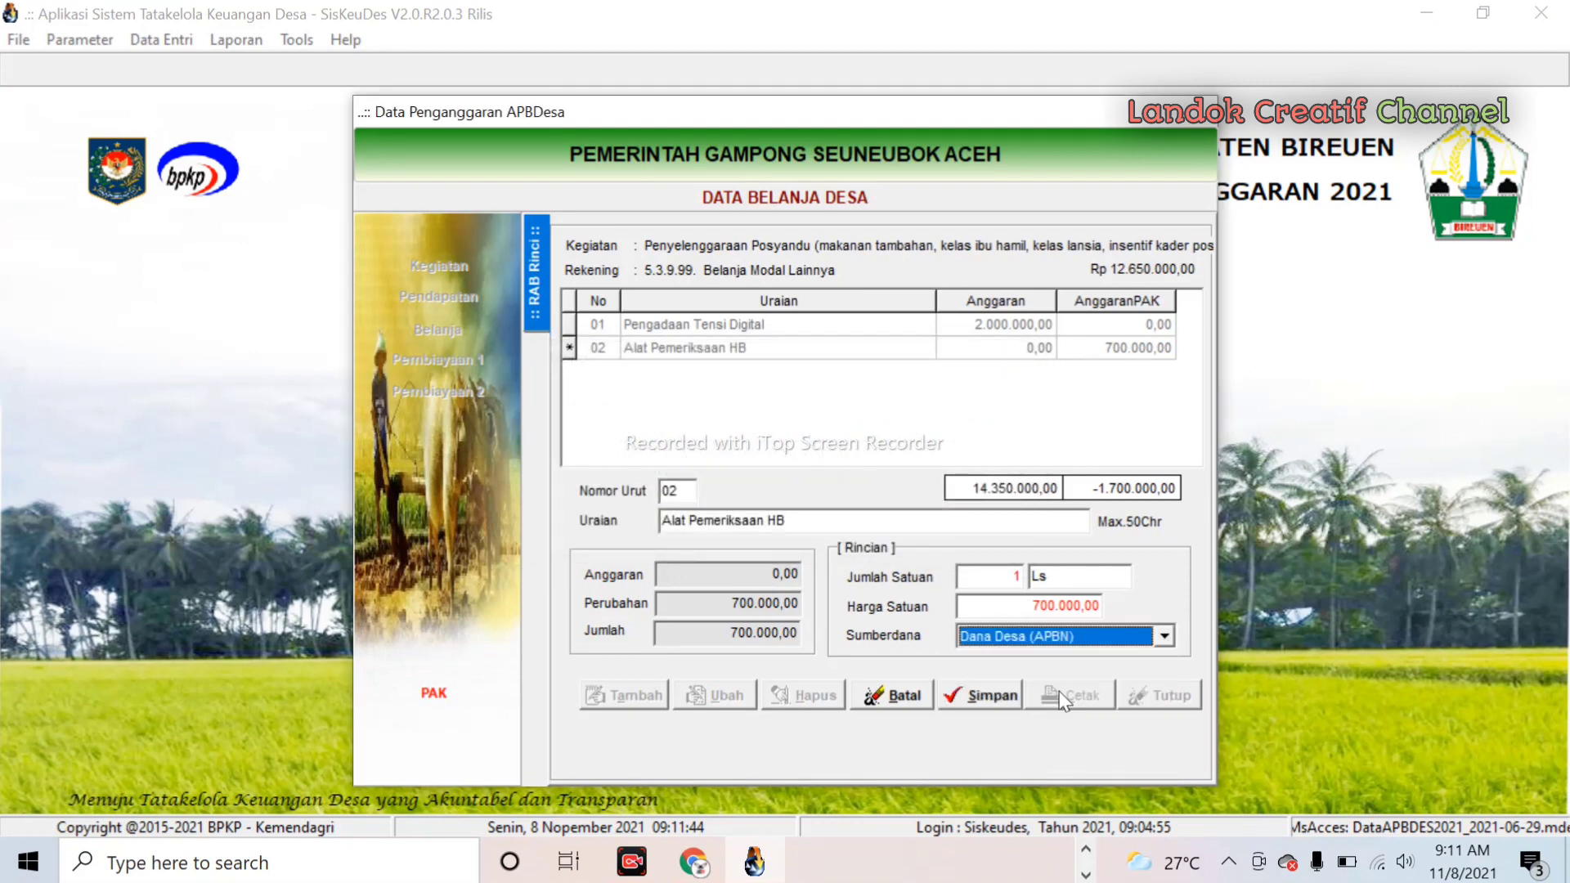
{"action": "left_click", "coordinate": [1009, 701]}
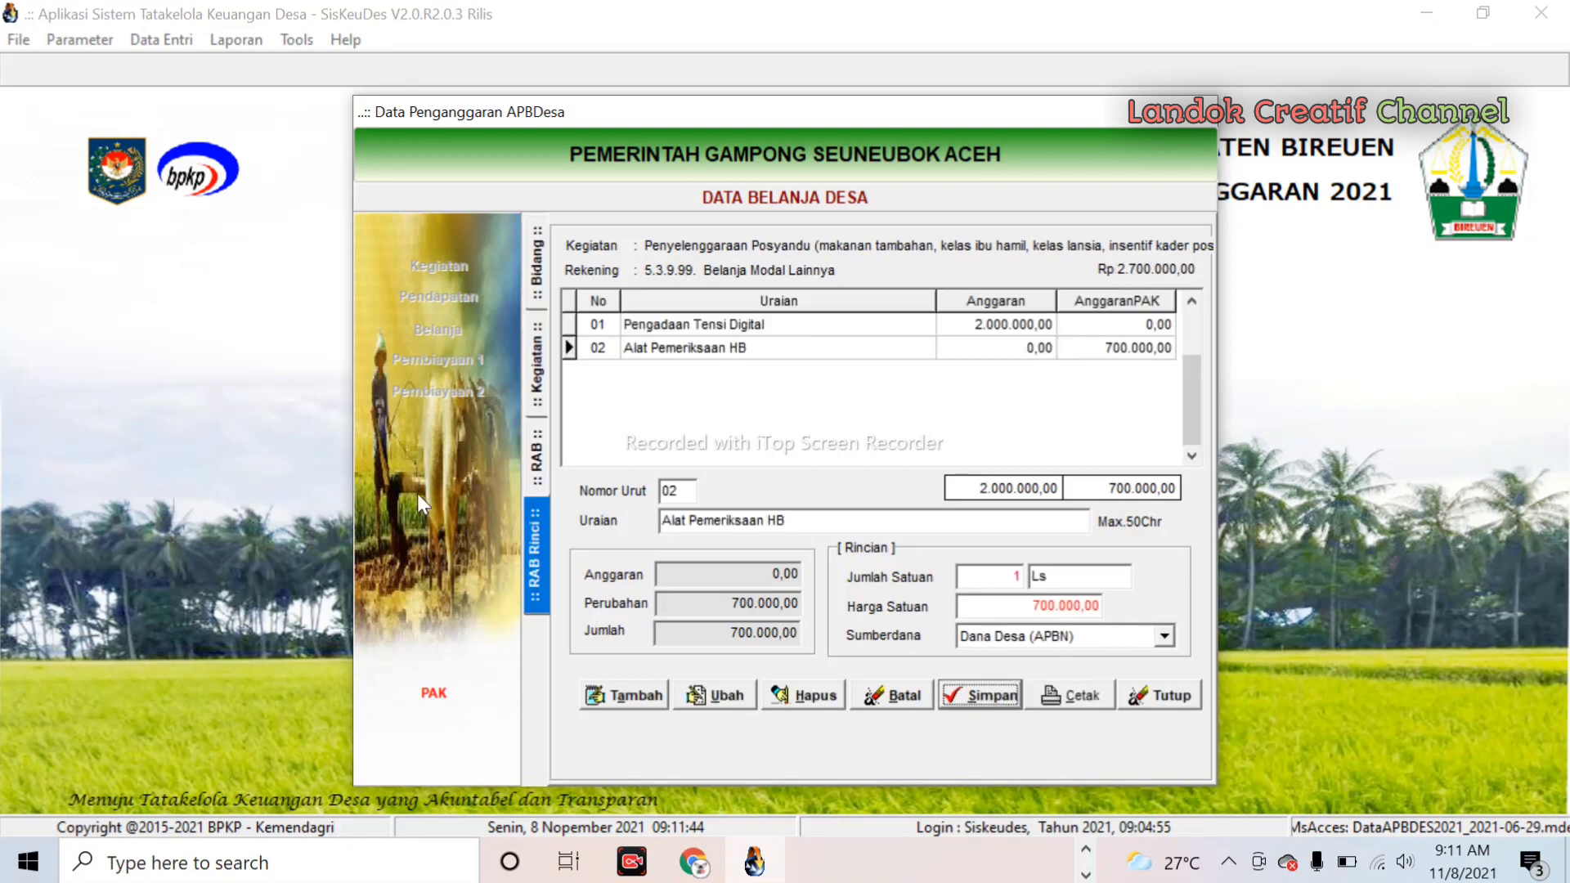
- Save Alat Pemeriksaan Gula dll, 1 unit at 1000000 from Dana Desa (APBN), and preview the revised RAB
{"action": "left_click", "coordinate": [649, 693]}
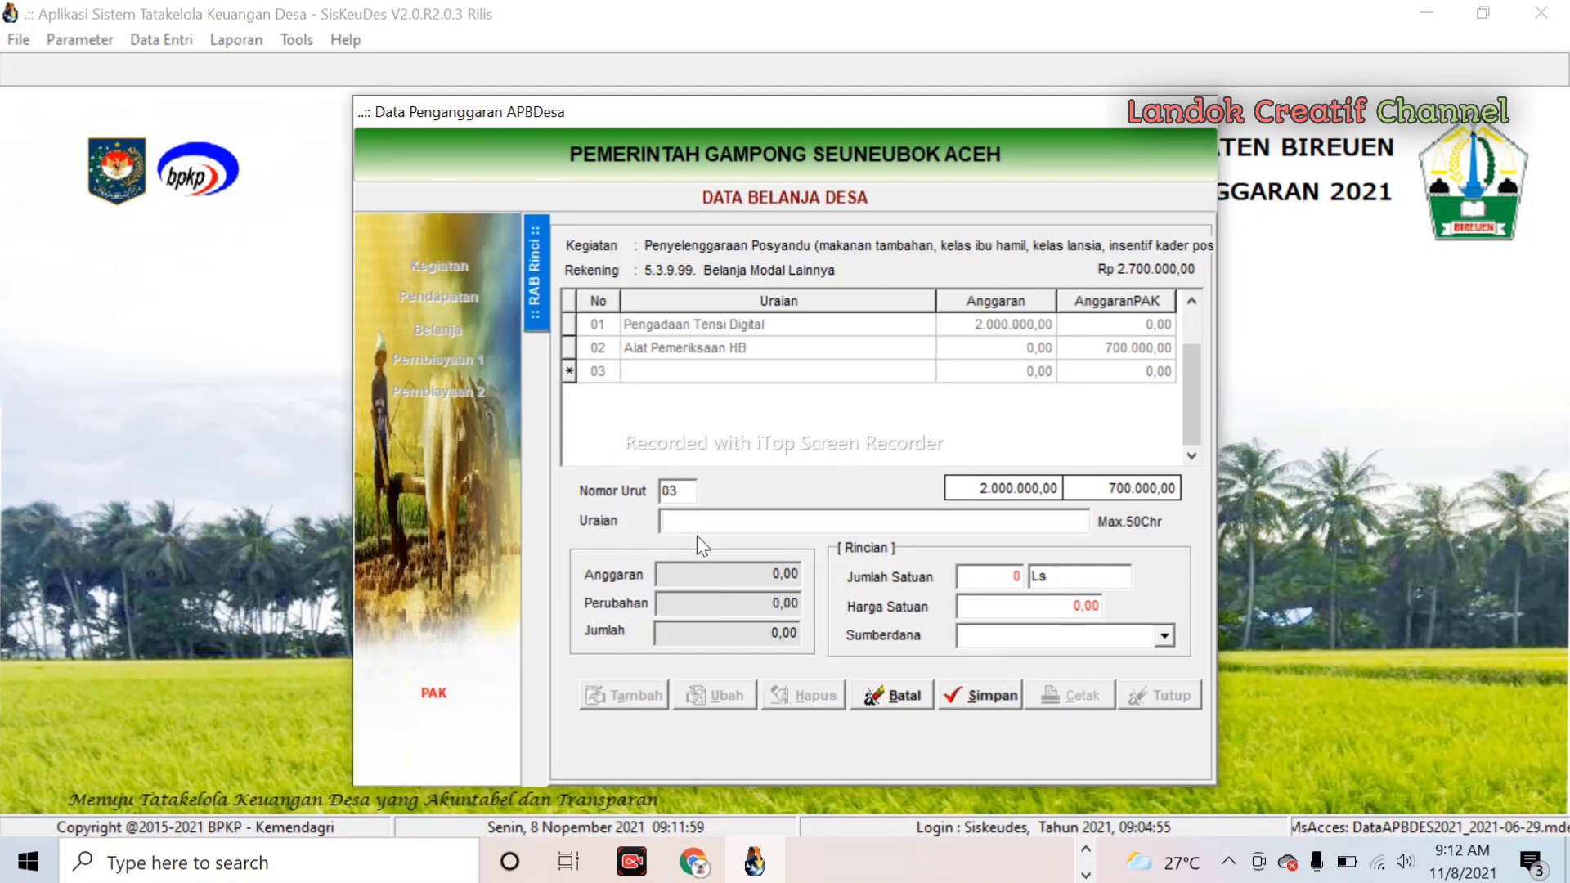
{"action": "type", "text": "Alat Pemeriksaan Gula dll"}
{"action": "left_click", "coordinate": [1006, 575]}
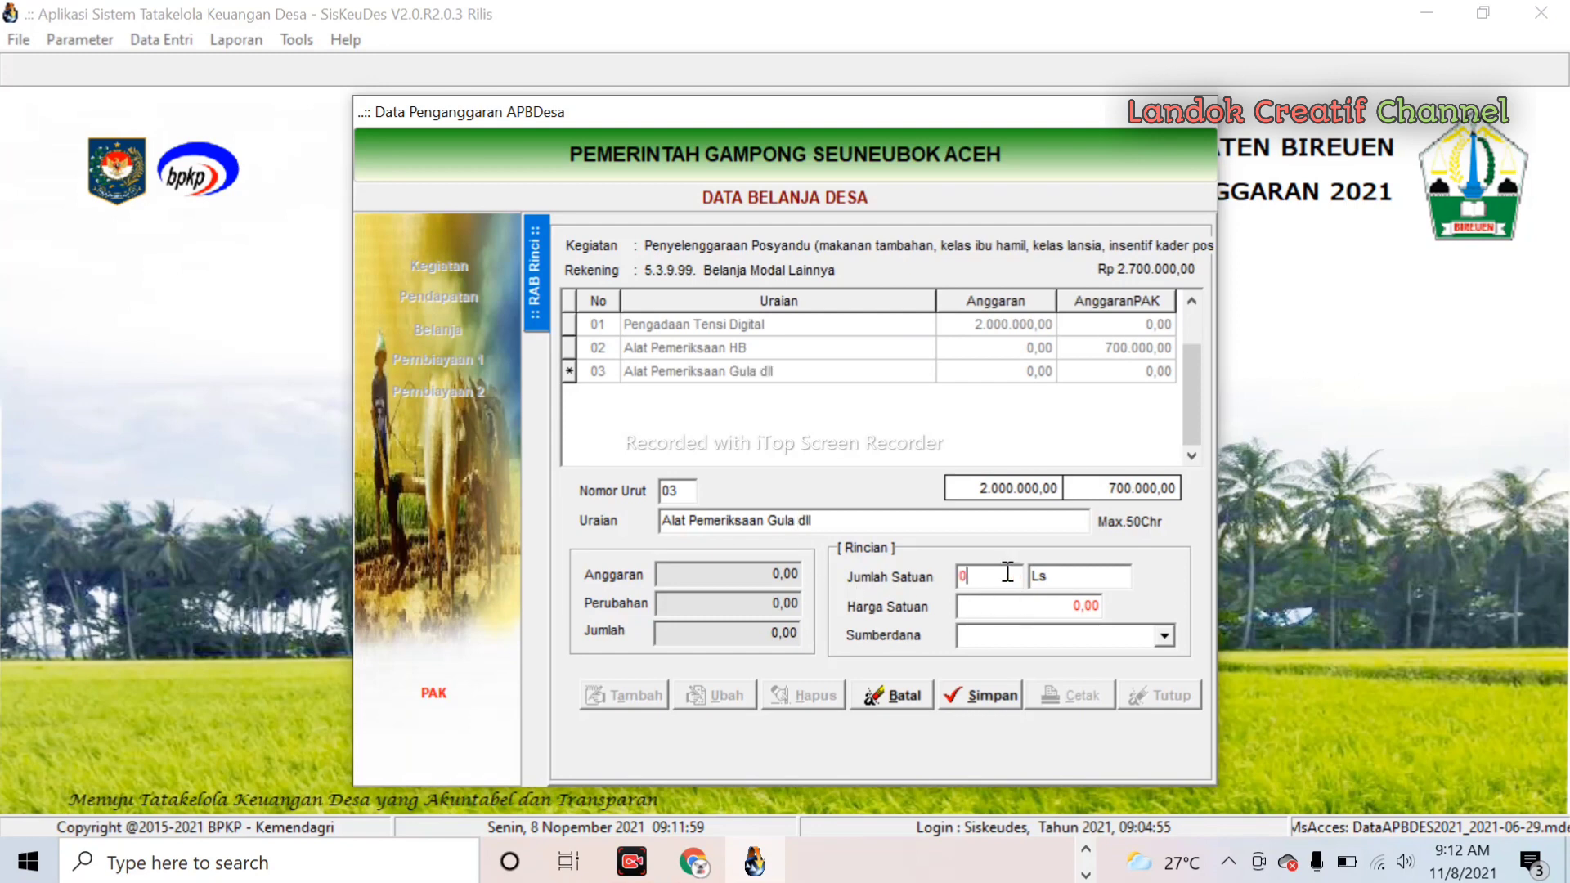
{"action": "type", "text": "1"}
{"action": "left_click", "coordinate": [990, 610]}
{"action": "type", "text": "1000000"}
{"action": "left_click", "coordinate": [1165, 635]}
{"action": "left_click", "coordinate": [1035, 697]}
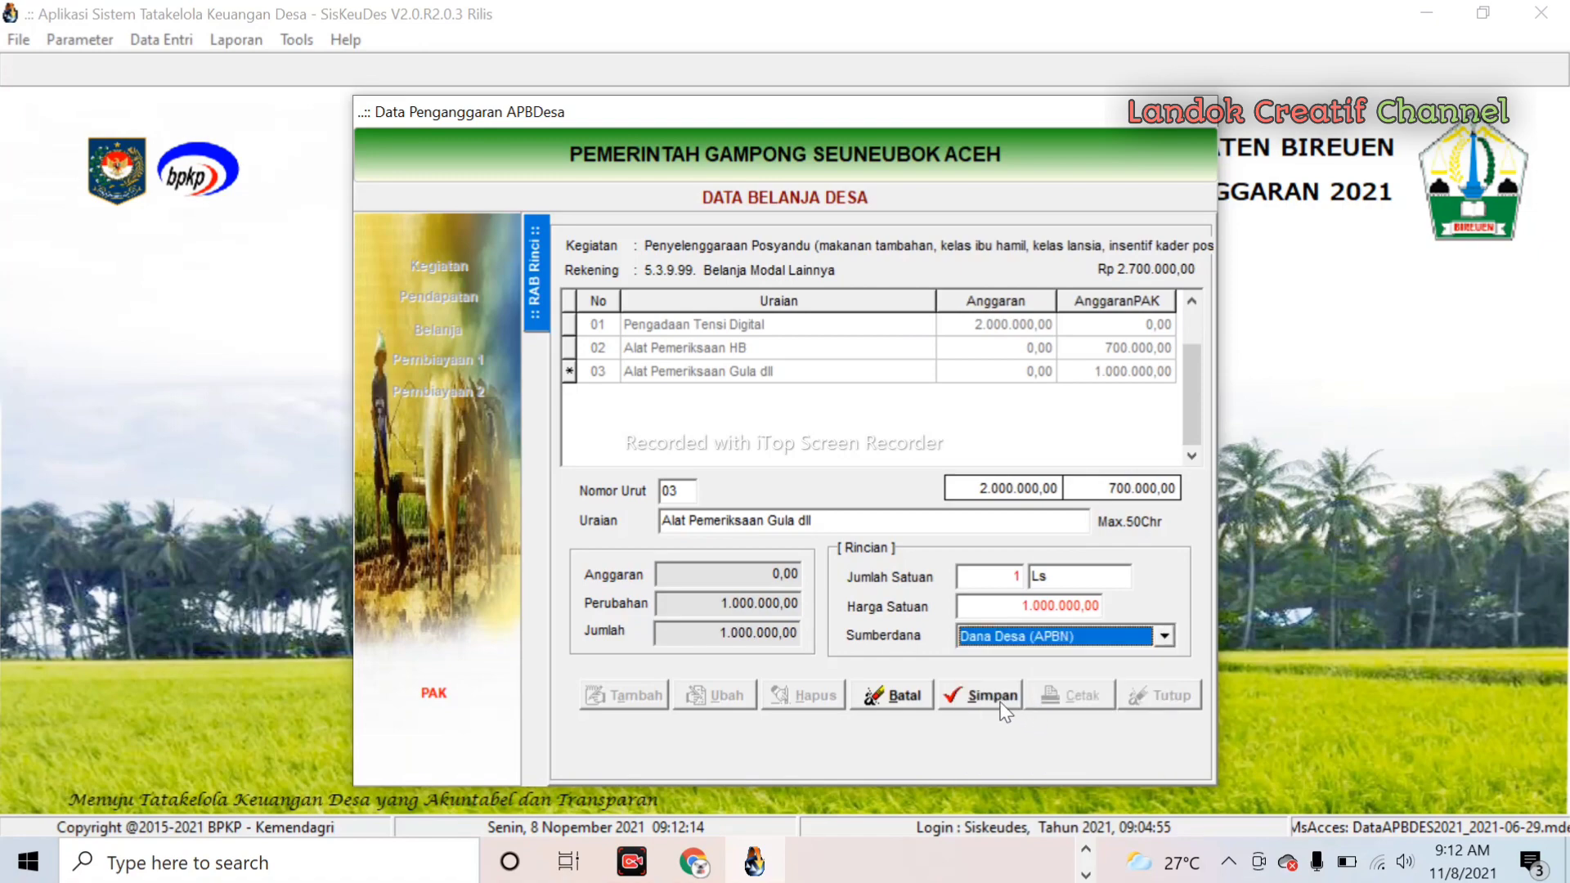
{"action": "left_click", "coordinate": [986, 697]}
{"action": "left_click", "coordinate": [1081, 697]}
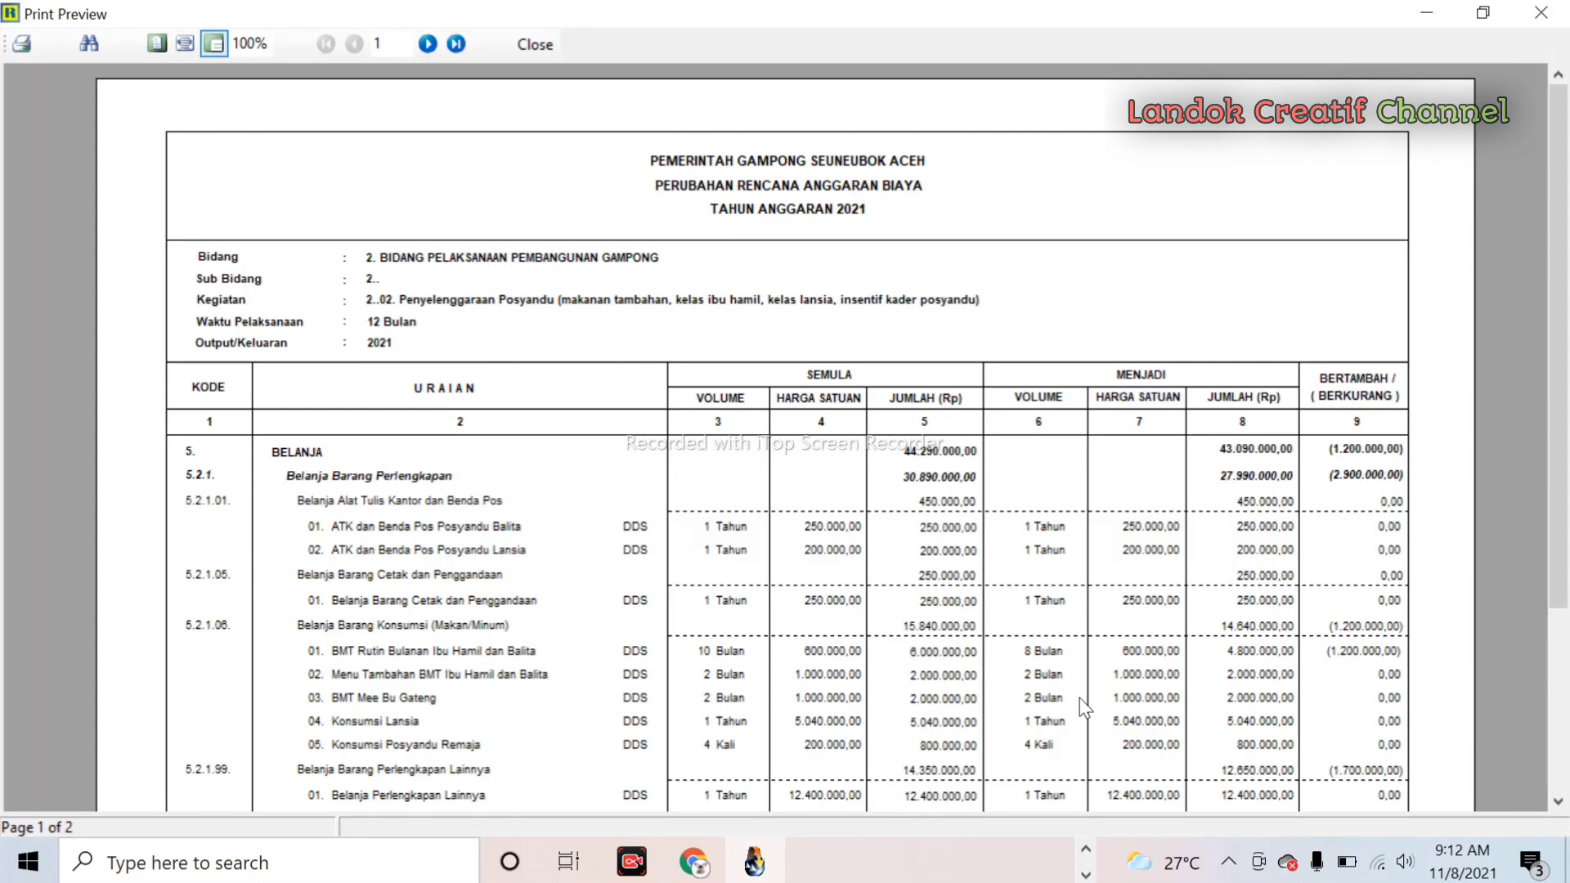
{"action": "scroll", "coordinate": [1079, 698], "scroll_direction": "down", "scroll_amount": 3}
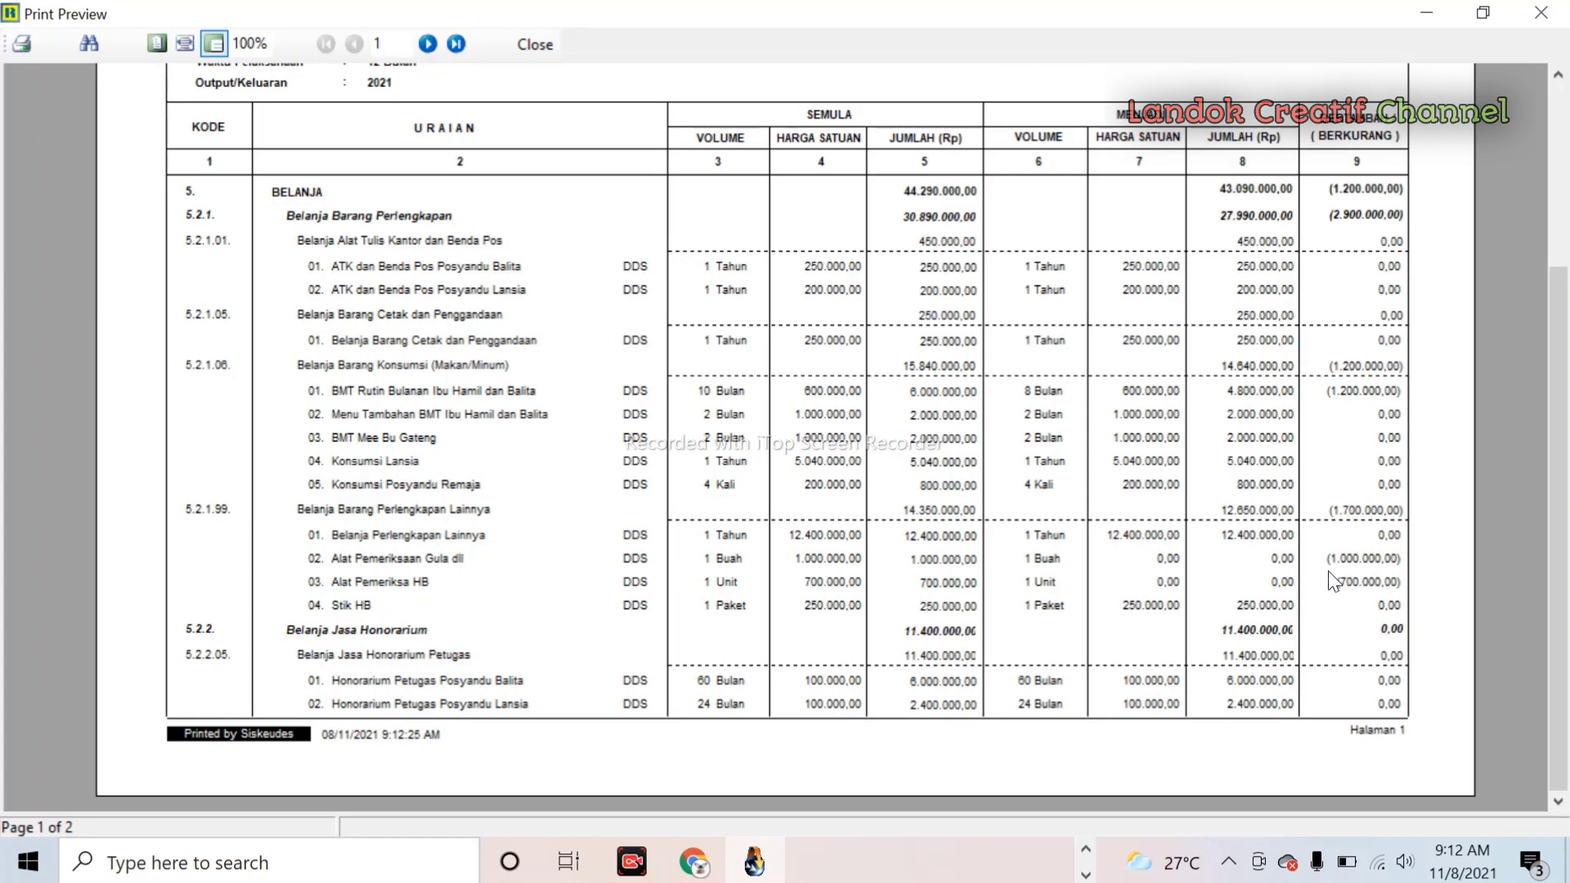
{"action": "left_click", "coordinate": [429, 44]}
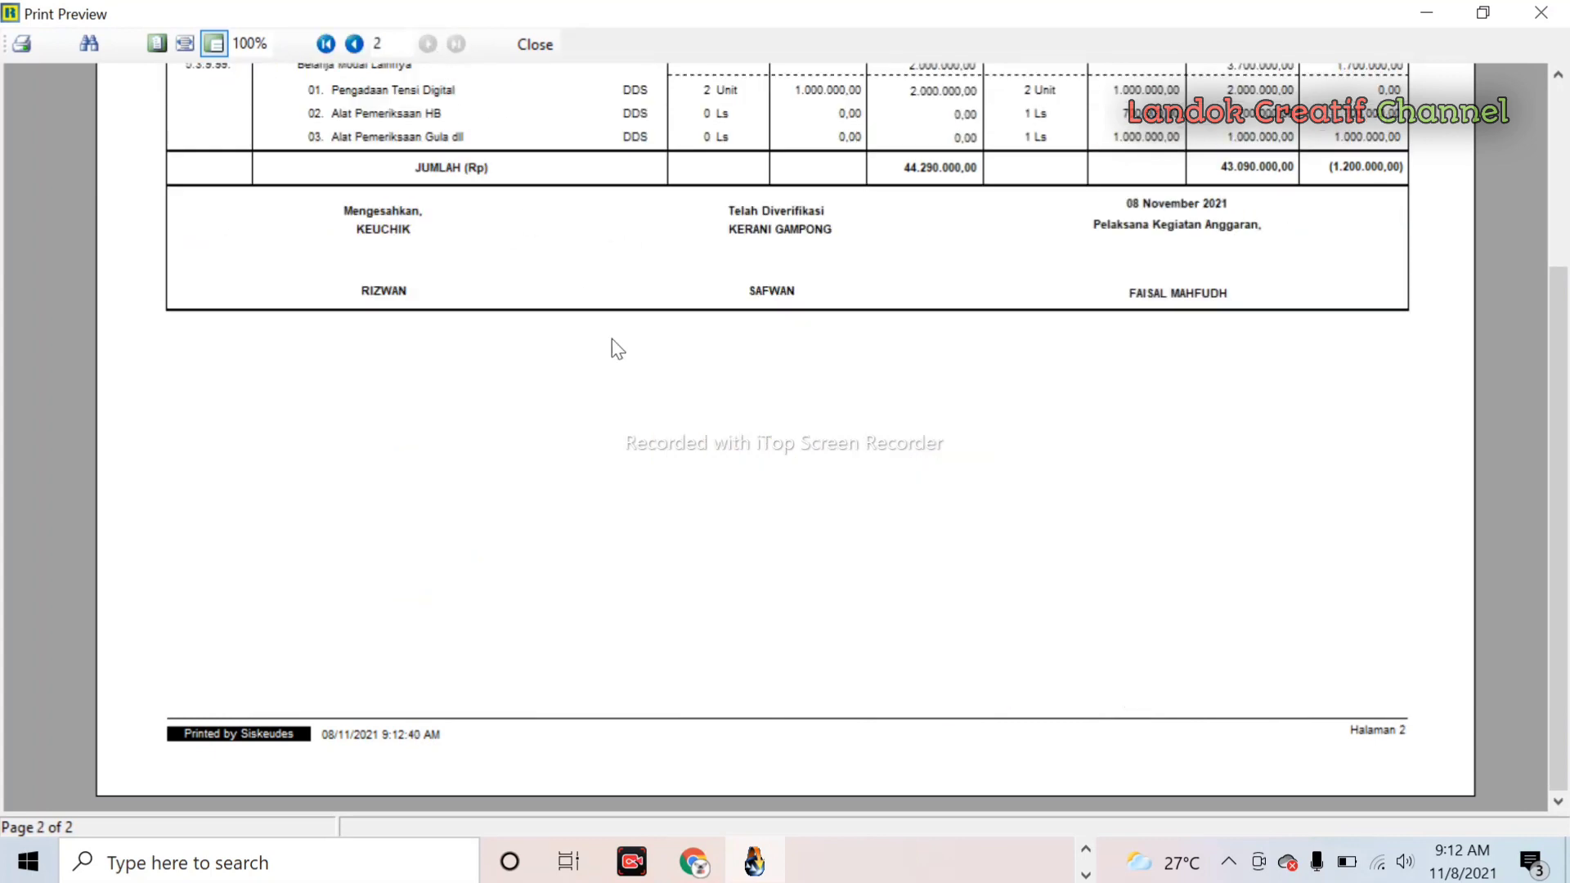
{"action": "scroll", "coordinate": [612, 339], "scroll_direction": "up", "scroll_amount": 3}
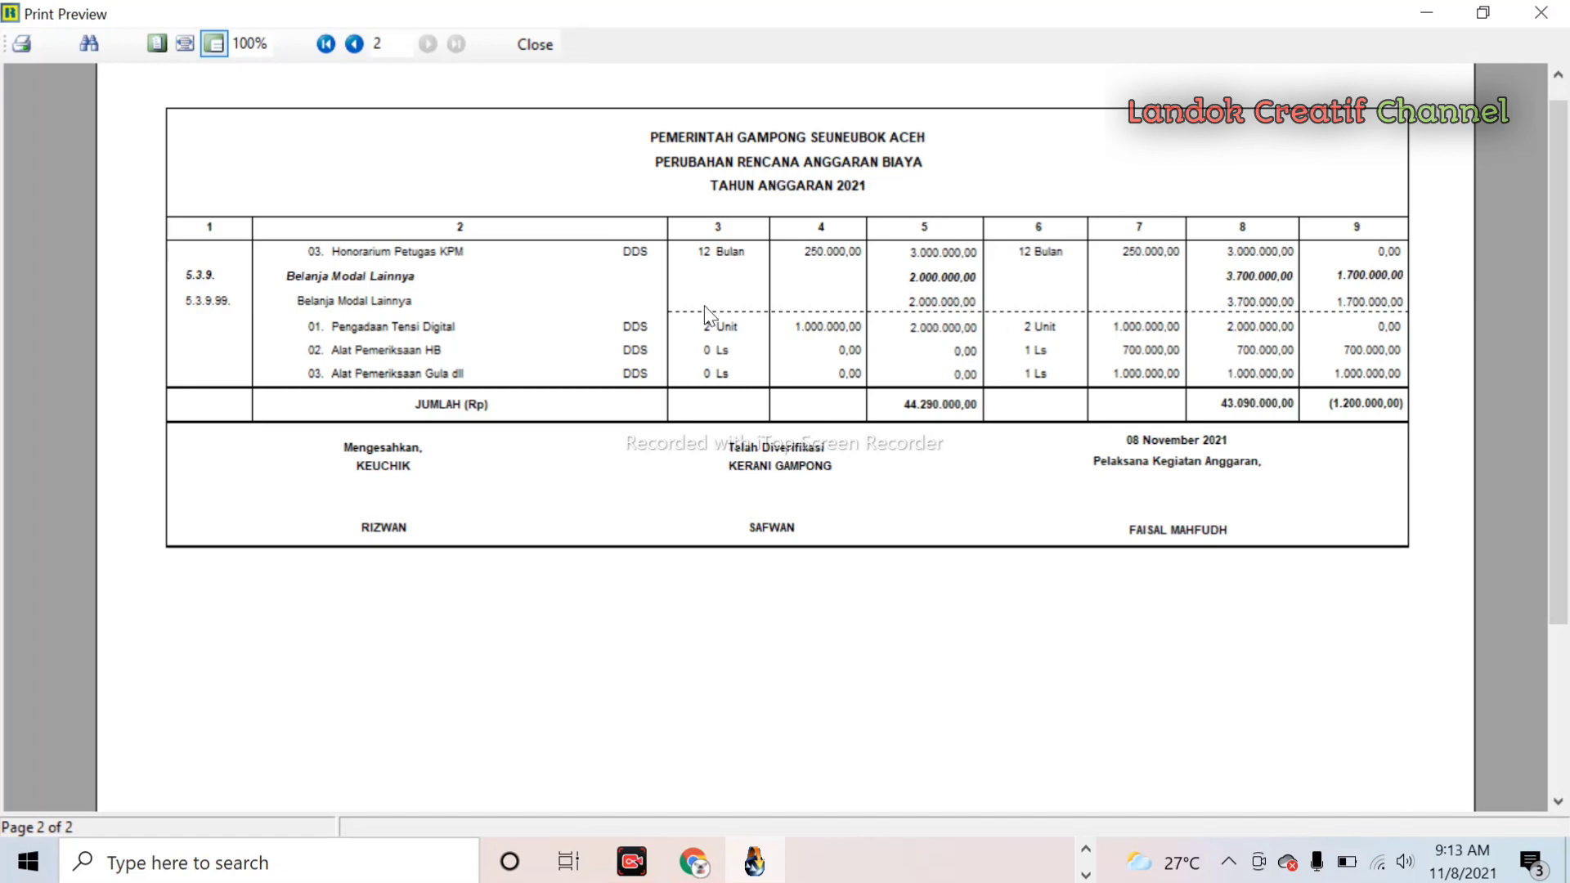
{"action": "left_click", "coordinate": [538, 49]}
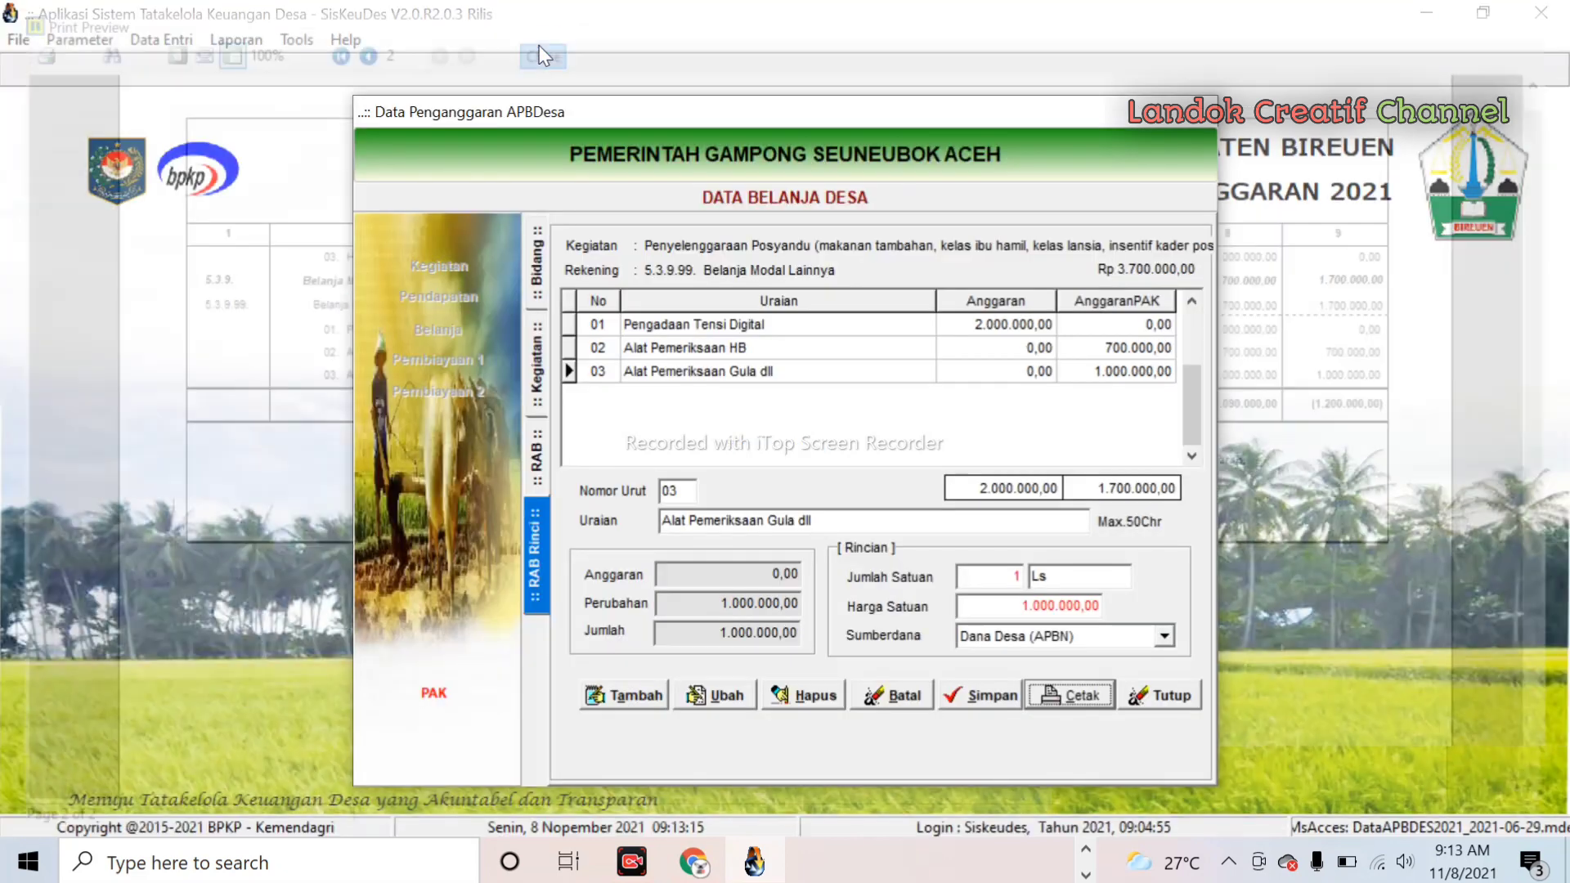
- Go to field 05.2009.03, activity Pembinaan PKK, and open the Belanja Modal Lainnya (5.3.9.99) details
{"action": "left_click", "coordinate": [544, 353]}
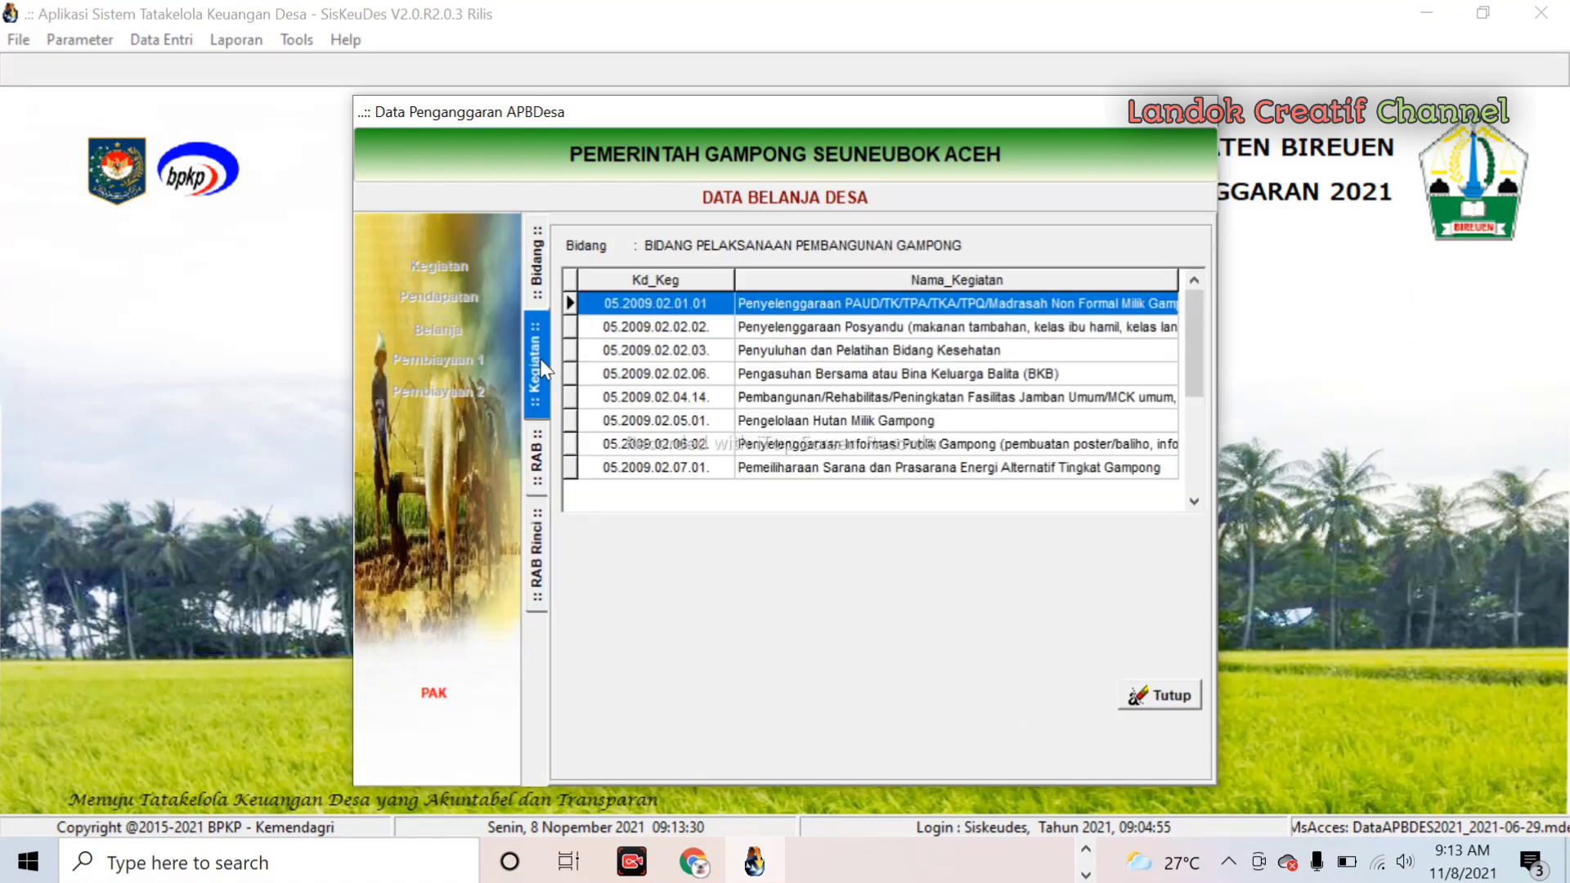
{"action": "left_click", "coordinate": [537, 283]}
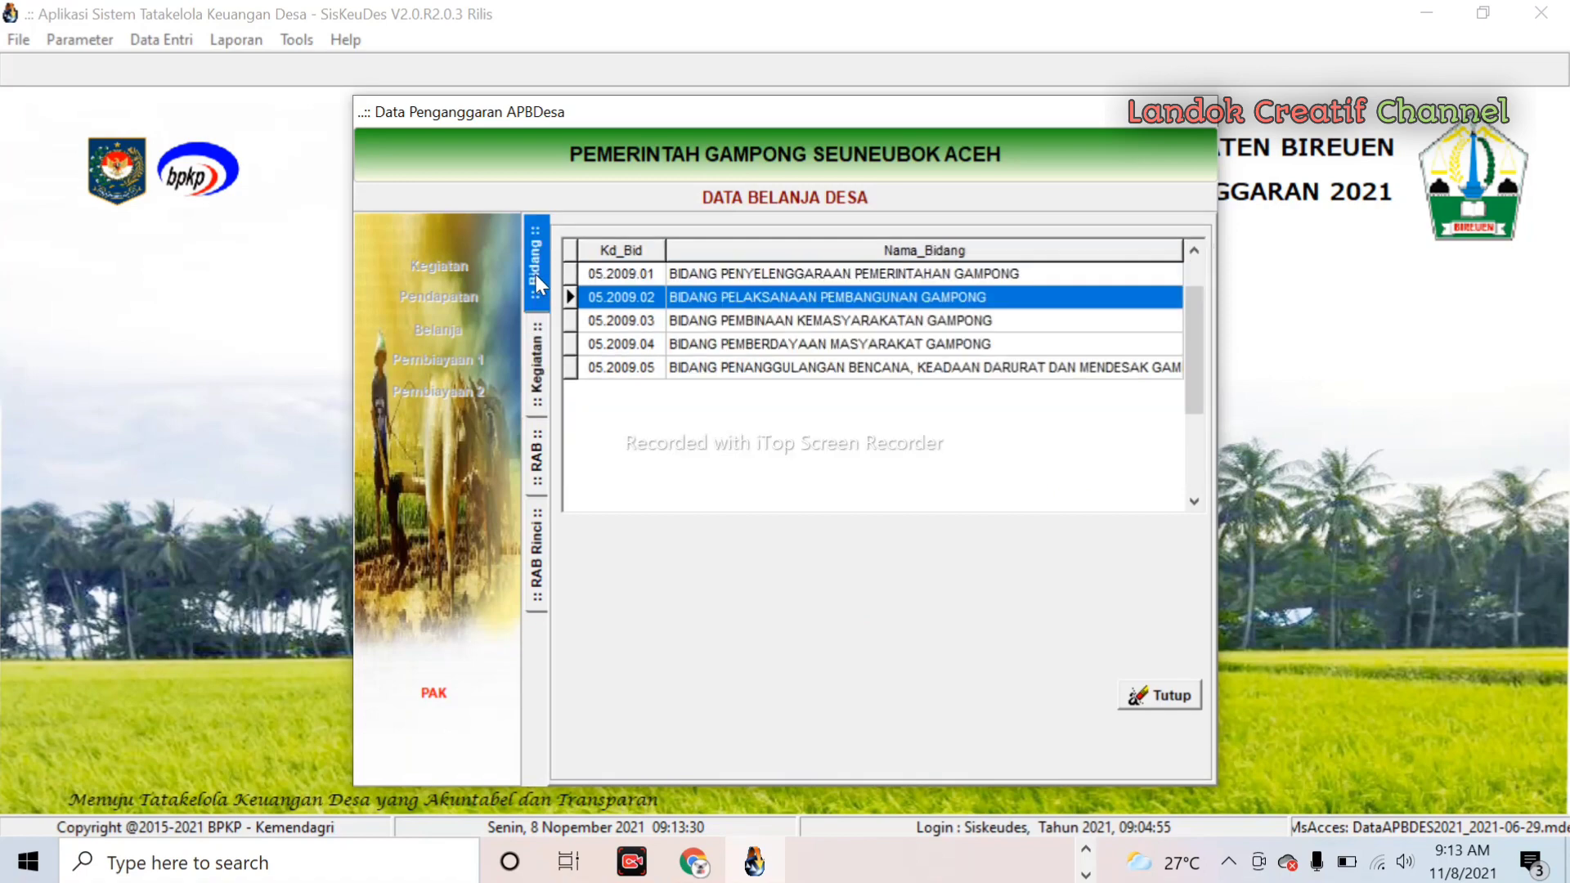
{"action": "double_click", "coordinate": [872, 318]}
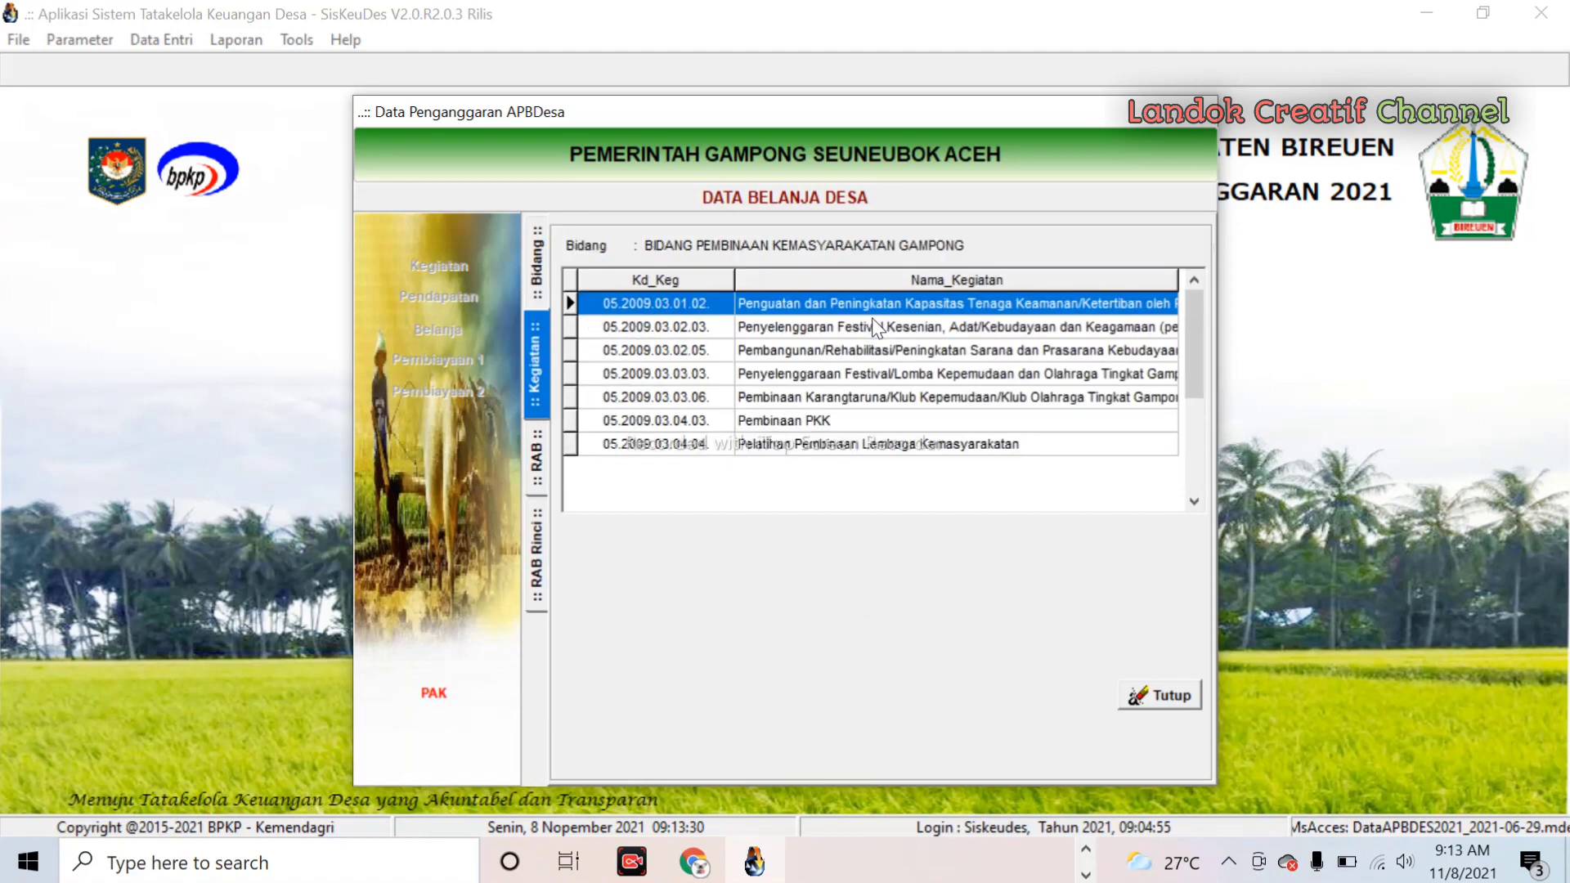
{"action": "double_click", "coordinate": [840, 419]}
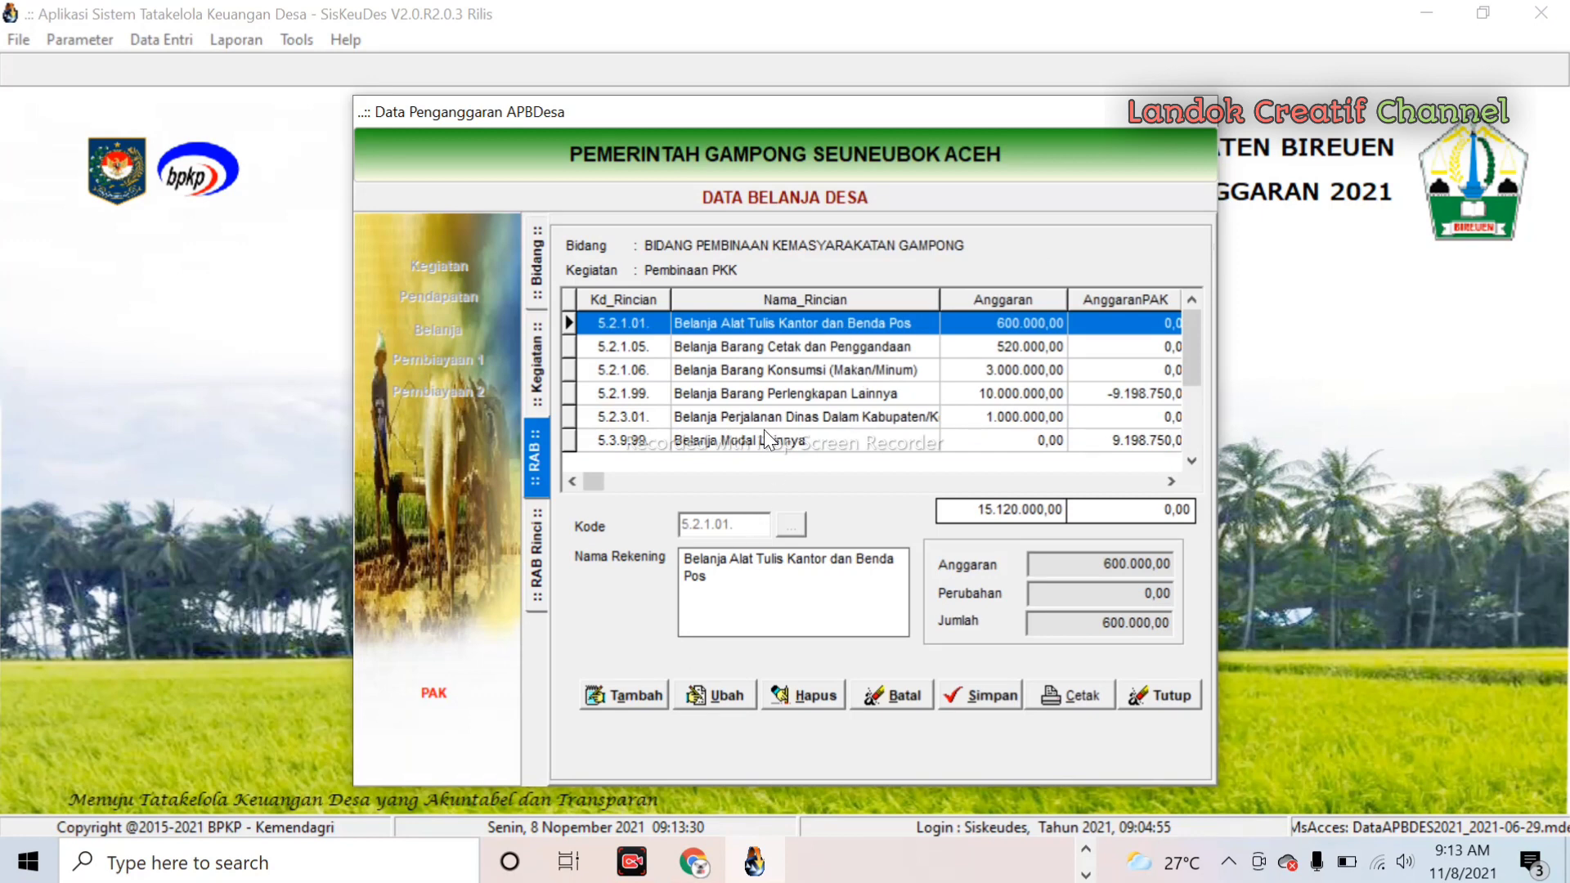
{"action": "key", "text": "Down"}
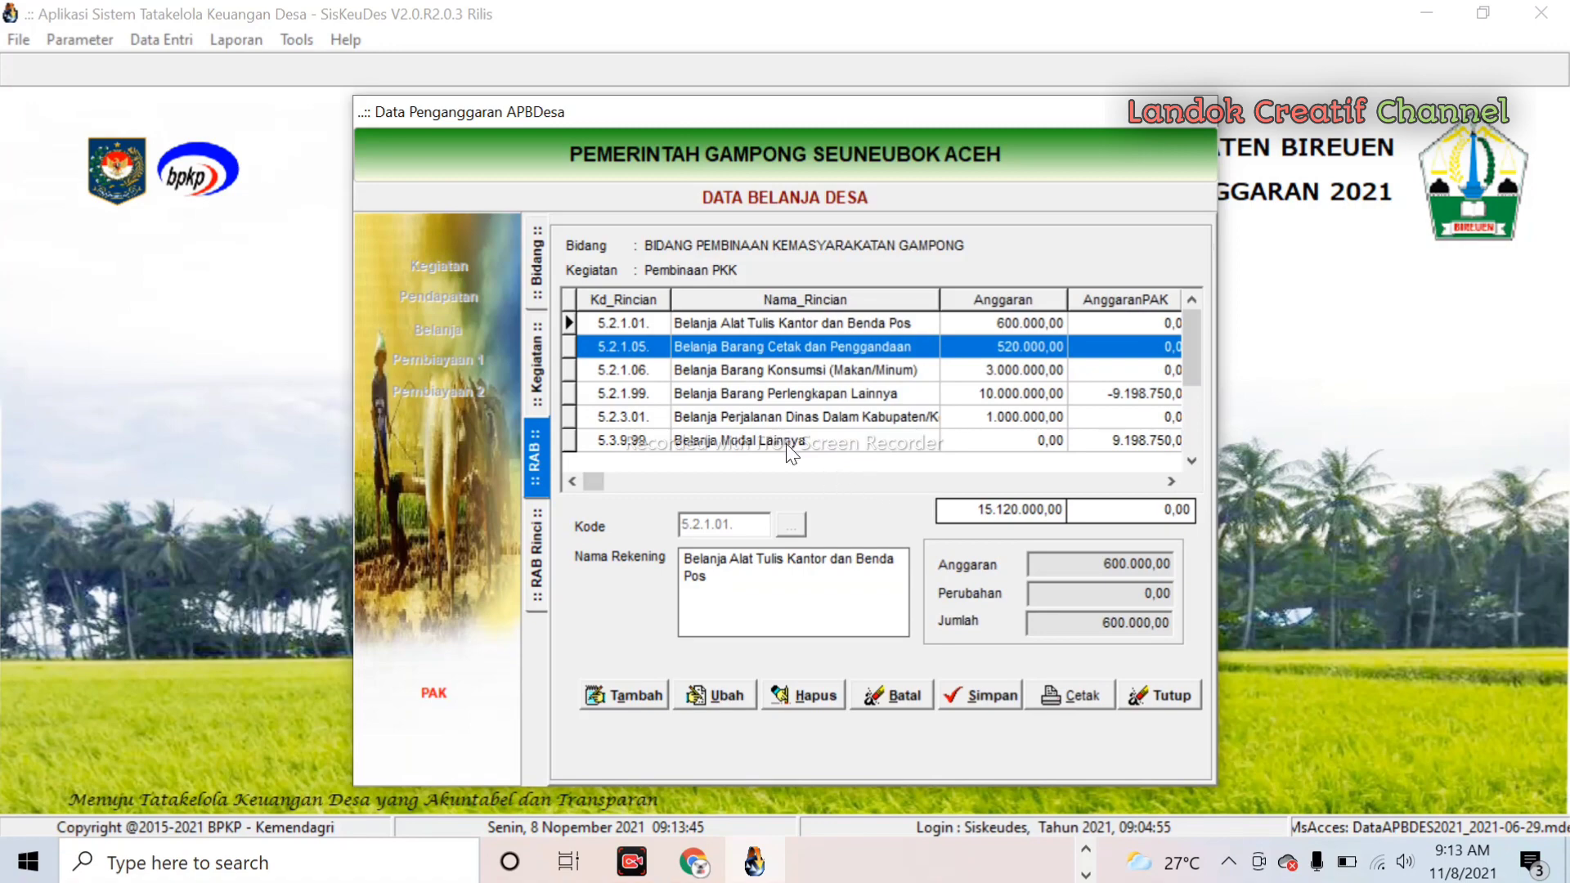
{"action": "key", "text": "Down"}
{"action": "key", "text": "Down"}
{"action": "key", "text": "Down"}
{"action": "key", "text": "Return"}
{"action": "left_click", "coordinate": [538, 458]}
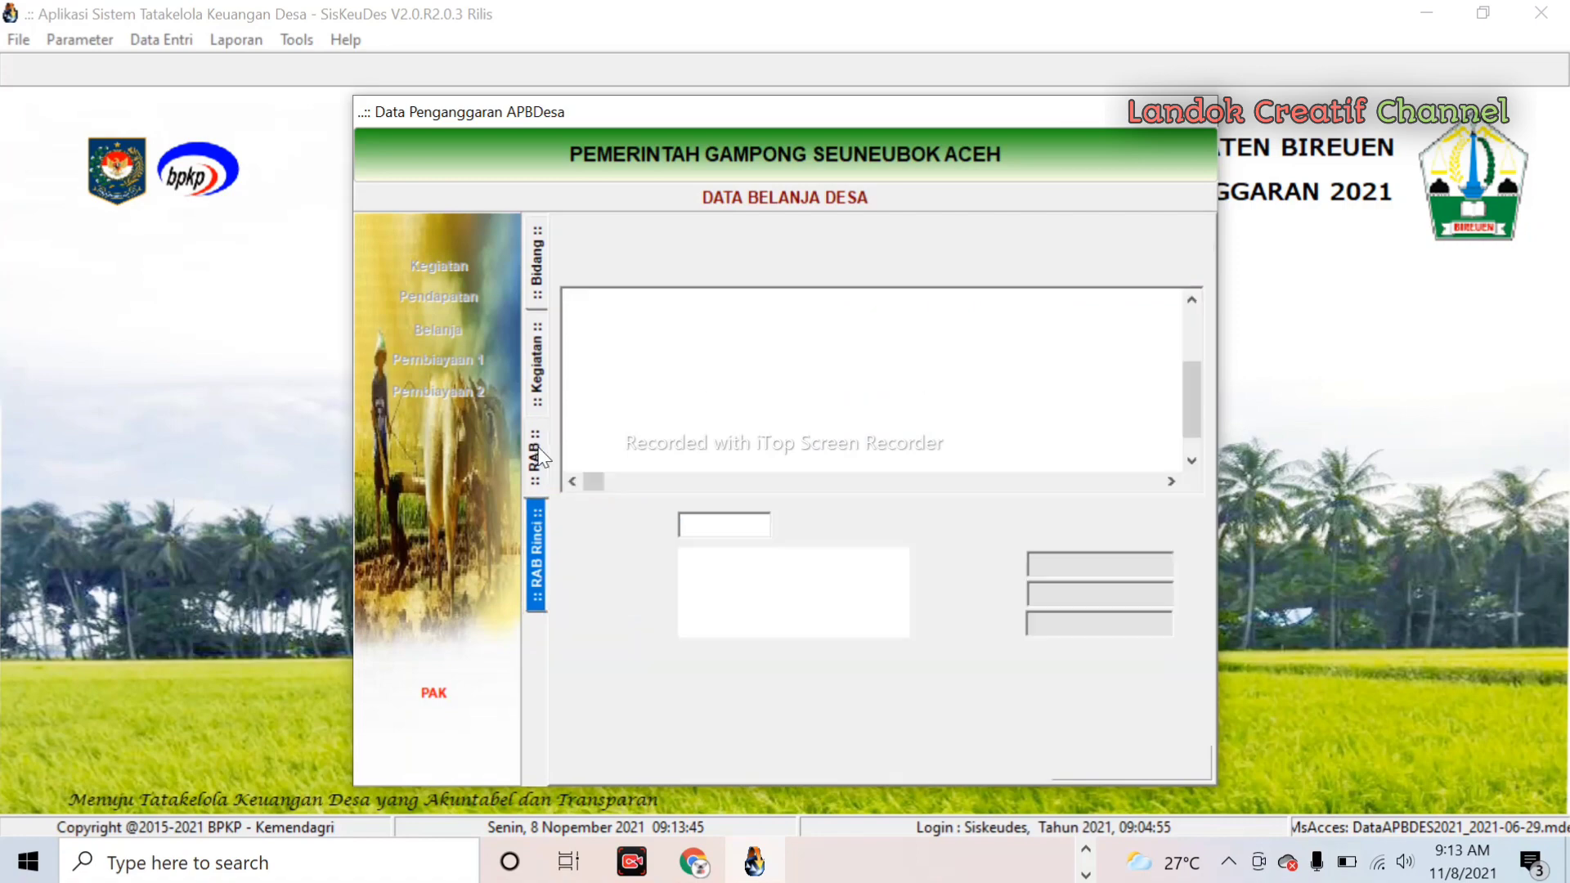
{"action": "double_click", "coordinate": [776, 442]}
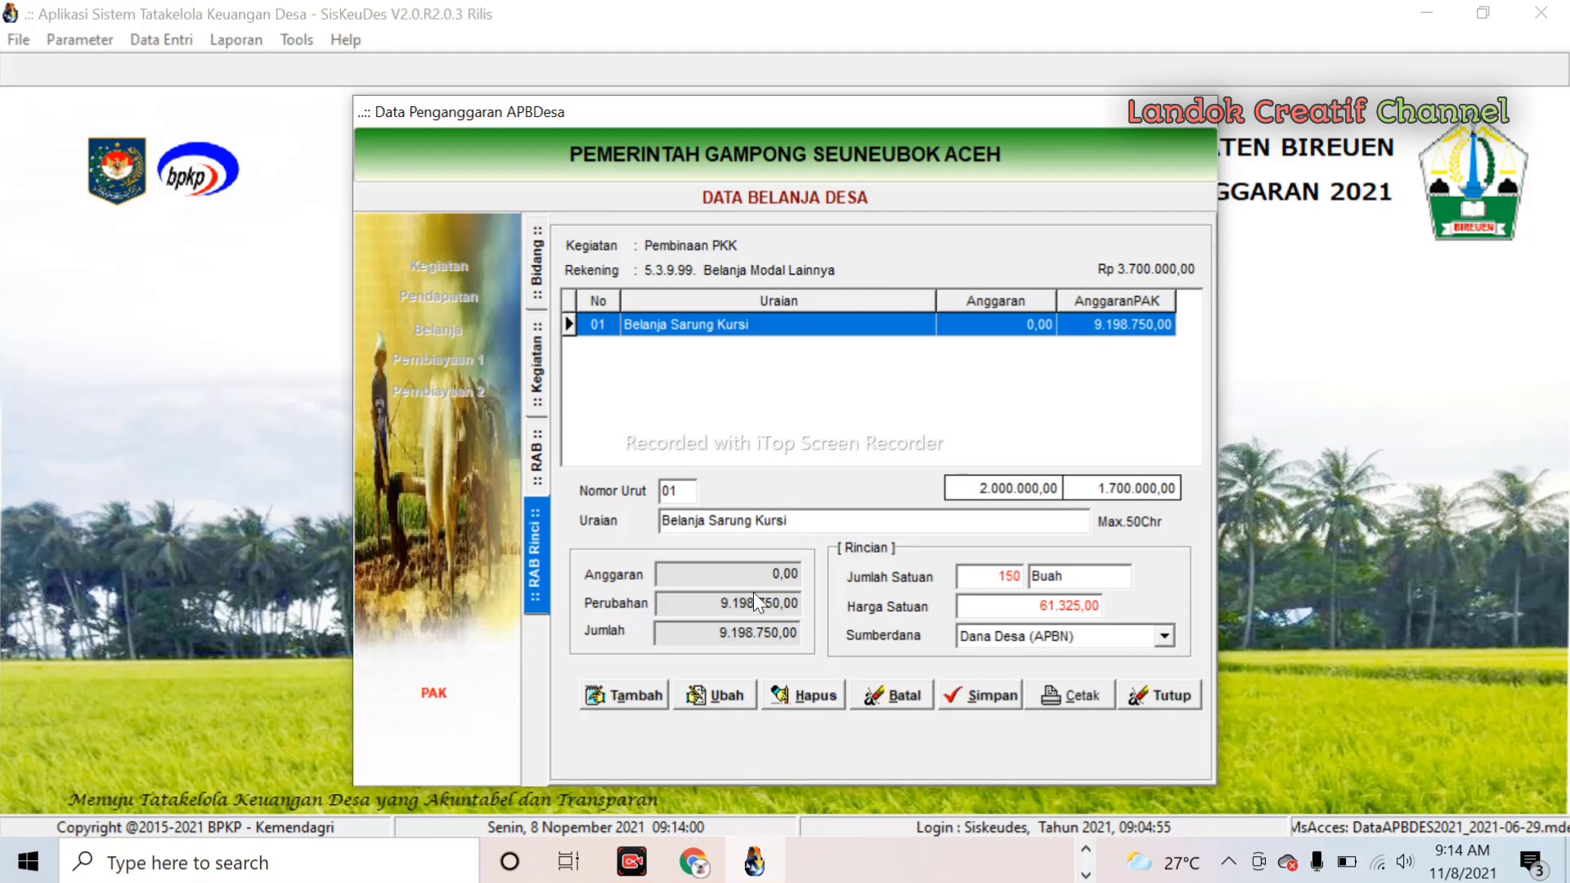
- Enter a new line 'Belanja Perlengkapan Fardhu Kifayah' with quantity 1 and unit price 10.035.000
{"action": "left_click", "coordinate": [631, 697]}
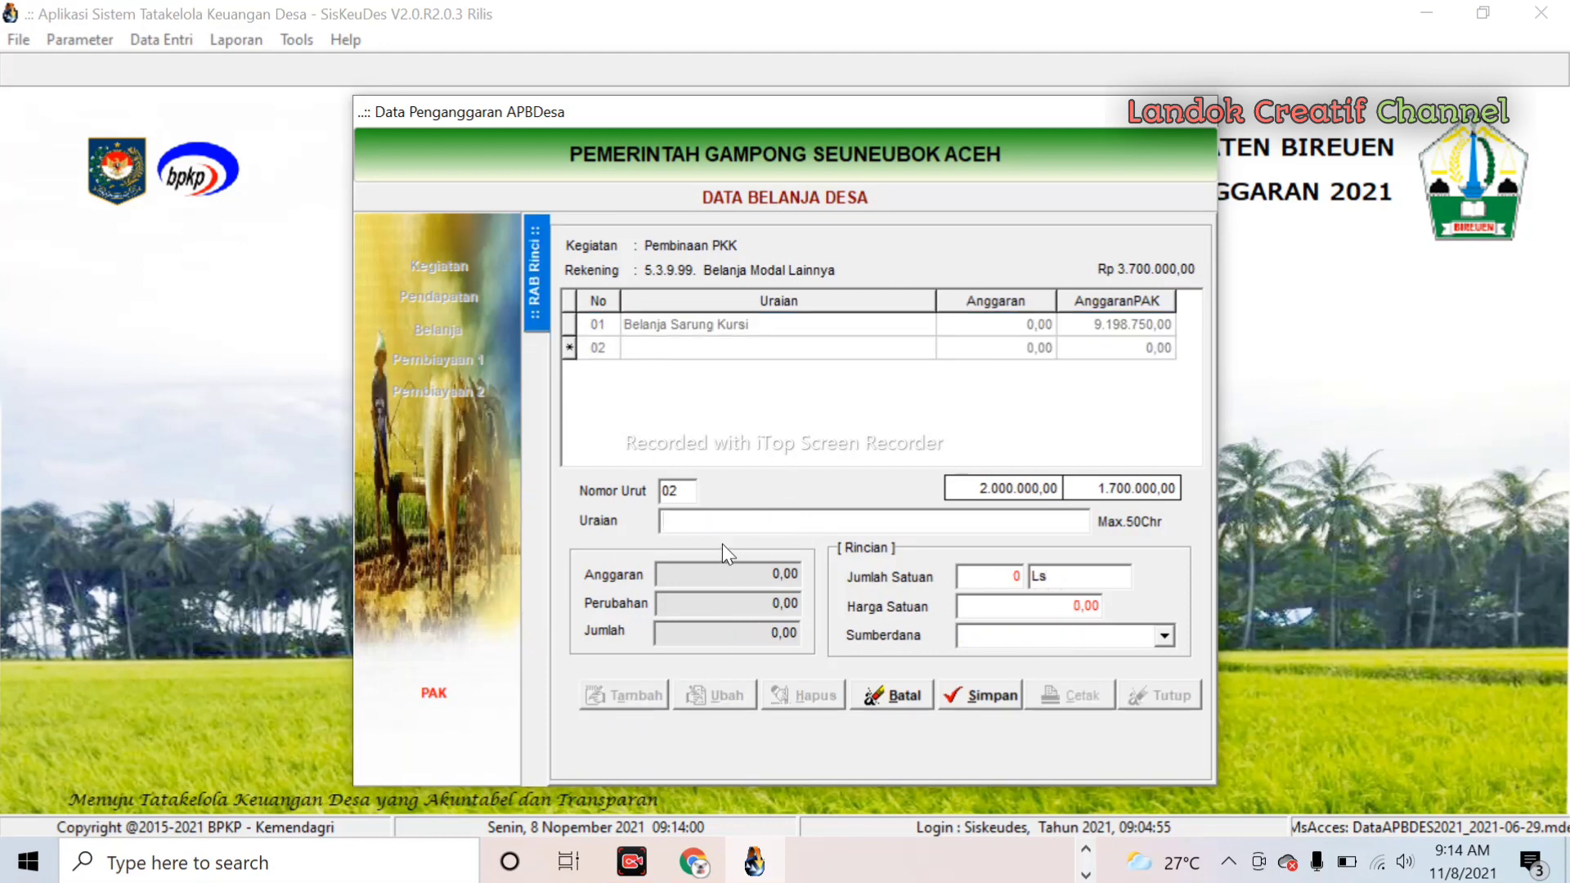
{"action": "type", "text": "Belanja Perlengkapan"}
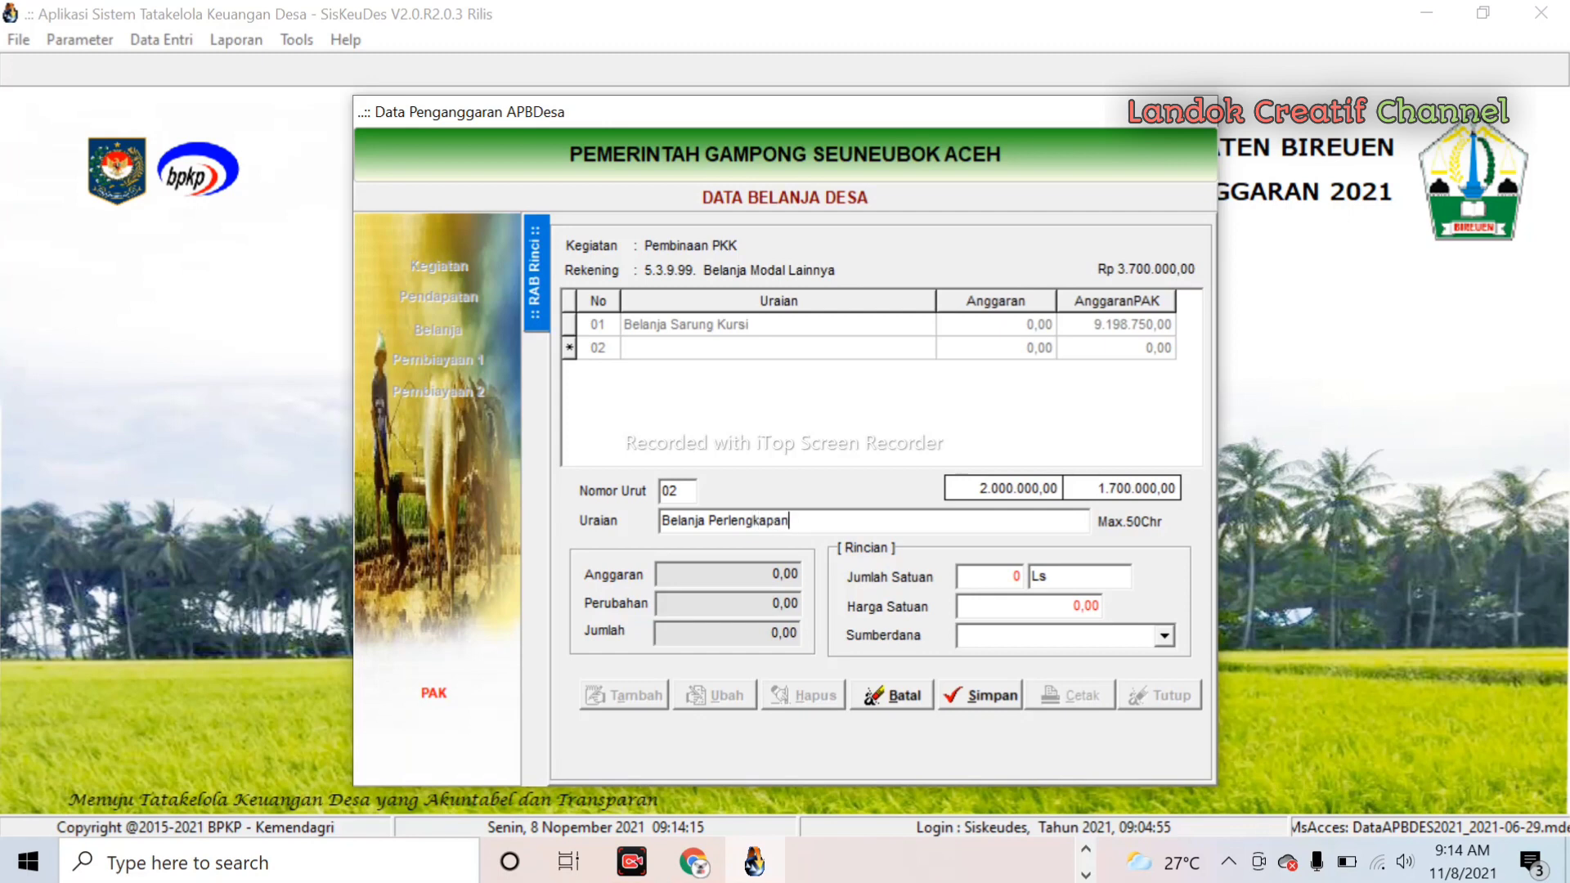
{"action": "type", "text": " Fardhu Kifauah"}
{"action": "key", "text": "BackSpace"}
{"action": "key", "text": "BackSpace"}
{"action": "key", "text": "BackSpace"}
{"action": "type", "text": "yah"}
{"action": "left_click", "coordinate": [999, 568]}
{"action": "type", "text": "1"}
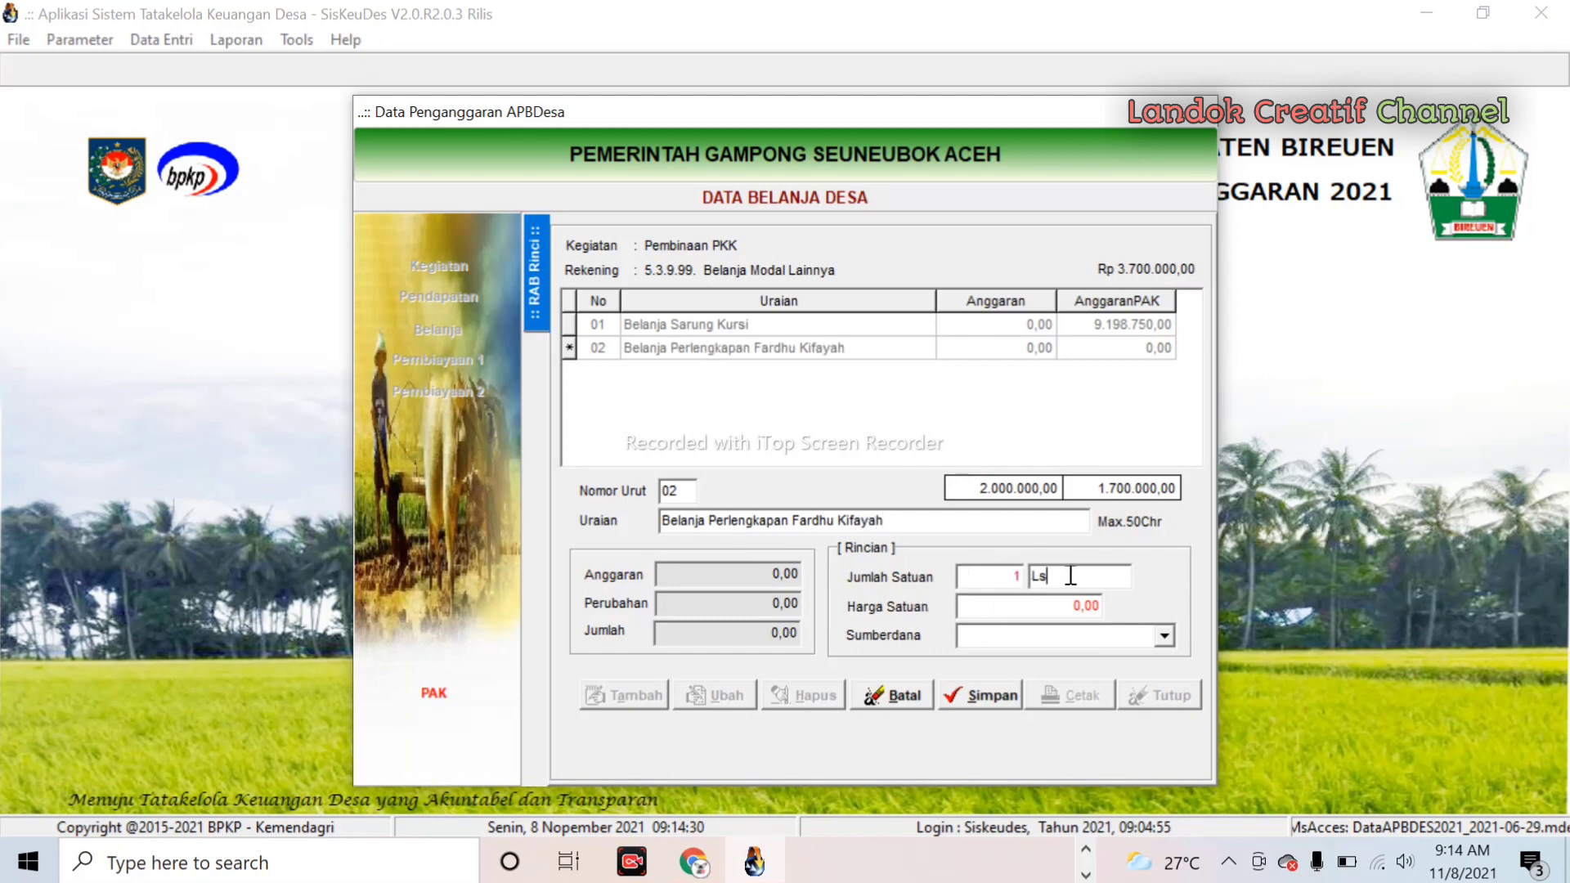
{"action": "left_click", "coordinate": [1063, 577]}
{"action": "left_click", "coordinate": [1058, 606]}
{"action": "type", "text": "1"}
{"action": "type", "text": "0."}
{"action": "type", "text": "035.00"}
{"action": "type", "text": "0"}
- Choose Dana Desa (APBN) funding and save, then dismiss the insufficient-funds rejection
{"action": "left_click", "coordinate": [1164, 637]}
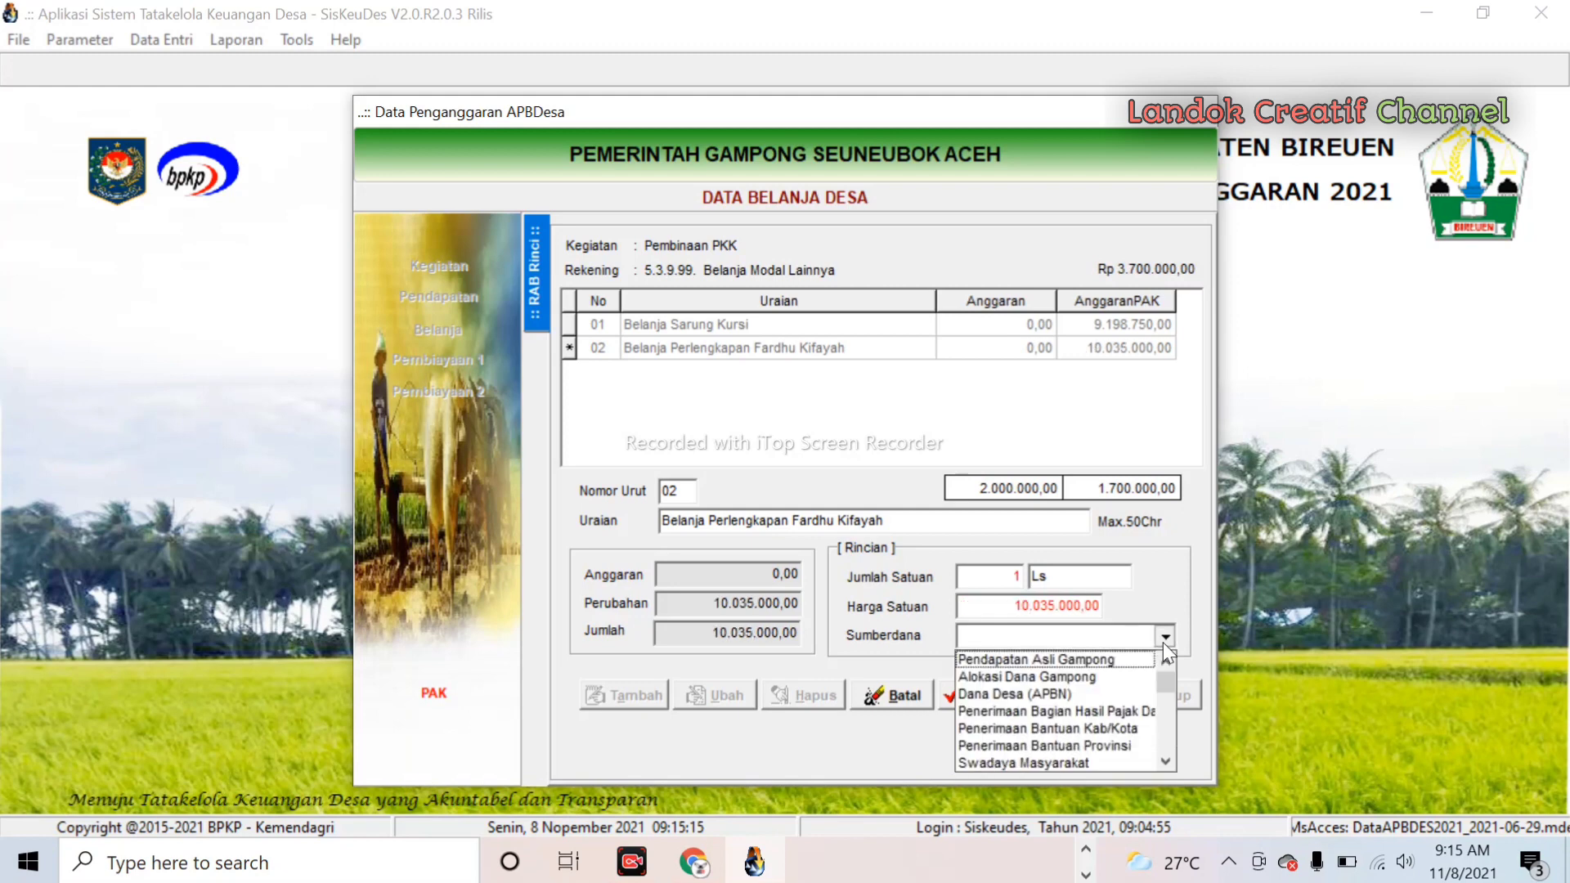
{"action": "left_click", "coordinate": [1060, 695]}
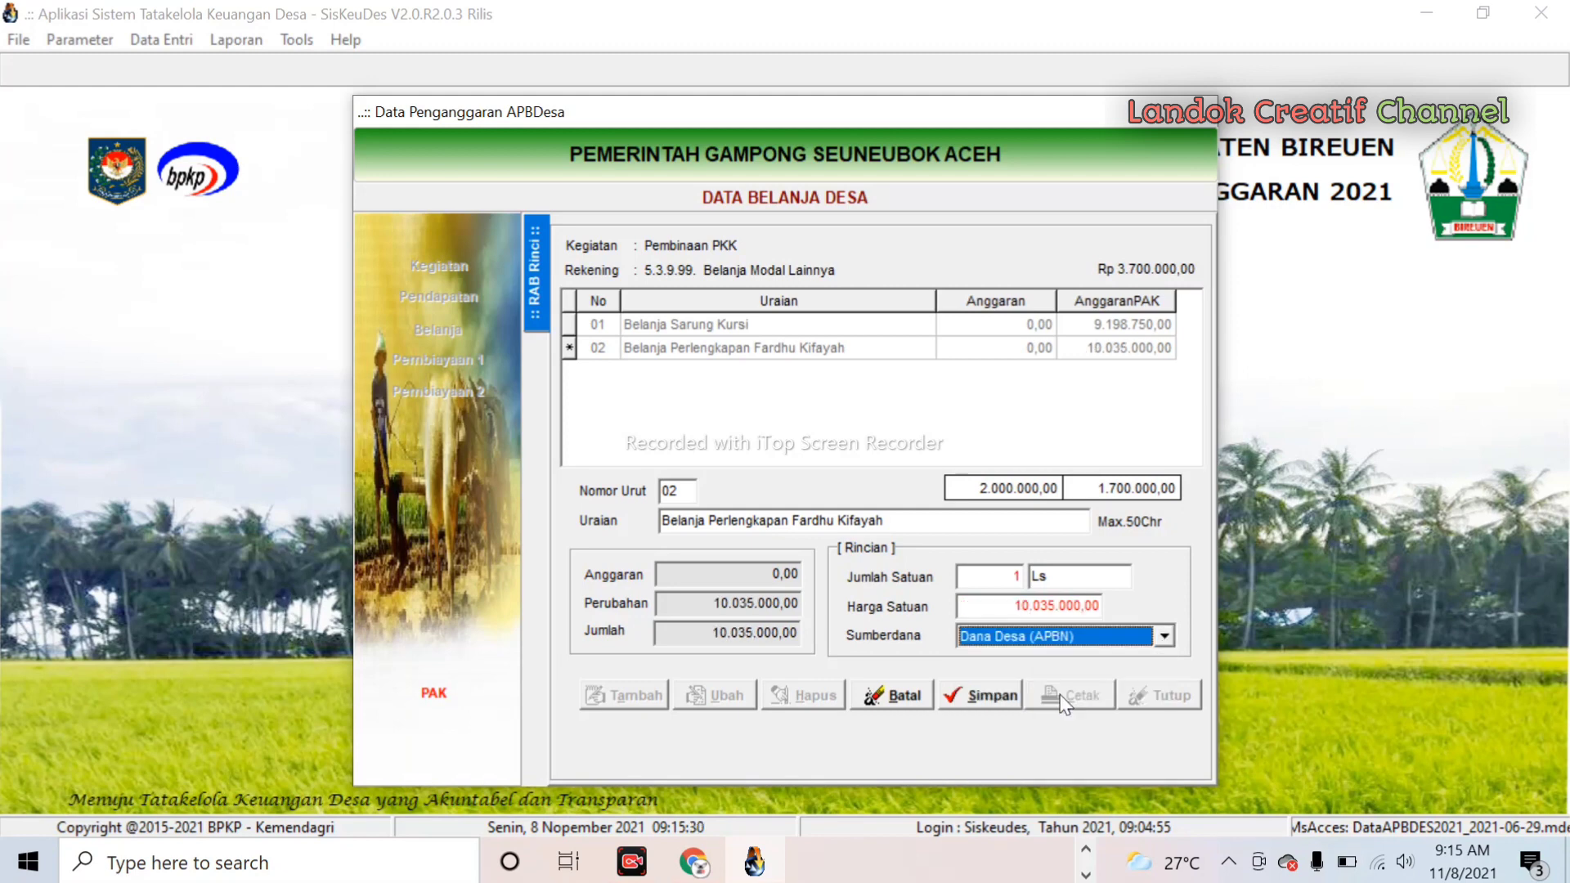
{"action": "left_click", "coordinate": [1011, 697]}
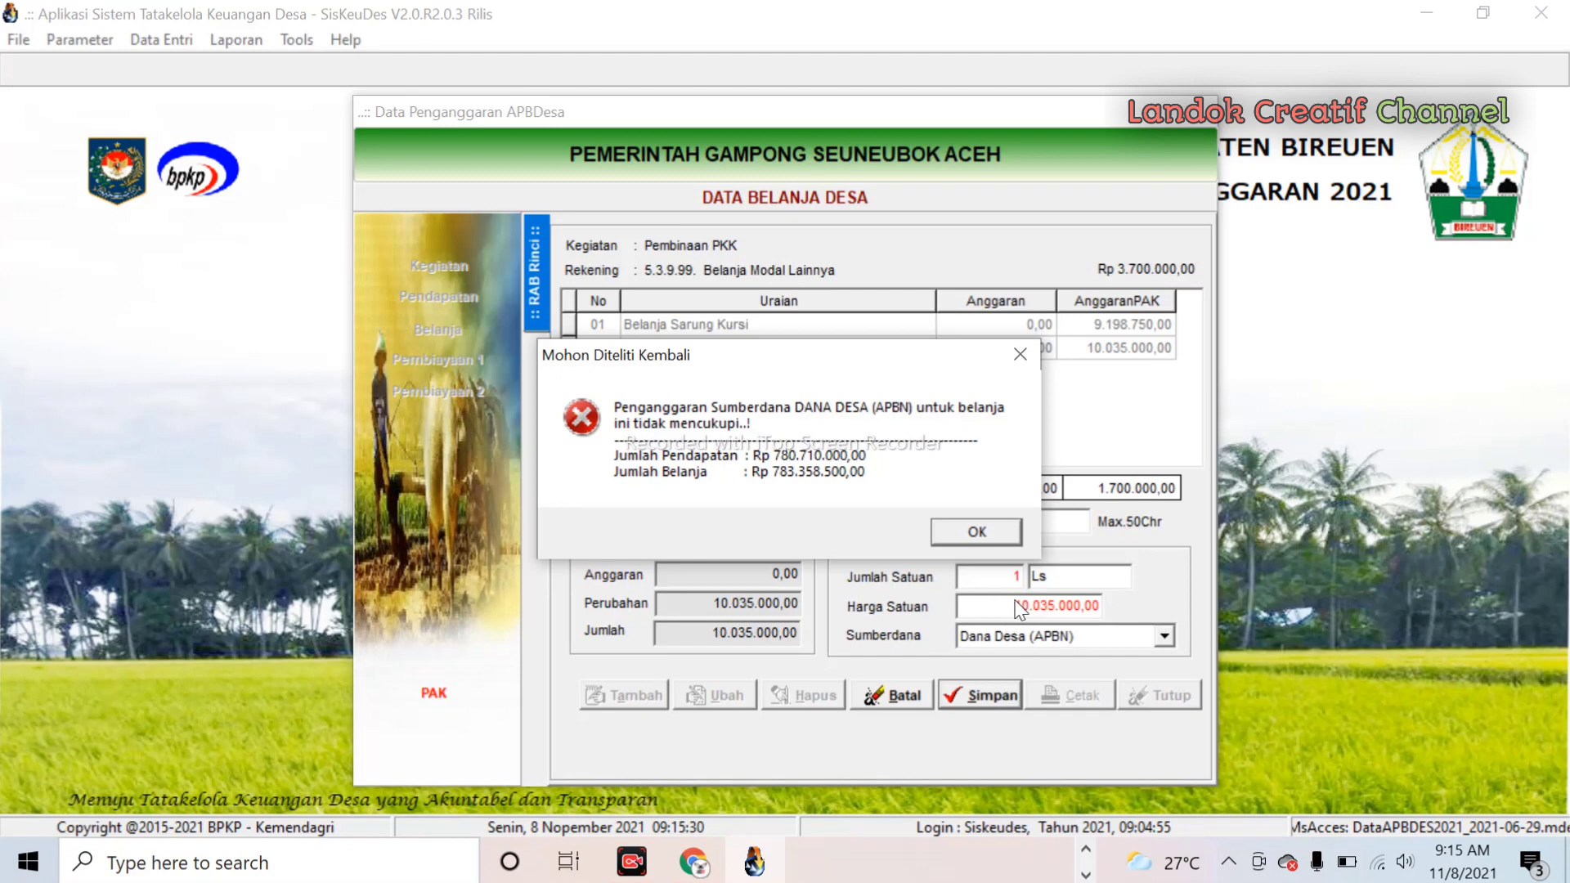
{"action": "left_click", "coordinate": [976, 533]}
{"action": "left_click", "coordinate": [1099, 608]}
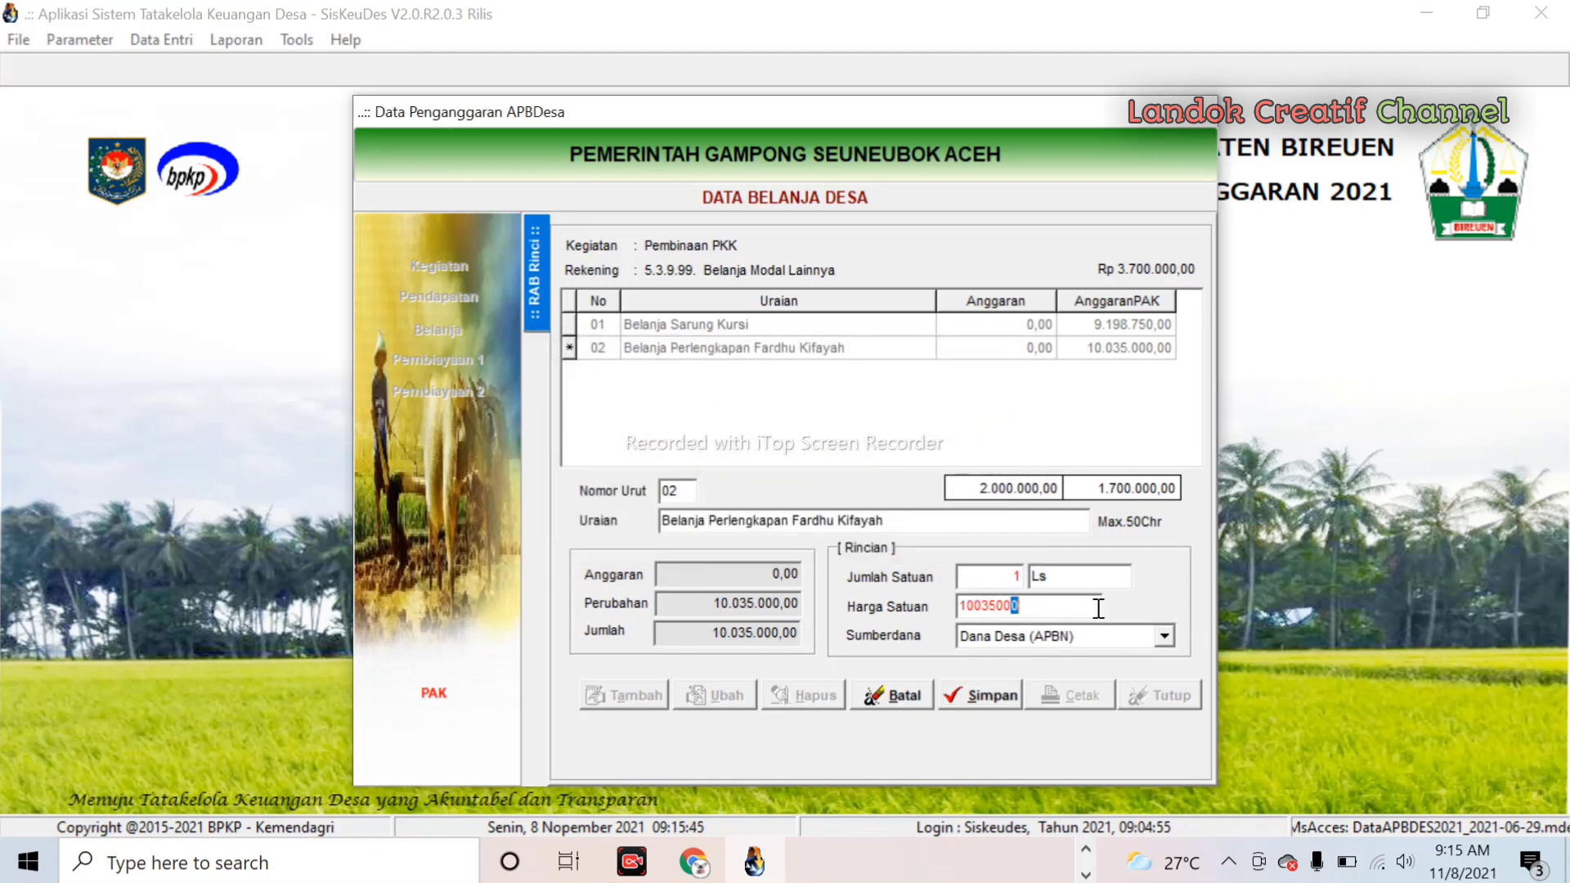
- Cancel the unsaved expense line, close the expense form, and exit the budgeting window
{"action": "left_click_drag", "start_coordinate": [1099, 608], "coordinate": [805, 635]}
{"action": "left_click", "coordinate": [910, 705]}
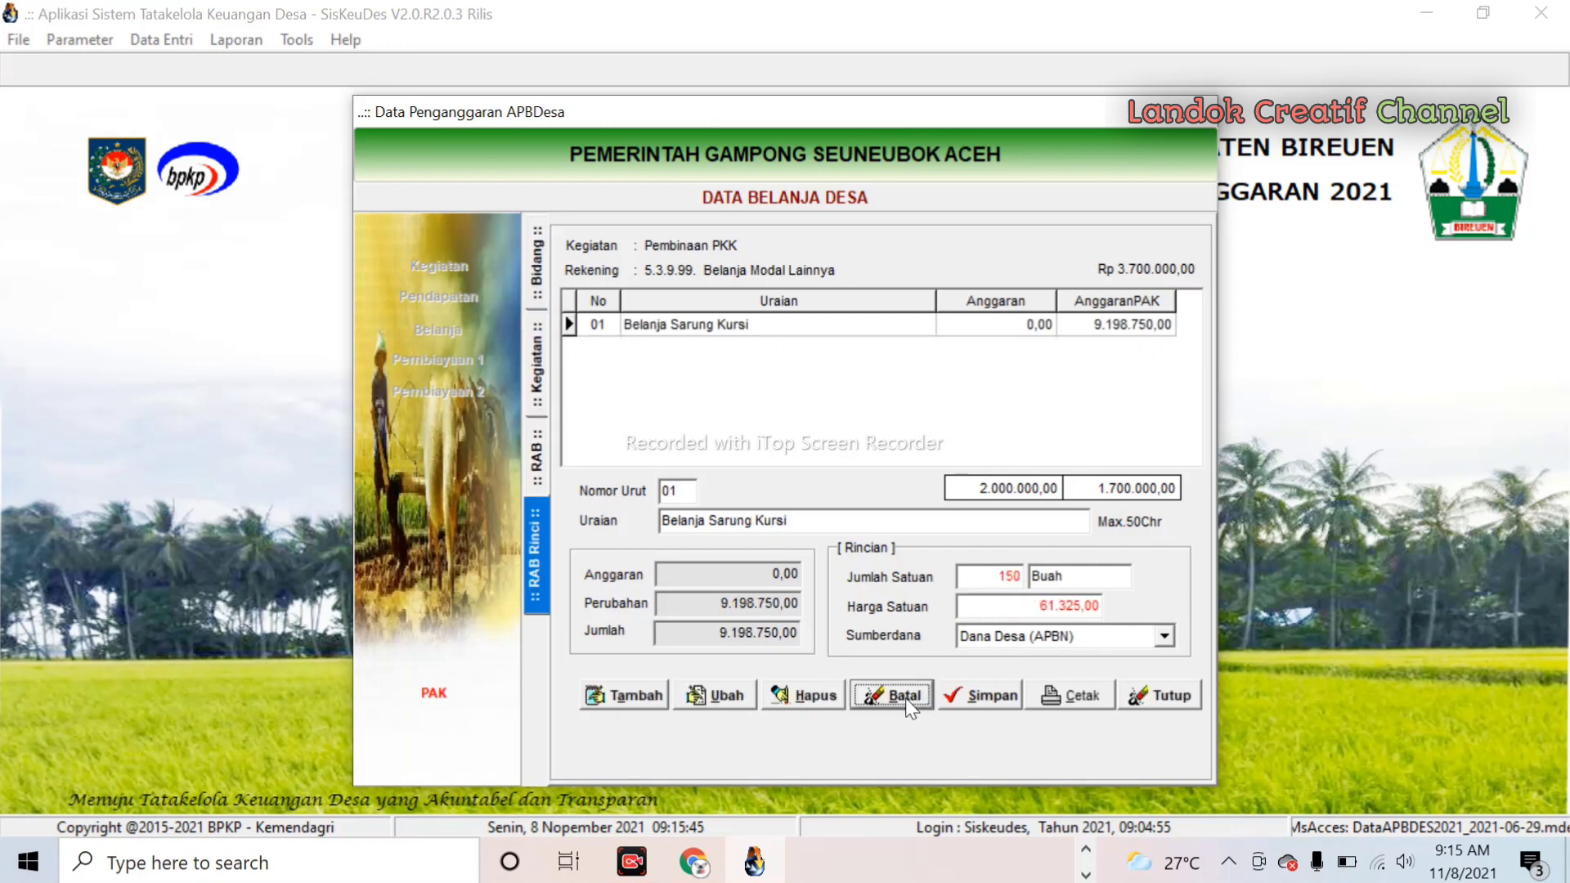
{"action": "left_click", "coordinate": [1155, 696]}
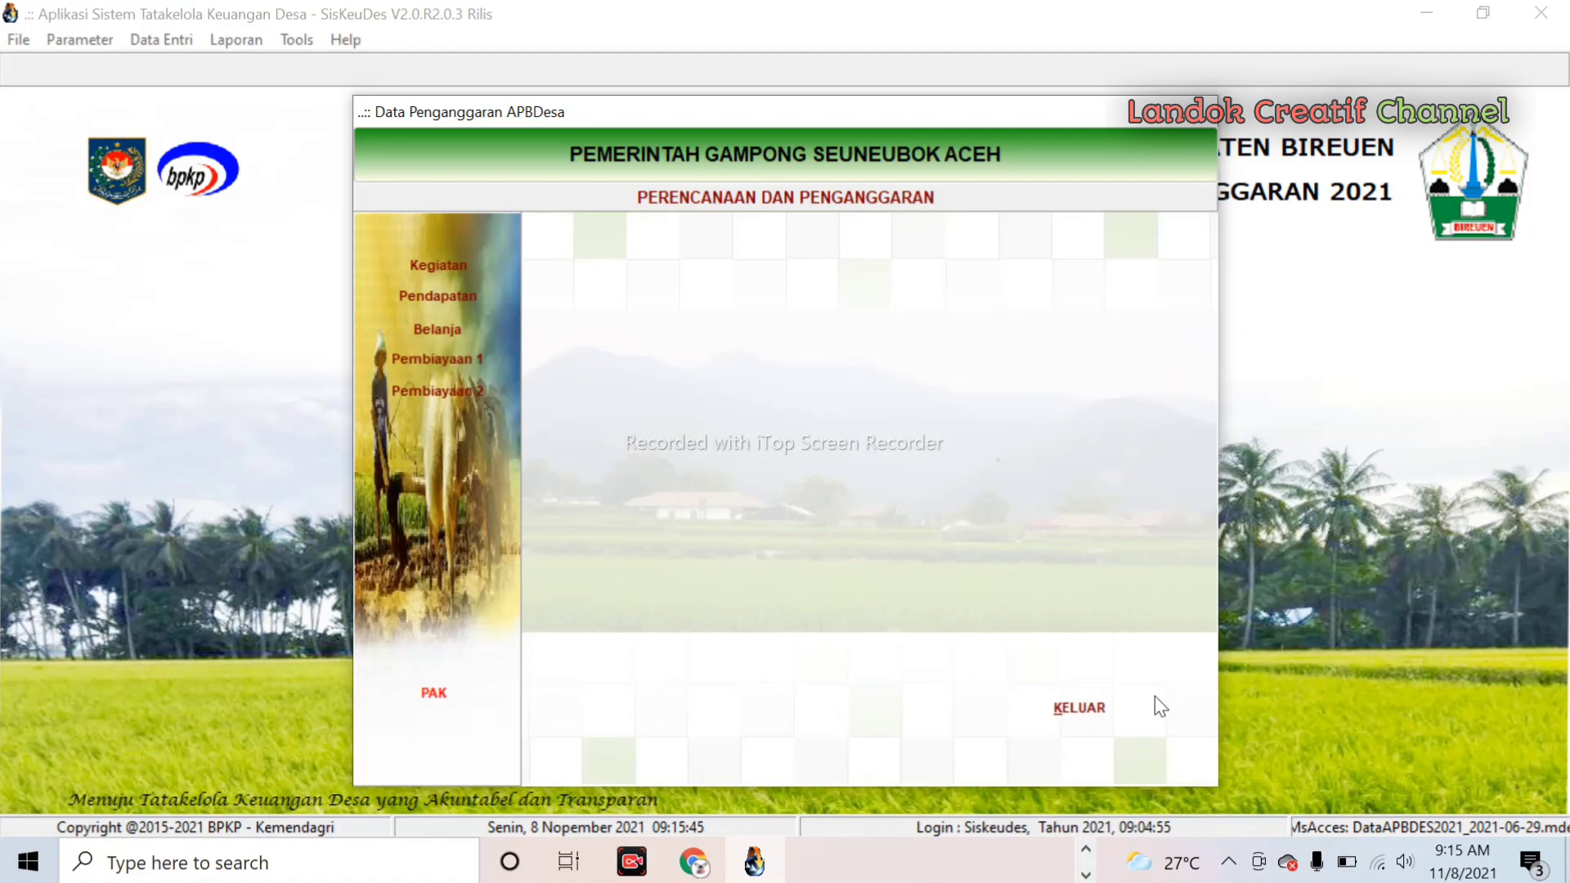
{"action": "left_click", "coordinate": [1077, 722]}
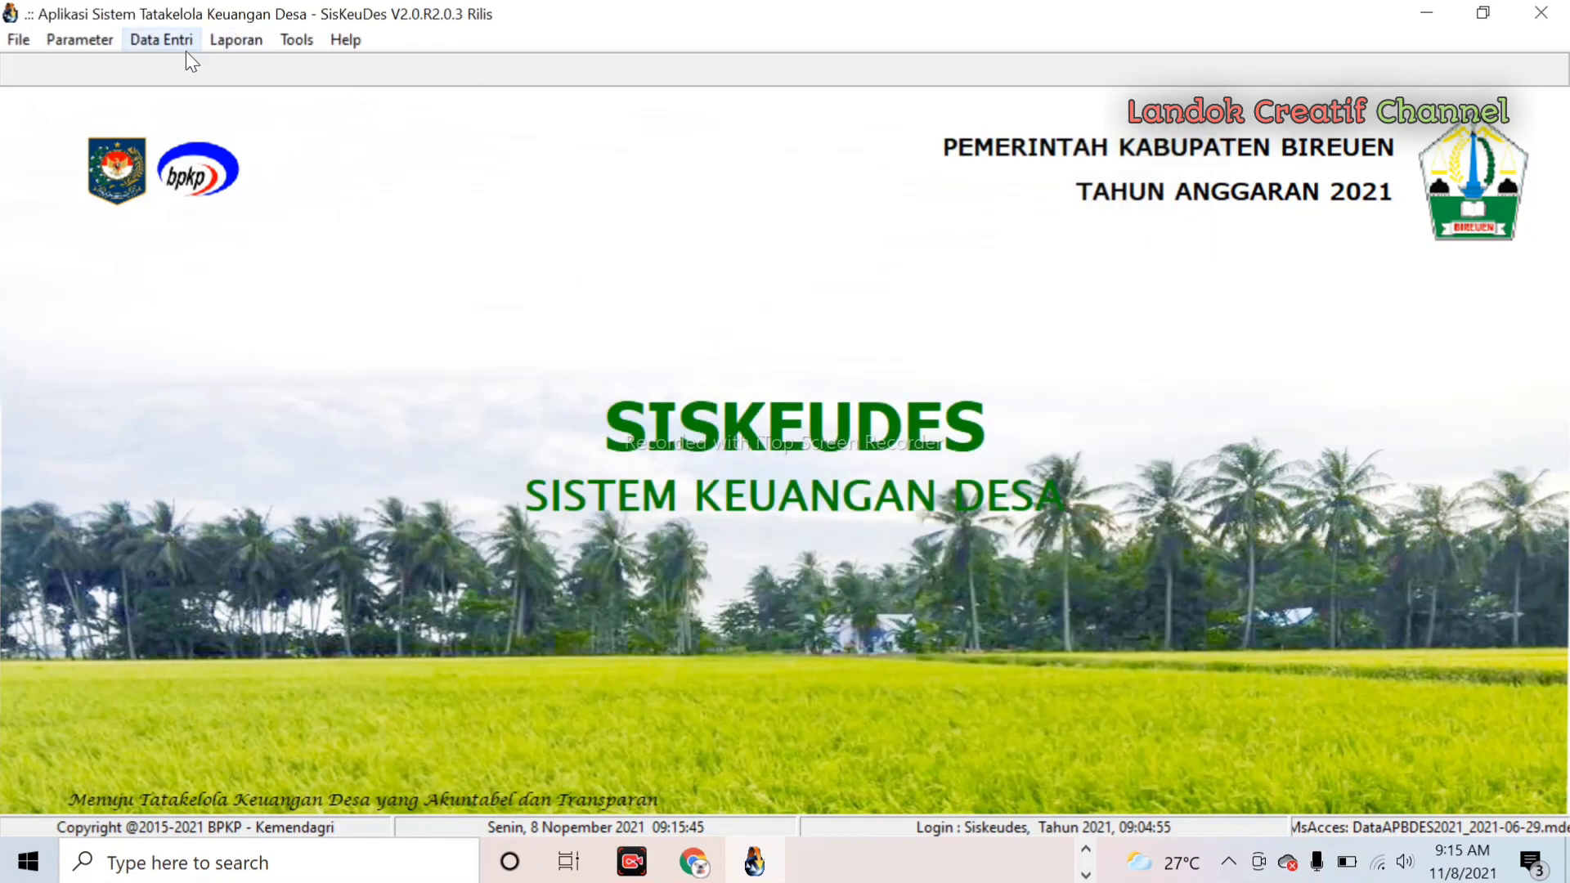
- Reopen Isian Data Anggaran from Data Entri > Penganggaran and show the Pendapatan list
{"action": "left_click", "coordinate": [171, 37]}
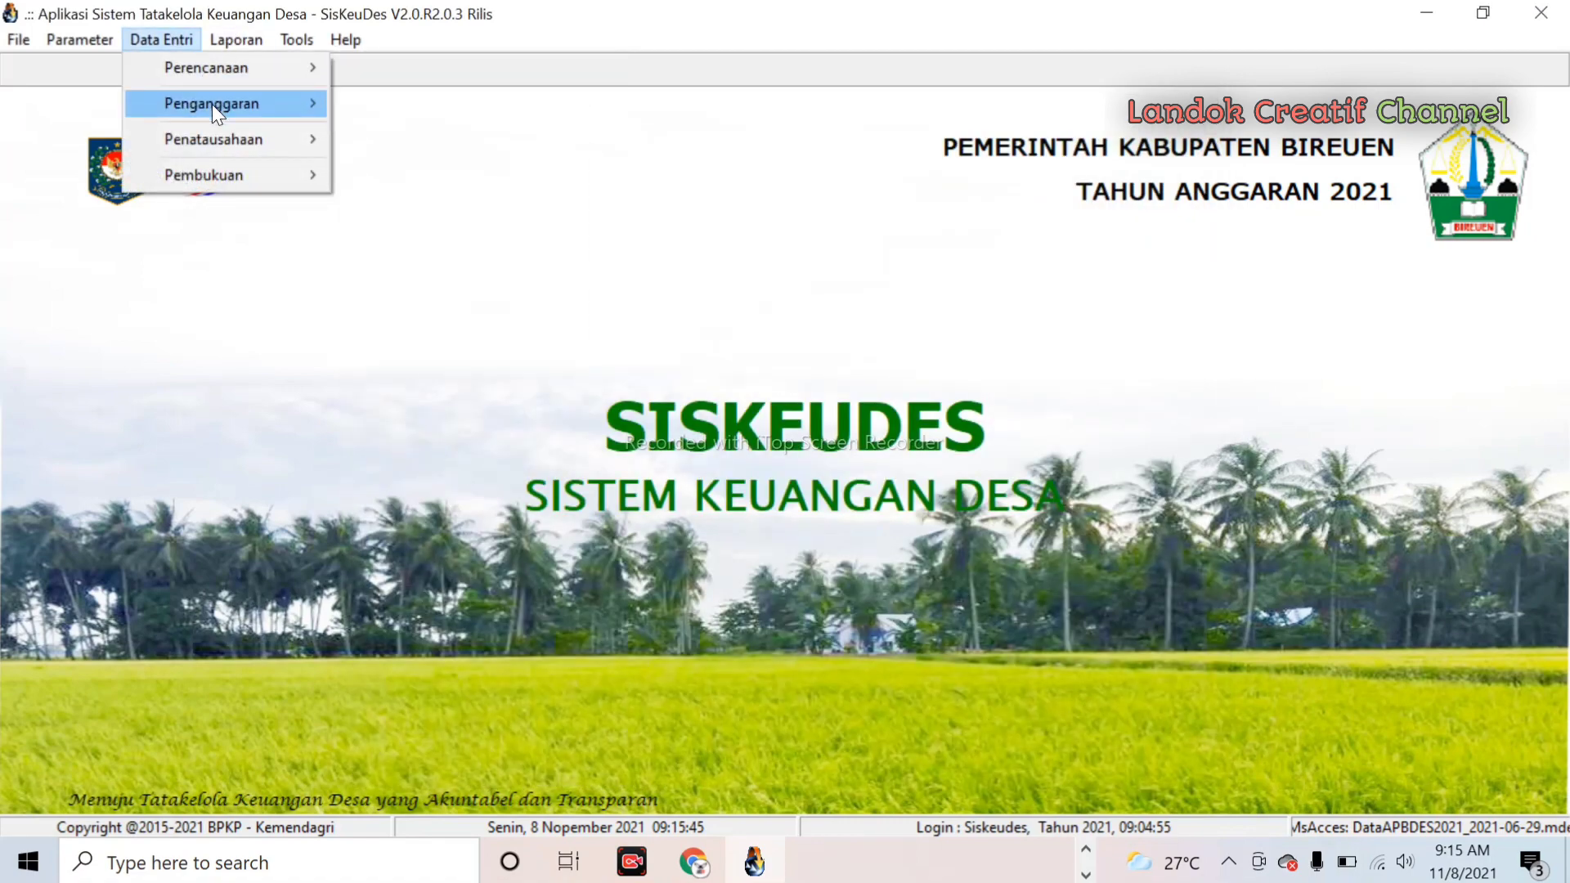
{"action": "mouse_move", "coordinate": [213, 104]}
{"action": "left_click", "coordinate": [415, 108]}
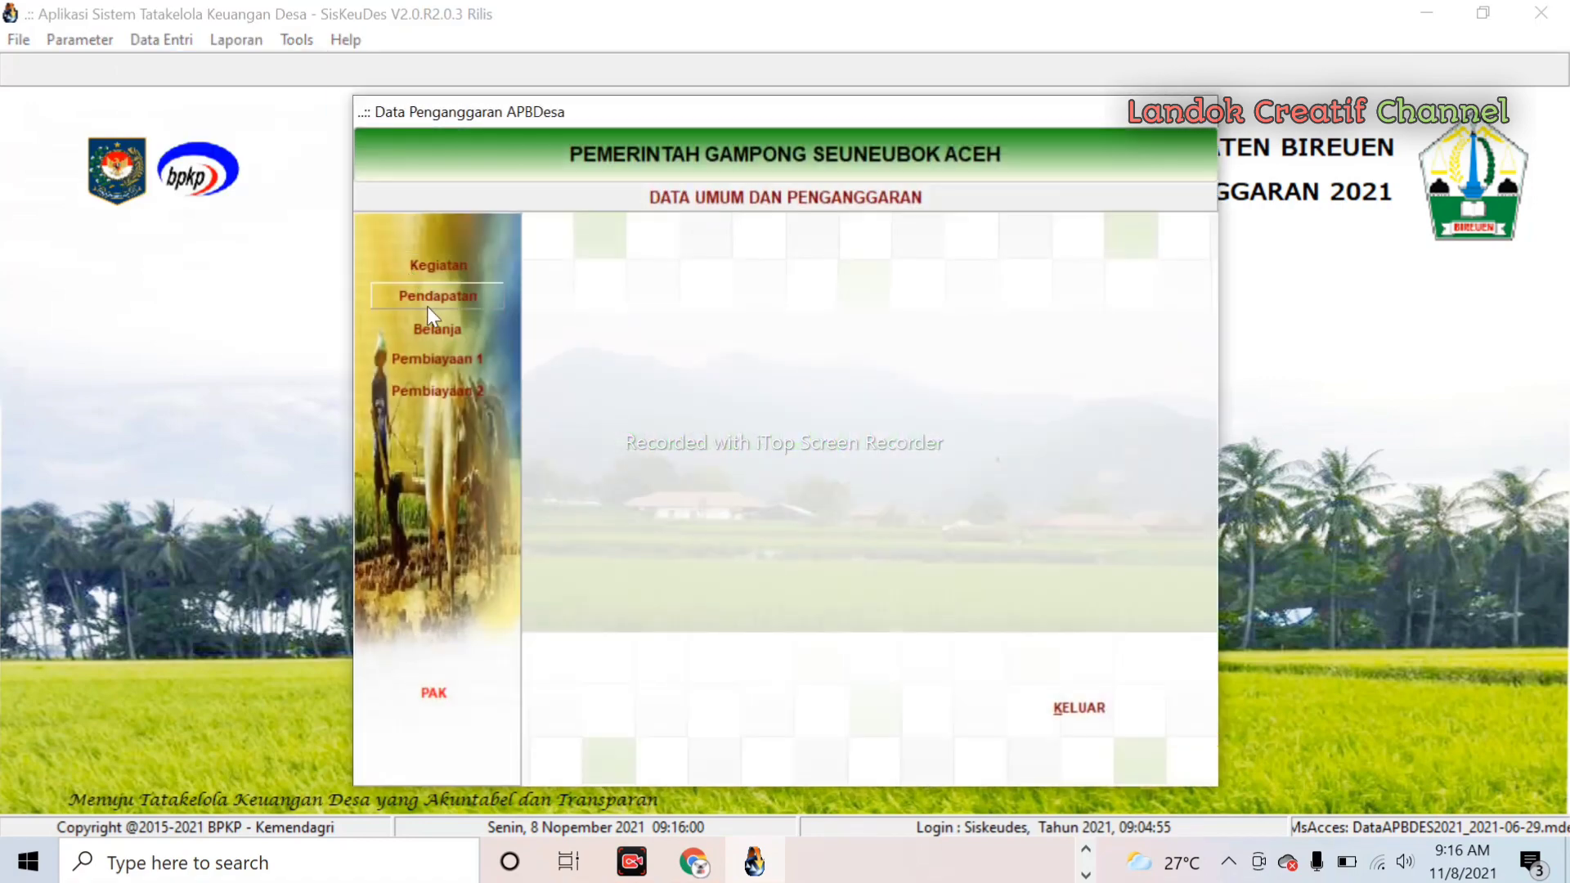
{"action": "left_click", "coordinate": [431, 296]}
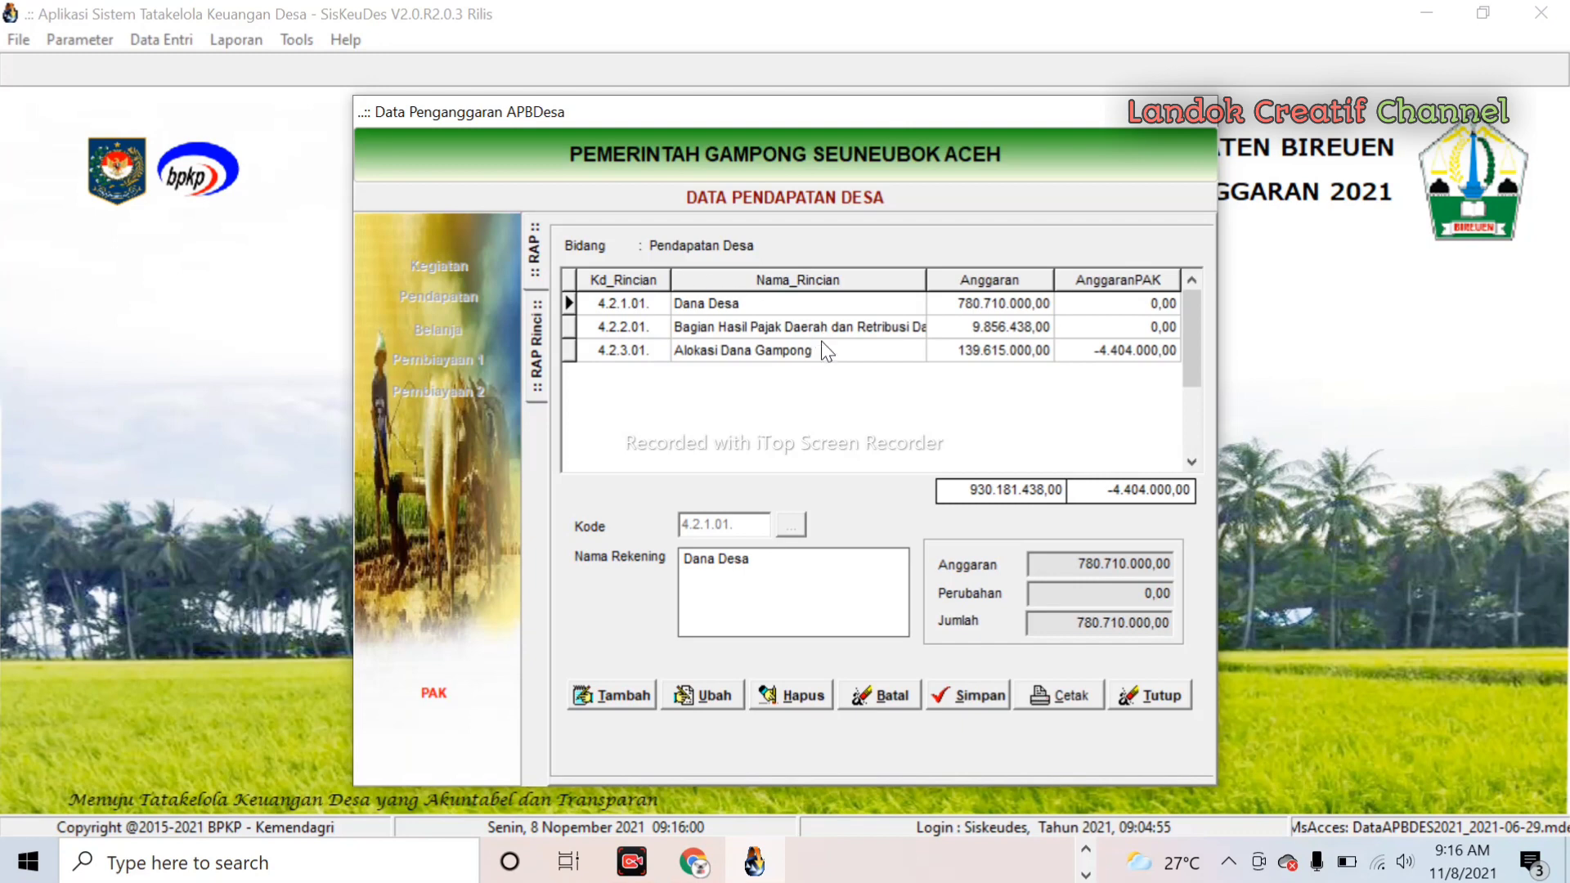
- Prefix Dana Desa's unit price with 1 to make it 1.780.710.000, save, and exit the budgeting window
{"action": "double_click", "coordinate": [738, 303]}
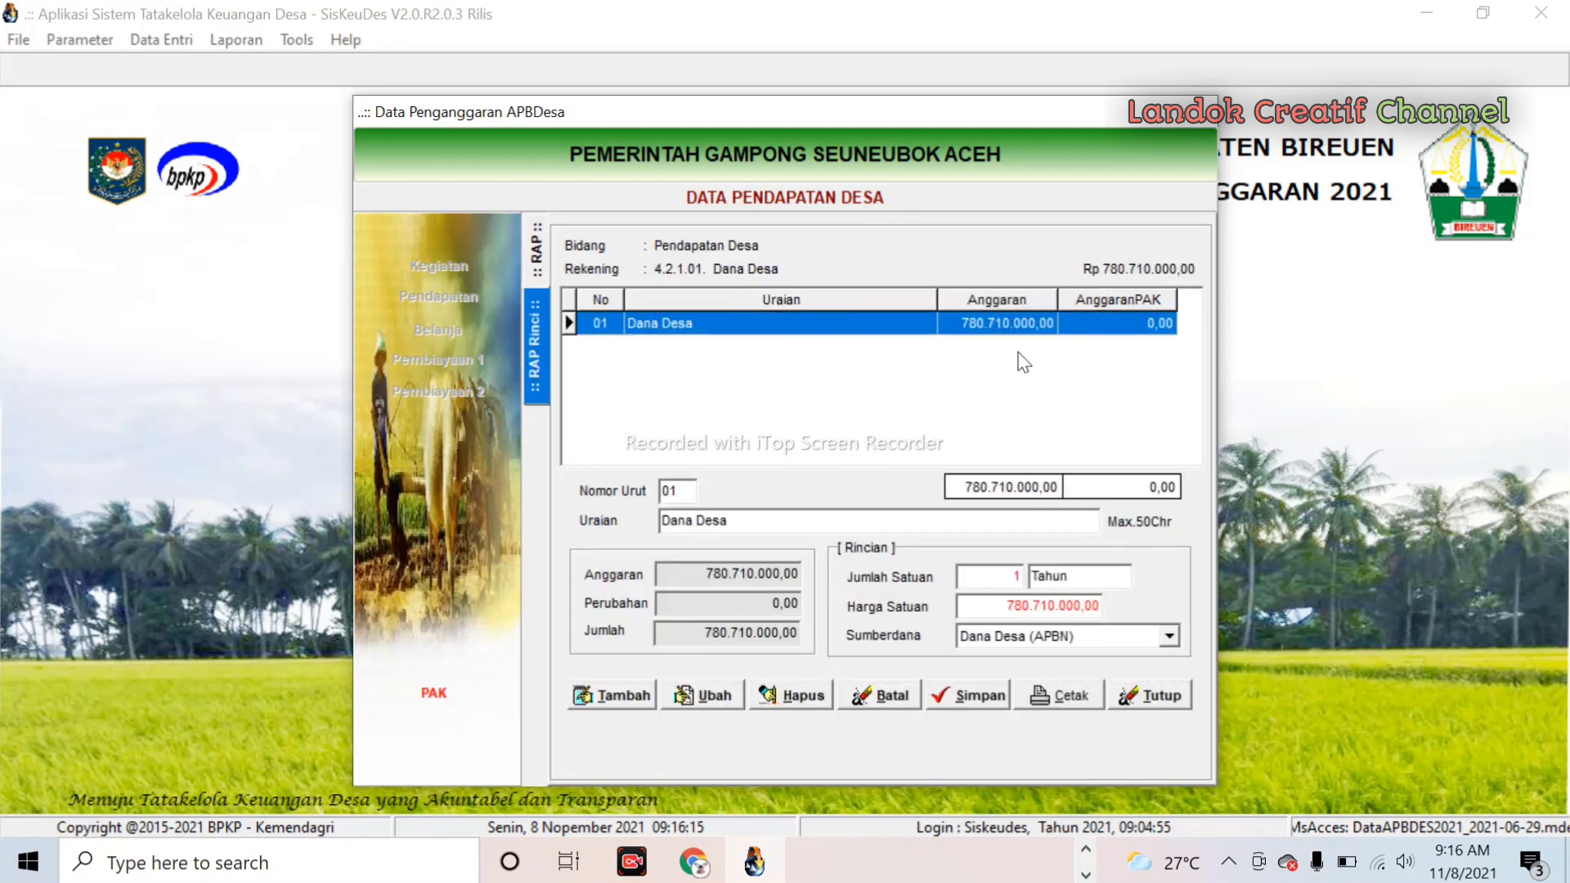
{"action": "left_click", "coordinate": [705, 693]}
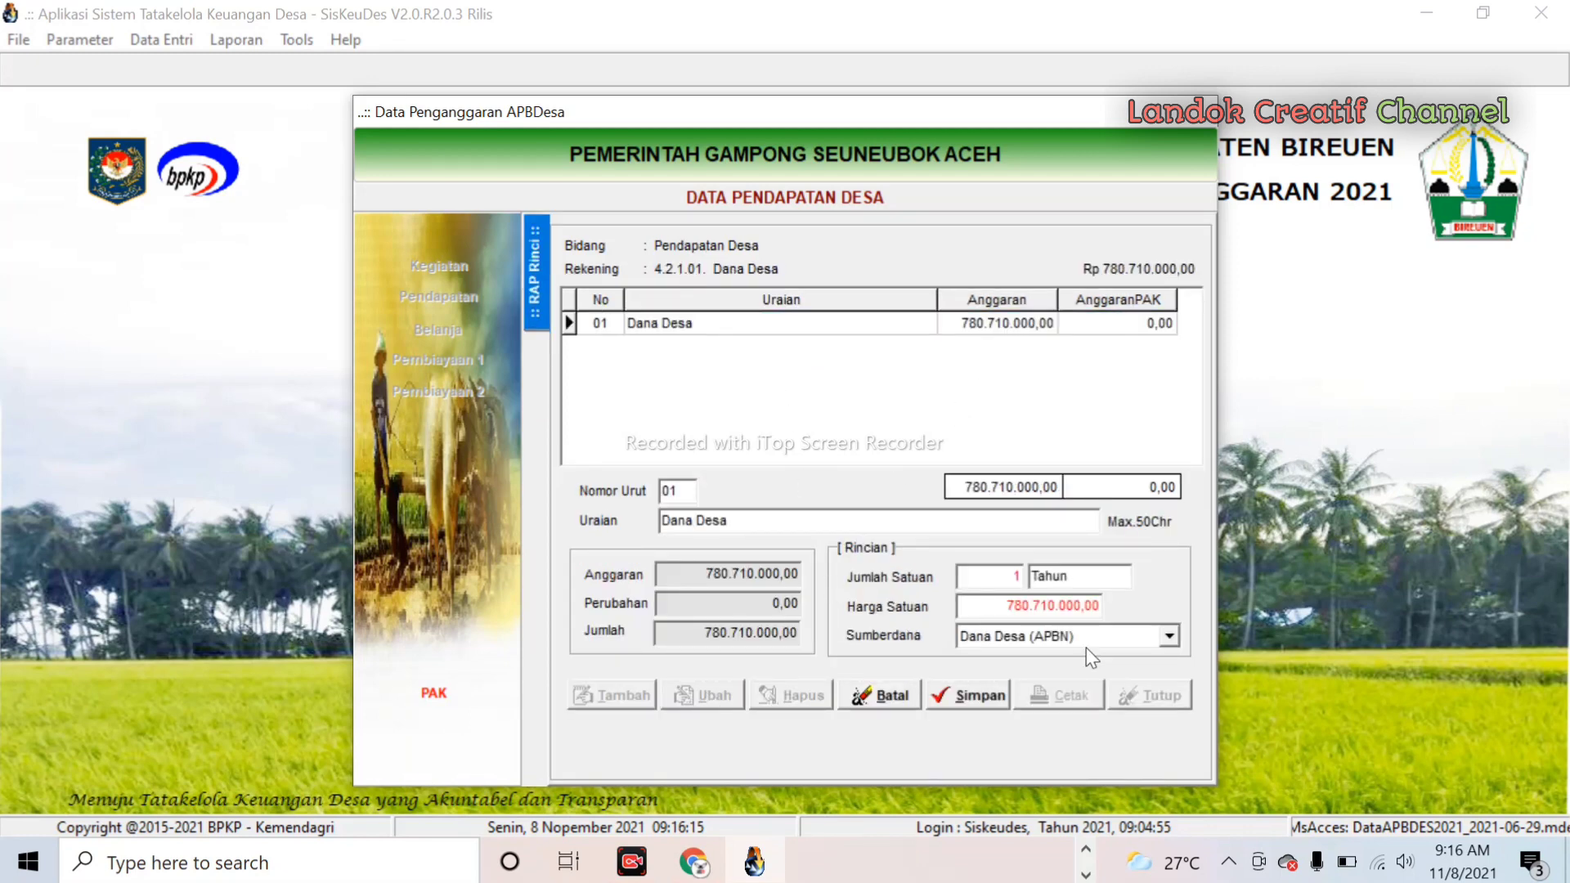
{"action": "left_click", "coordinate": [987, 605]}
{"action": "left_click", "coordinate": [962, 606]}
{"action": "type", "text": "1"}
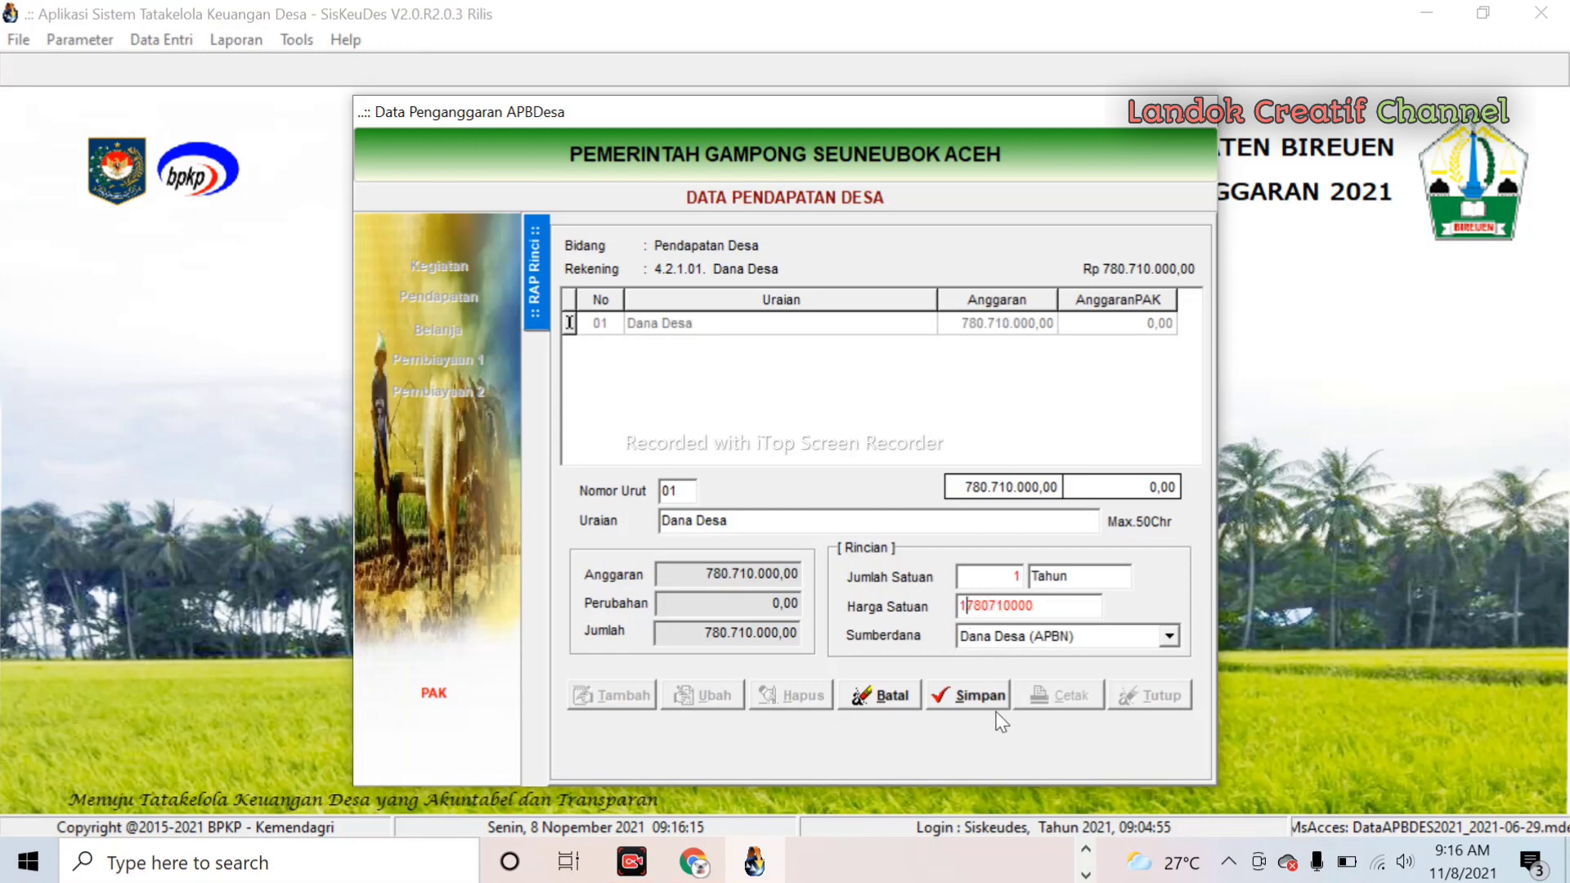
{"action": "left_click", "coordinate": [985, 698]}
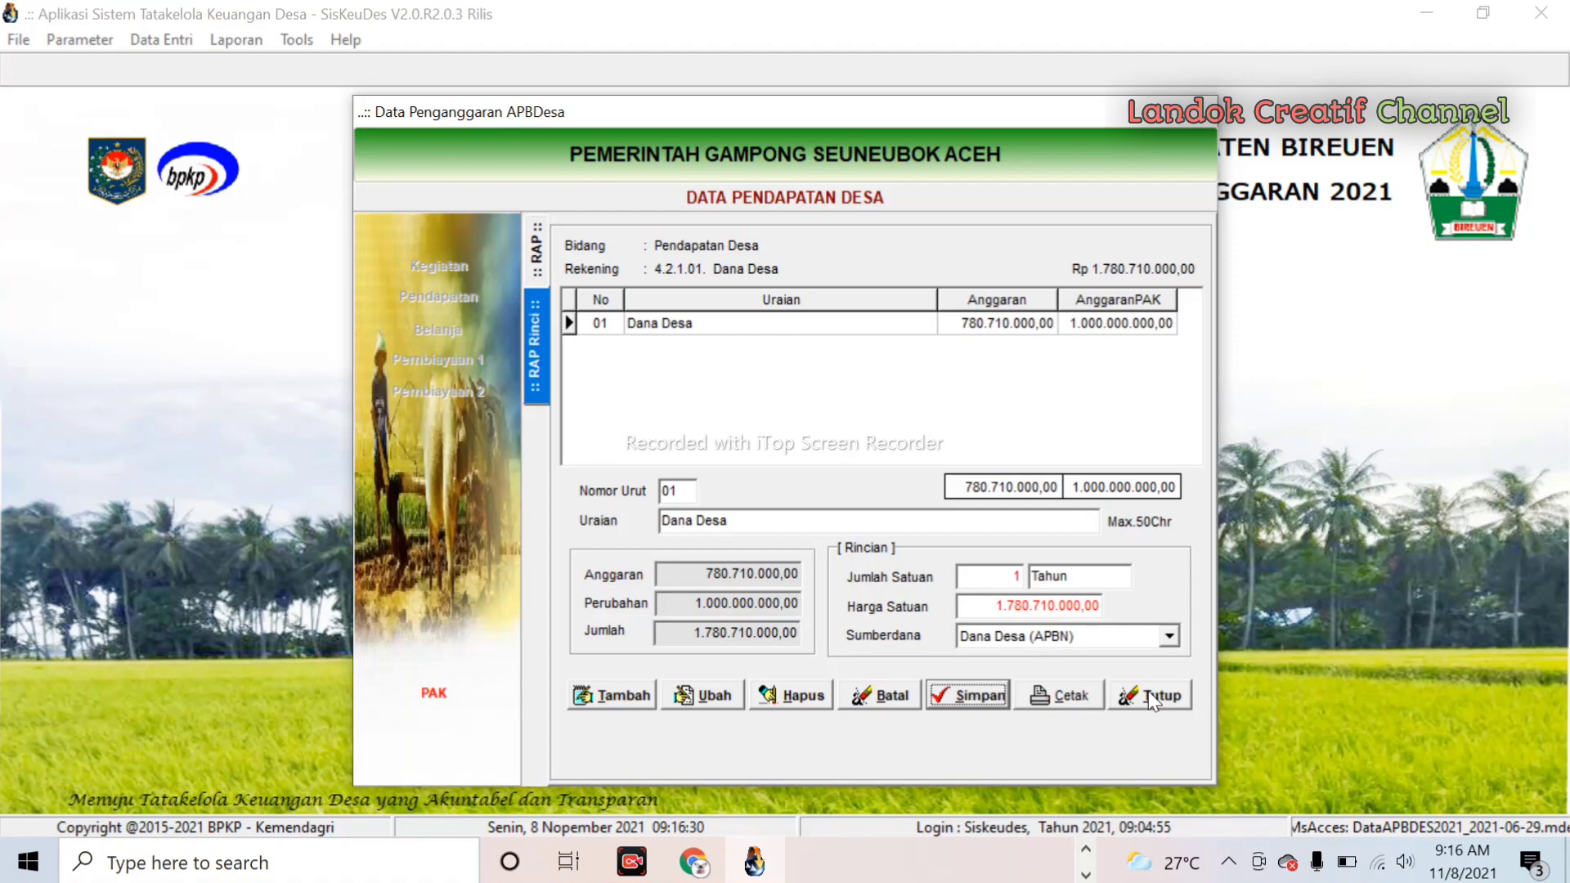
{"action": "left_click", "coordinate": [1151, 697]}
{"action": "left_click", "coordinate": [1080, 709]}
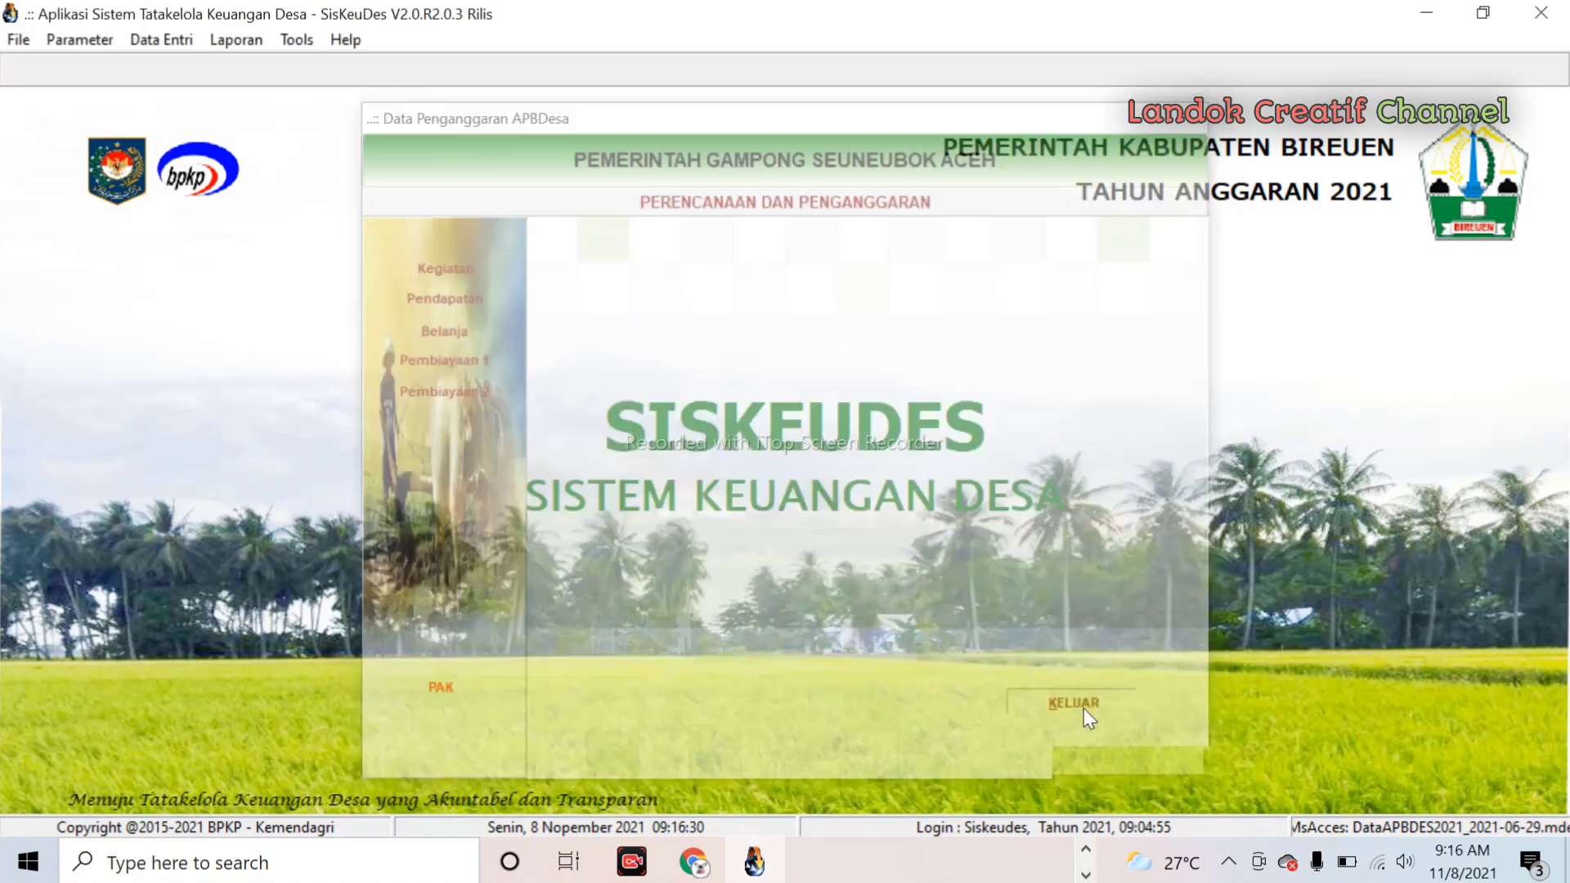
- Reopen the expense budget and go to Pembinaan PKK's Belanja Modal Lainnya item details
{"action": "left_click", "coordinate": [236, 39]}
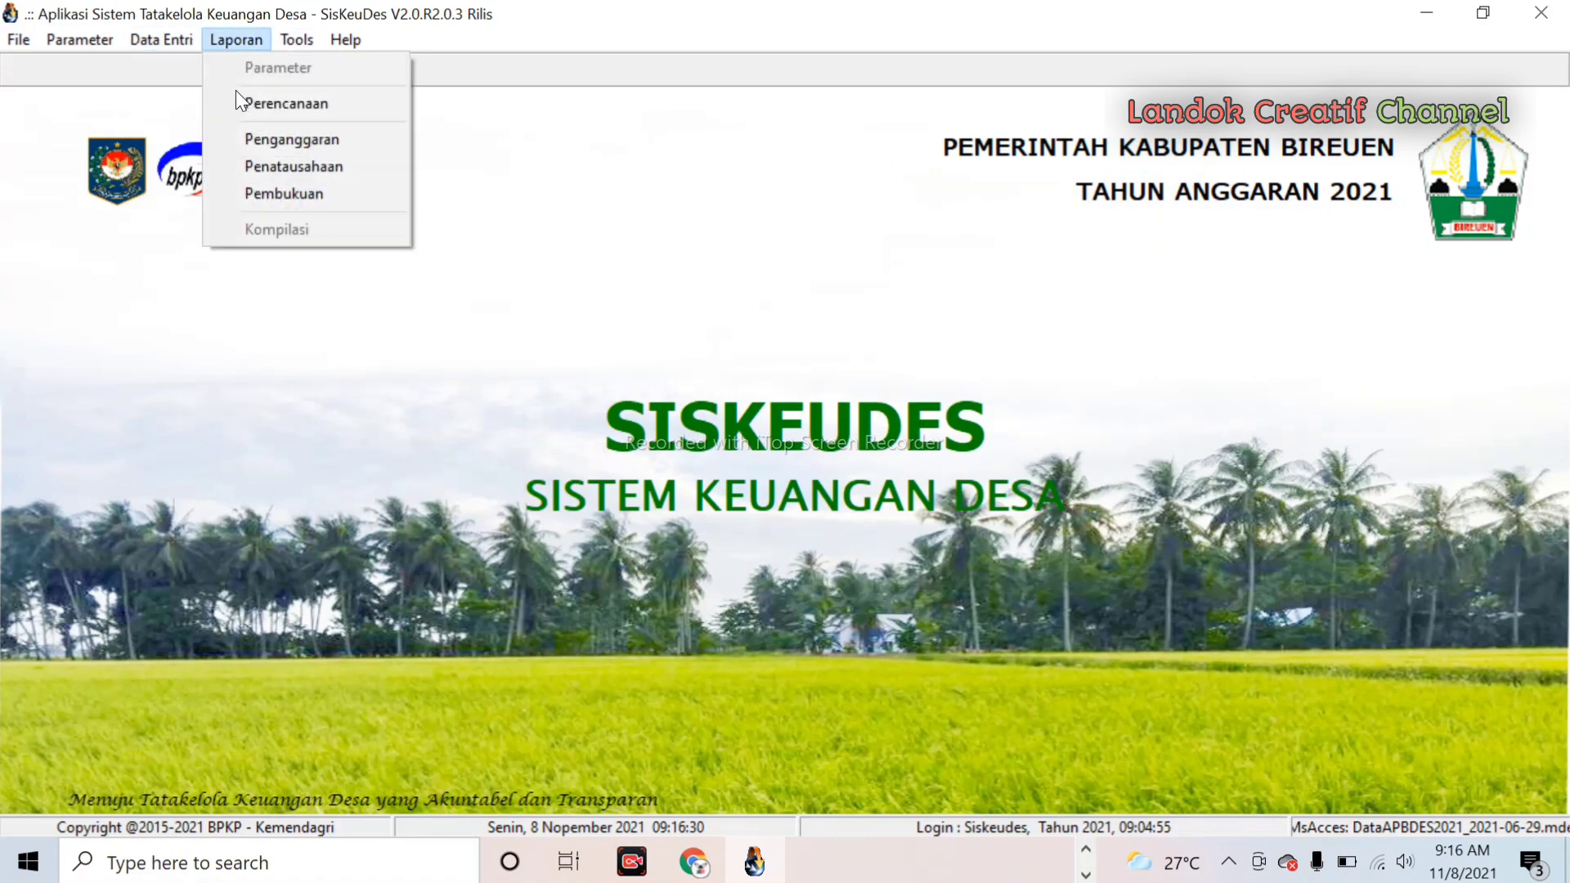
{"action": "left_click", "coordinate": [159, 67]}
{"action": "left_click", "coordinate": [159, 41]}
{"action": "mouse_move", "coordinate": [205, 111]}
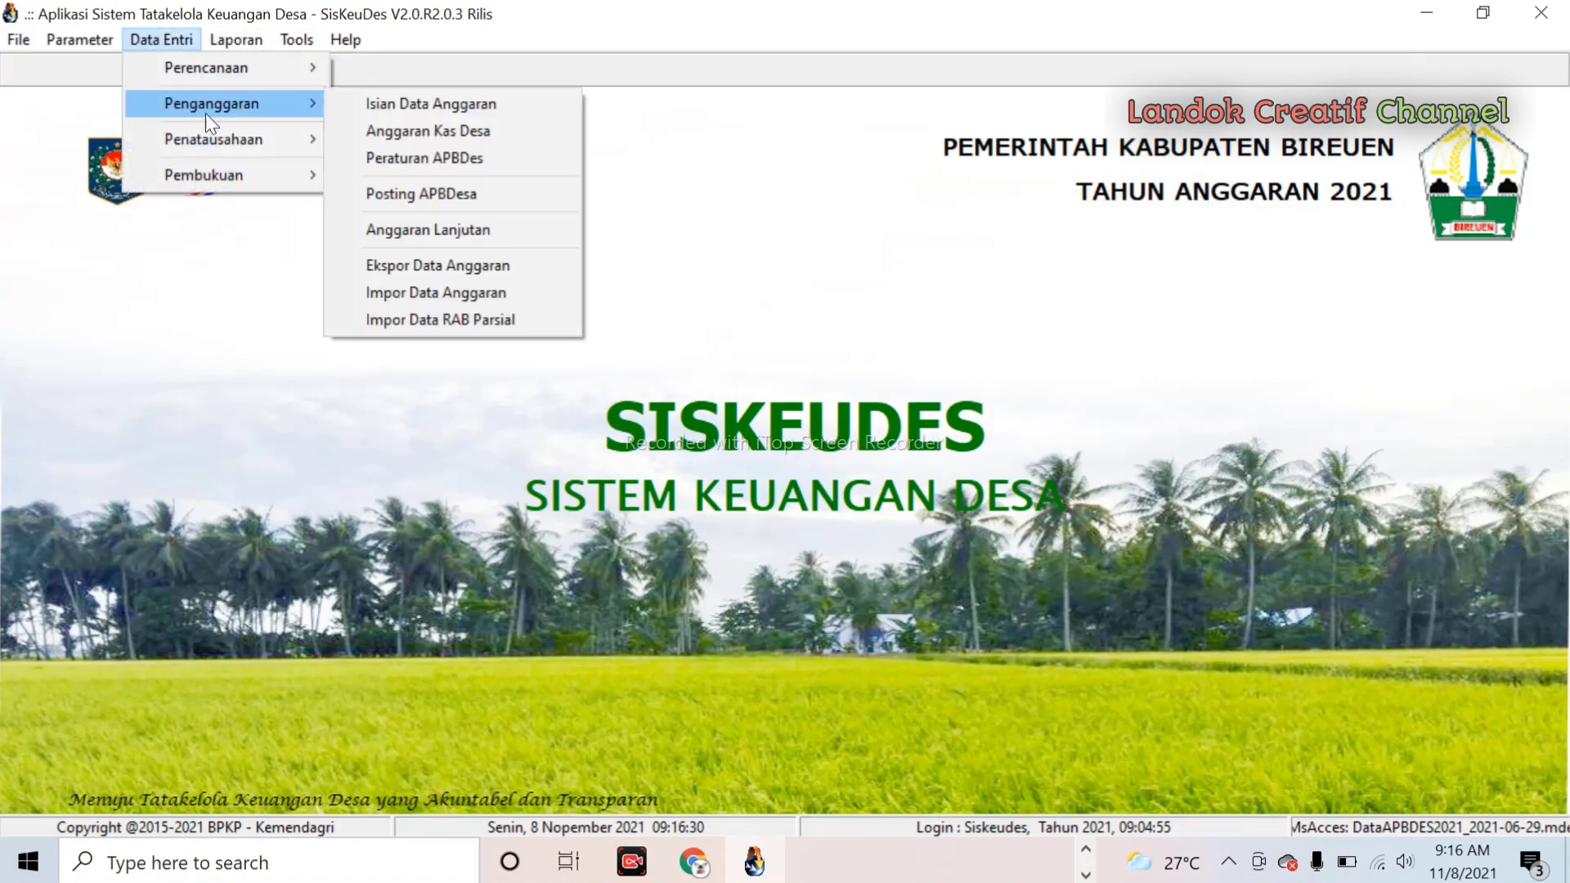
{"action": "left_click", "coordinate": [399, 112]}
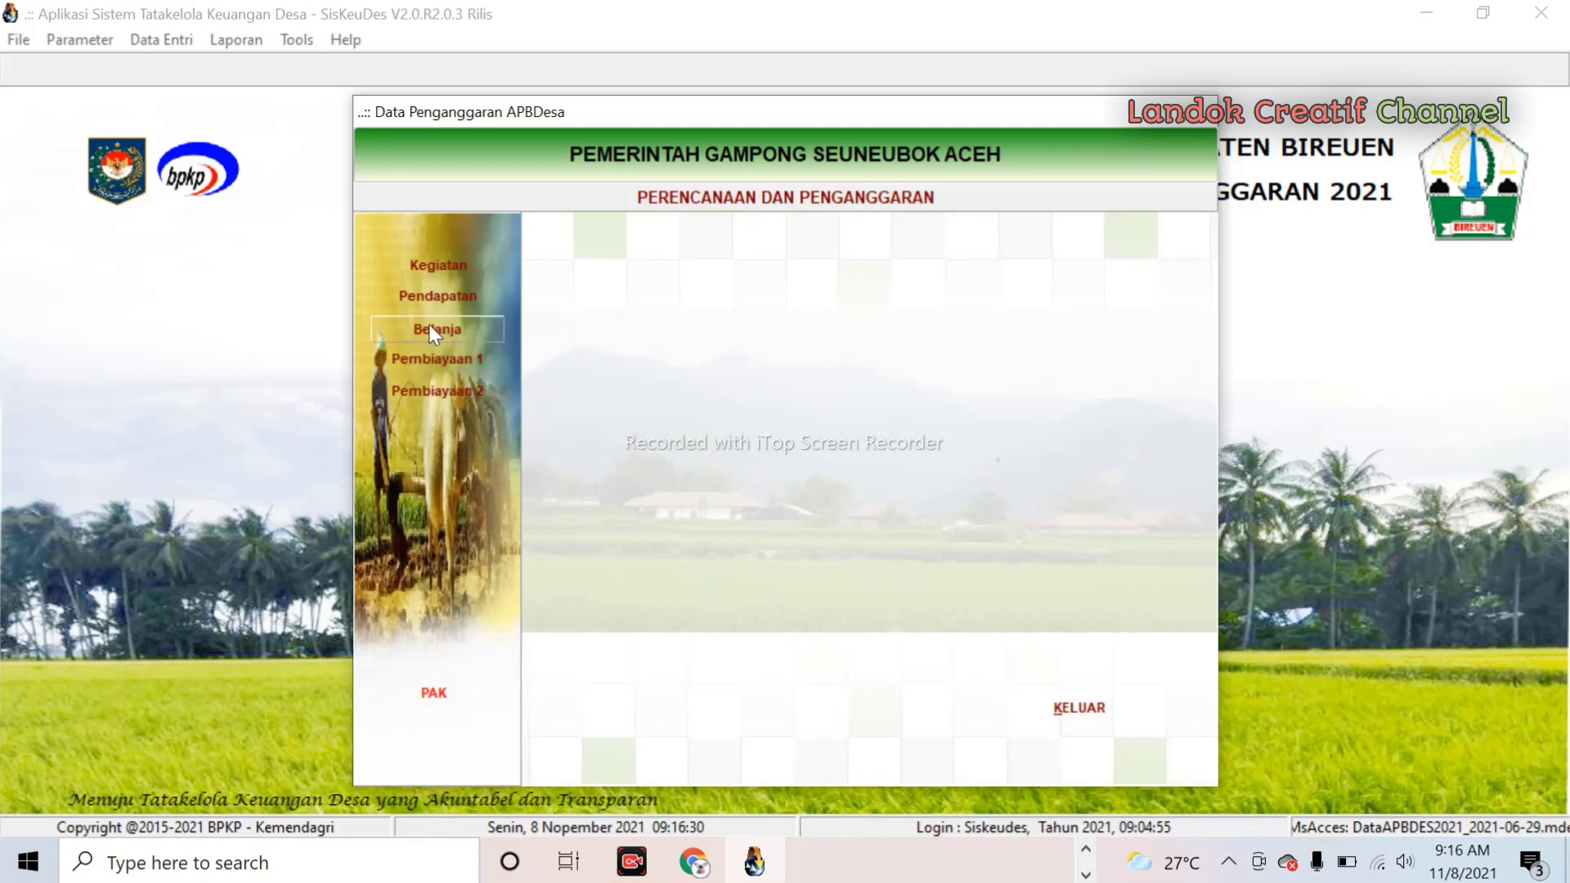
{"action": "left_click", "coordinate": [431, 328]}
{"action": "double_click", "coordinate": [847, 320]}
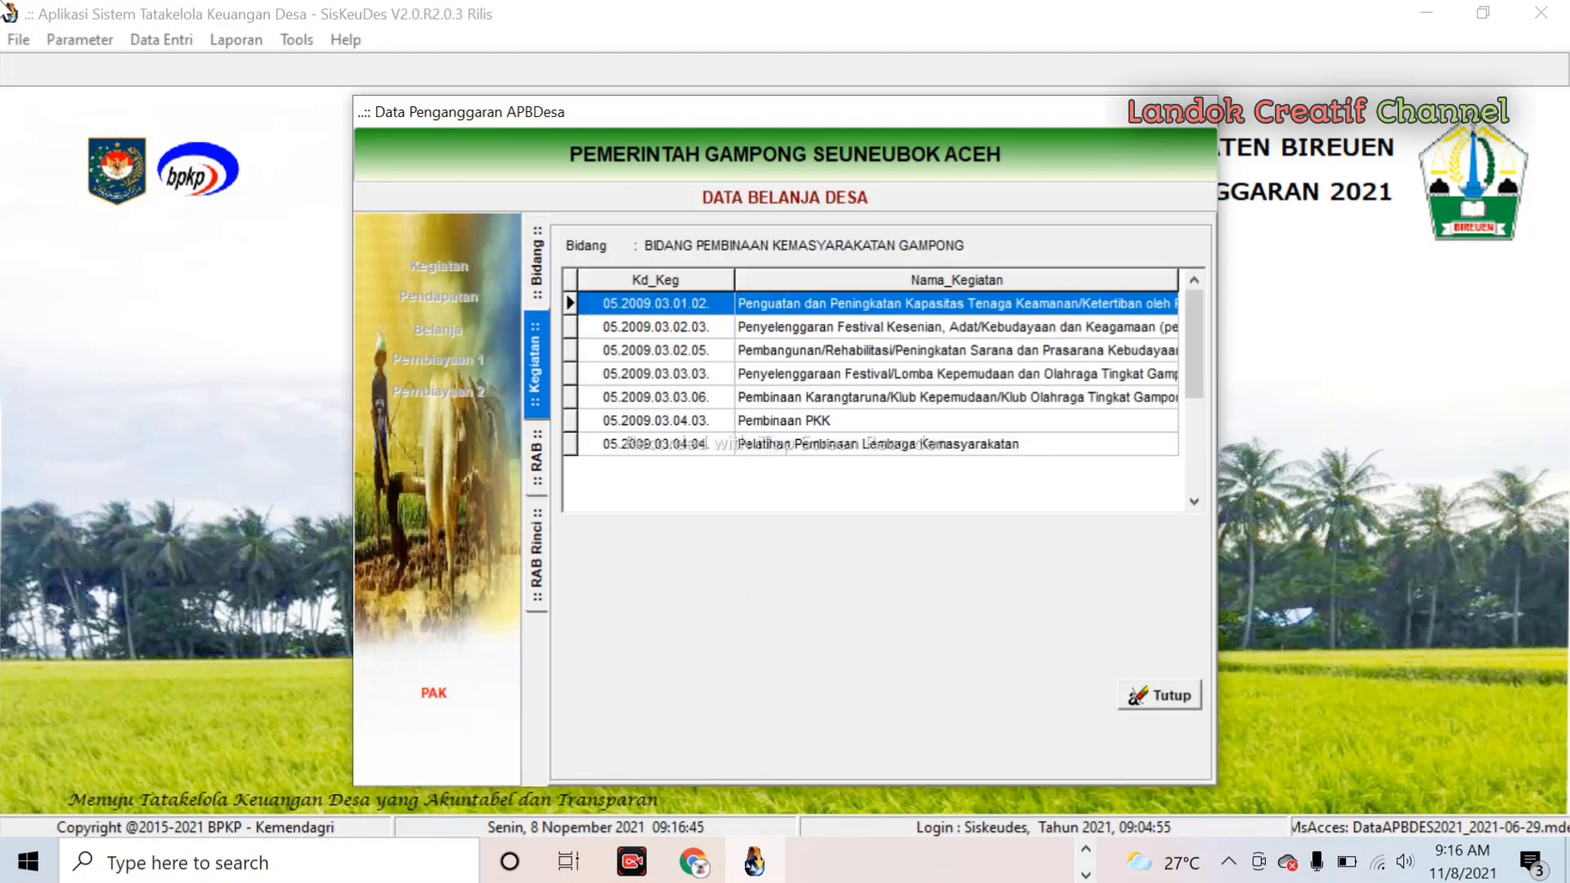
{"action": "double_click", "coordinate": [797, 422]}
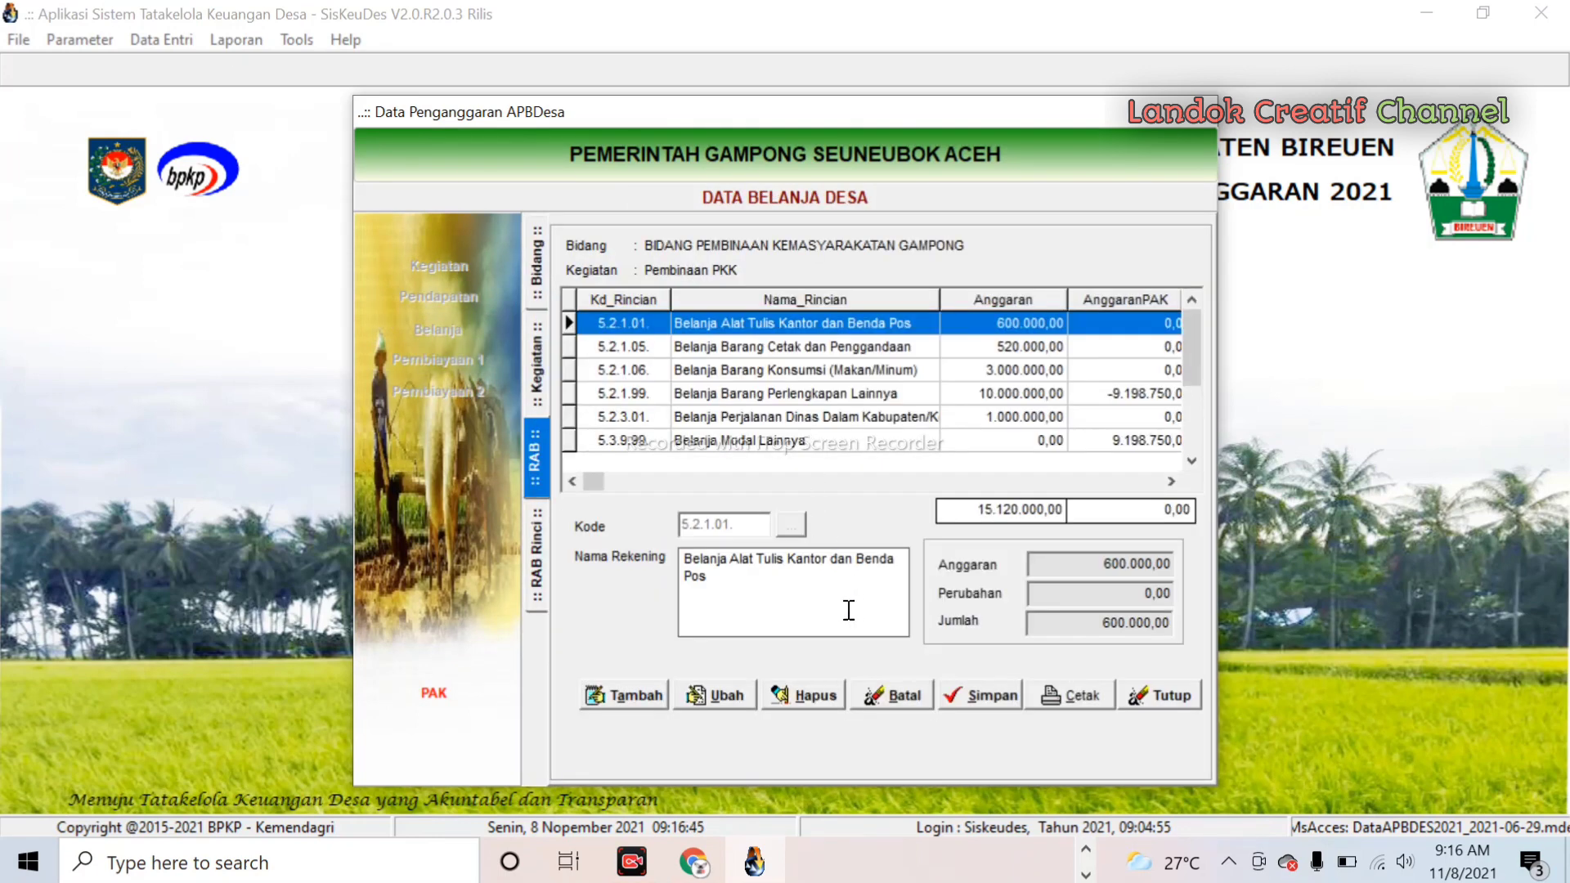
{"action": "double_click", "coordinate": [807, 435]}
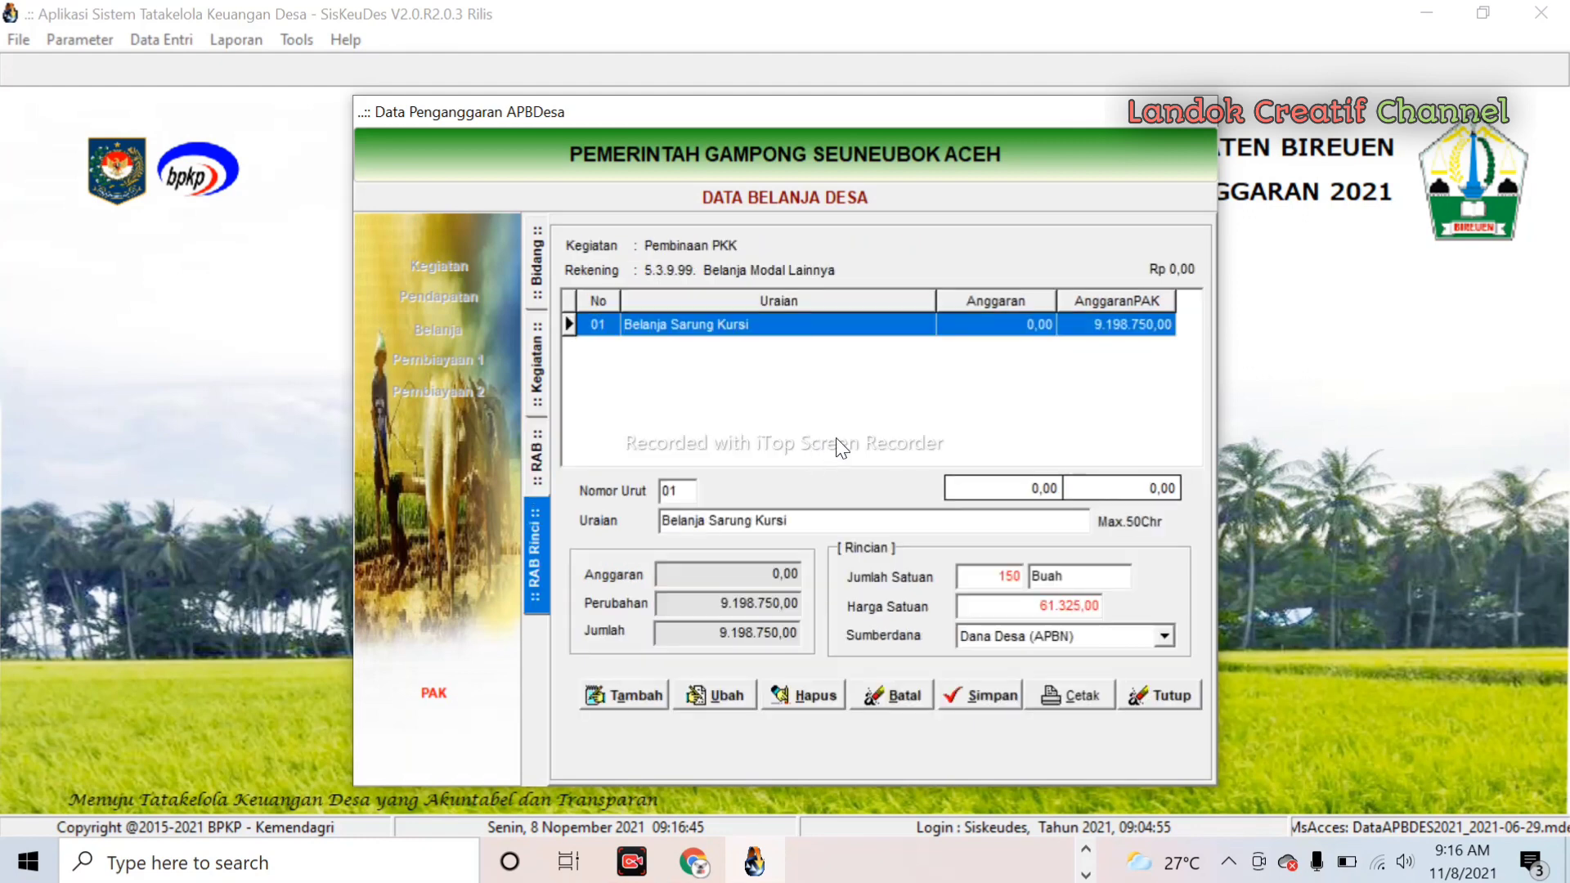
- Add Belanja Perlengkapan Fardhu Kifayah, 1 unit at 10035000 from Dana Desa (APBN), and save
{"action": "left_click", "coordinate": [640, 693]}
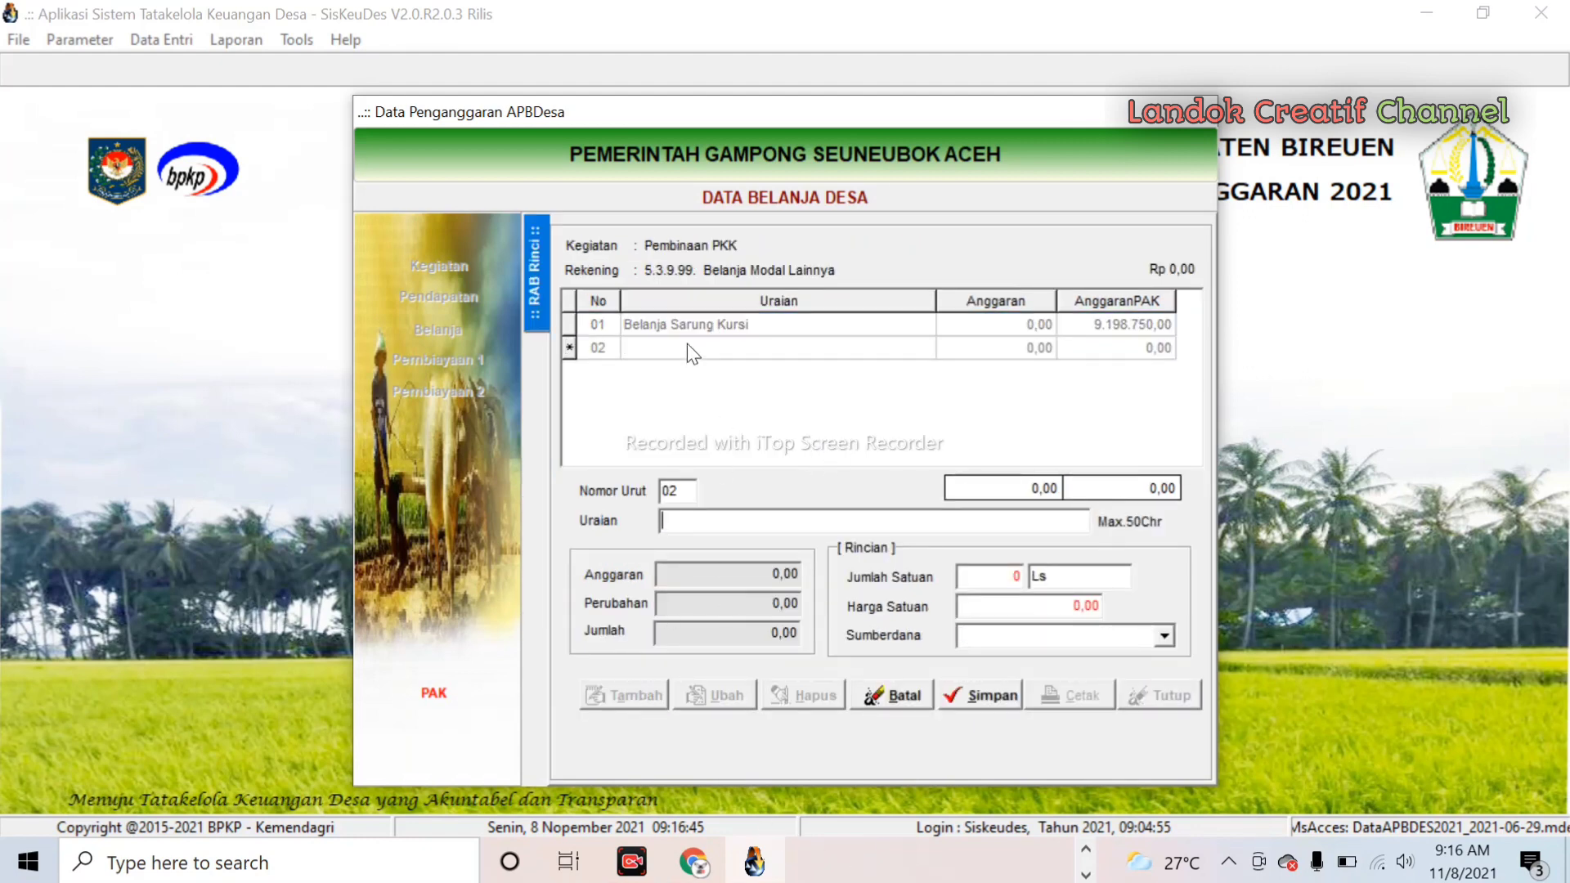
{"action": "type", "text": "Belanja Perlengkapan Fa"}
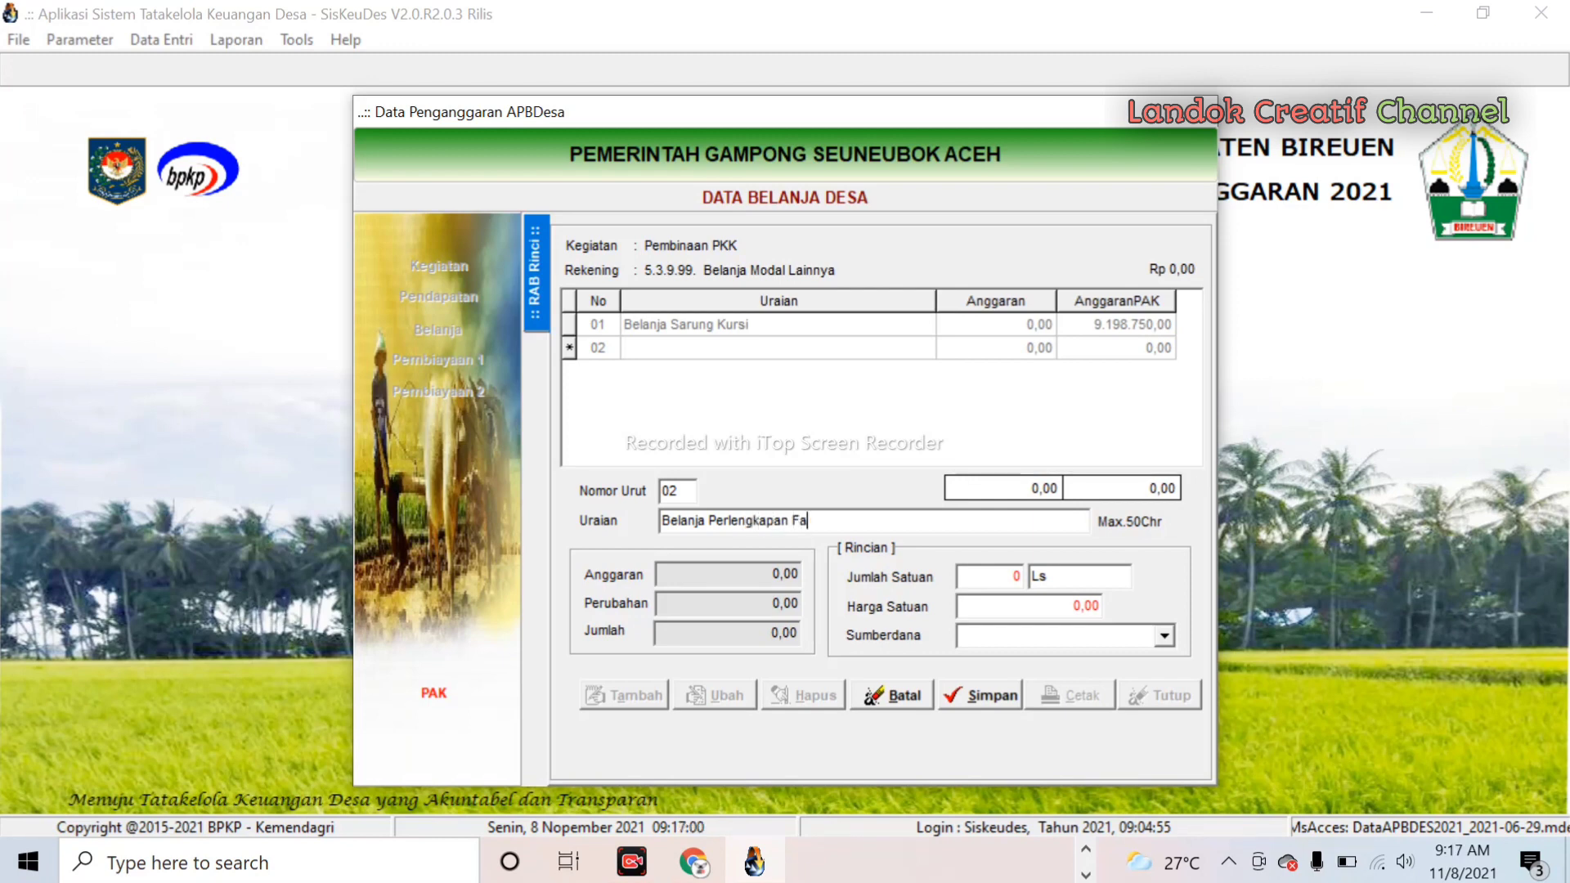
{"action": "type", "text": "rdhu Kifayah"}
{"action": "left_click", "coordinate": [974, 579]}
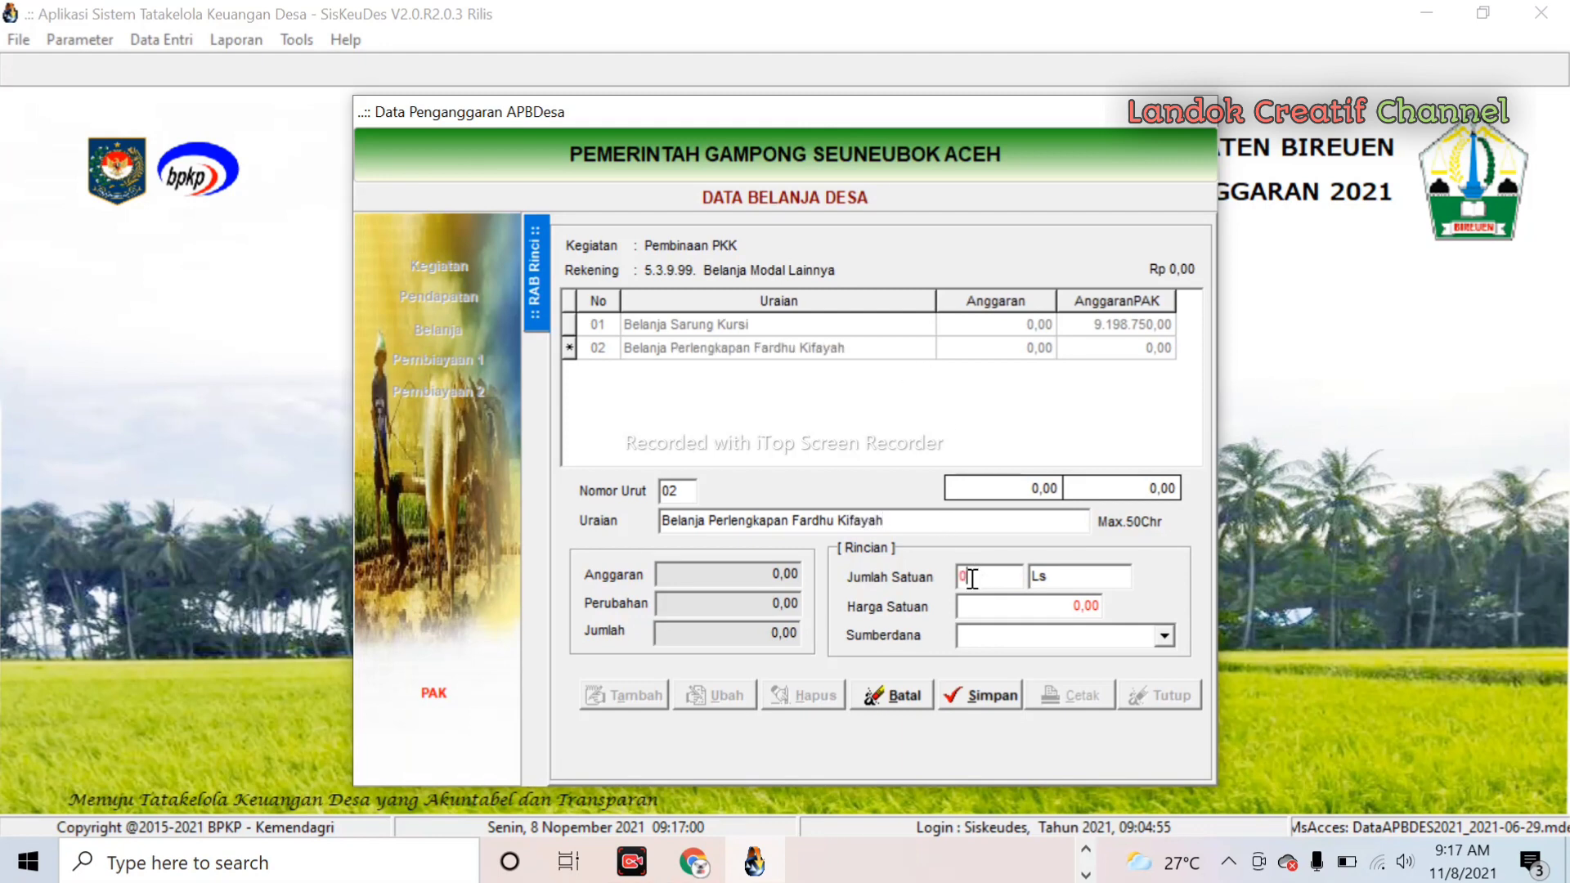
{"action": "type", "text": "1"}
{"action": "left_click", "coordinate": [985, 607]}
{"action": "type", "text": "100"}
{"action": "left_click_drag", "start_coordinate": [1014, 604], "coordinate": [855, 641]}
{"action": "type", "text": "10035000"}
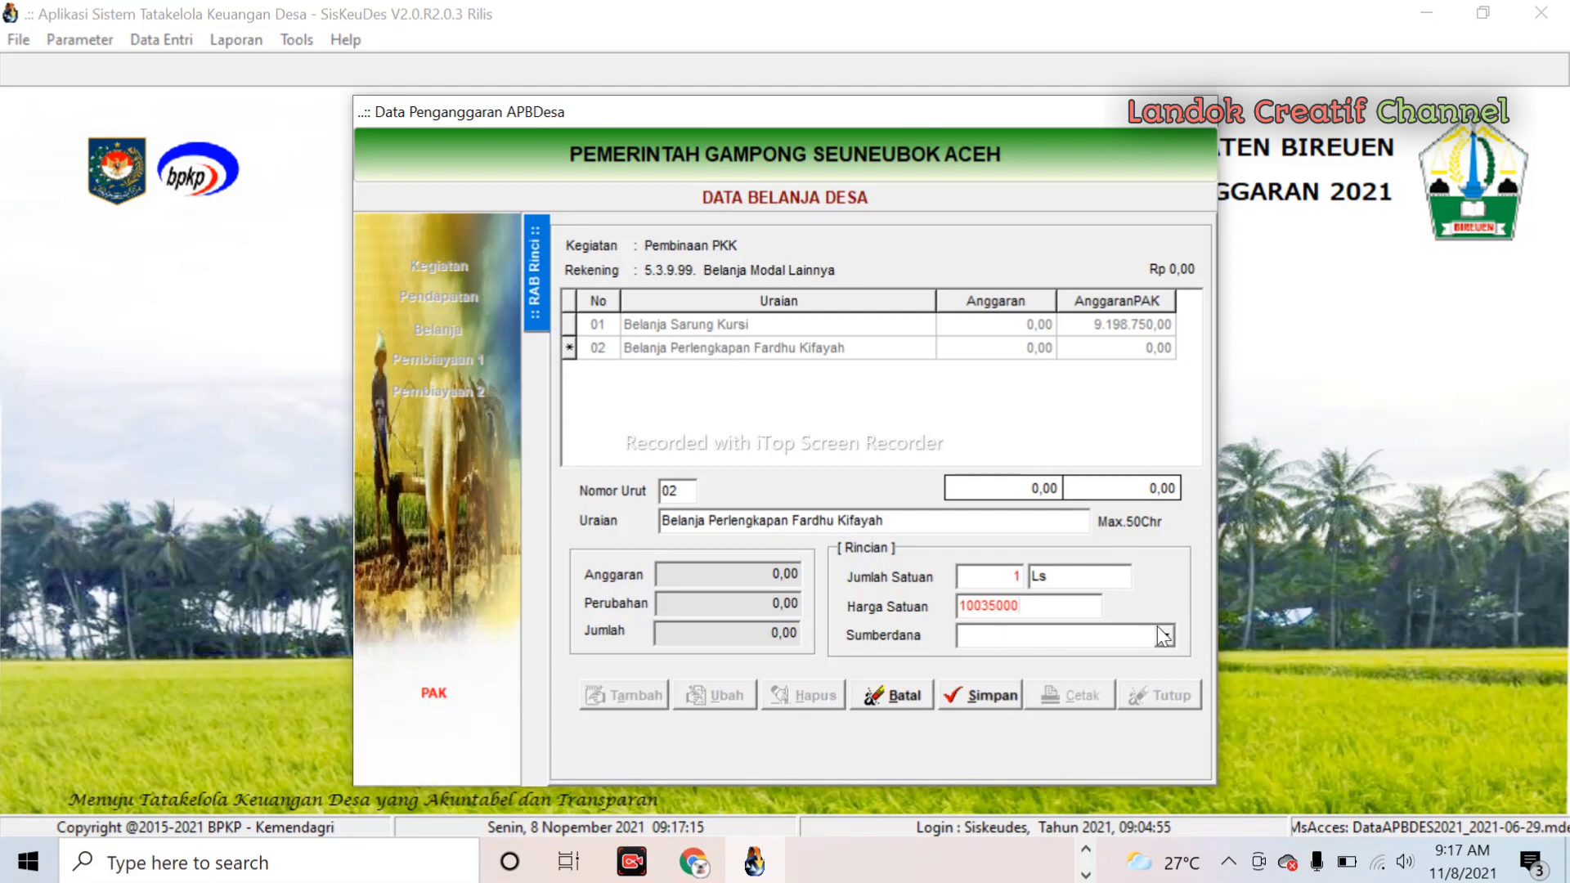
{"action": "left_click", "coordinate": [1164, 636]}
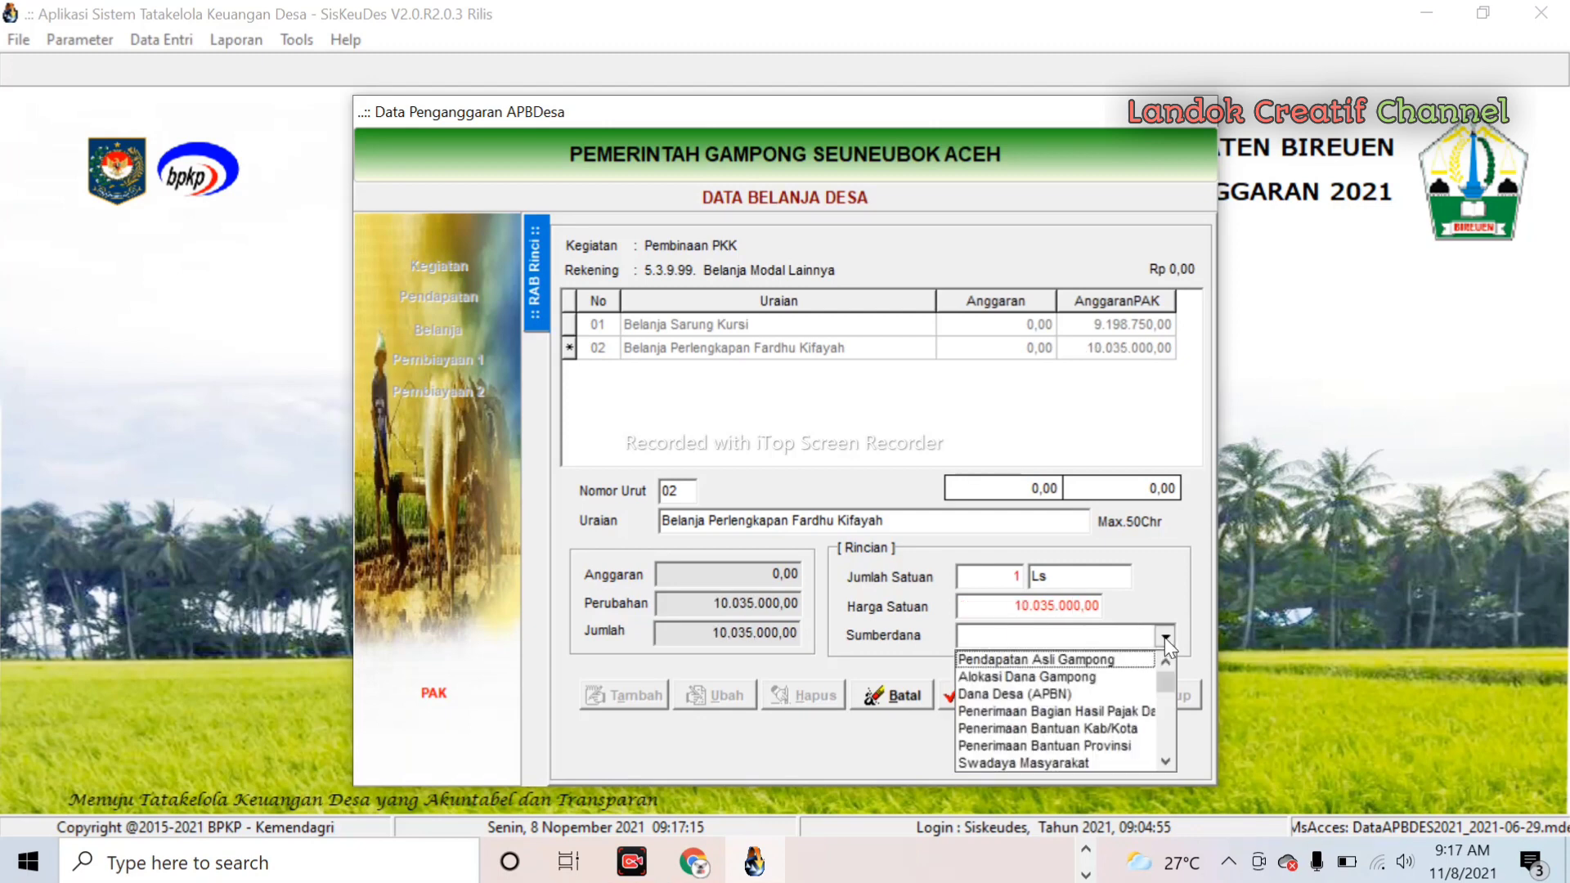
{"action": "left_click", "coordinate": [1018, 694]}
{"action": "left_click", "coordinate": [1003, 697]}
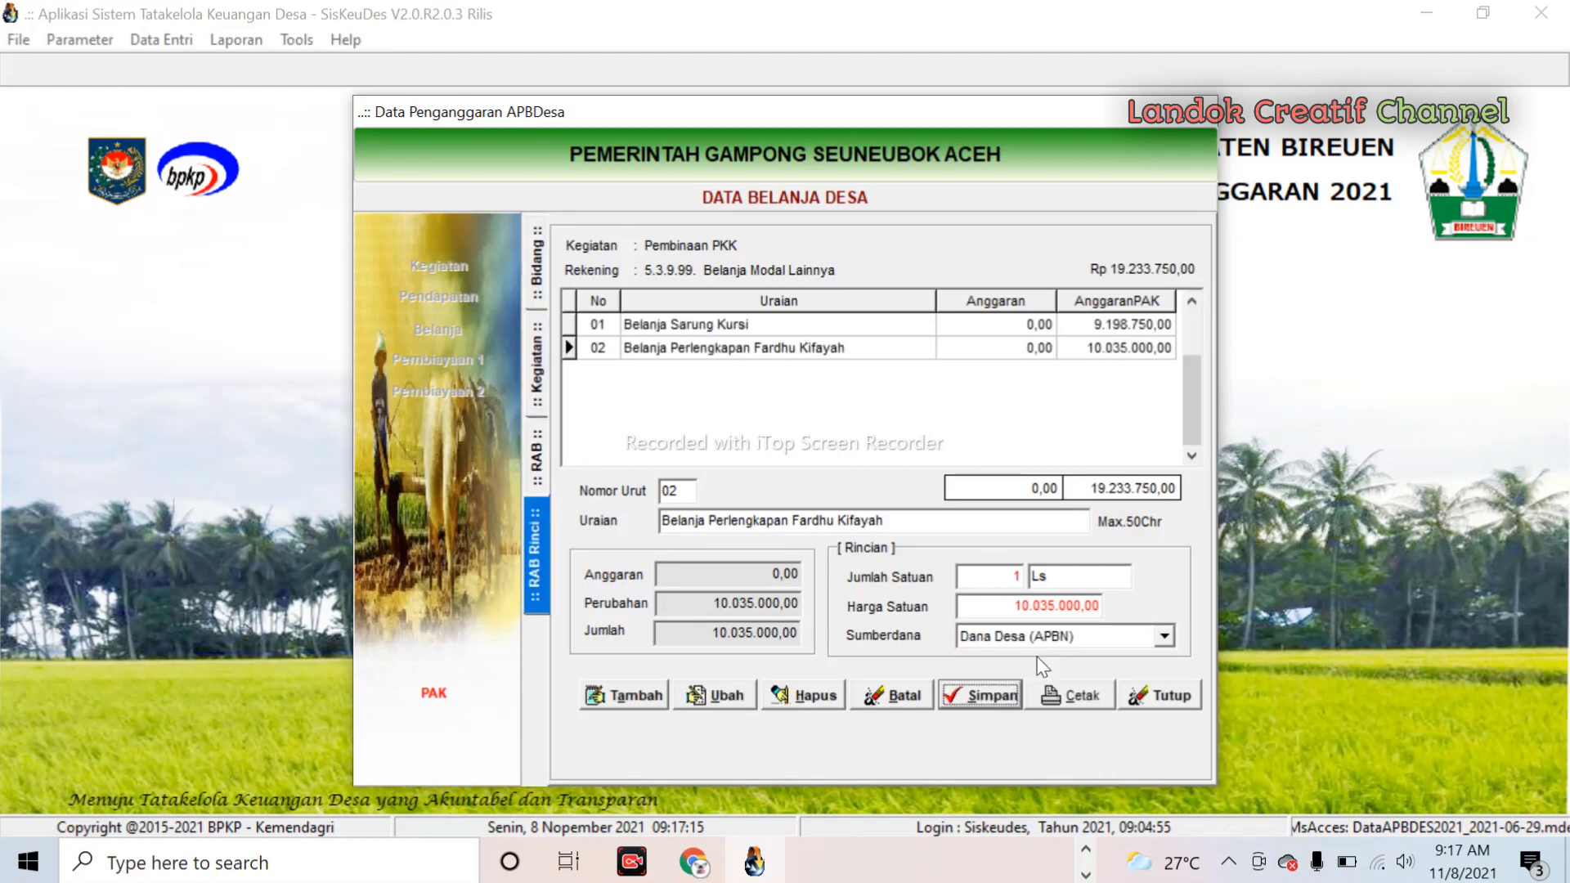
- Review both pages of the Perubahan RAB preview for Pembinaan PKK, then close it and the spending form
{"action": "left_click", "coordinate": [1080, 701]}
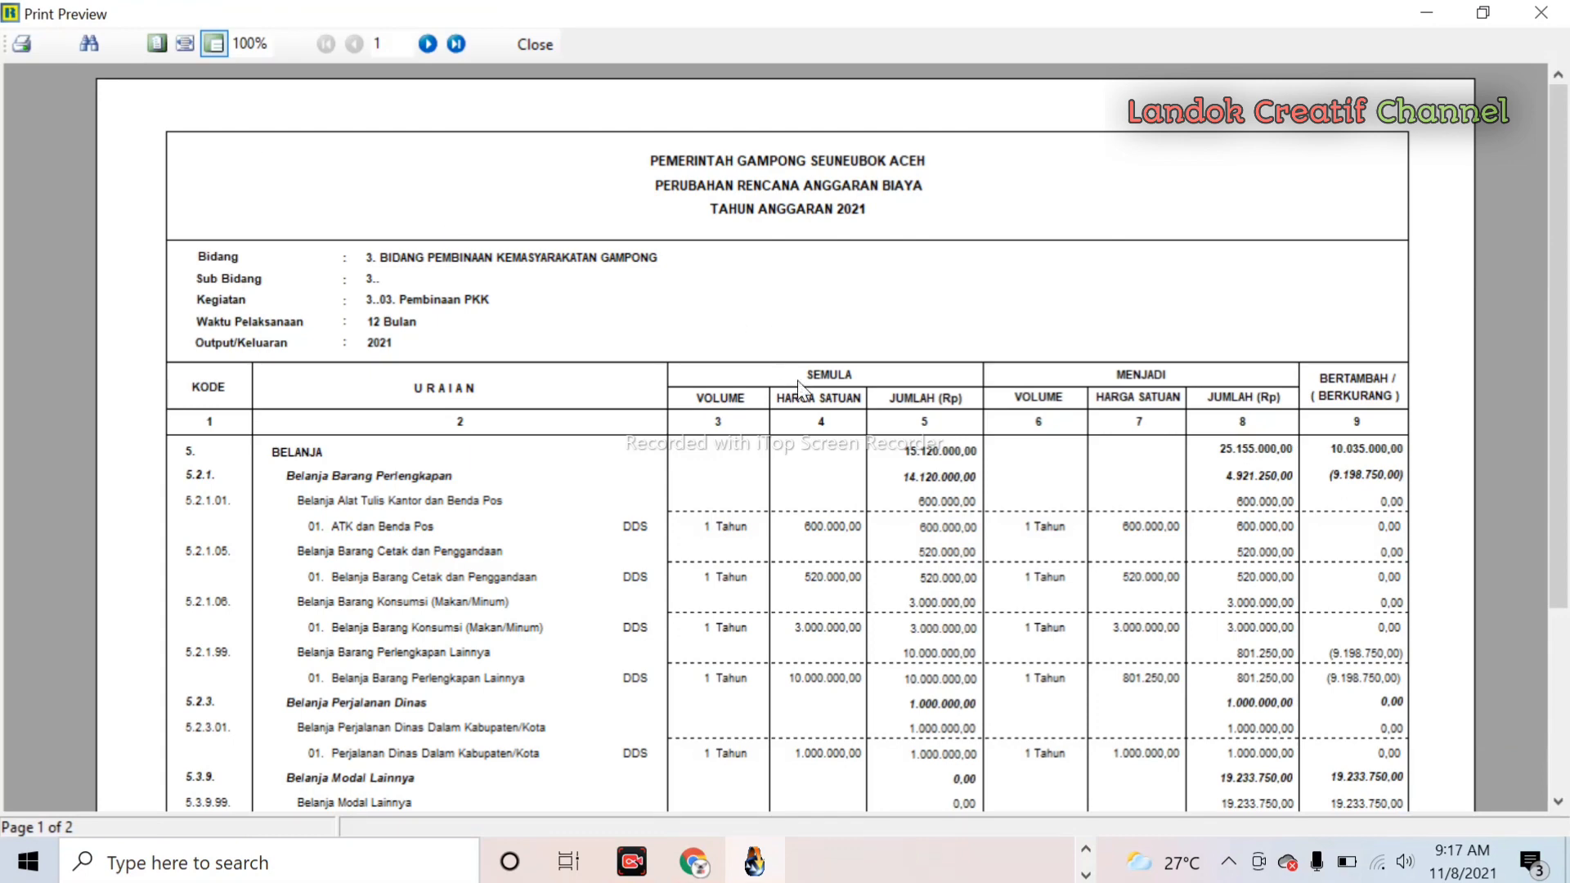
{"action": "scroll", "coordinate": [808, 400], "scroll_direction": "down", "scroll_amount": 3}
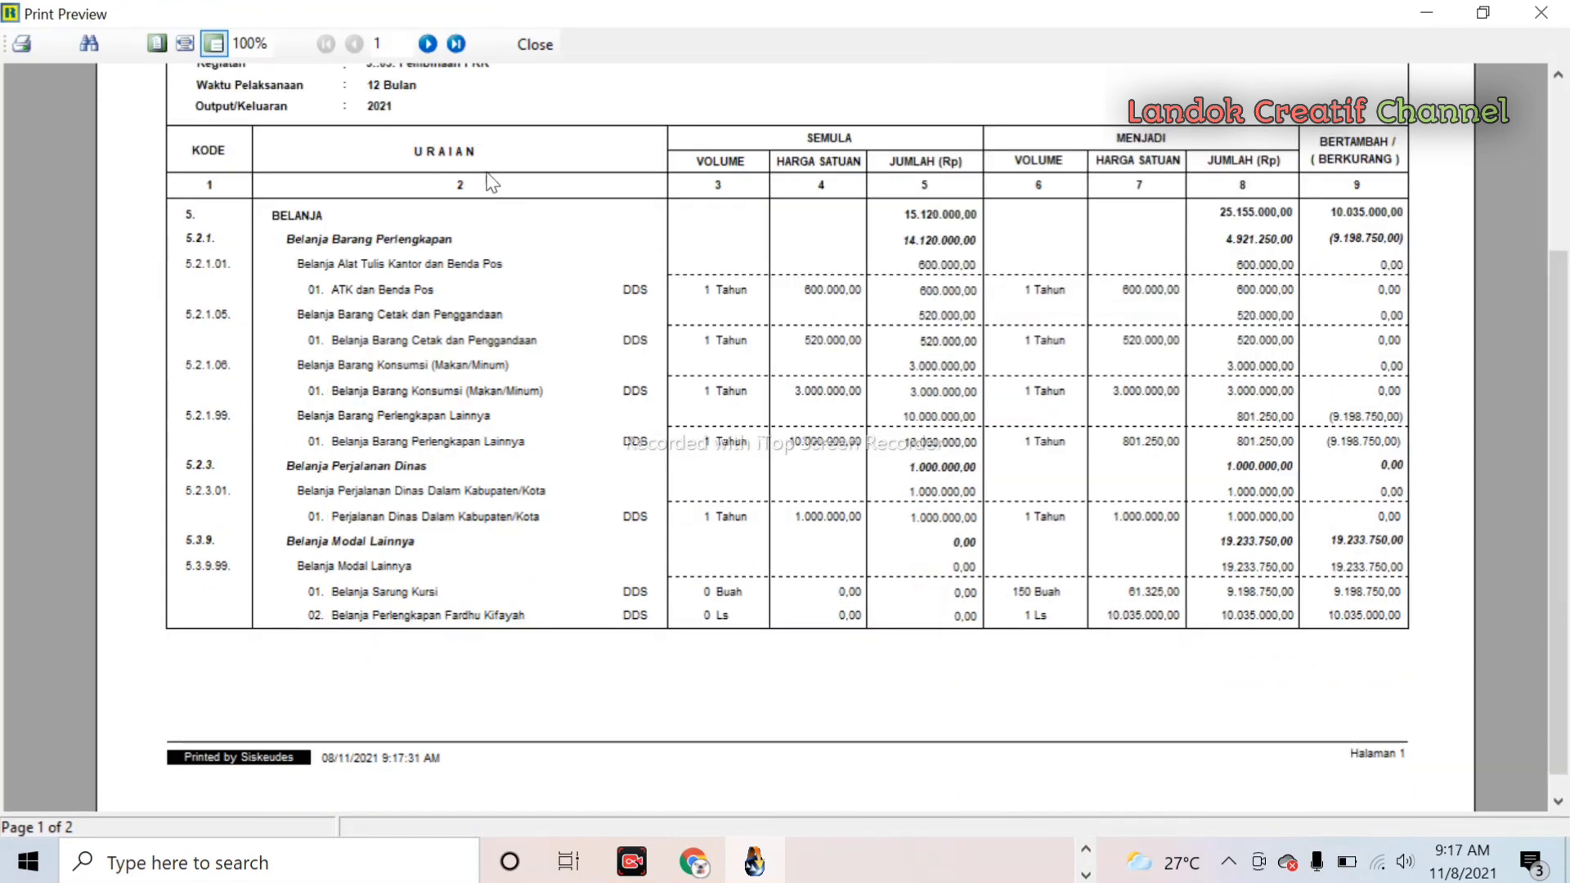
{"action": "left_click", "coordinate": [426, 43]}
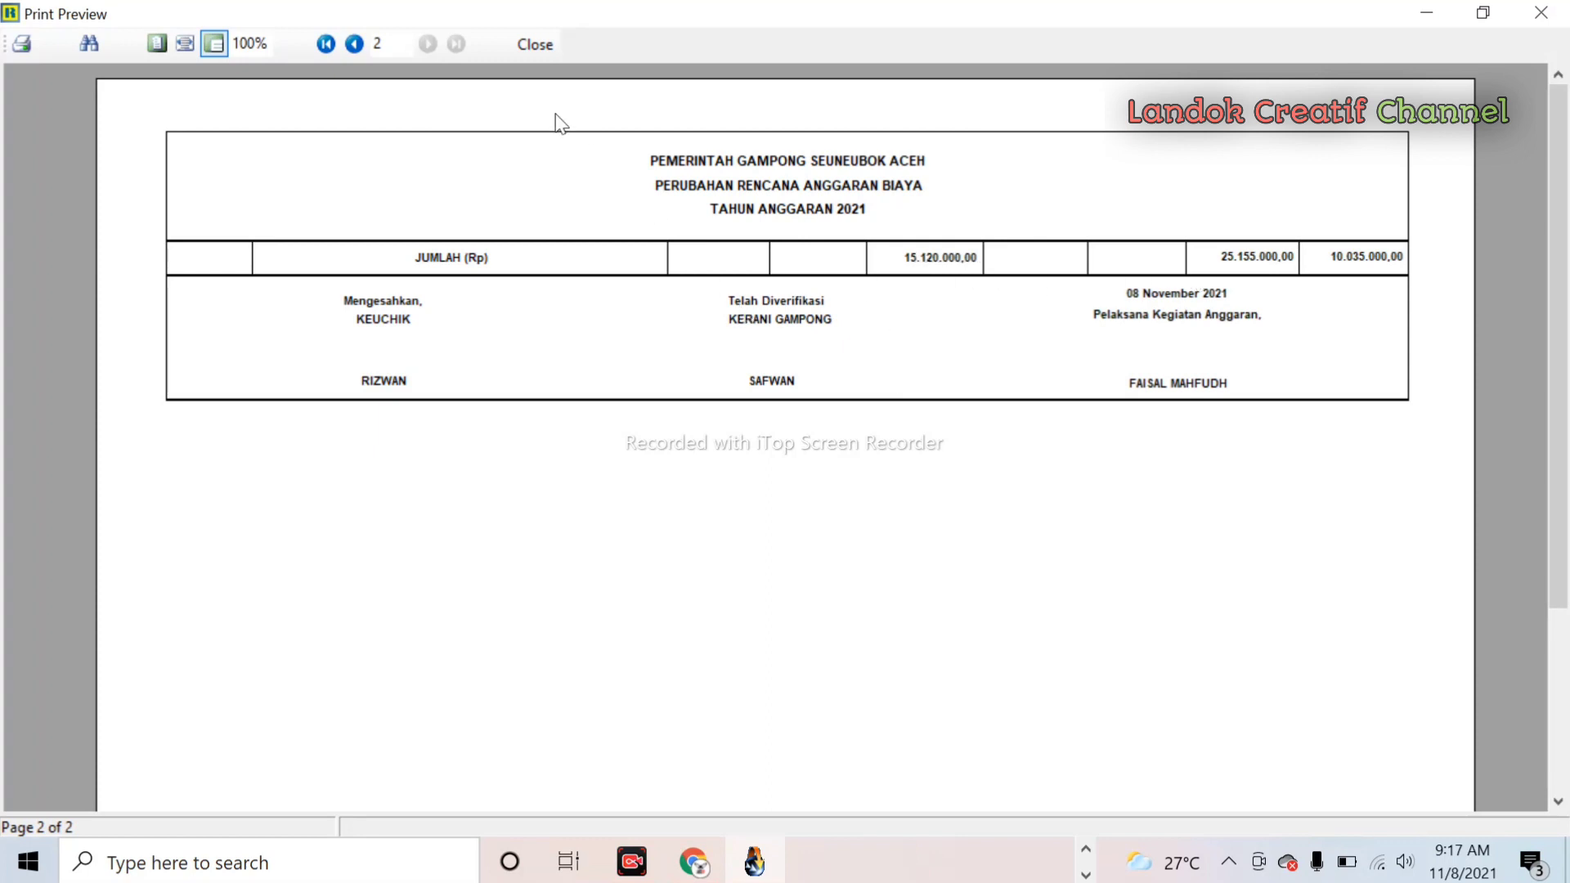
{"action": "left_click", "coordinate": [379, 39]}
{"action": "left_click", "coordinate": [356, 44]}
{"action": "scroll", "coordinate": [772, 642], "scroll_direction": "down", "scroll_amount": 3}
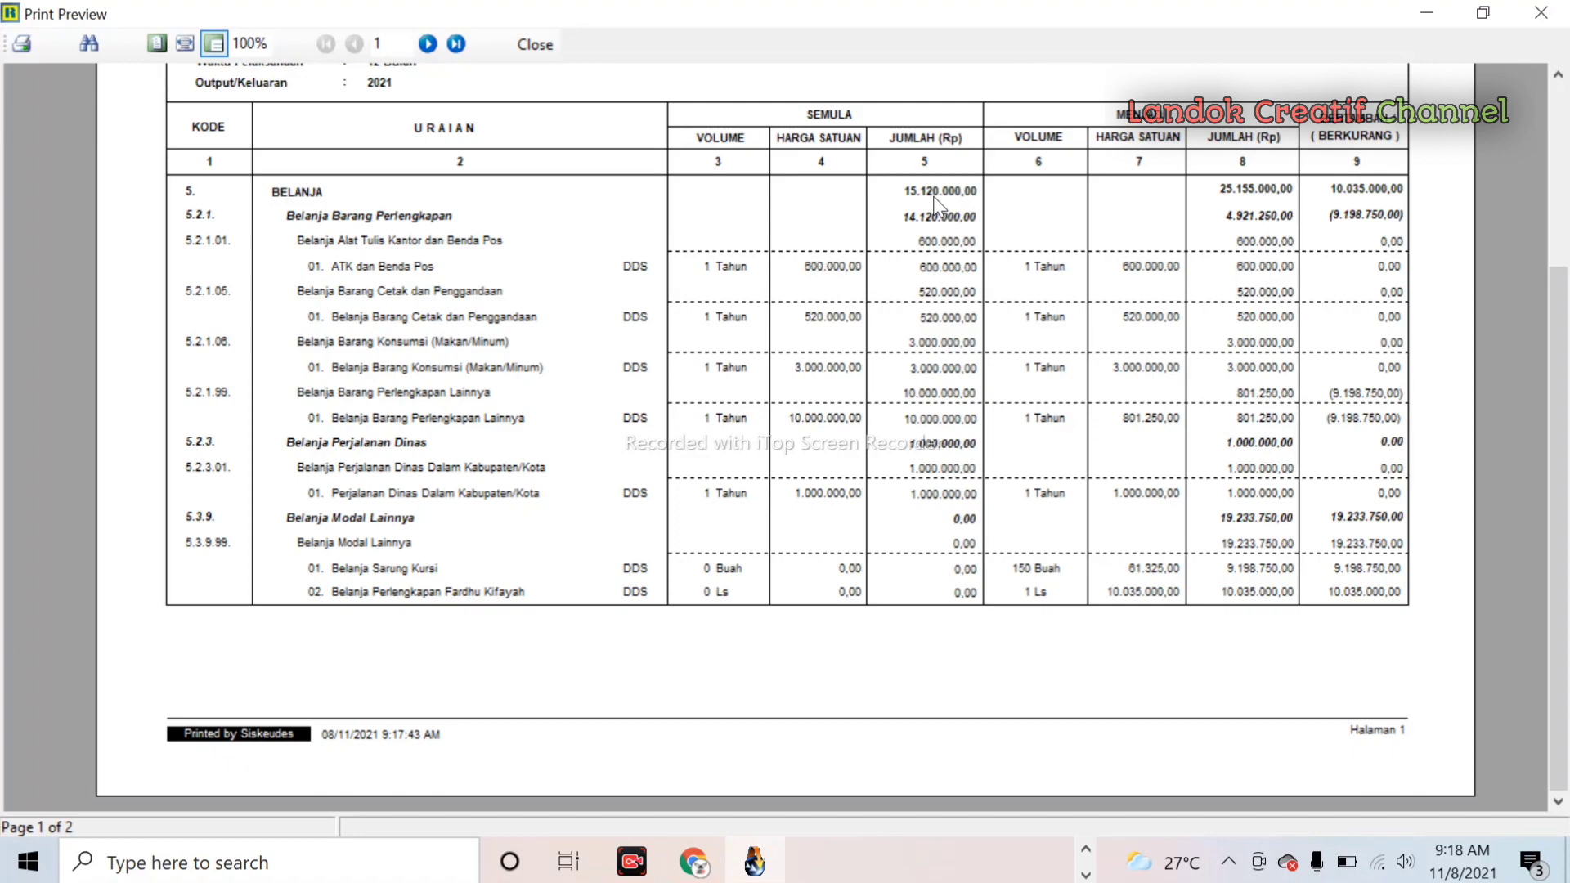
{"action": "left_click", "coordinate": [534, 44]}
{"action": "left_click", "coordinate": [1162, 694]}
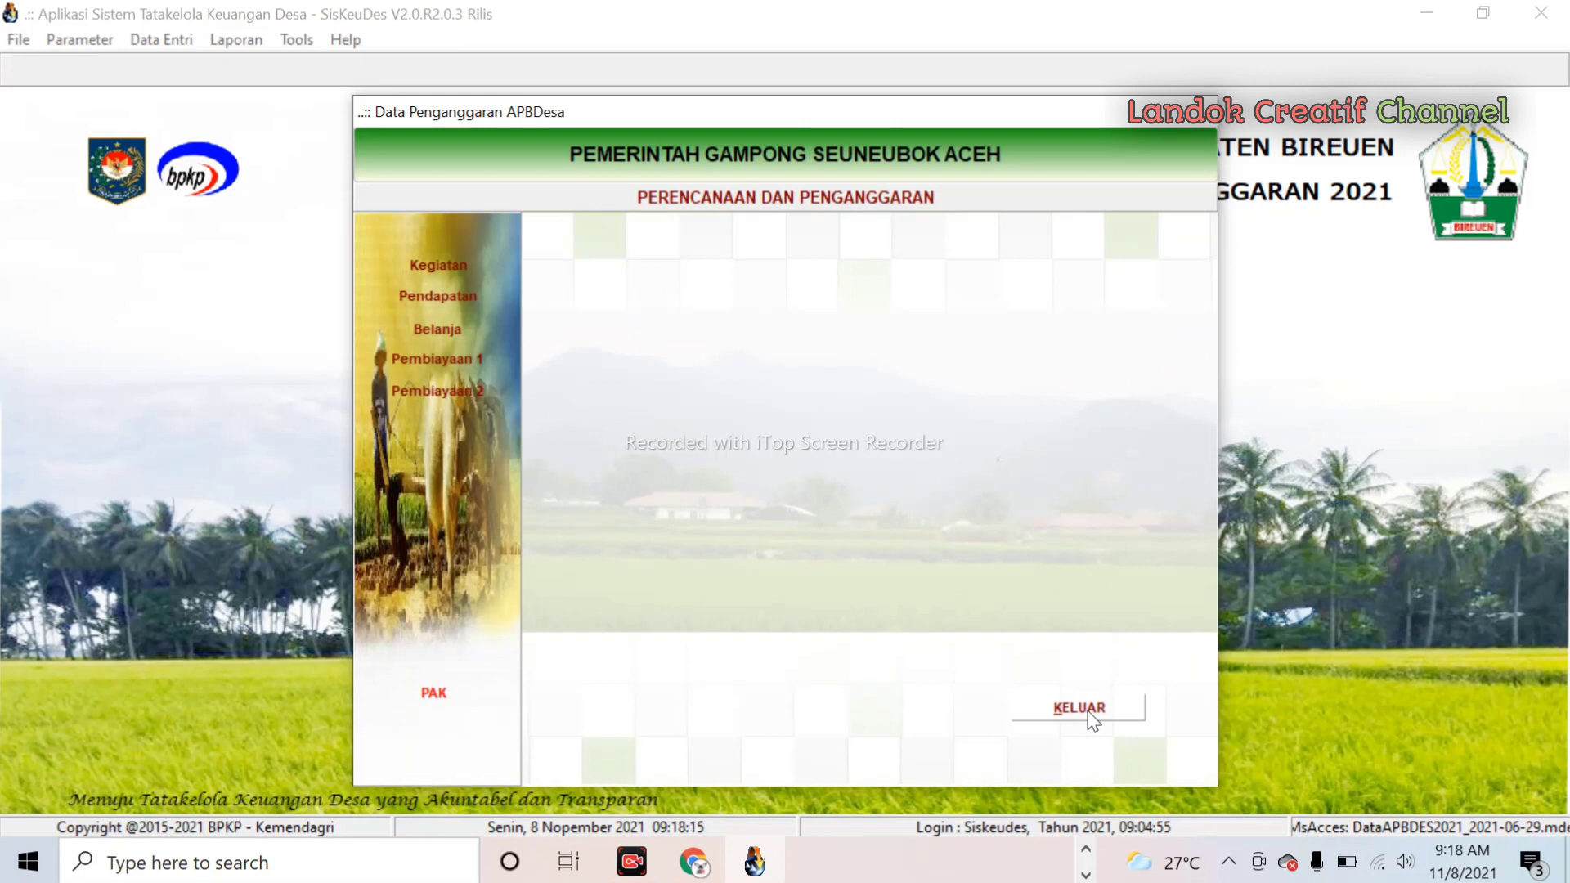
- Reset the Dana Desa income item's PAK change to 0,00, save, and exit to the main screen
{"action": "left_click", "coordinate": [446, 290]}
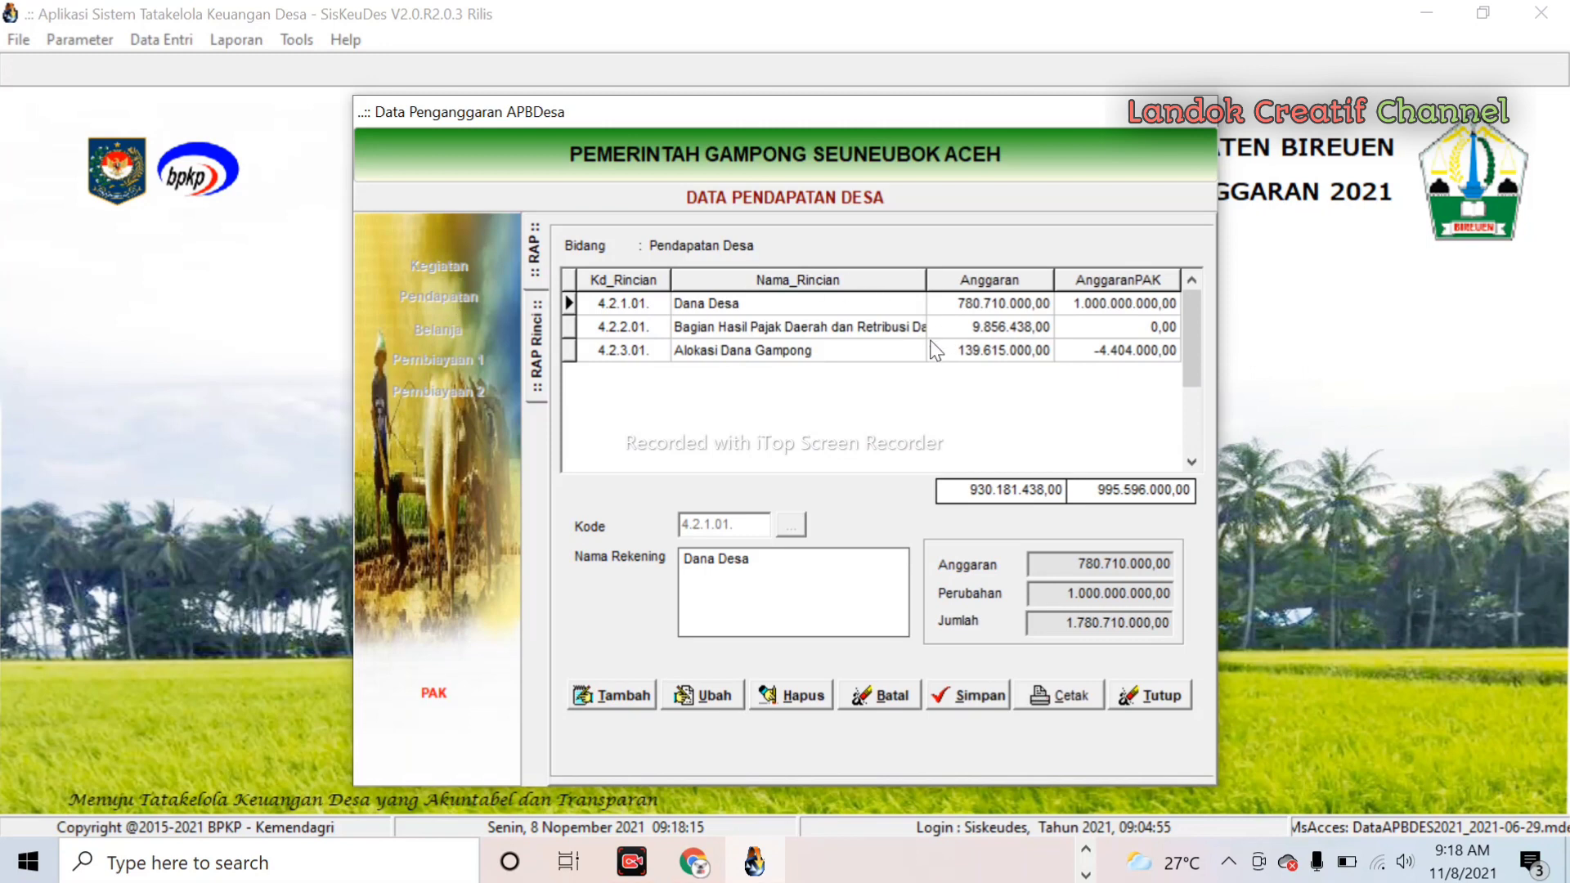
{"action": "double_click", "coordinate": [746, 303]}
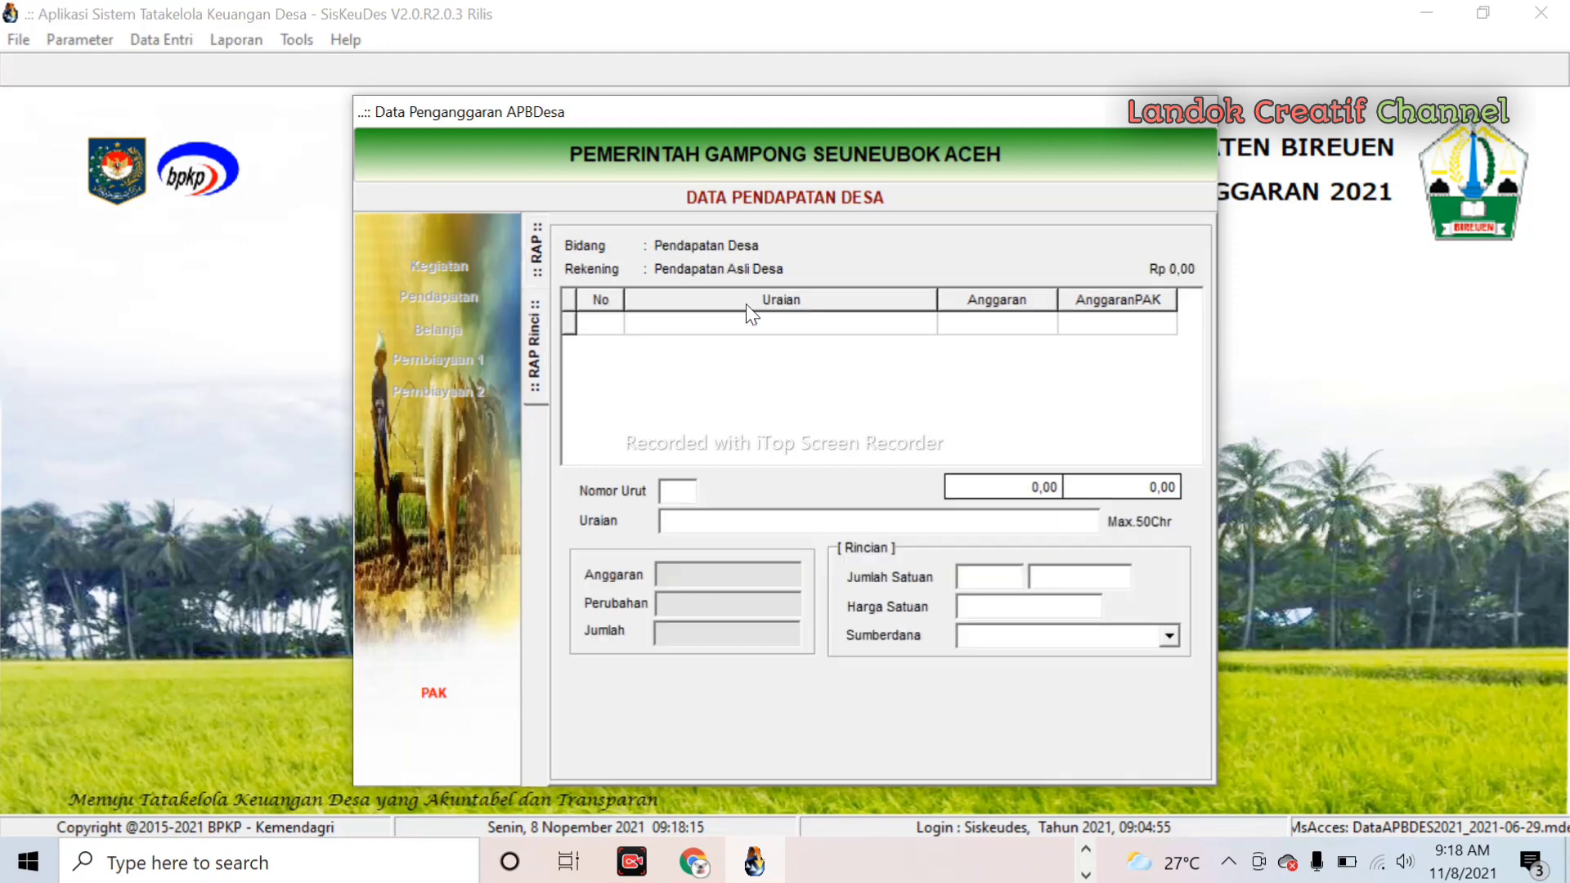
{"action": "left_click", "coordinate": [965, 605]}
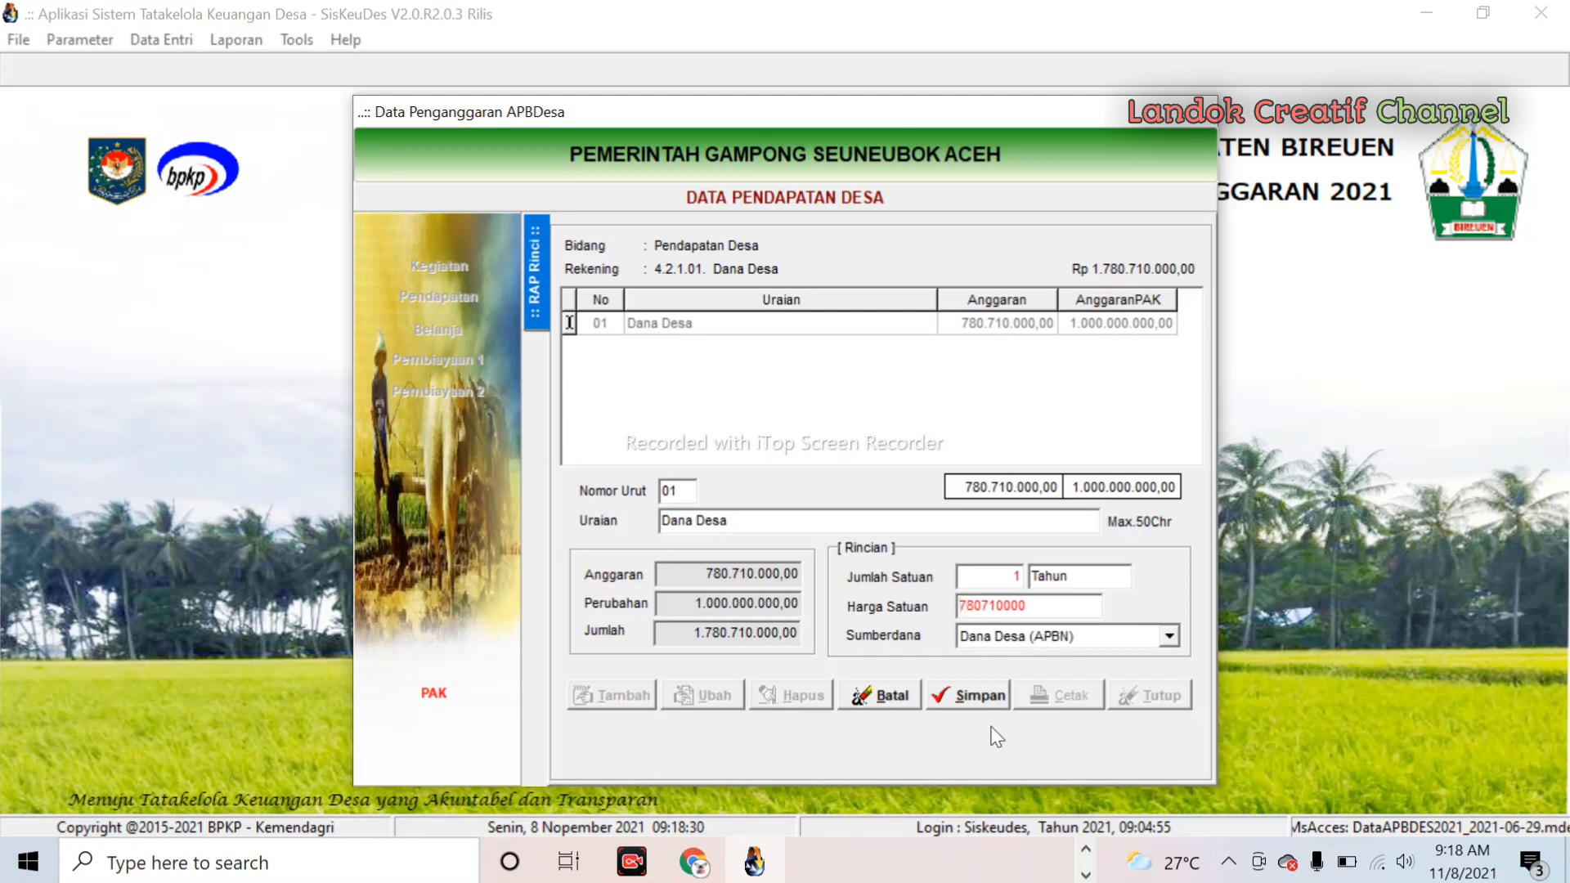
{"action": "left_click", "coordinate": [990, 702]}
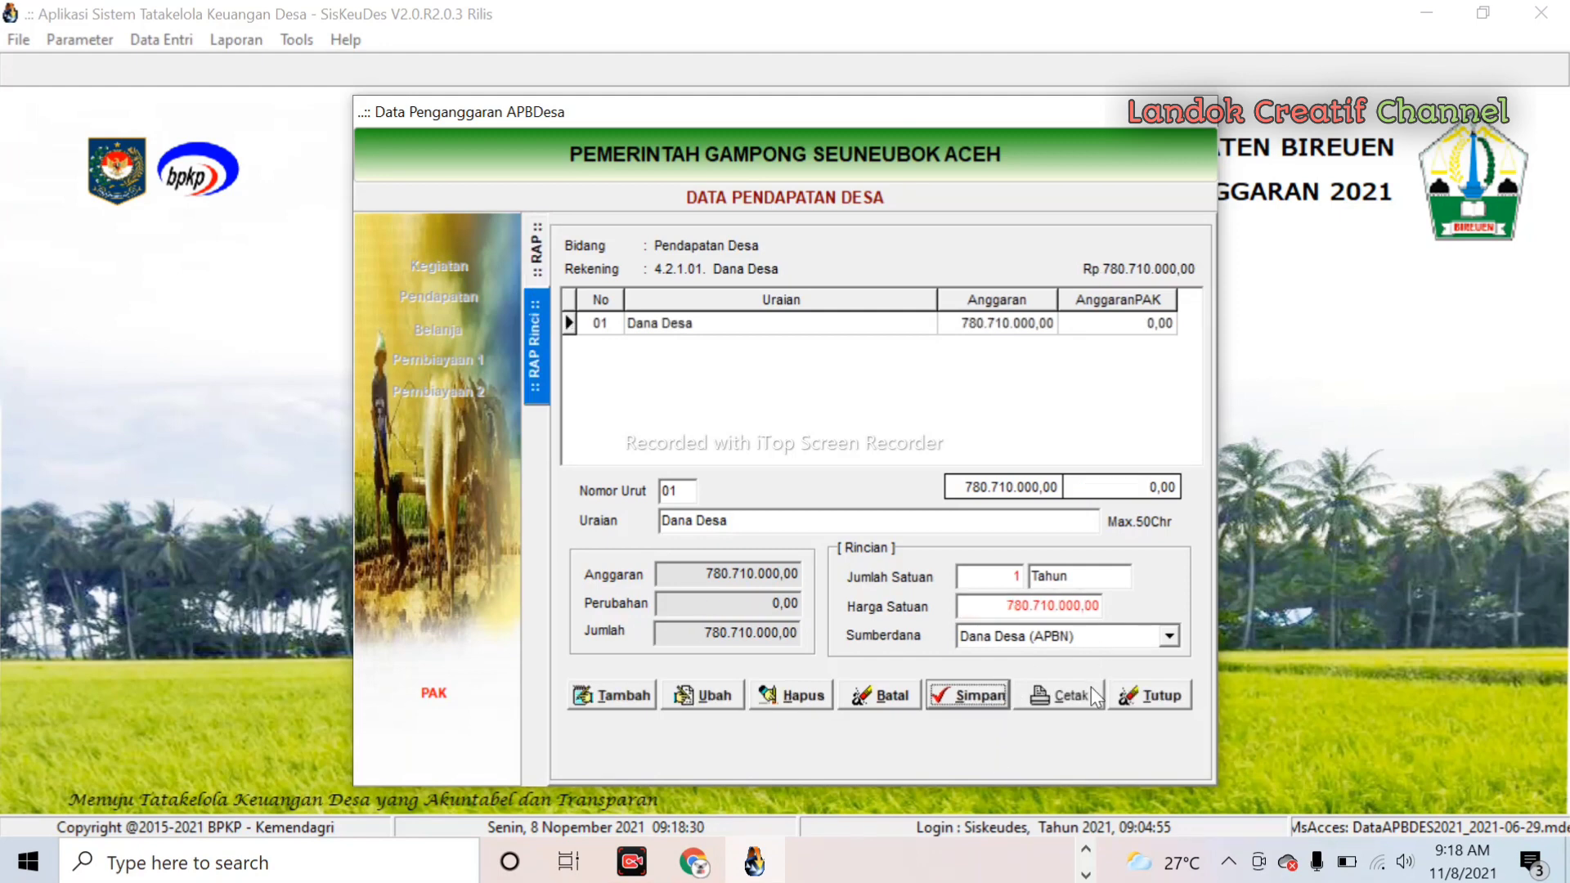
{"action": "left_click", "coordinate": [1152, 700]}
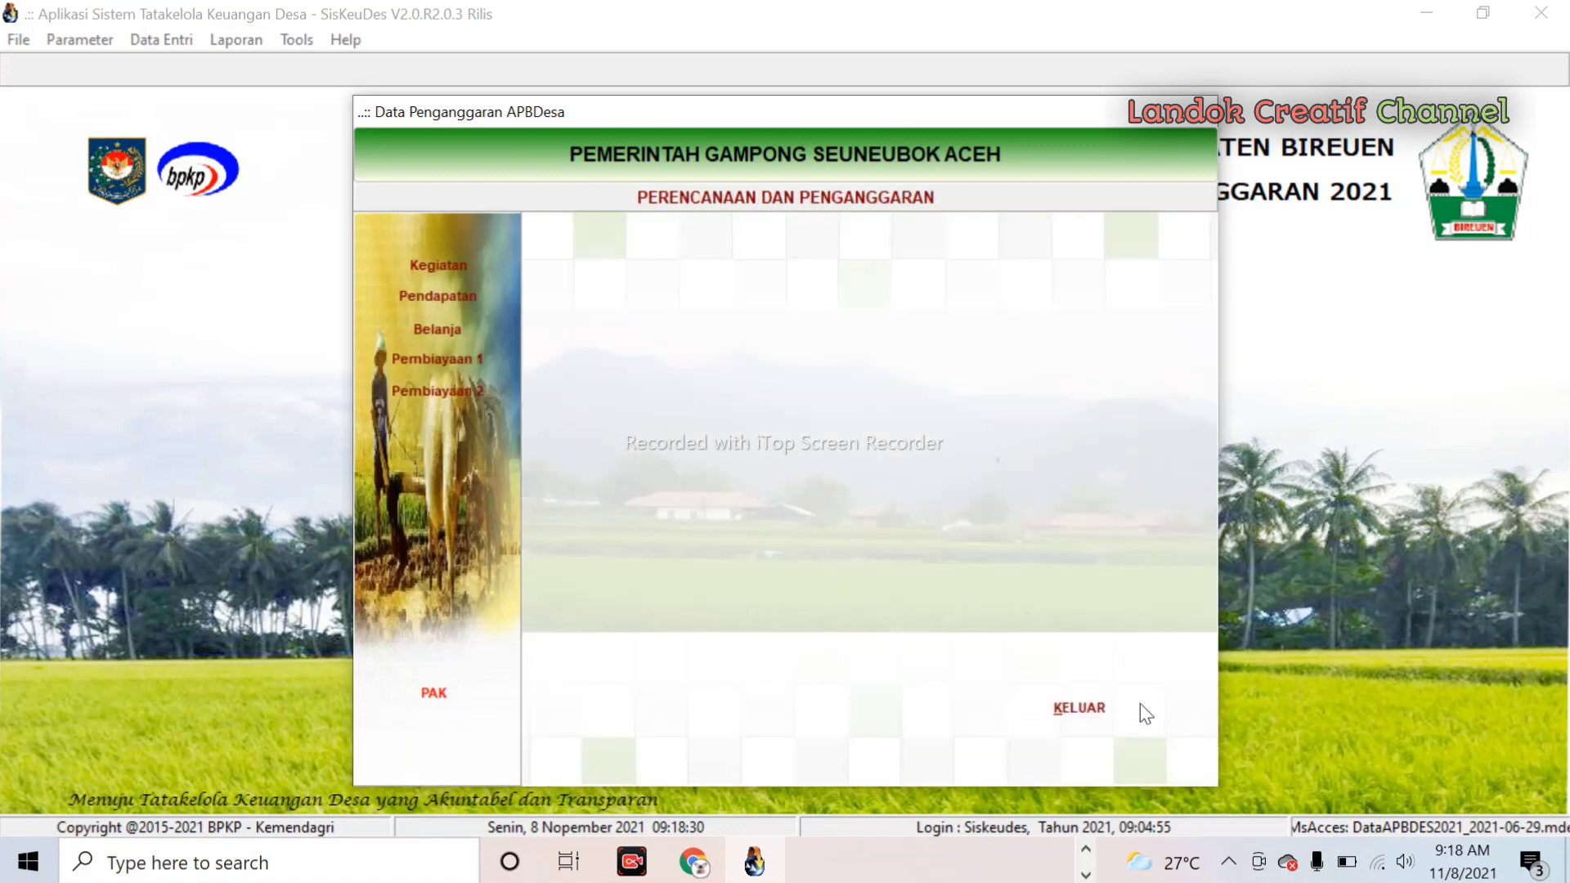
{"action": "left_click", "coordinate": [1104, 718]}
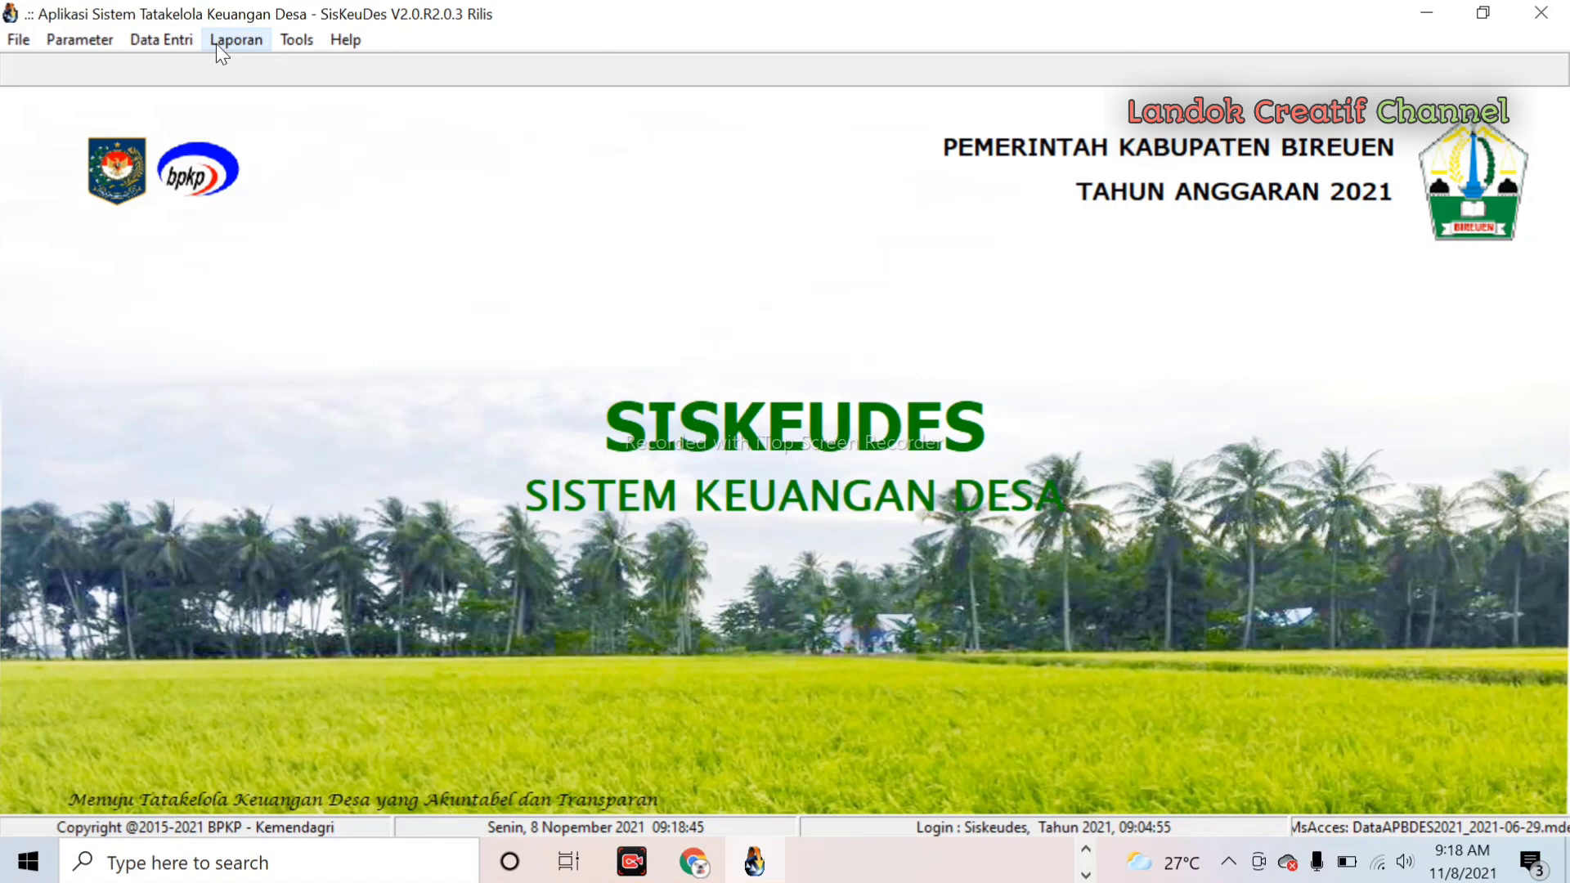
- Preview the revised-budget RAB 2 Pb report for 05 Kecamatan Peusangan, Gampong Seuneubok Aceh
{"action": "left_click", "coordinate": [217, 44]}
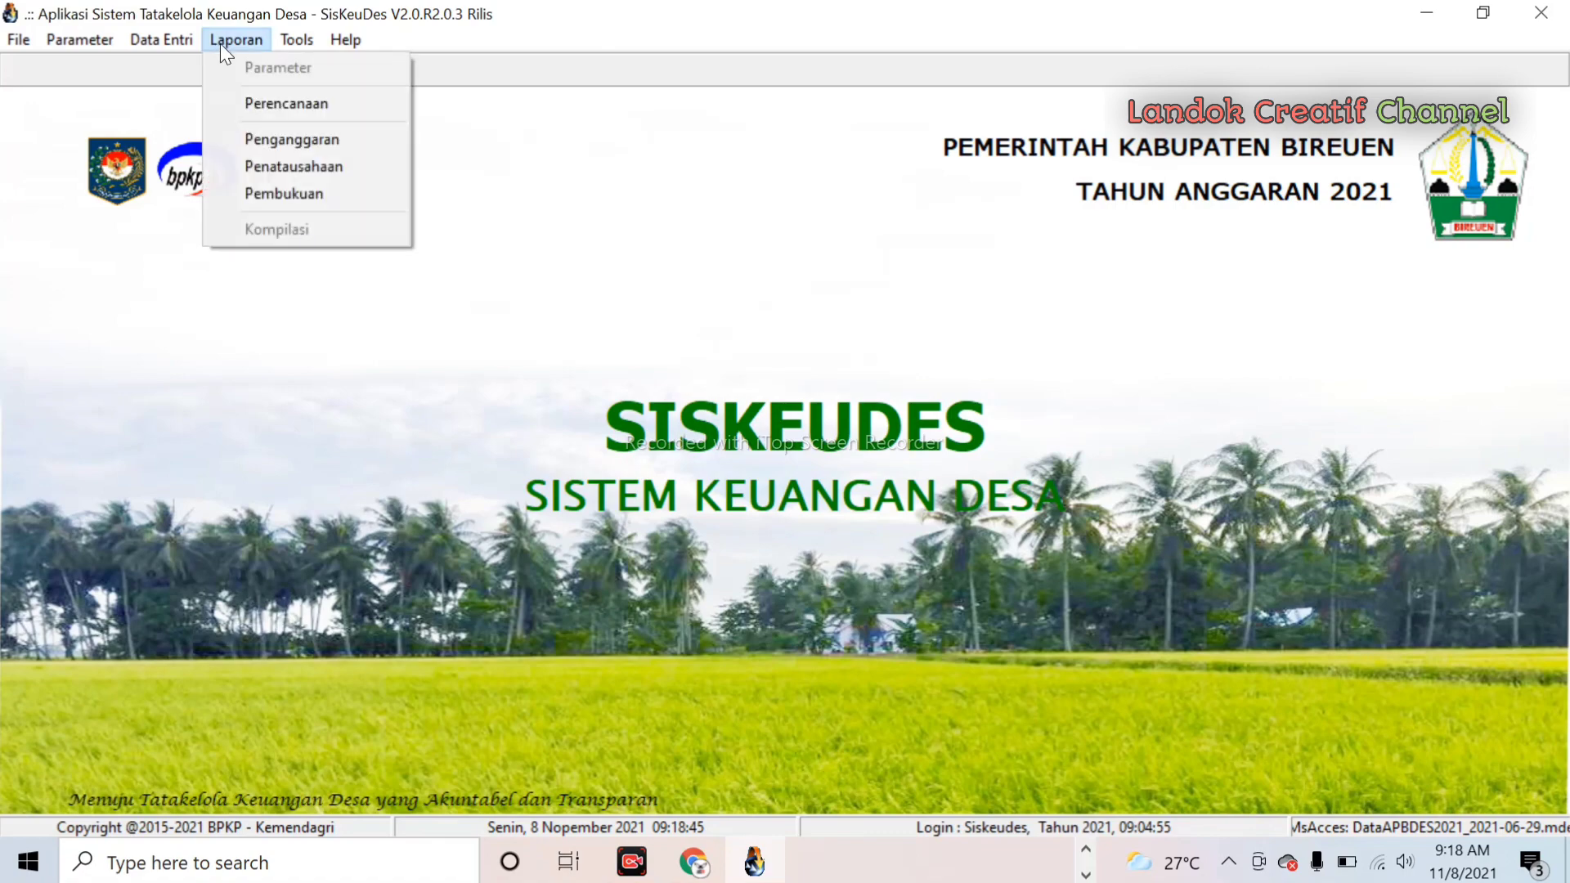
{"action": "left_click", "coordinate": [304, 145]}
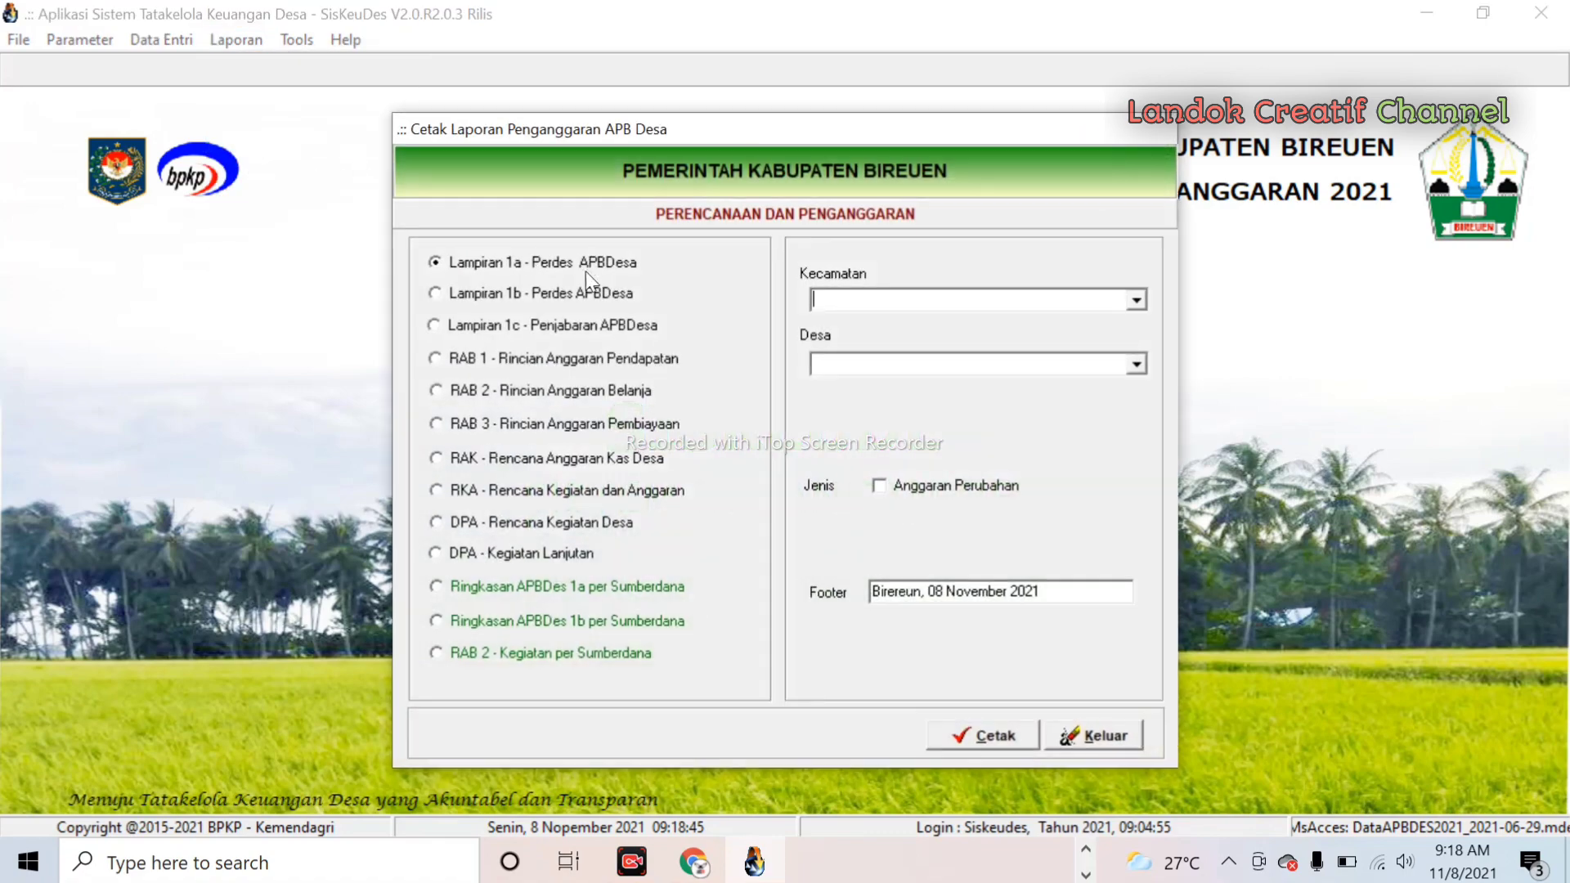
{"action": "left_click", "coordinate": [1138, 301]}
{"action": "left_click", "coordinate": [1105, 323]}
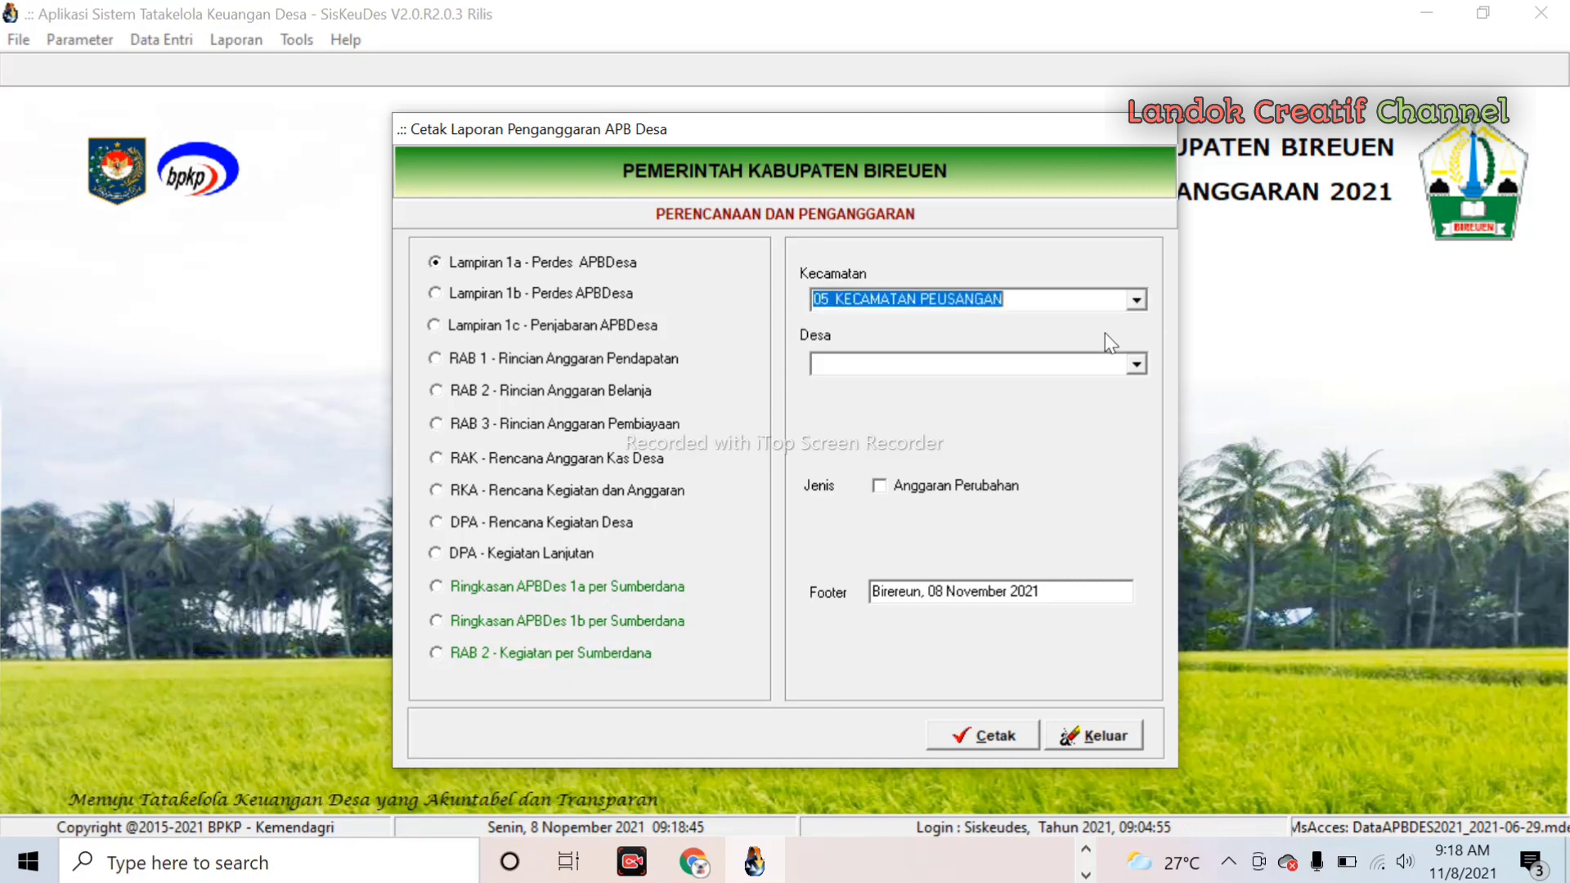
{"action": "left_click", "coordinate": [1137, 363]}
{"action": "left_click", "coordinate": [1132, 386]}
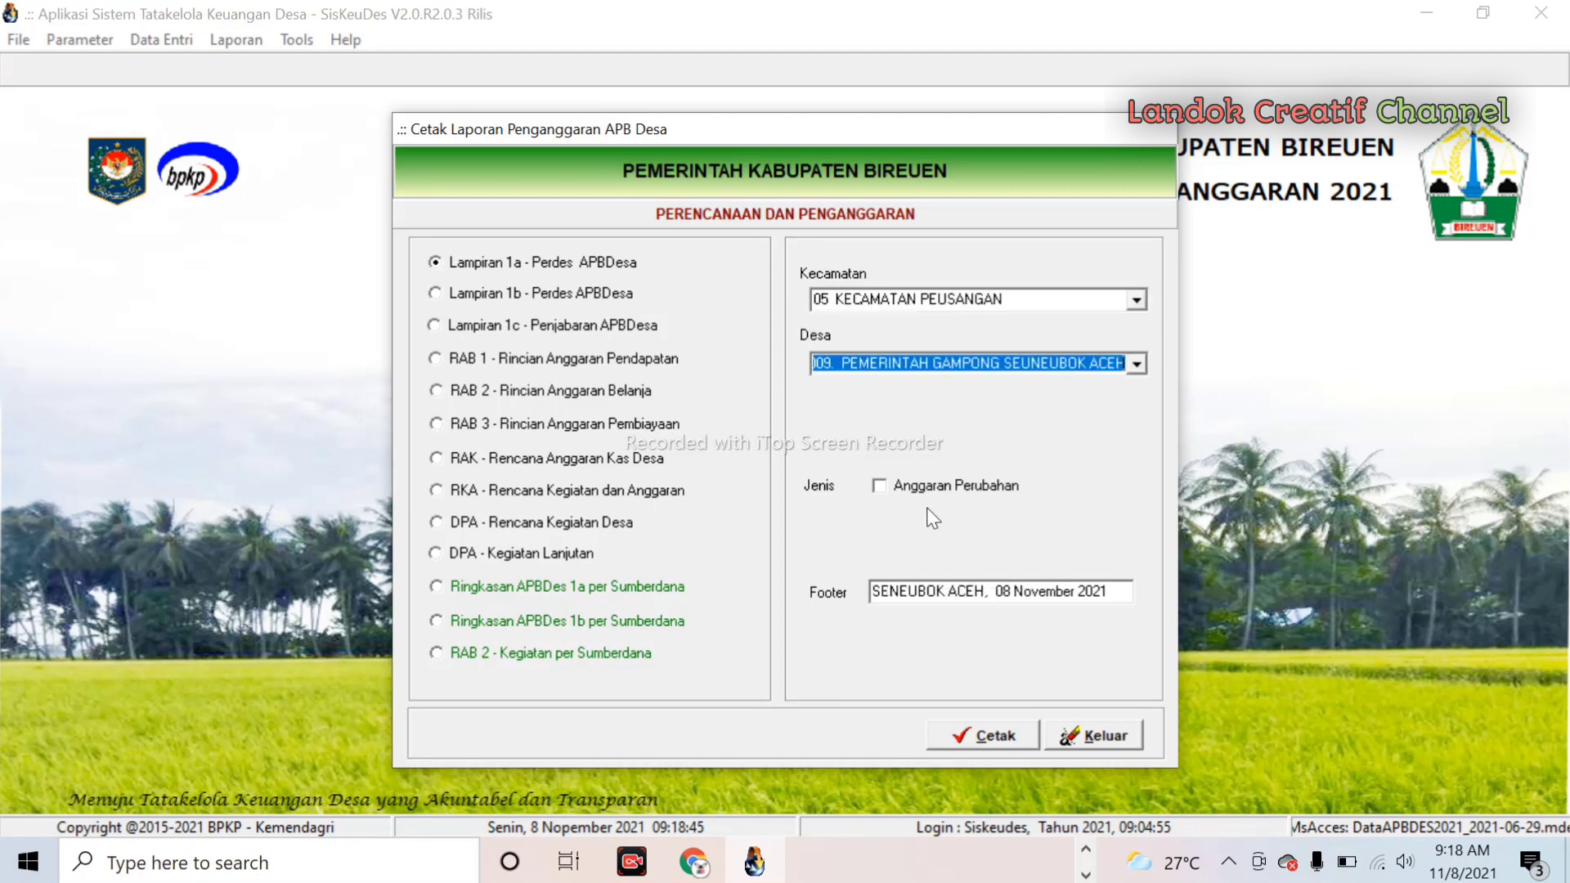
{"action": "left_click", "coordinate": [883, 490]}
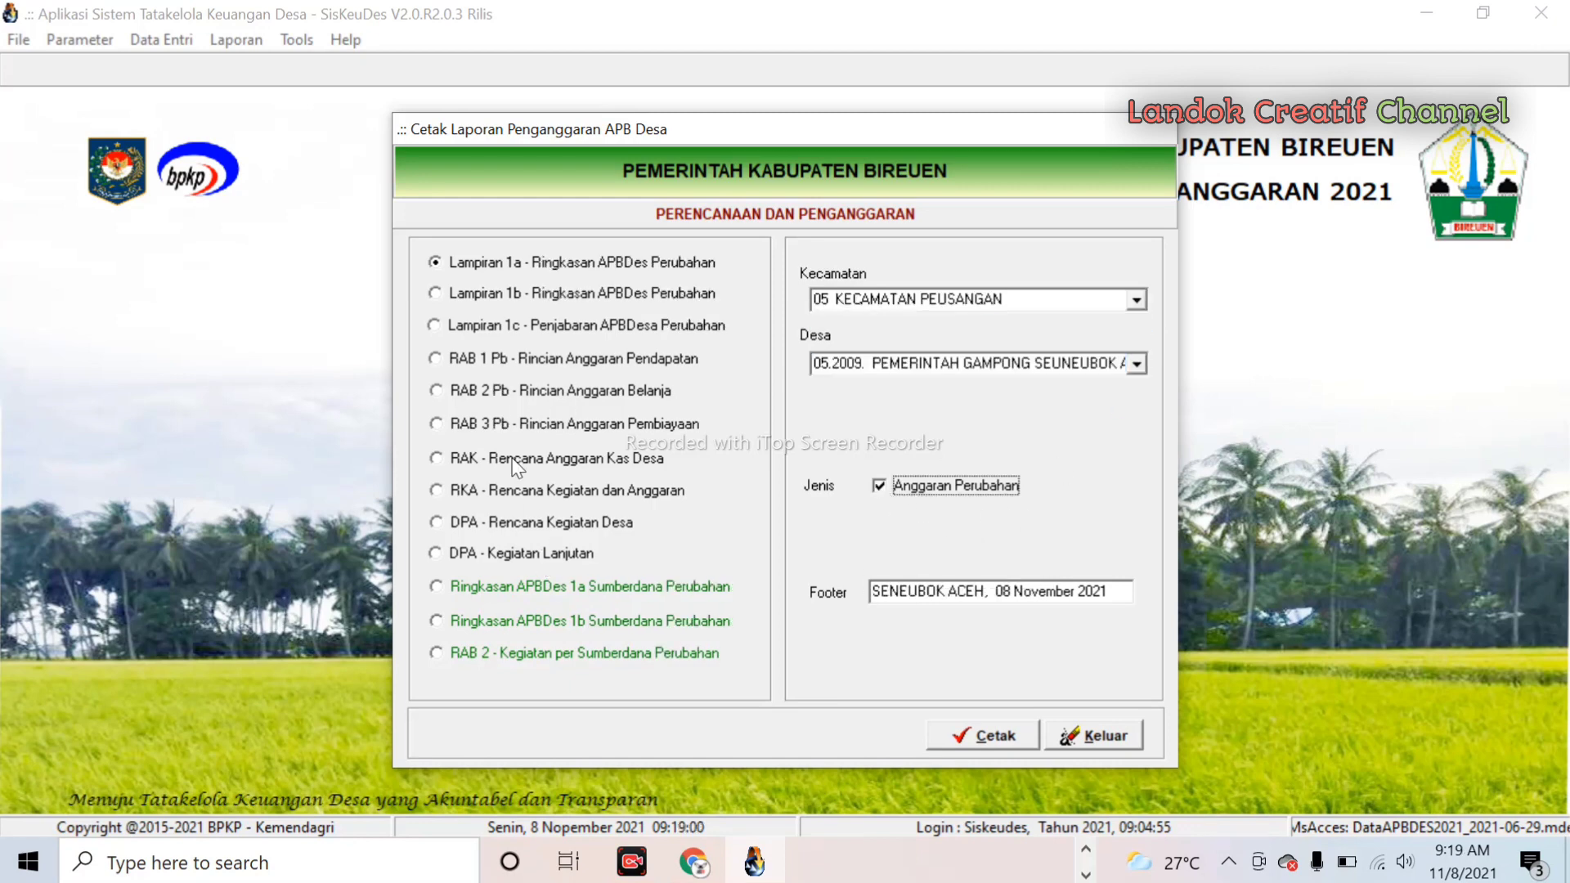
{"action": "left_click", "coordinate": [450, 392]}
{"action": "left_click", "coordinate": [1000, 733]}
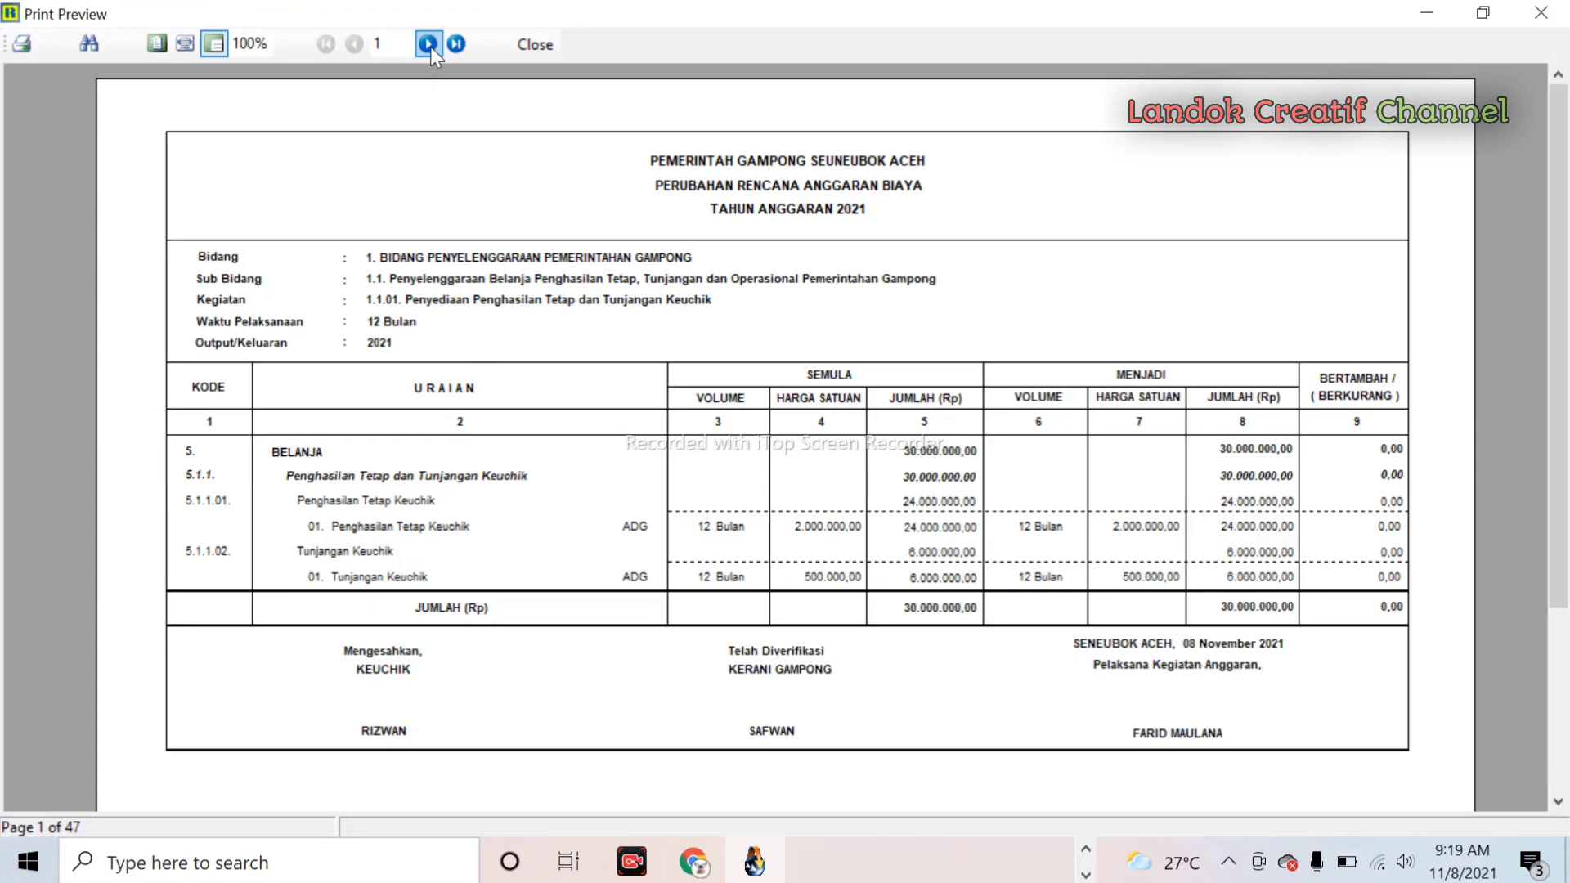
- Page through the 47-page RAB 2 Pb preview to page 27, the Posyandu activity totalling 43.090.000,00
{"action": "left_click", "coordinate": [427, 44]}
{"action": "left_click", "coordinate": [428, 44]}
{"action": "left_click", "coordinate": [428, 44]}
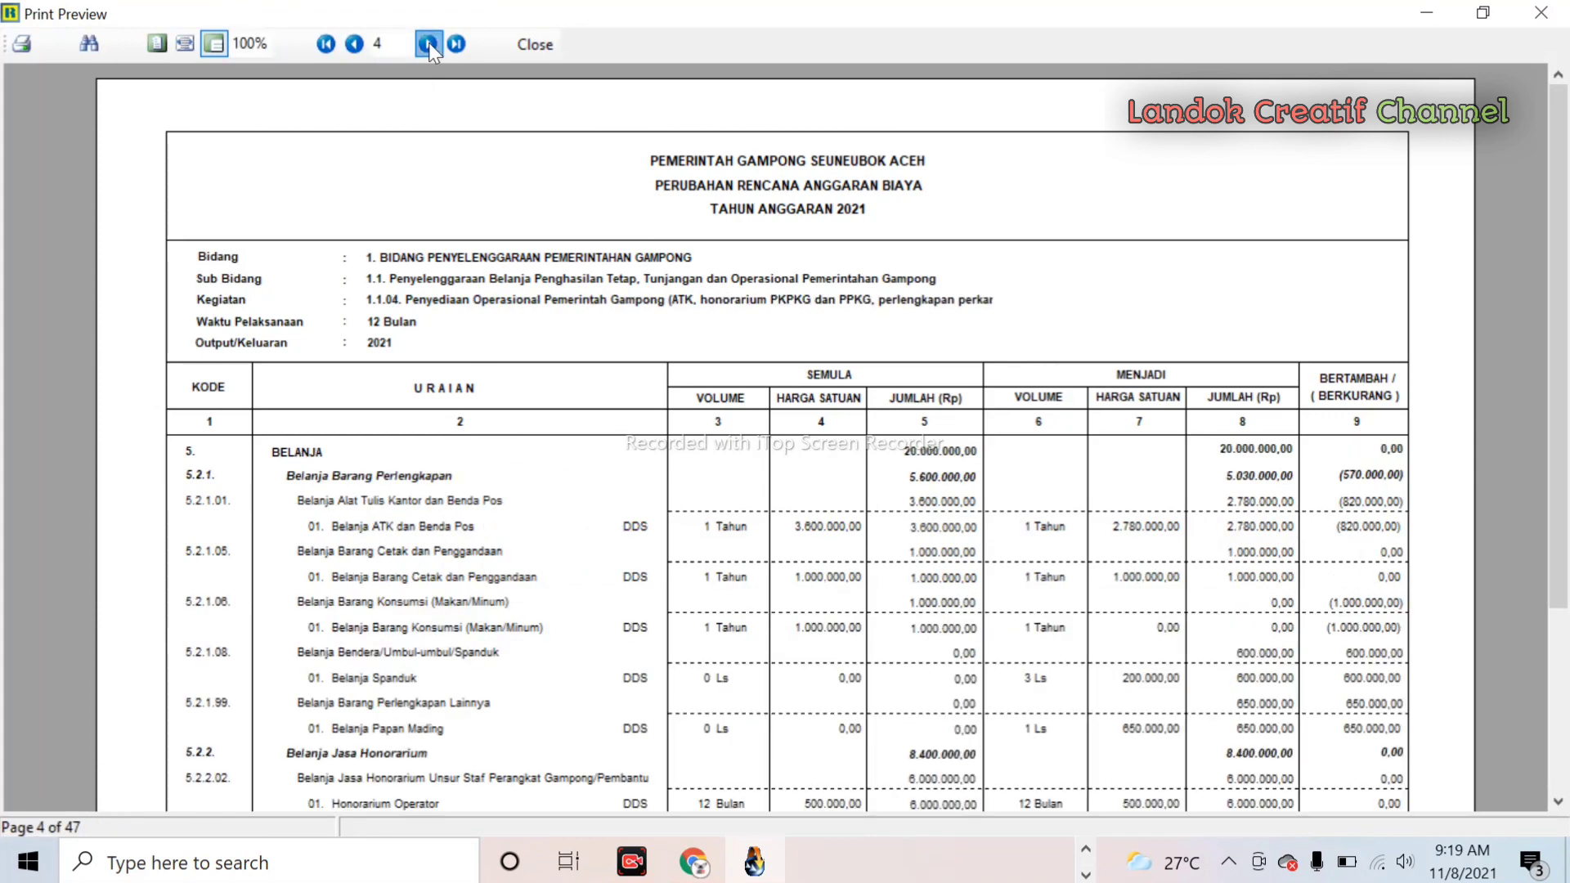
{"action": "left_click", "coordinate": [429, 43]}
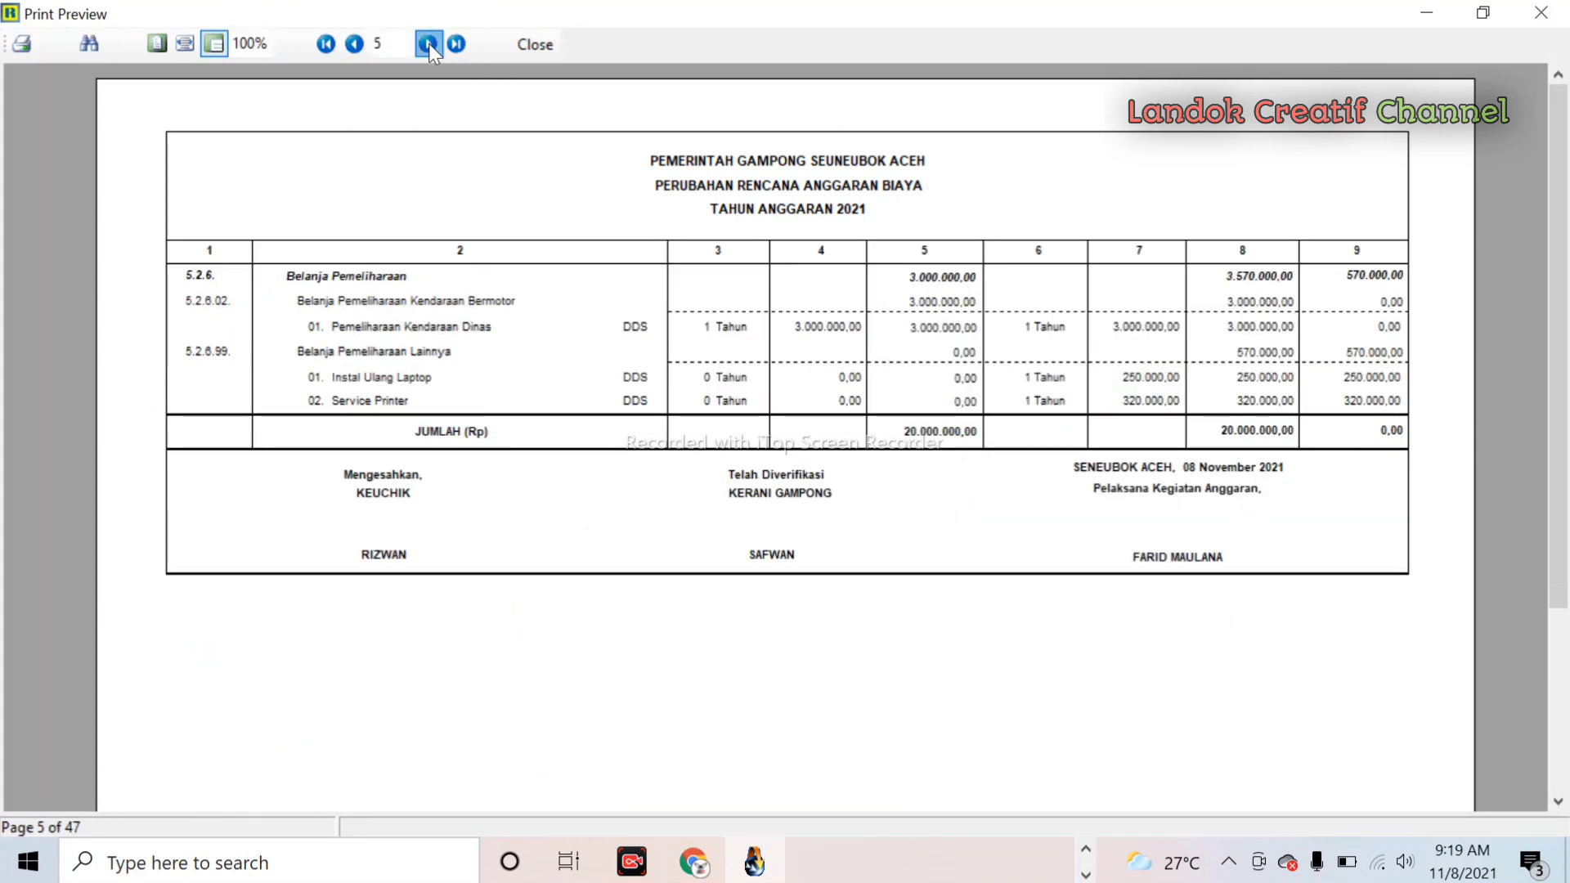
{"action": "left_click", "coordinate": [428, 43]}
{"action": "left_click", "coordinate": [428, 44]}
{"action": "left_click", "coordinate": [428, 44]}
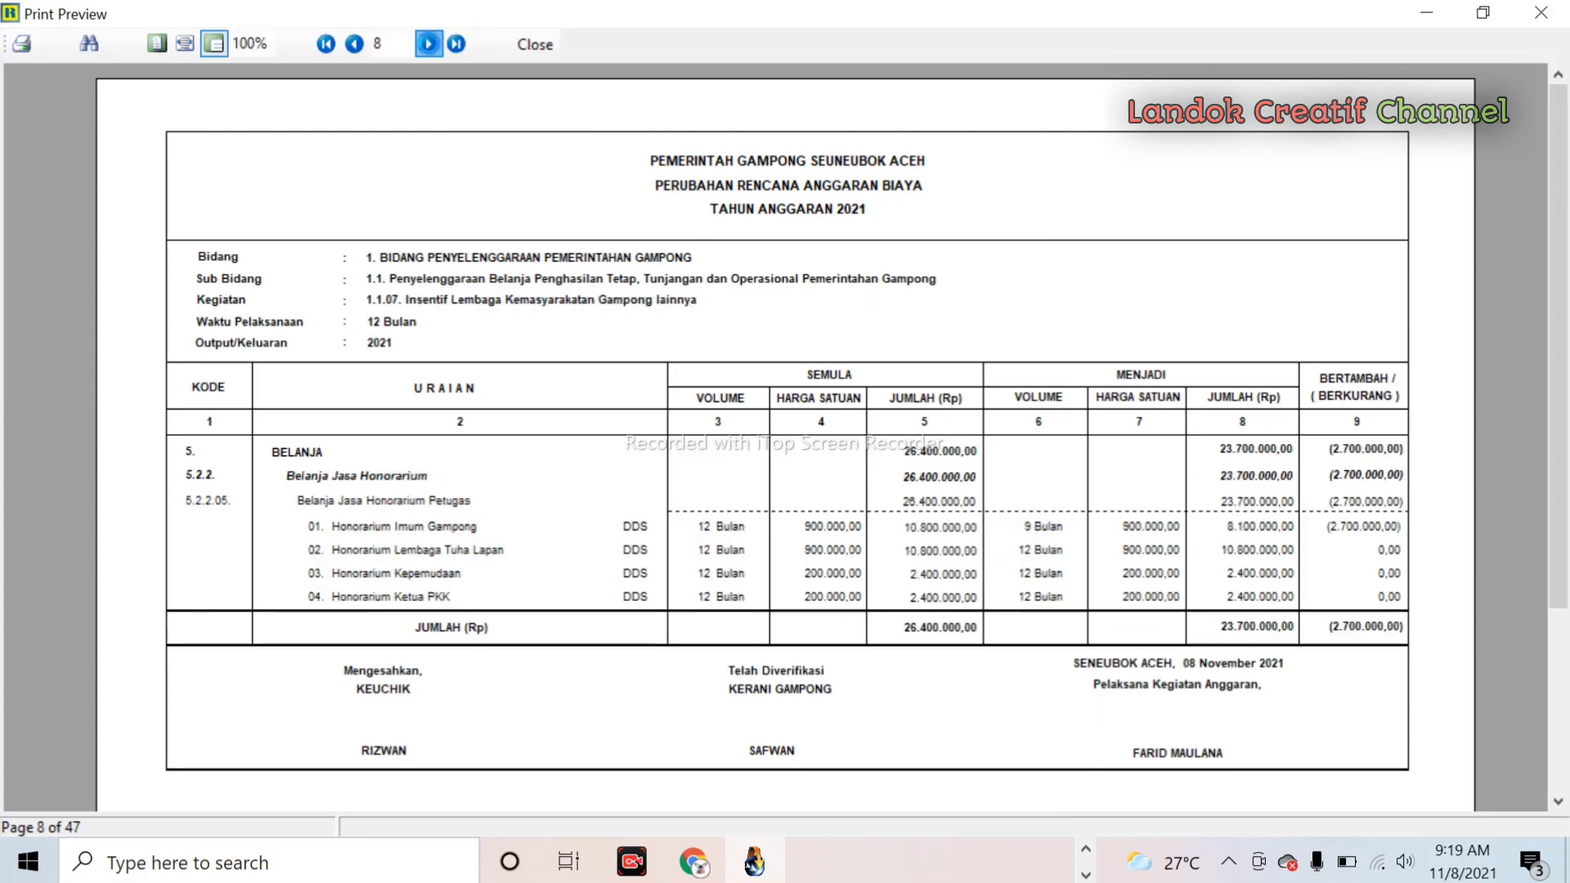
{"action": "left_click", "coordinate": [429, 43]}
{"action": "left_click", "coordinate": [428, 44]}
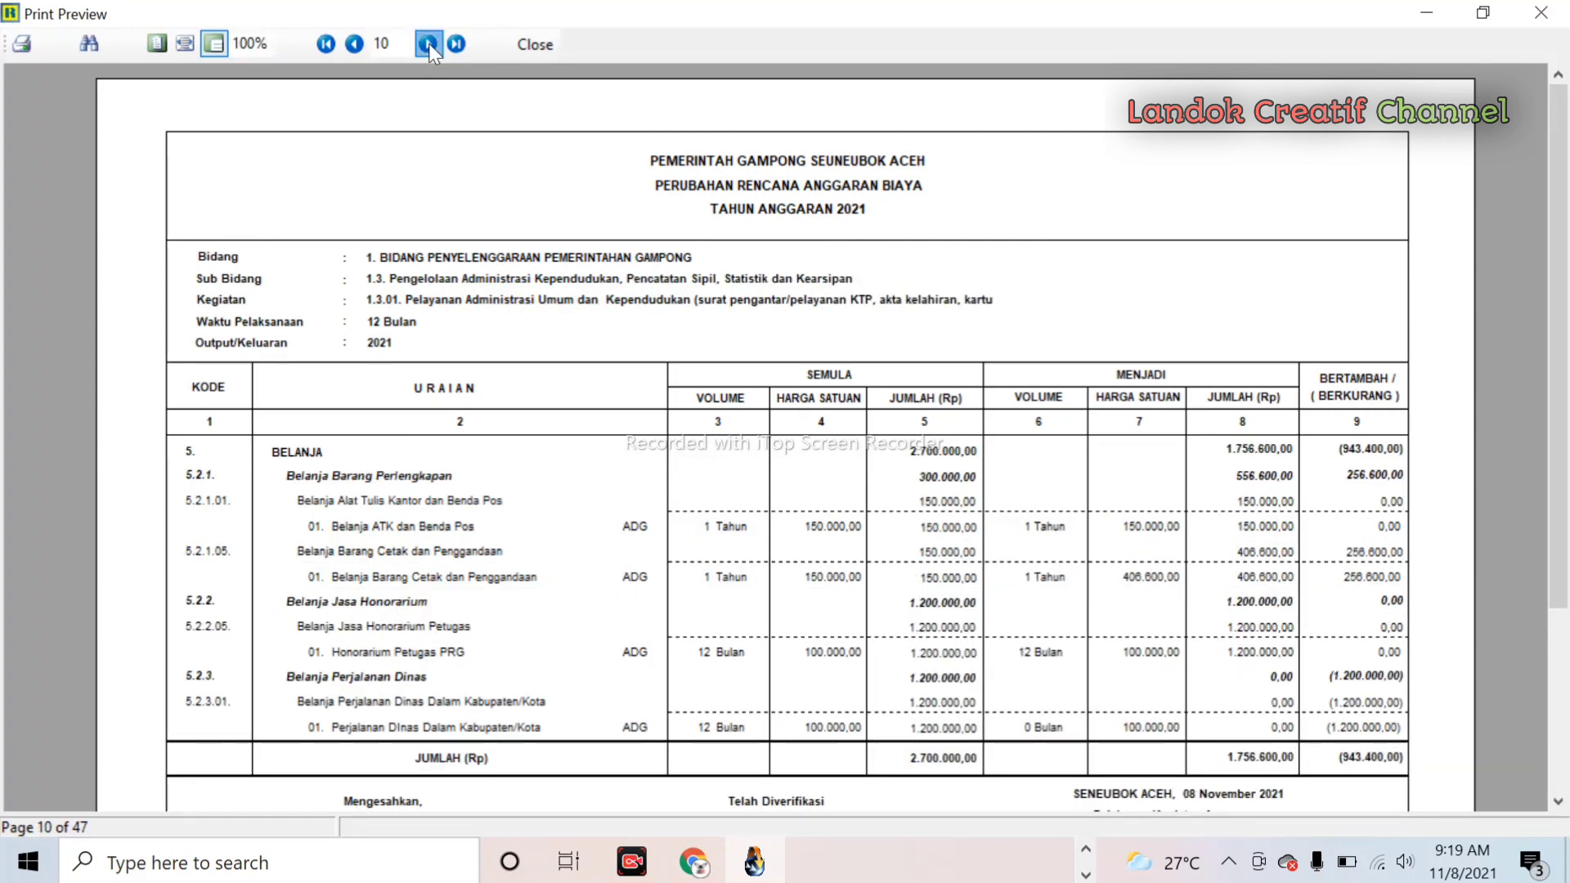
{"action": "left_click", "coordinate": [429, 43]}
{"action": "left_click", "coordinate": [428, 43]}
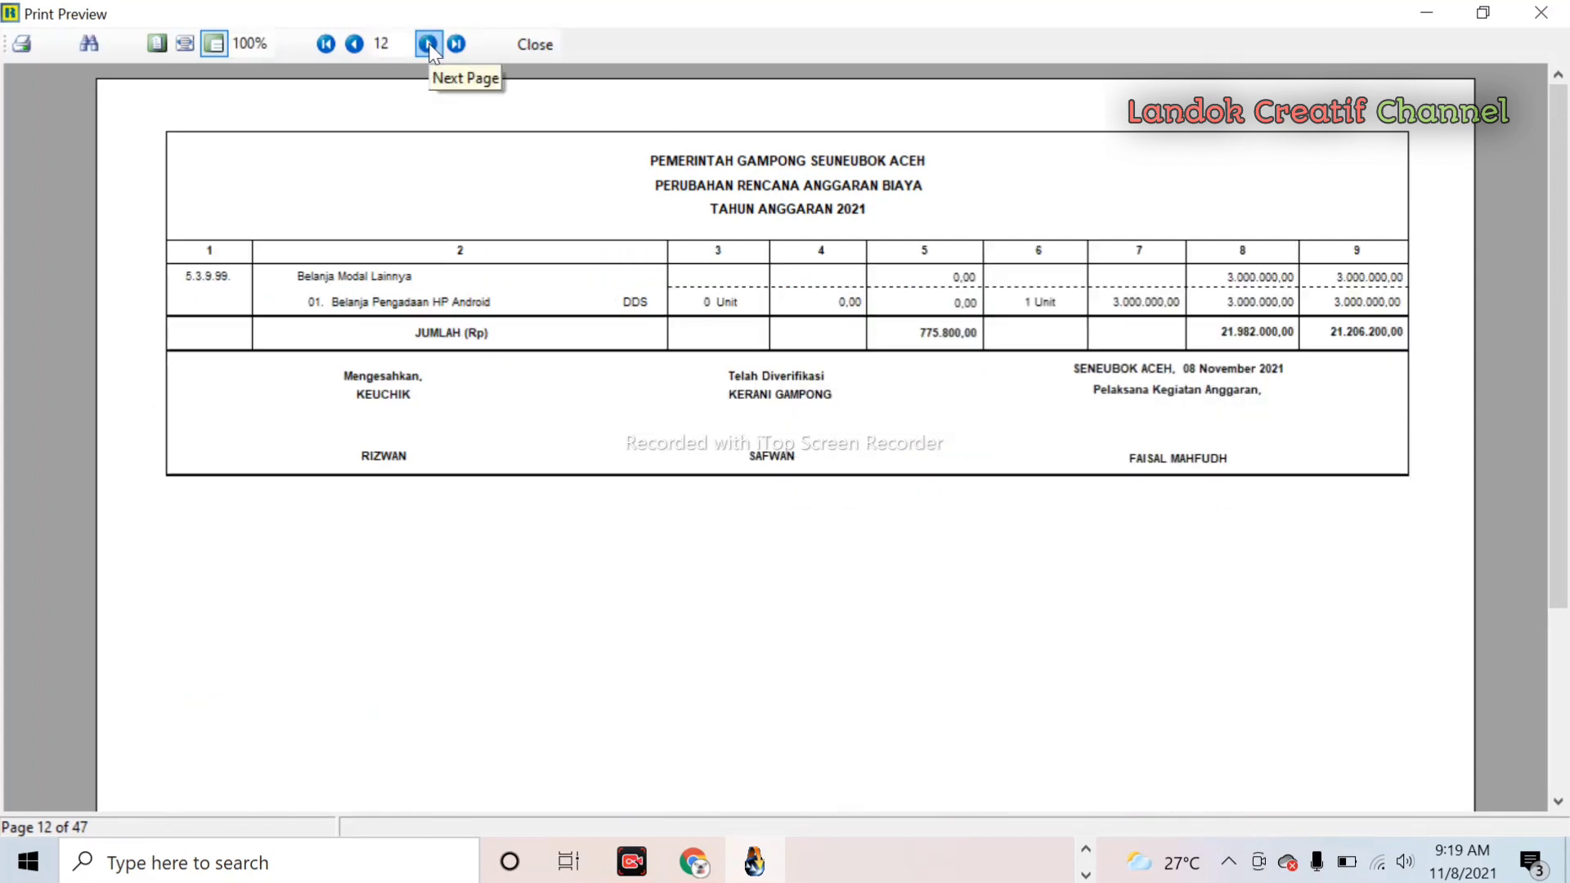
{"action": "left_click", "coordinate": [429, 44]}
{"action": "left_click", "coordinate": [429, 43]}
{"action": "left_click", "coordinate": [428, 44]}
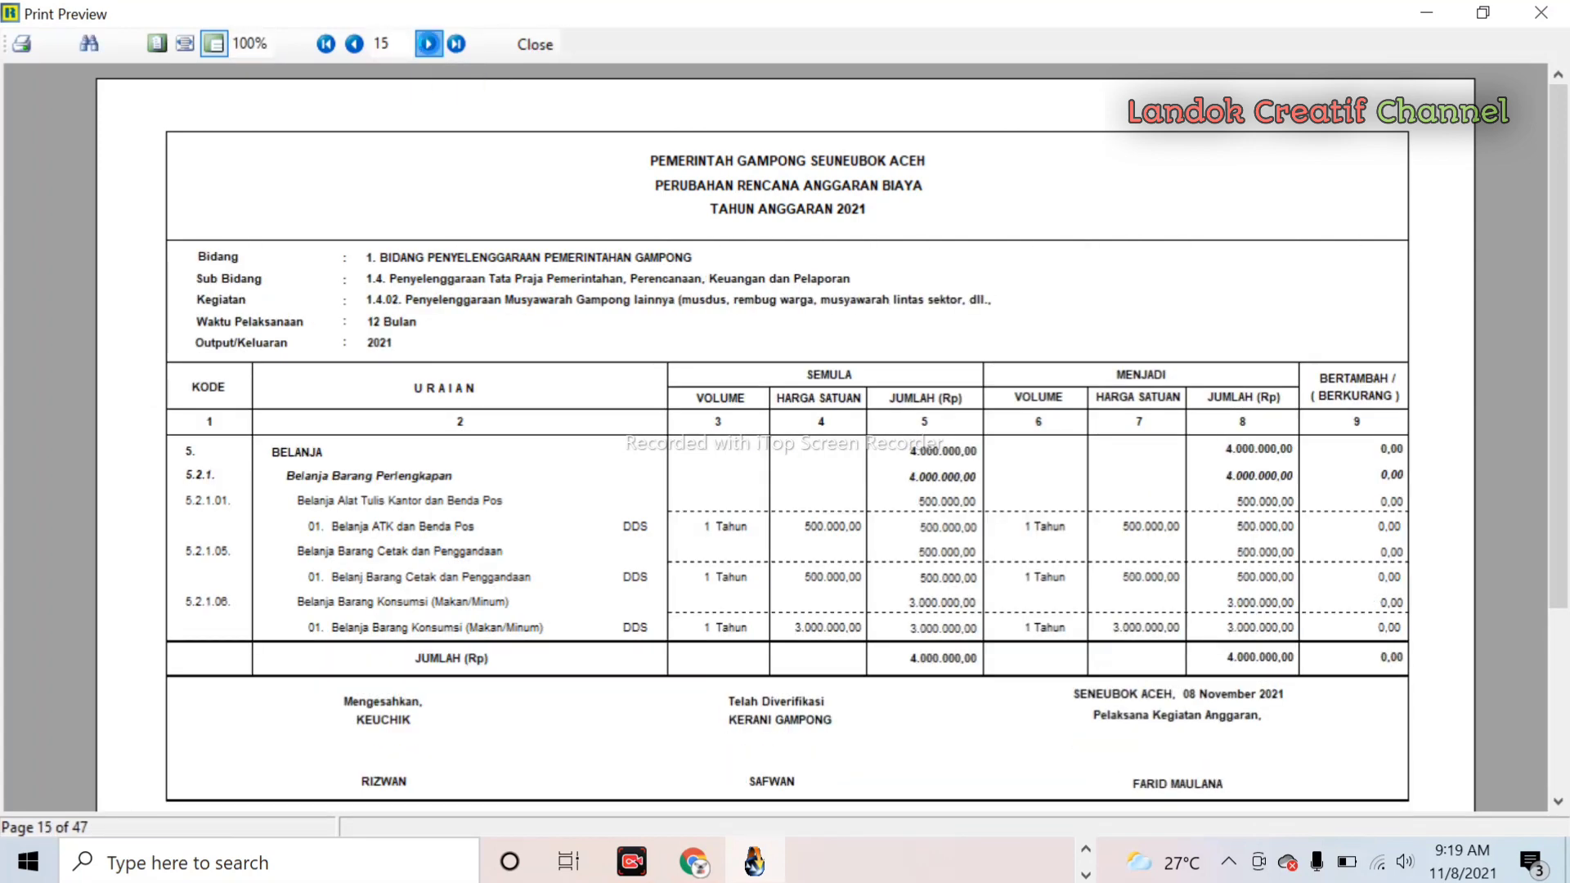
{"action": "left_click", "coordinate": [429, 44]}
{"action": "left_click", "coordinate": [429, 43]}
{"action": "left_click", "coordinate": [428, 44]}
{"action": "left_click", "coordinate": [428, 43]}
{"action": "left_click", "coordinate": [429, 44]}
{"action": "left_click", "coordinate": [428, 44]}
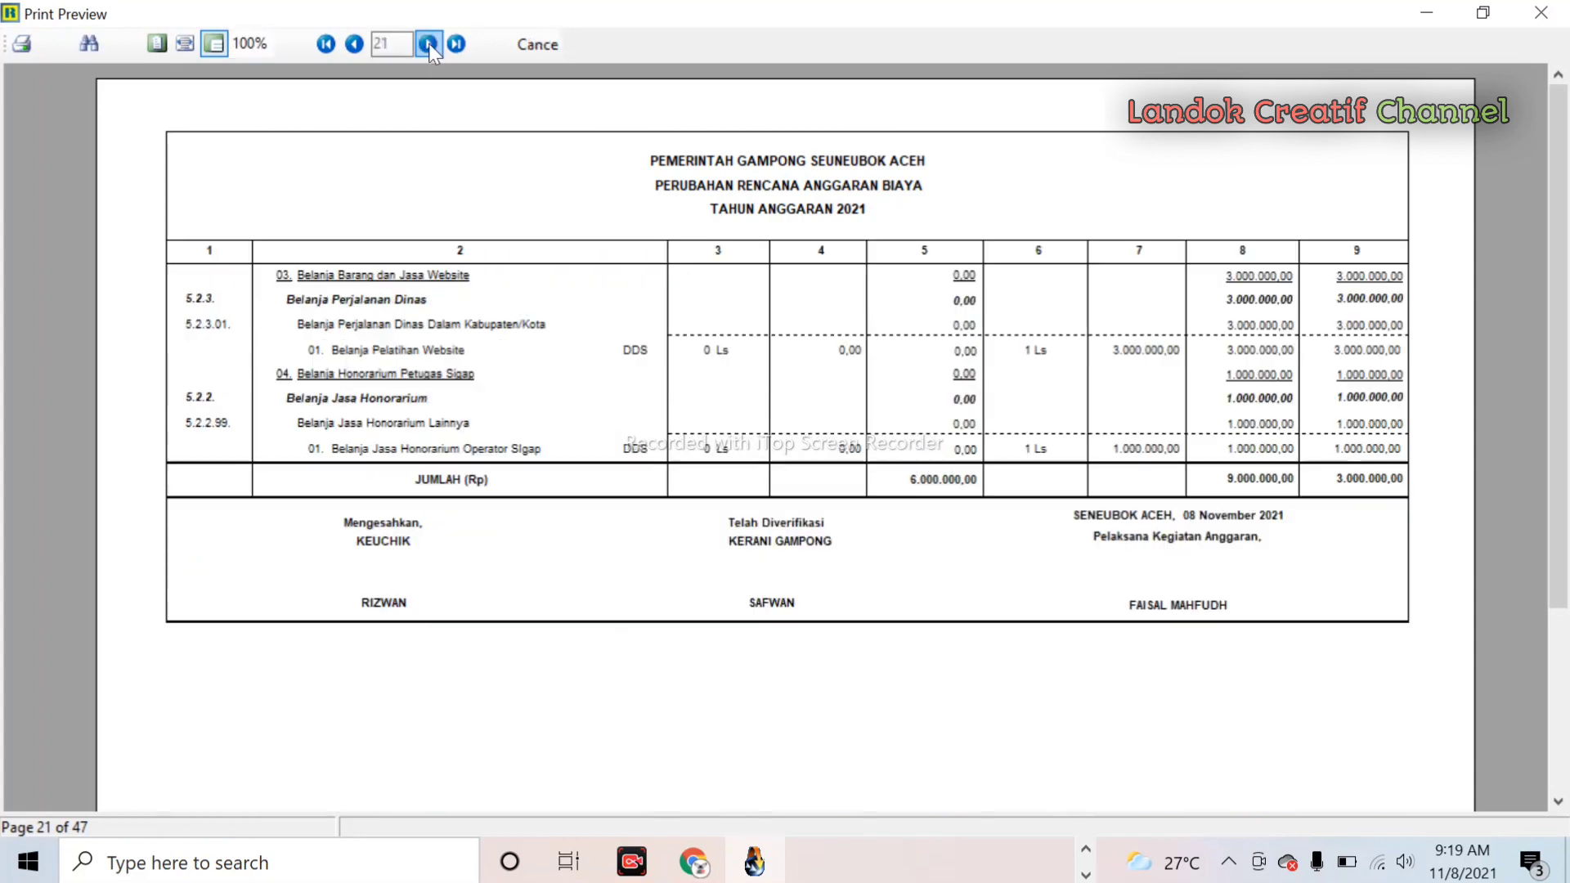
{"action": "left_click", "coordinate": [428, 43]}
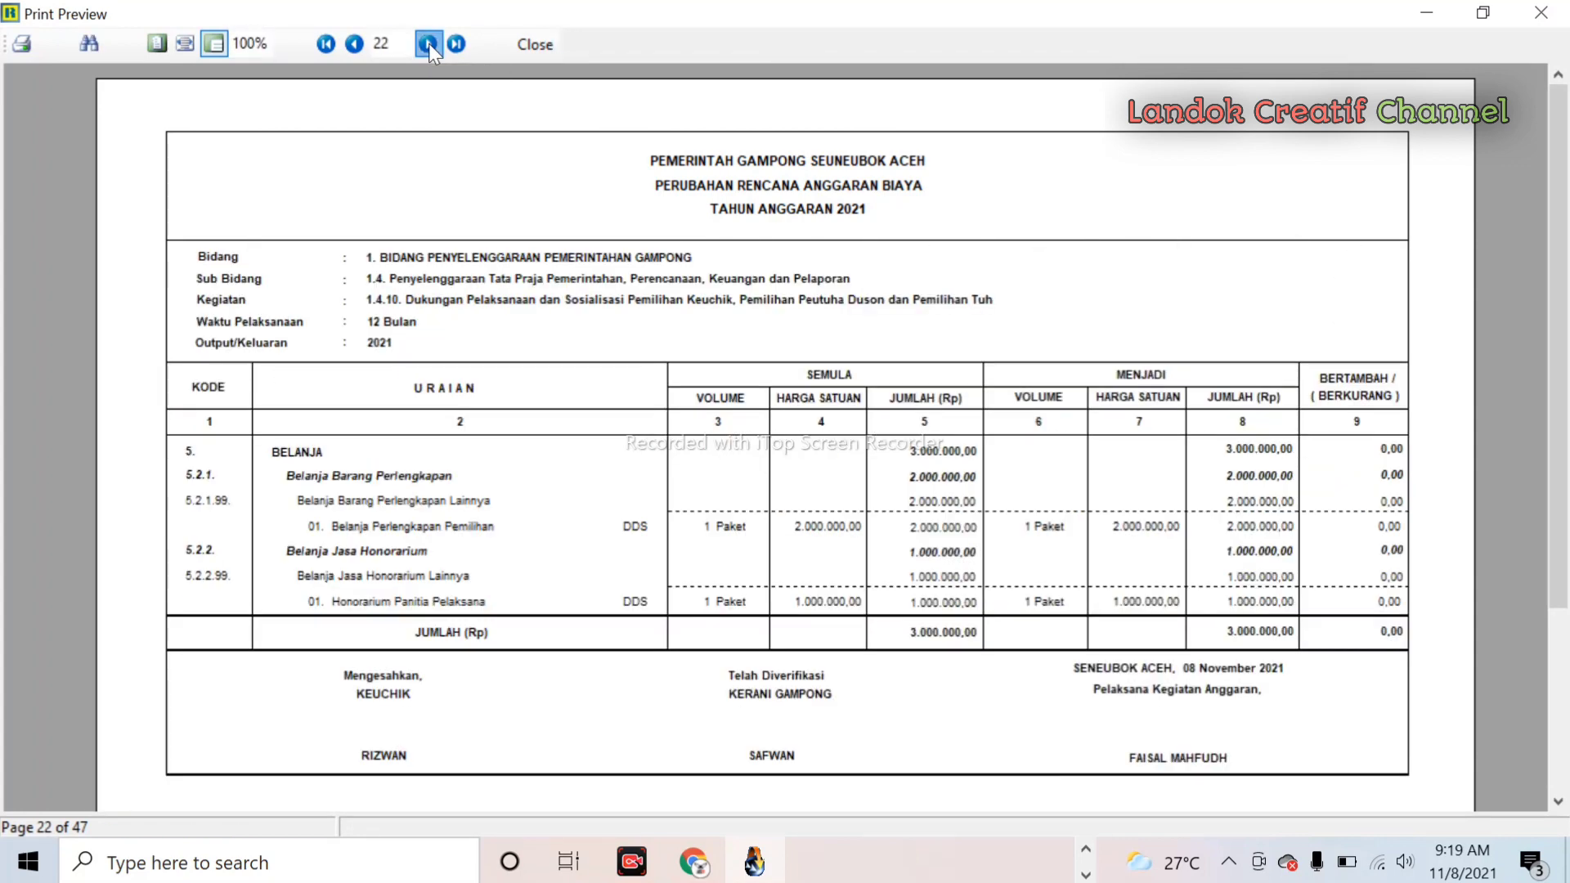
{"action": "left_click", "coordinate": [428, 43]}
{"action": "left_click", "coordinate": [428, 44]}
{"action": "left_click", "coordinate": [428, 44]}
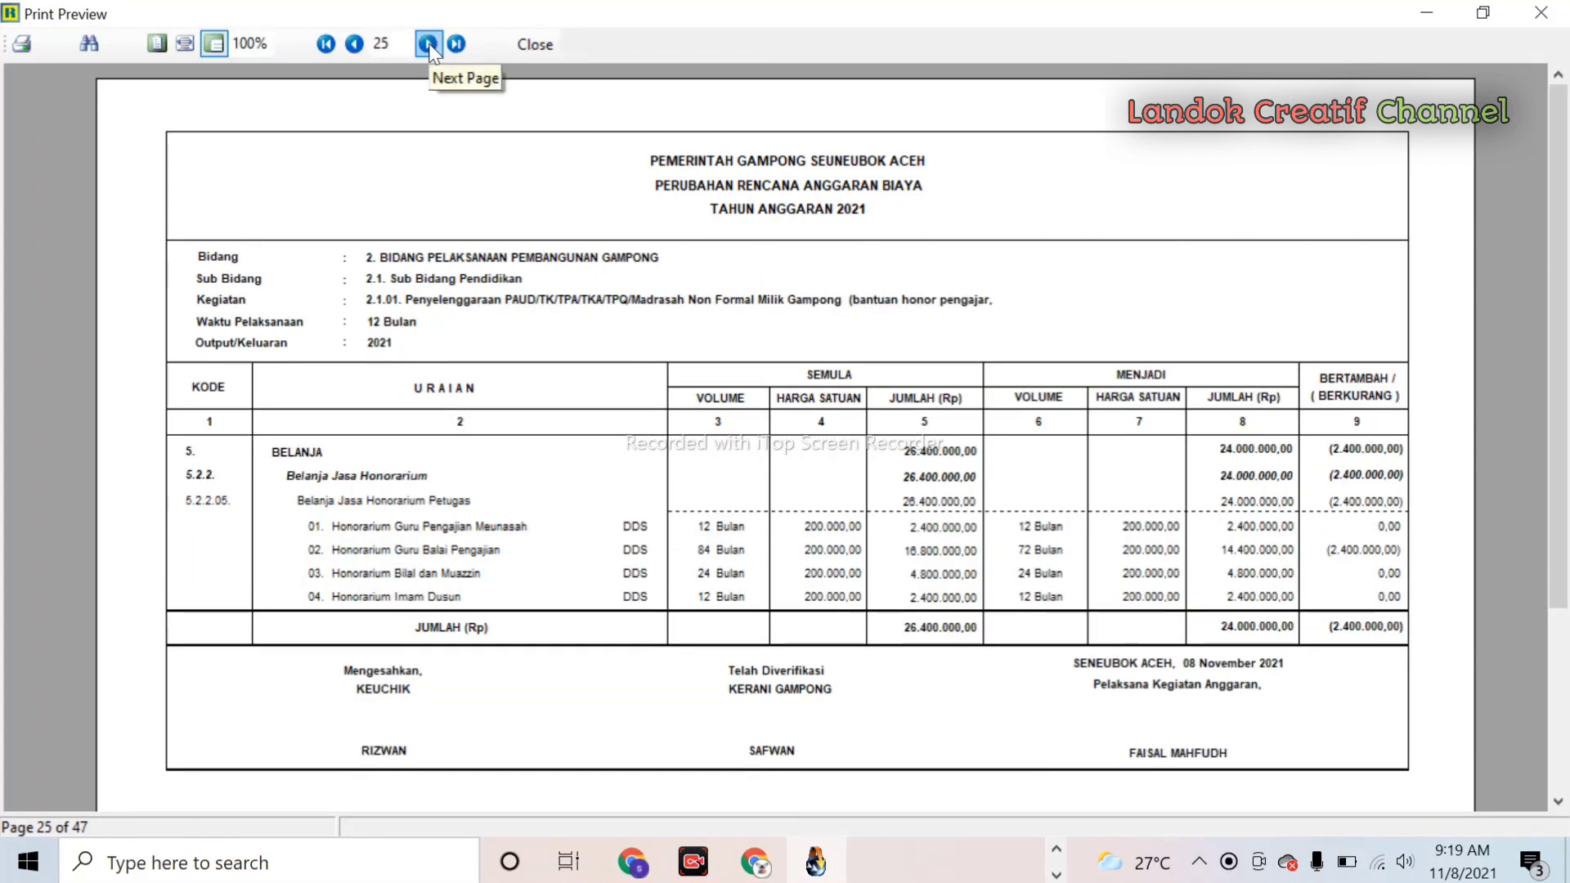
{"action": "left_click", "coordinate": [429, 44]}
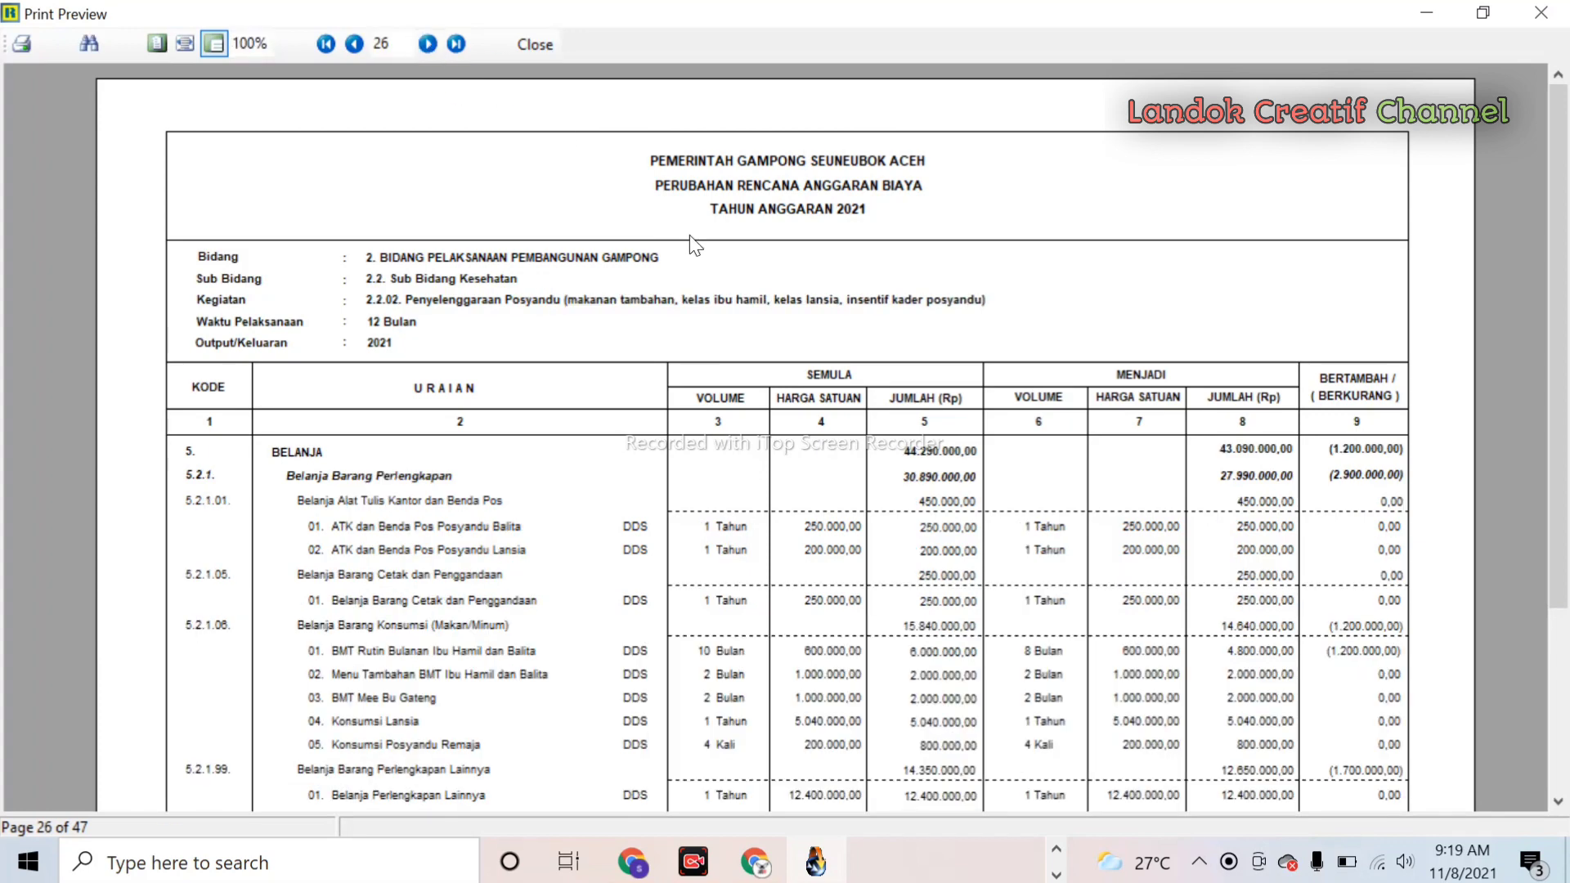
{"action": "scroll", "coordinate": [1085, 569], "scroll_direction": "down", "scroll_amount": 3}
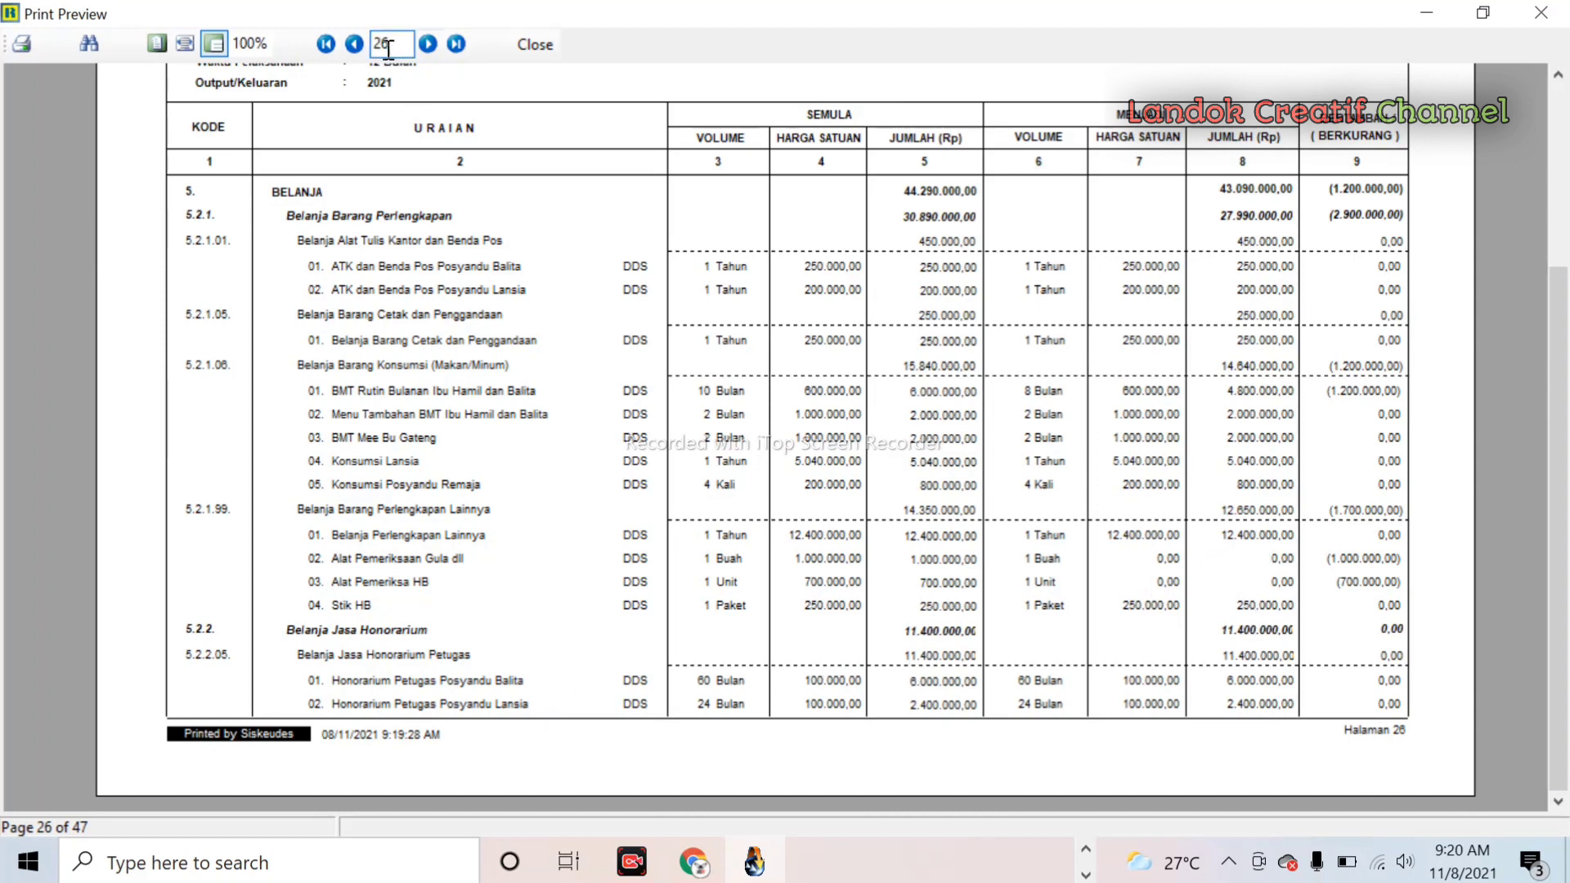
{"action": "left_click", "coordinate": [427, 43]}
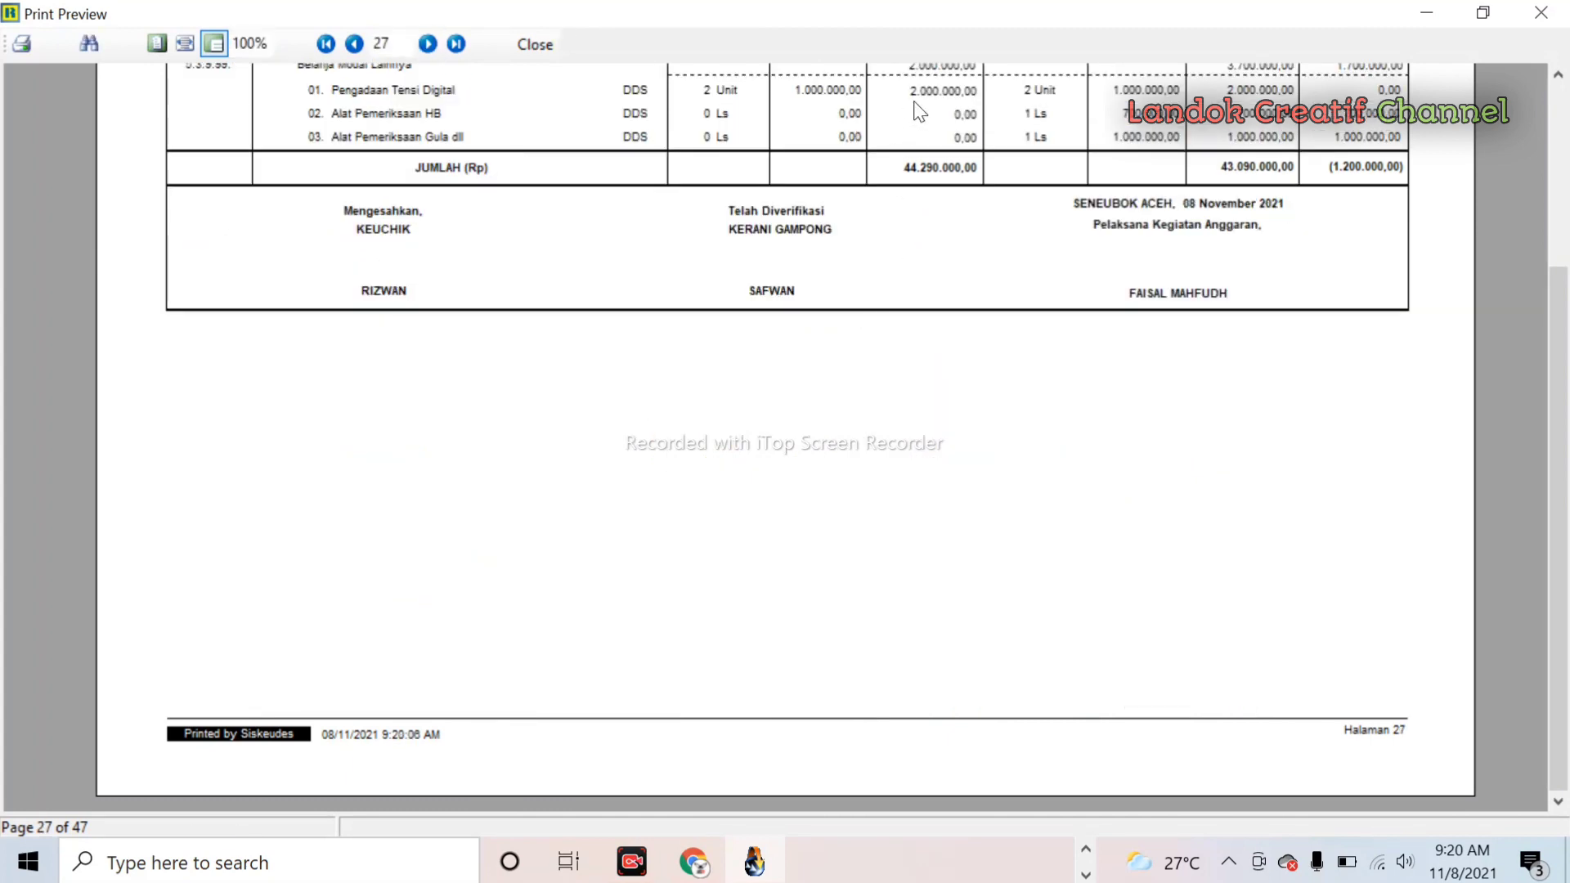
- Scroll back up page 27 to review the new Alat Pemeriksaan HB and Gula items
{"action": "scroll", "coordinate": [920, 110], "scroll_direction": "up", "scroll_amount": 3}
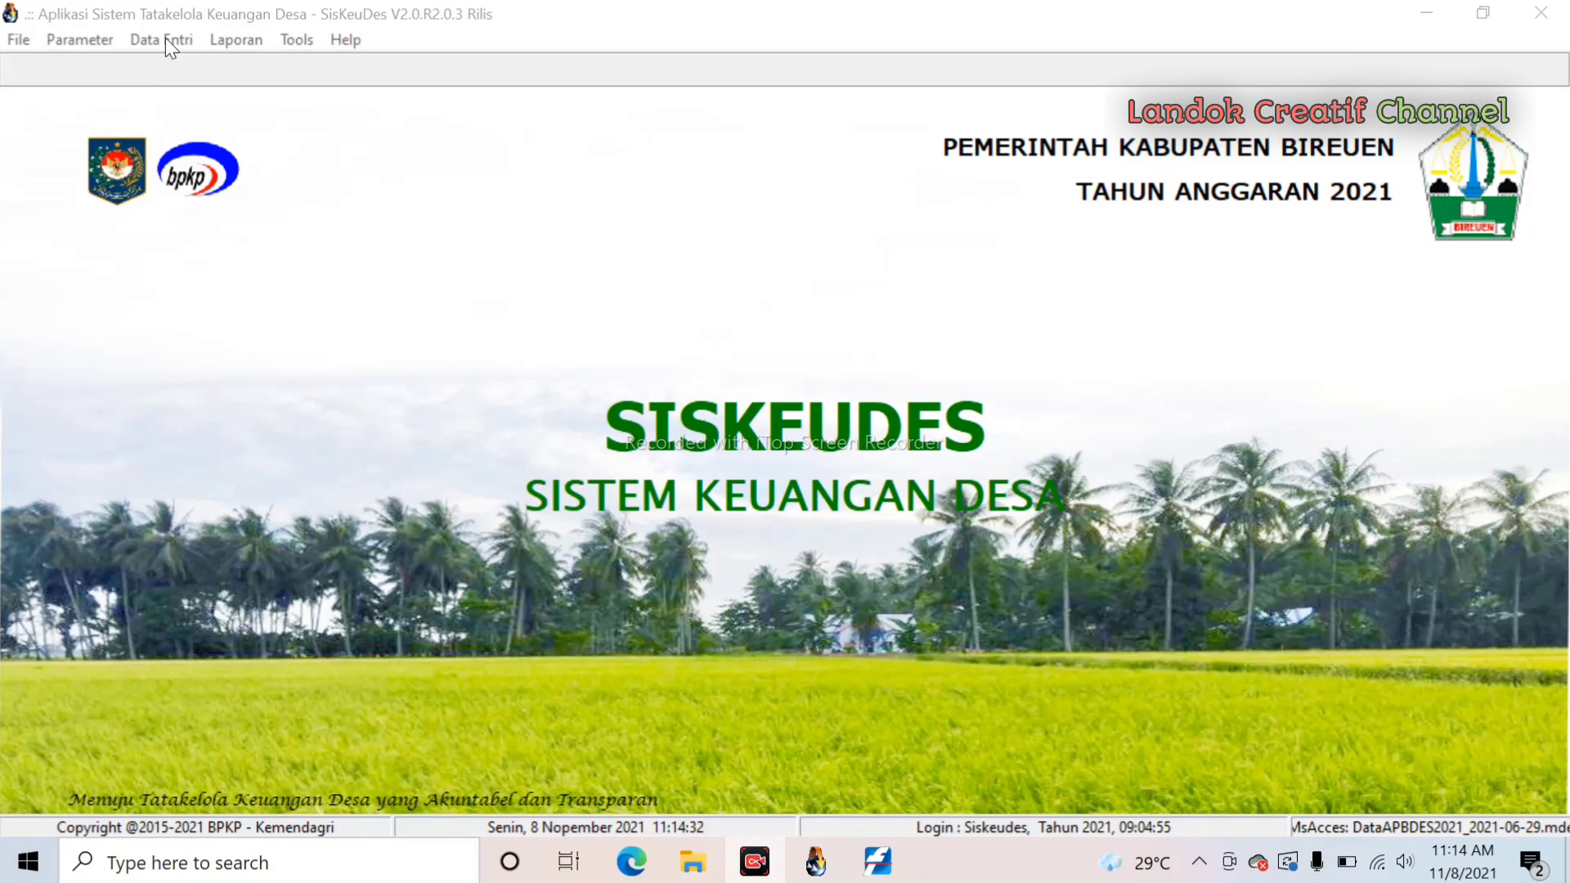
- Open the Anggaran Kas Desa window and view the Pendapatan cash plan before closing it
{"action": "left_click", "coordinate": [167, 43]}
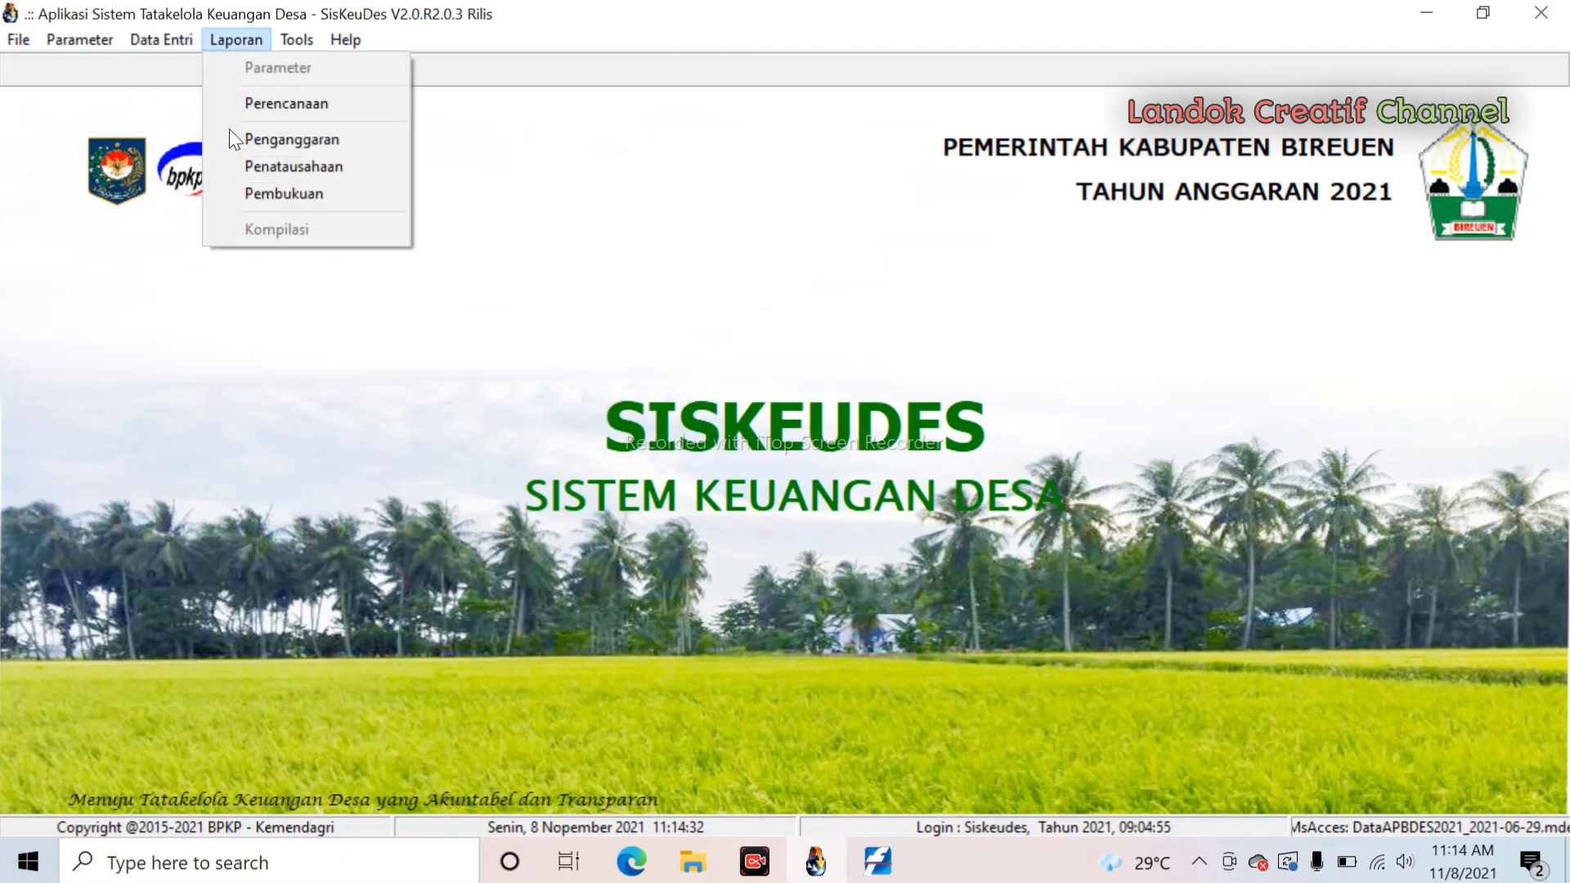
{"action": "mouse_move", "coordinate": [184, 104]}
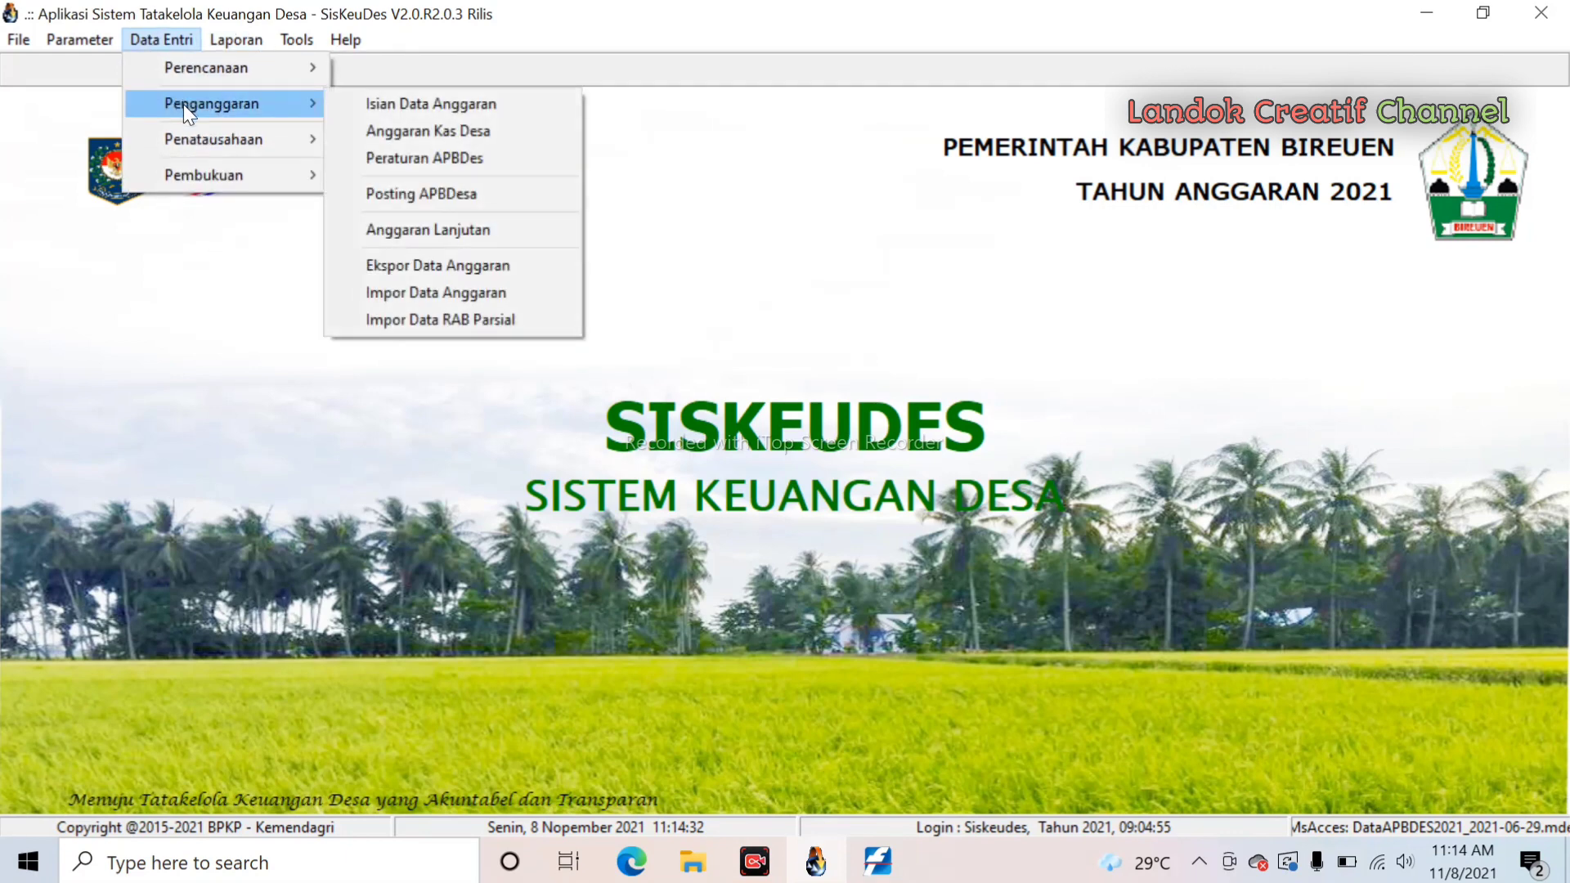
{"action": "left_click", "coordinate": [456, 134]}
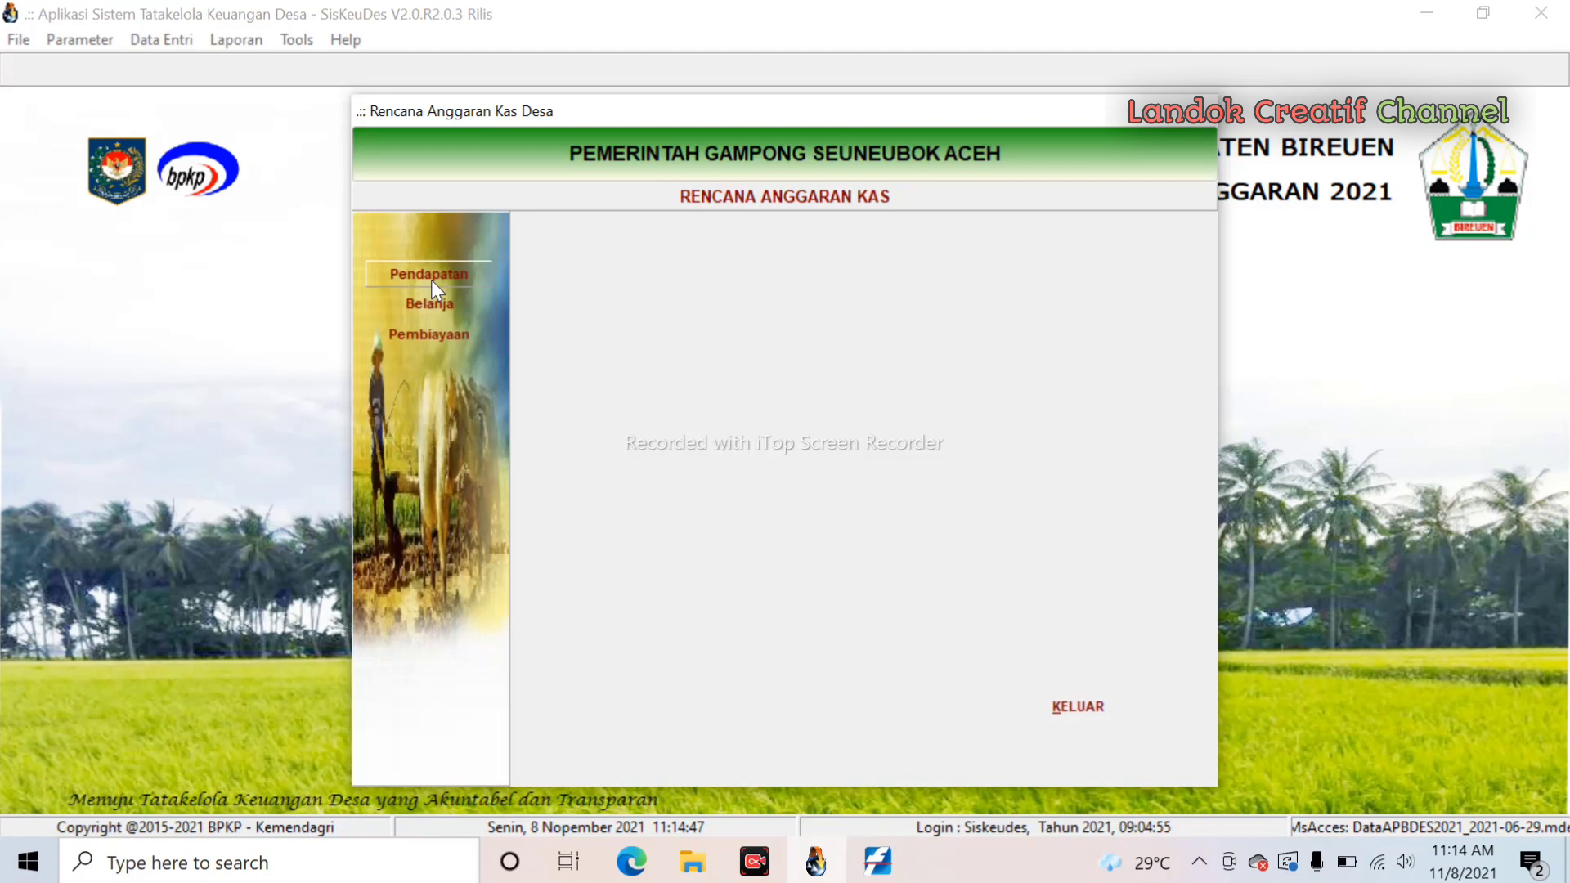
{"action": "left_click", "coordinate": [430, 279]}
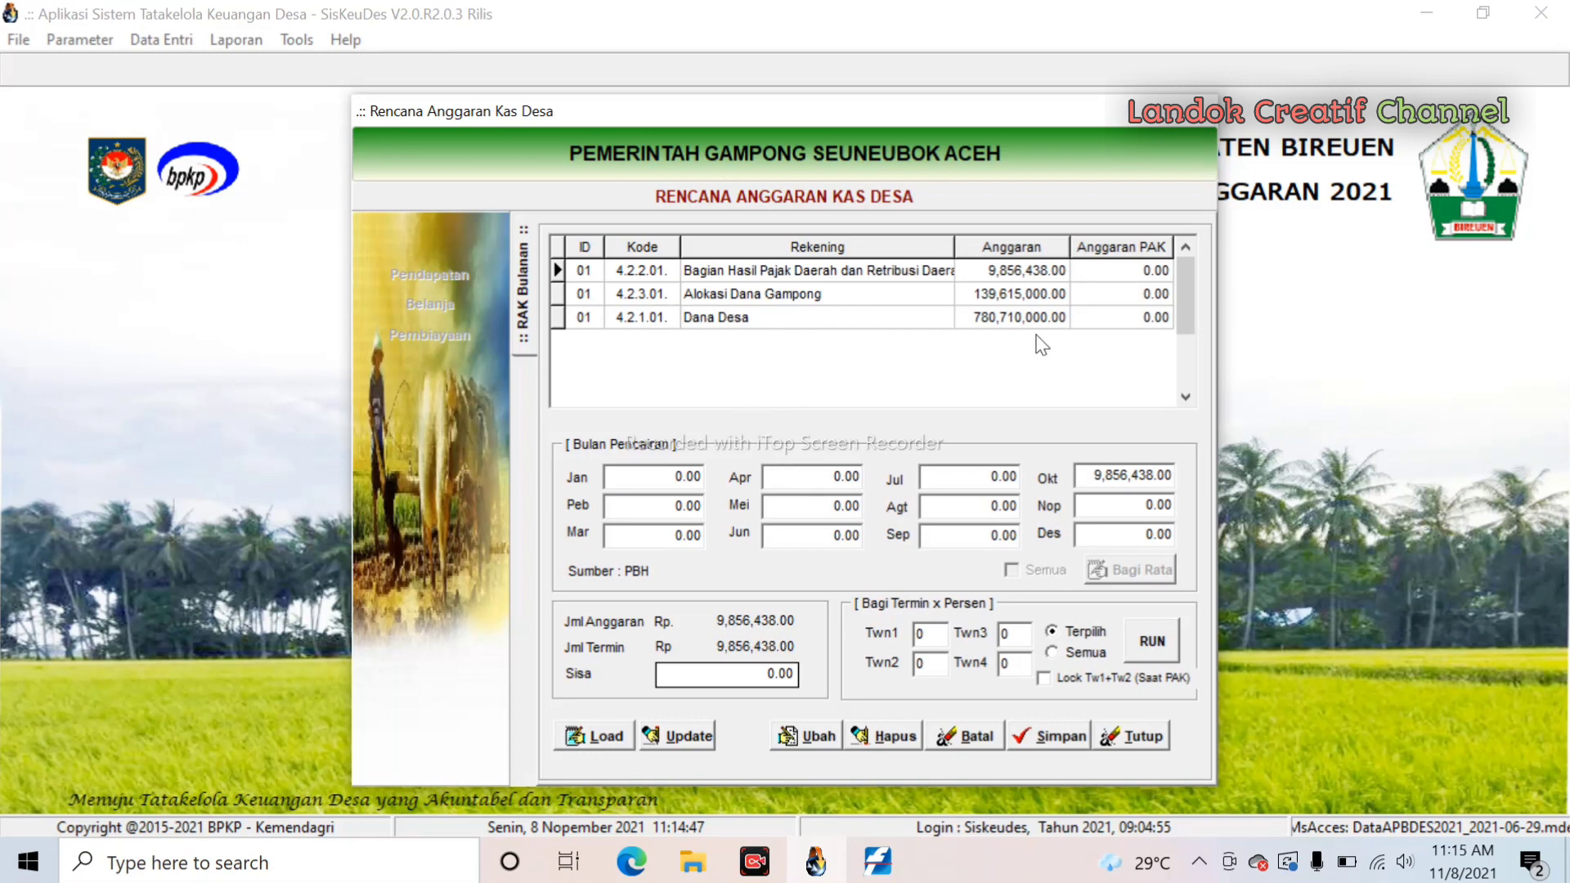
{"action": "left_click", "coordinate": [1145, 736]}
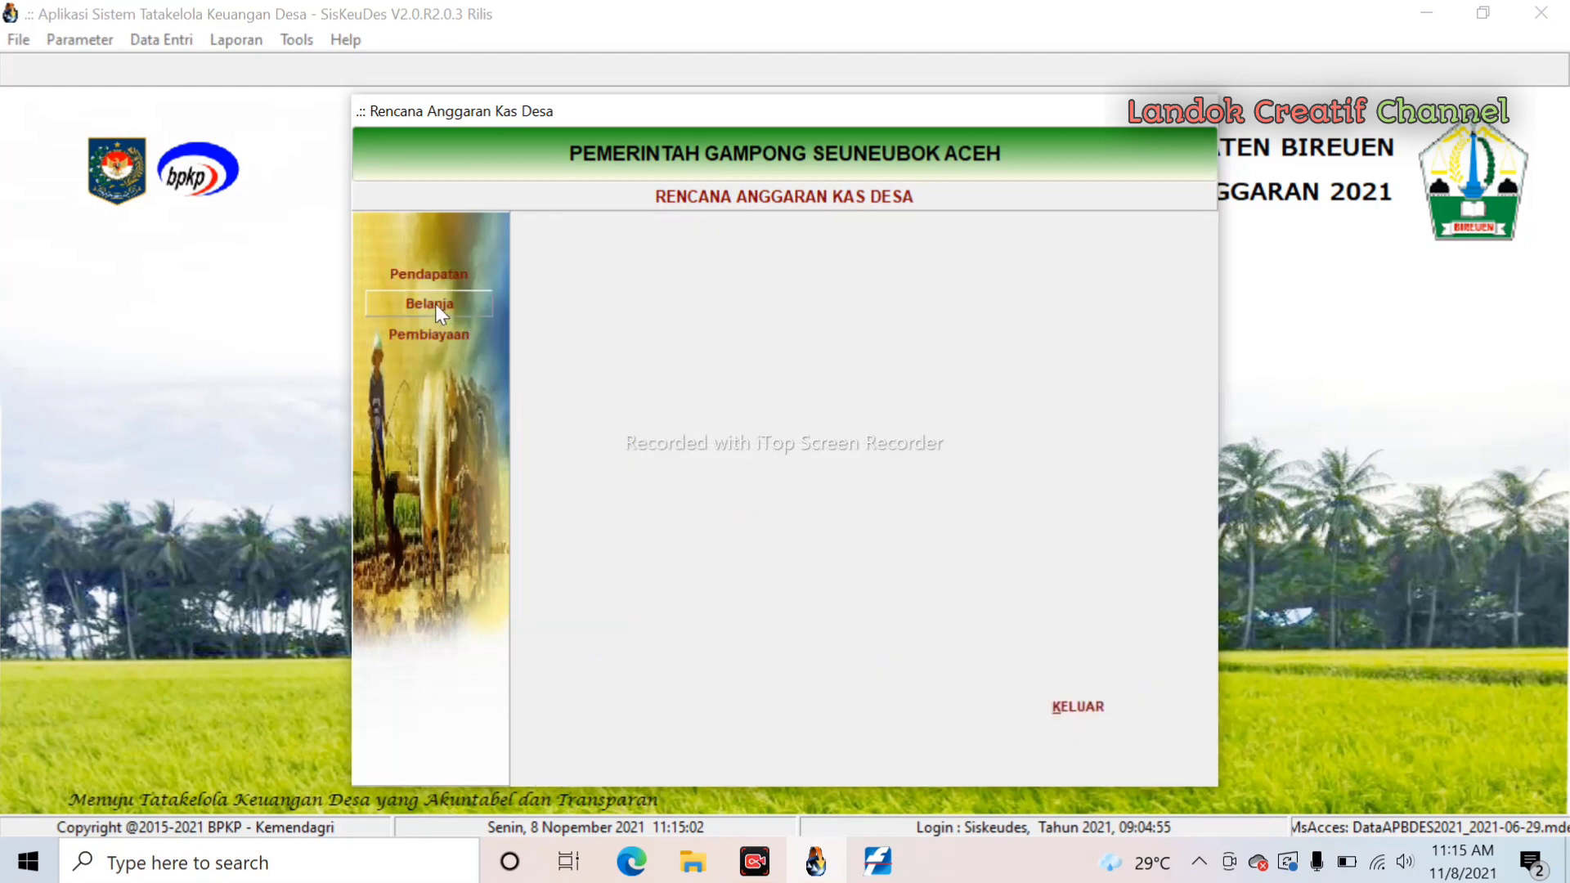
- Open the Posyandu activity's cash plan under Bidang 05.2009.02 and load its revised PAK accounts
{"action": "left_click", "coordinate": [435, 304]}
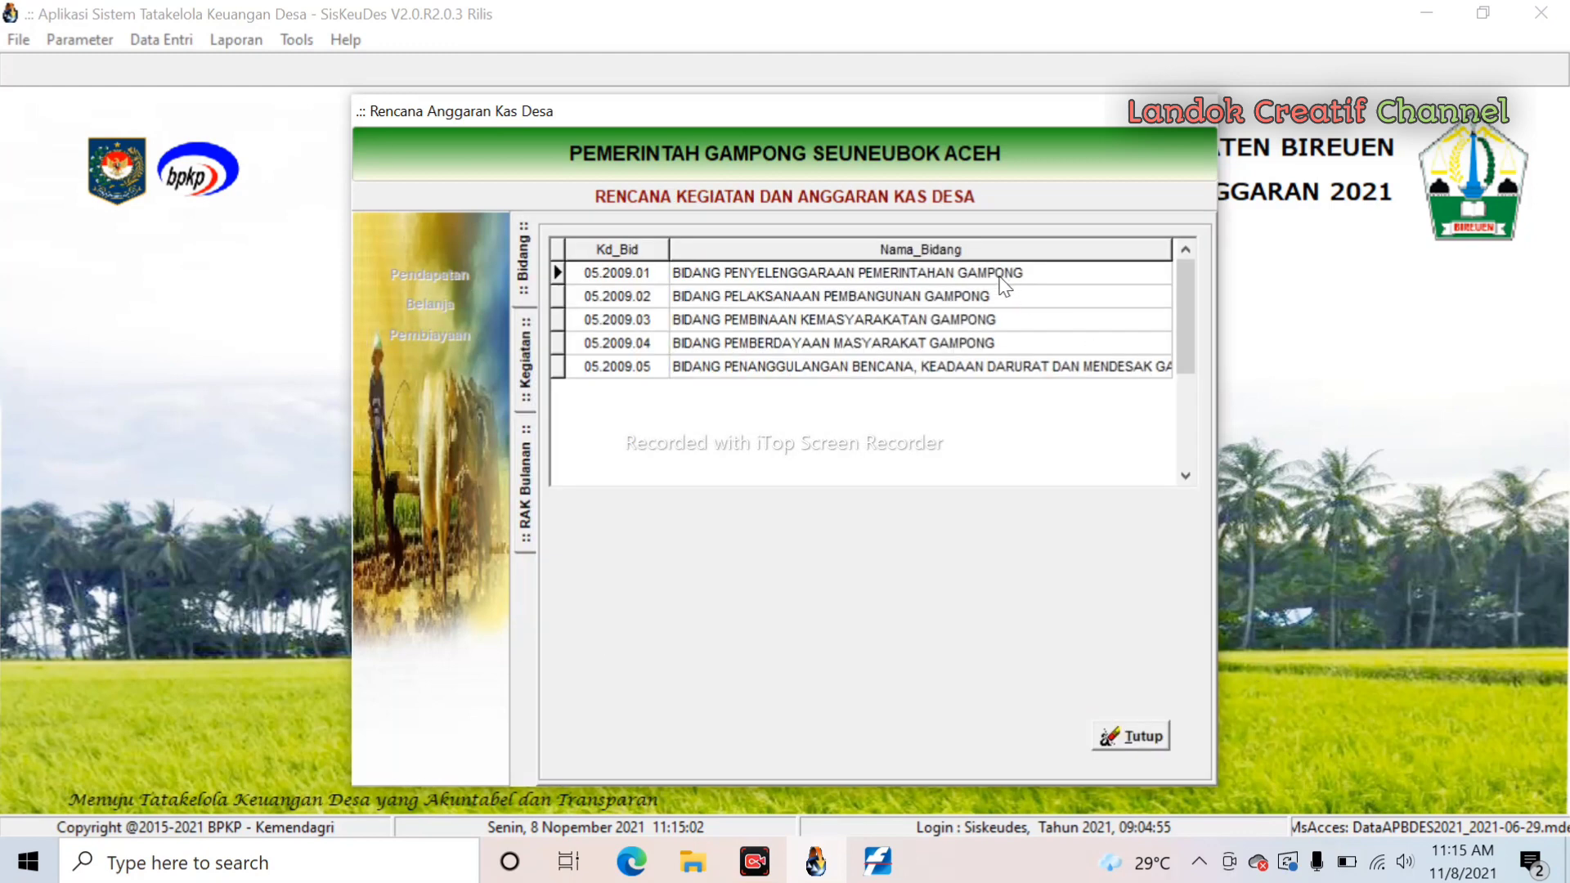
{"action": "left_click", "coordinate": [953, 298]}
{"action": "double_click", "coordinate": [954, 298]}
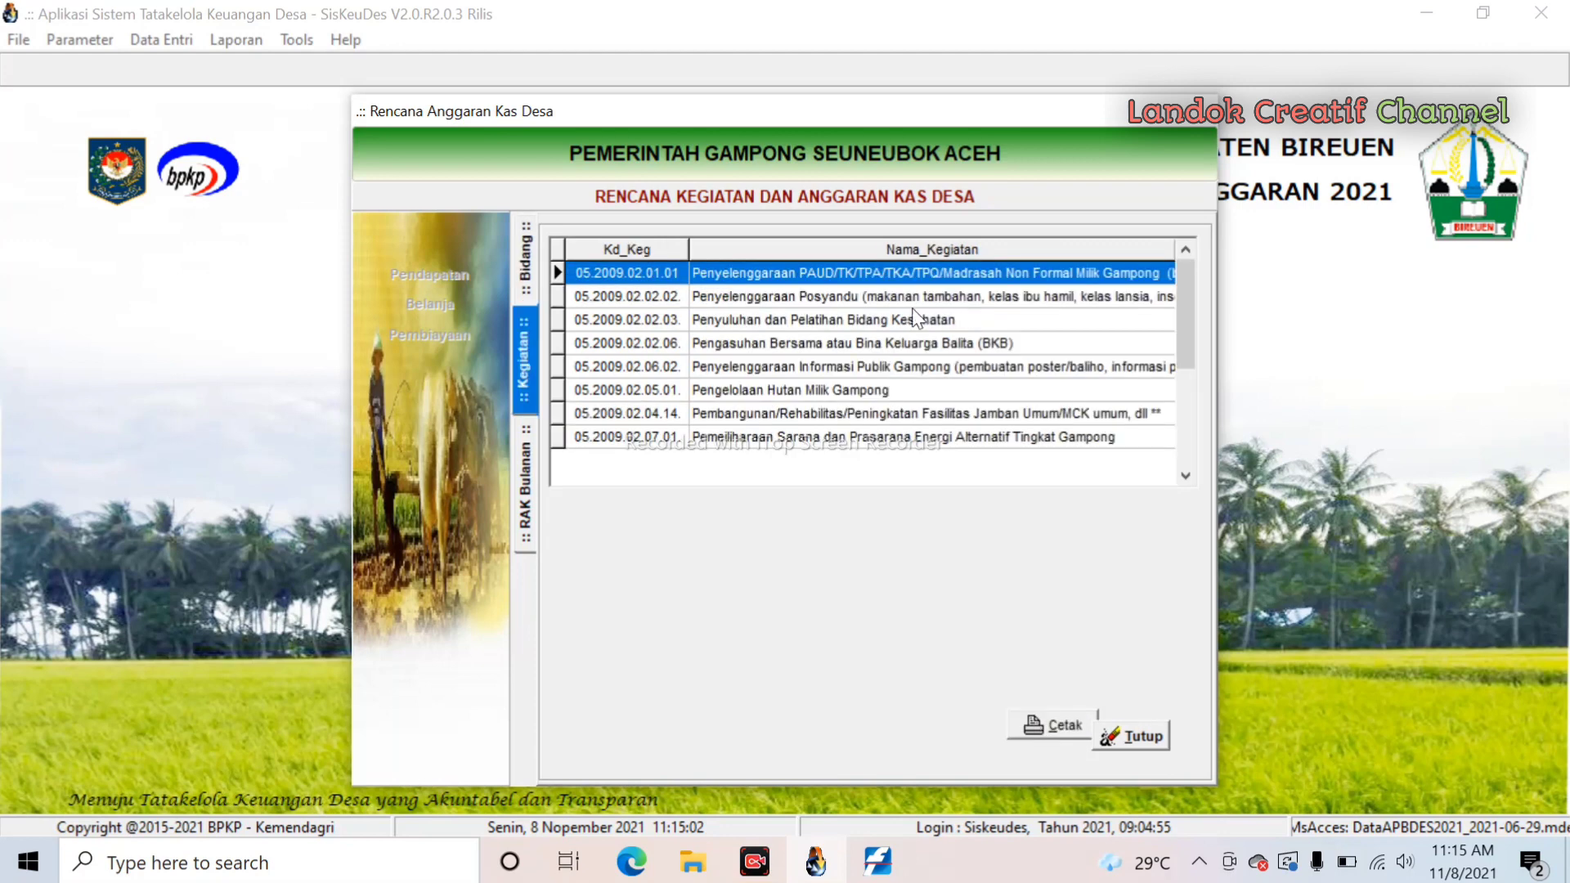
{"action": "double_click", "coordinate": [830, 298]}
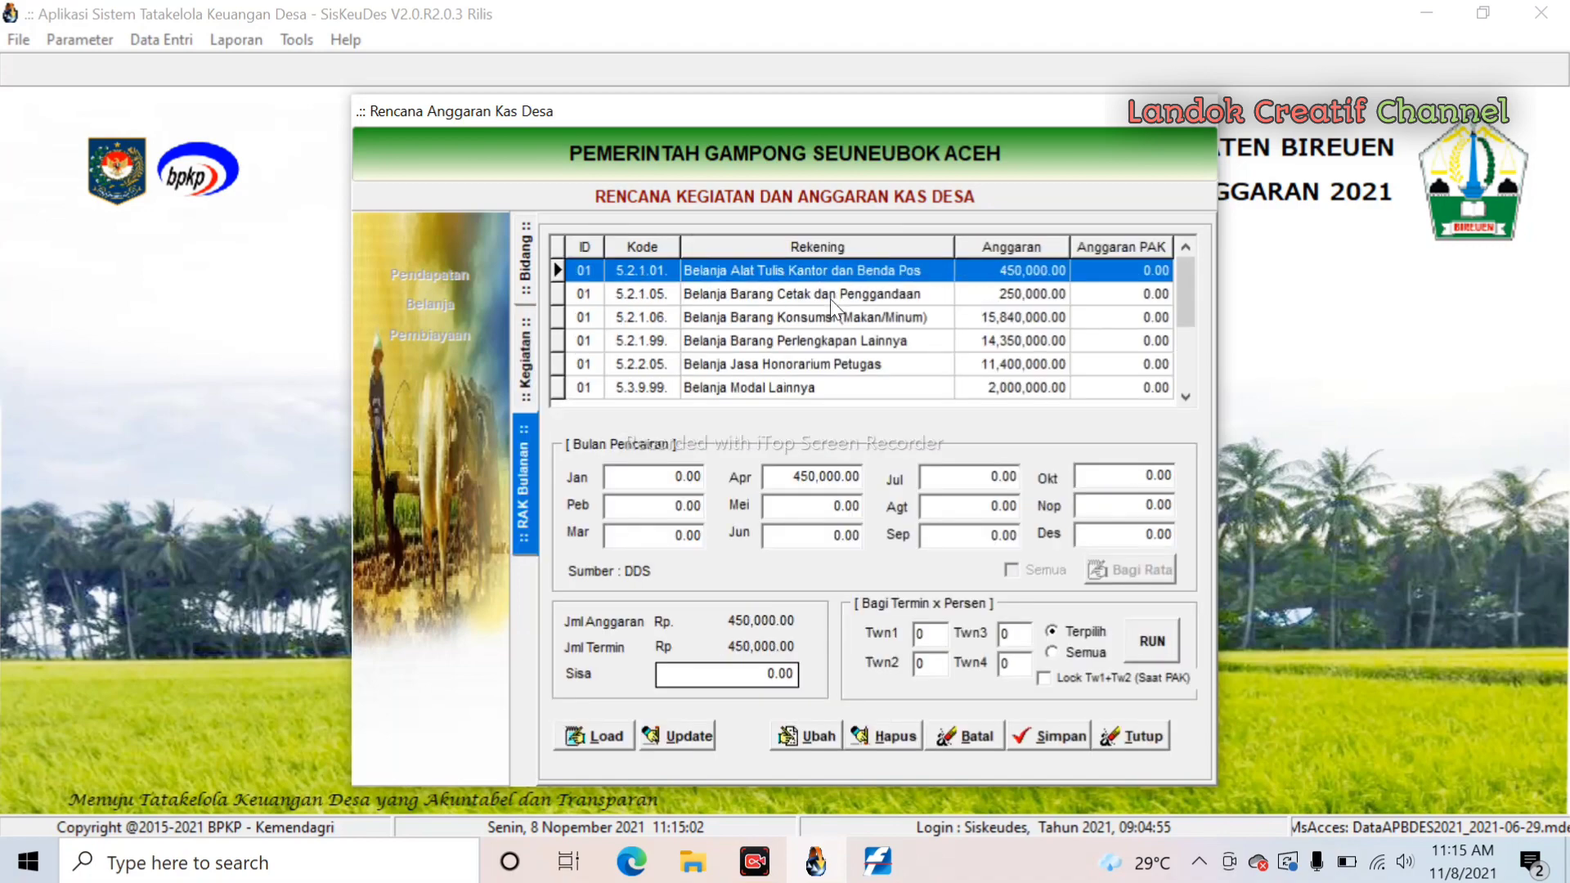
{"action": "left_click", "coordinate": [831, 297]}
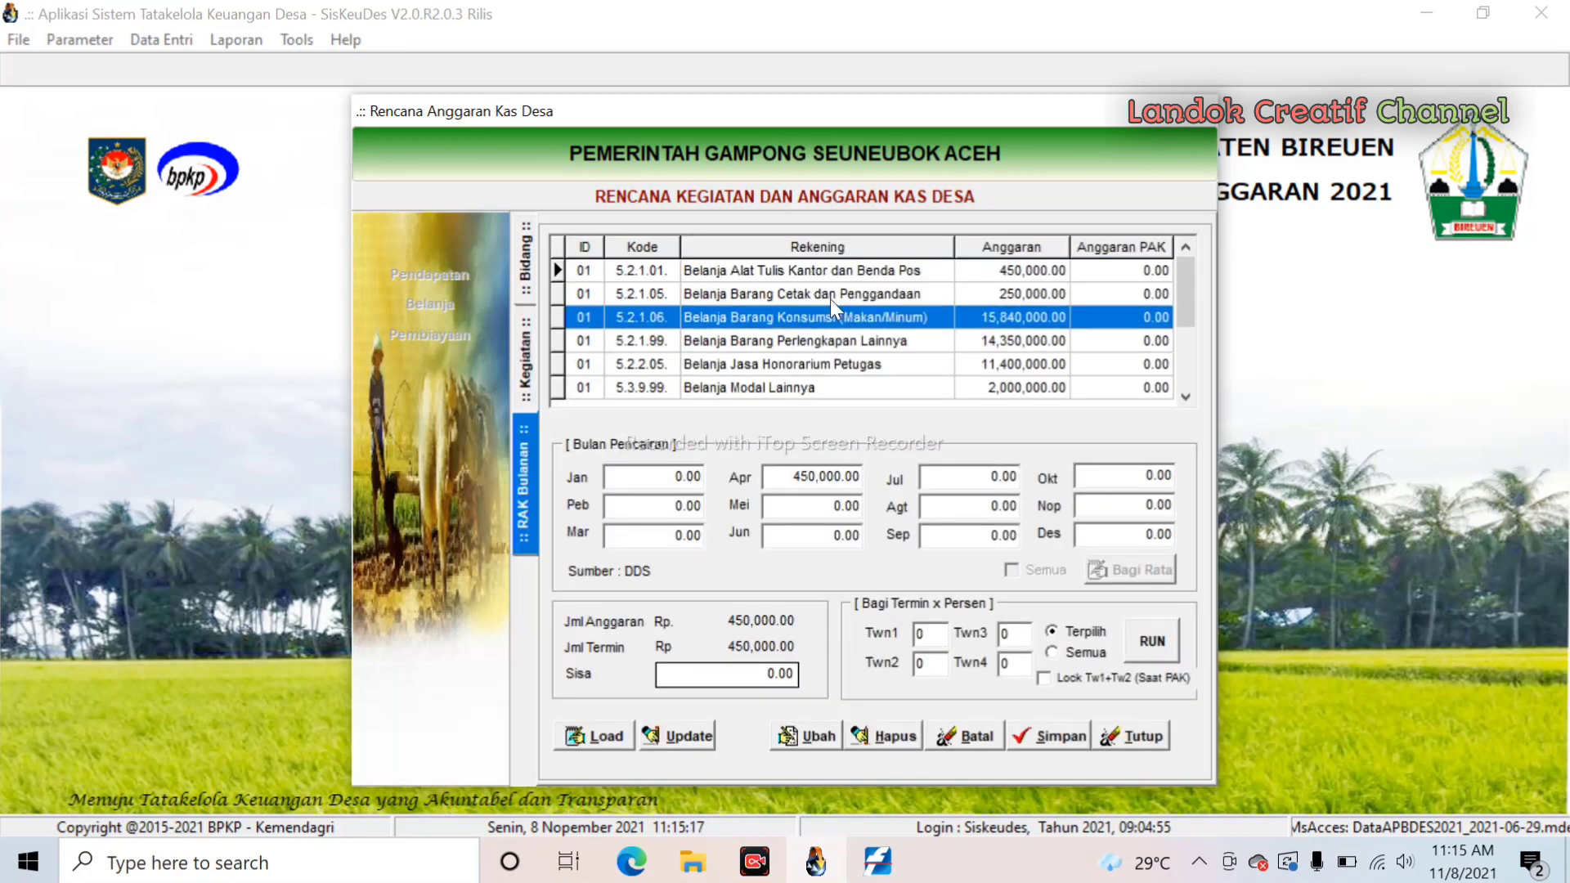
{"action": "key", "text": "Up"}
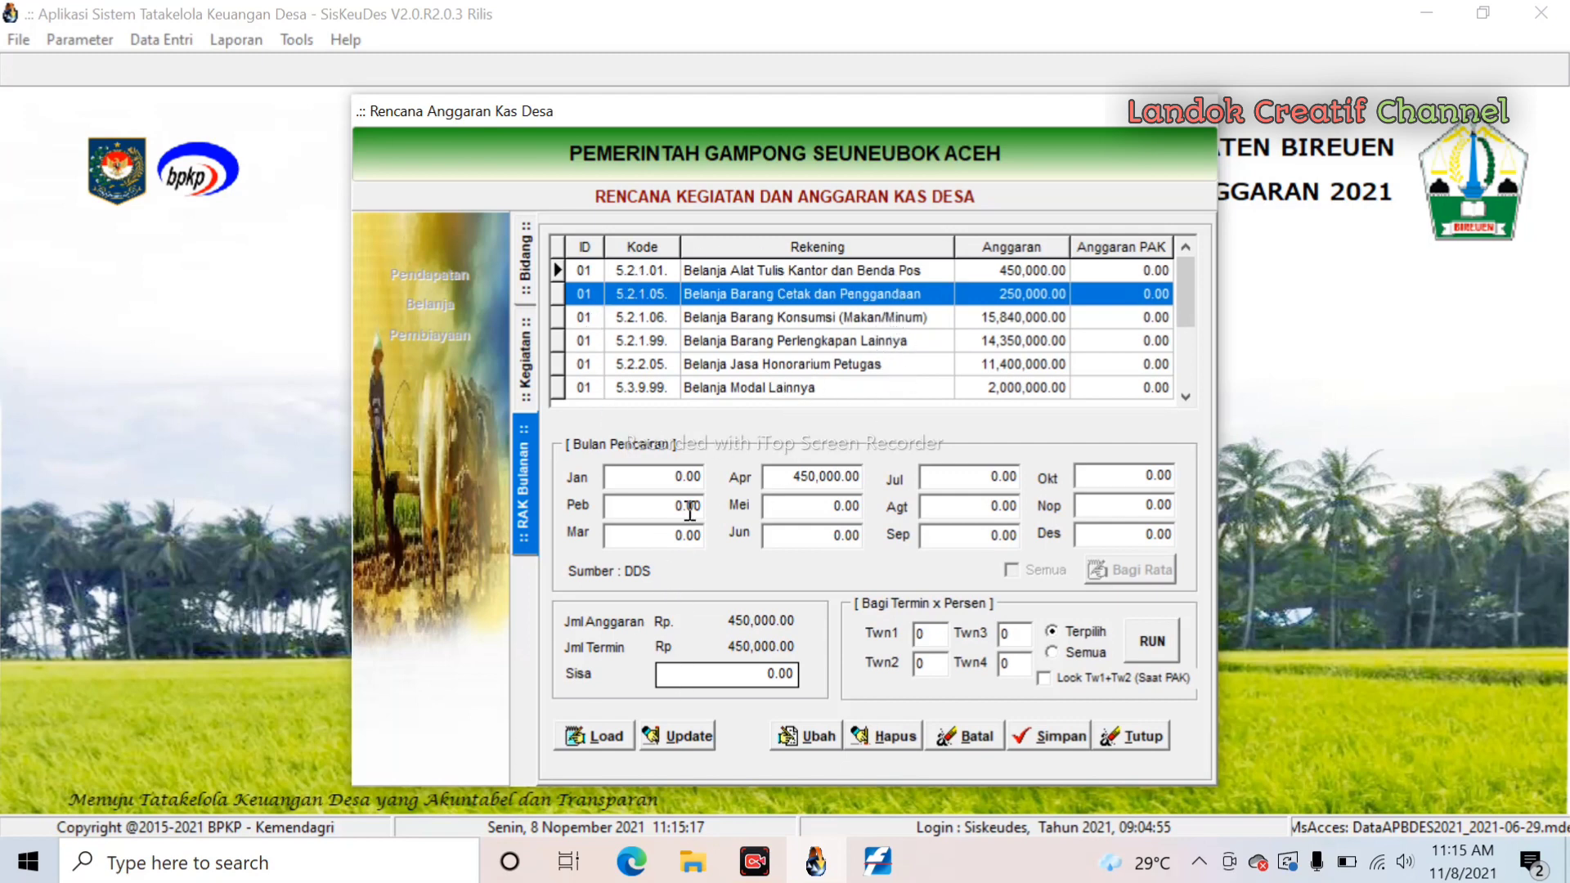
{"action": "left_click", "coordinate": [607, 738]}
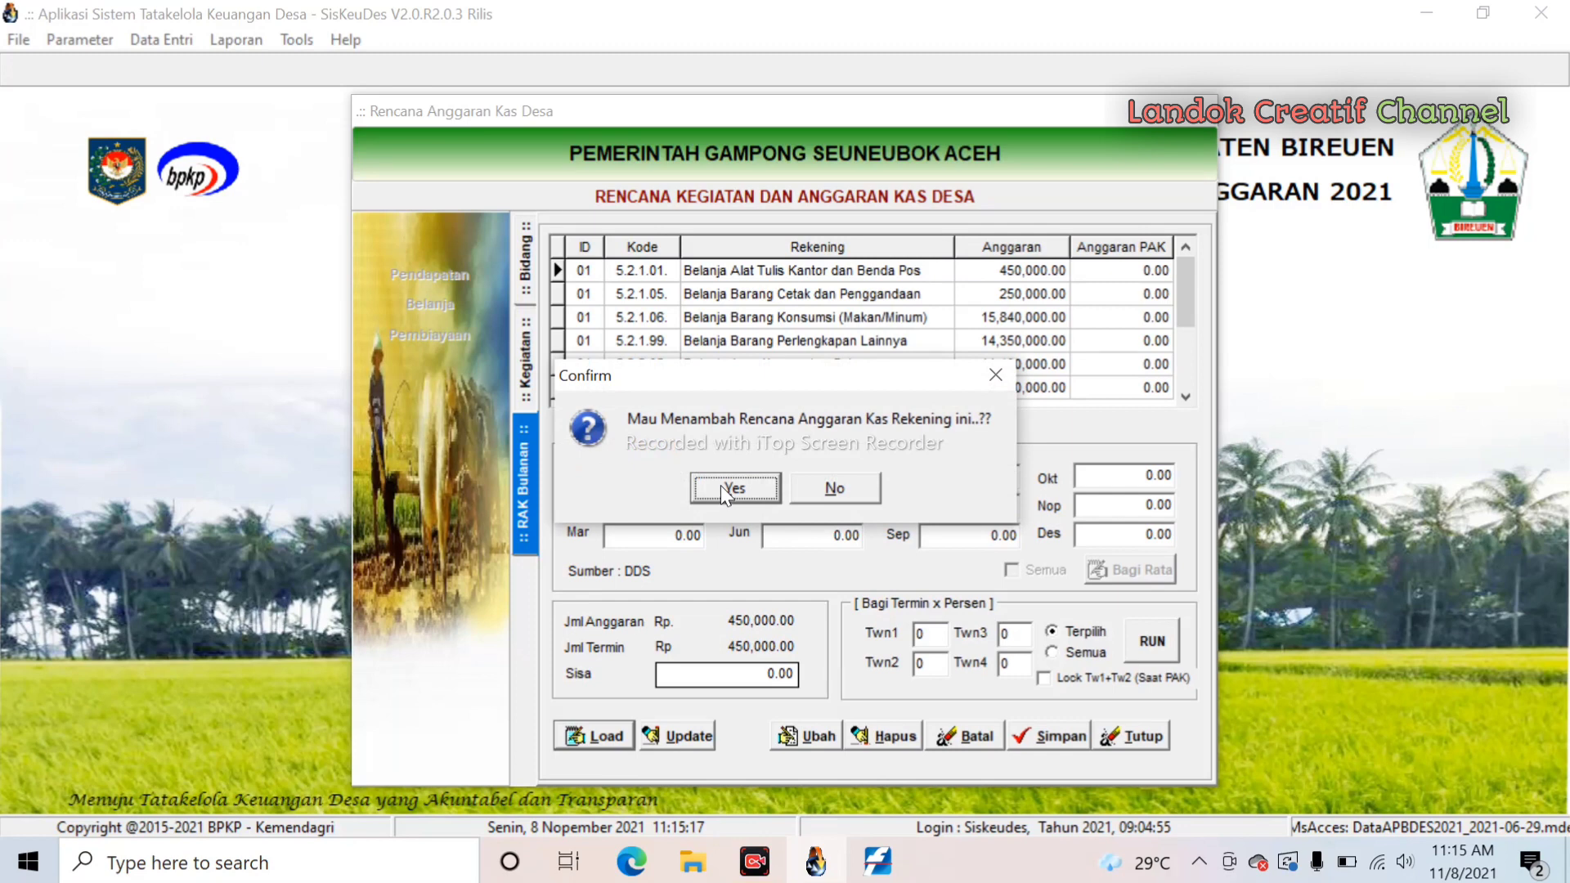
{"action": "left_click", "coordinate": [720, 488]}
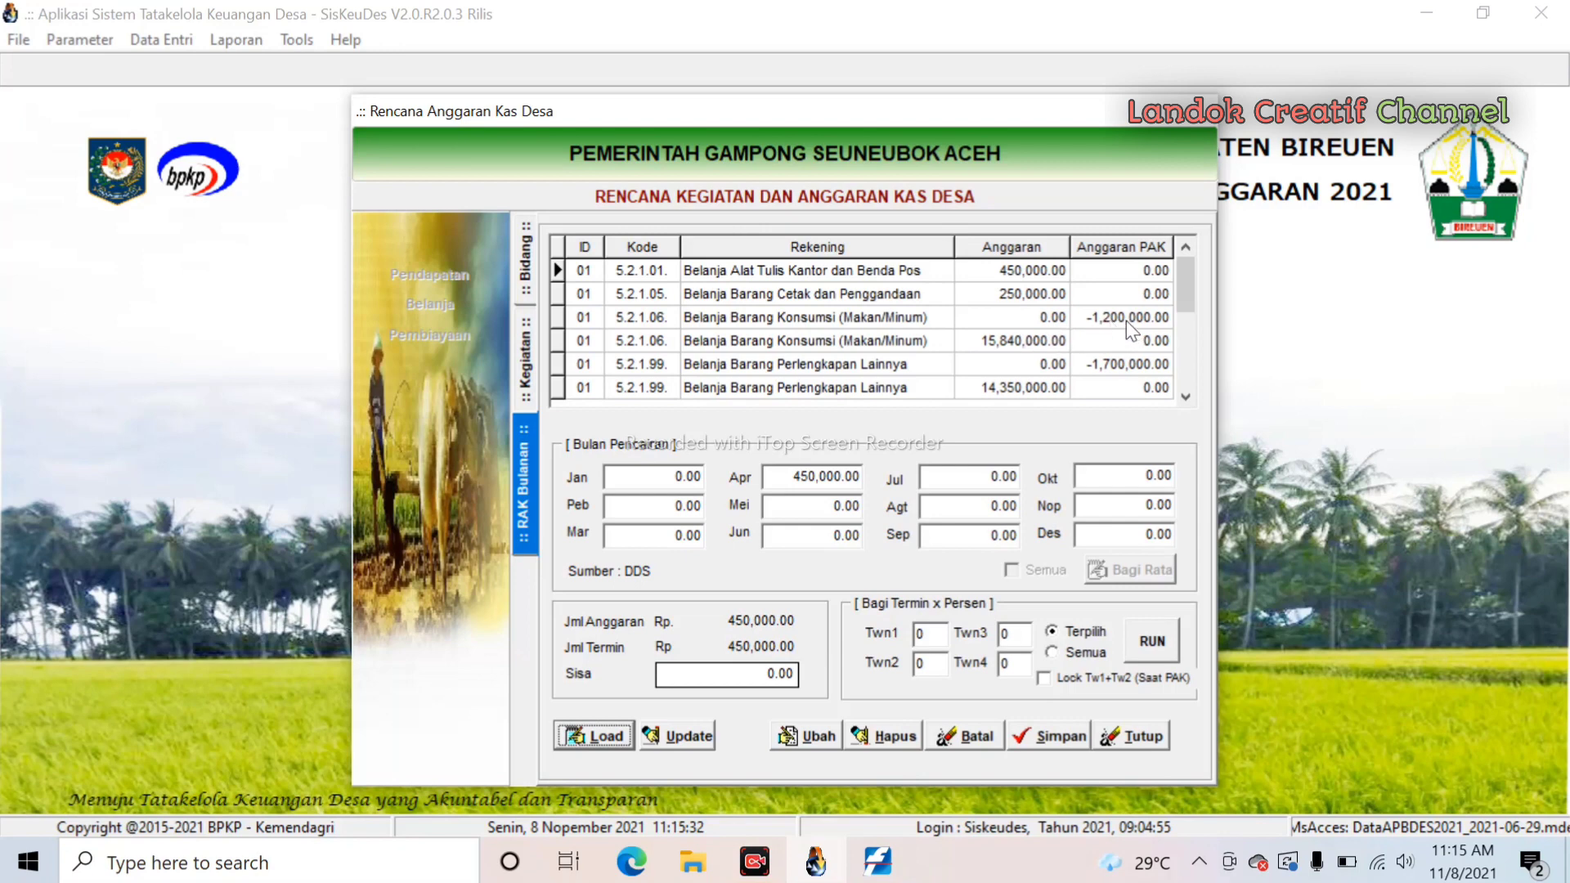
{"action": "left_click", "coordinate": [747, 321]}
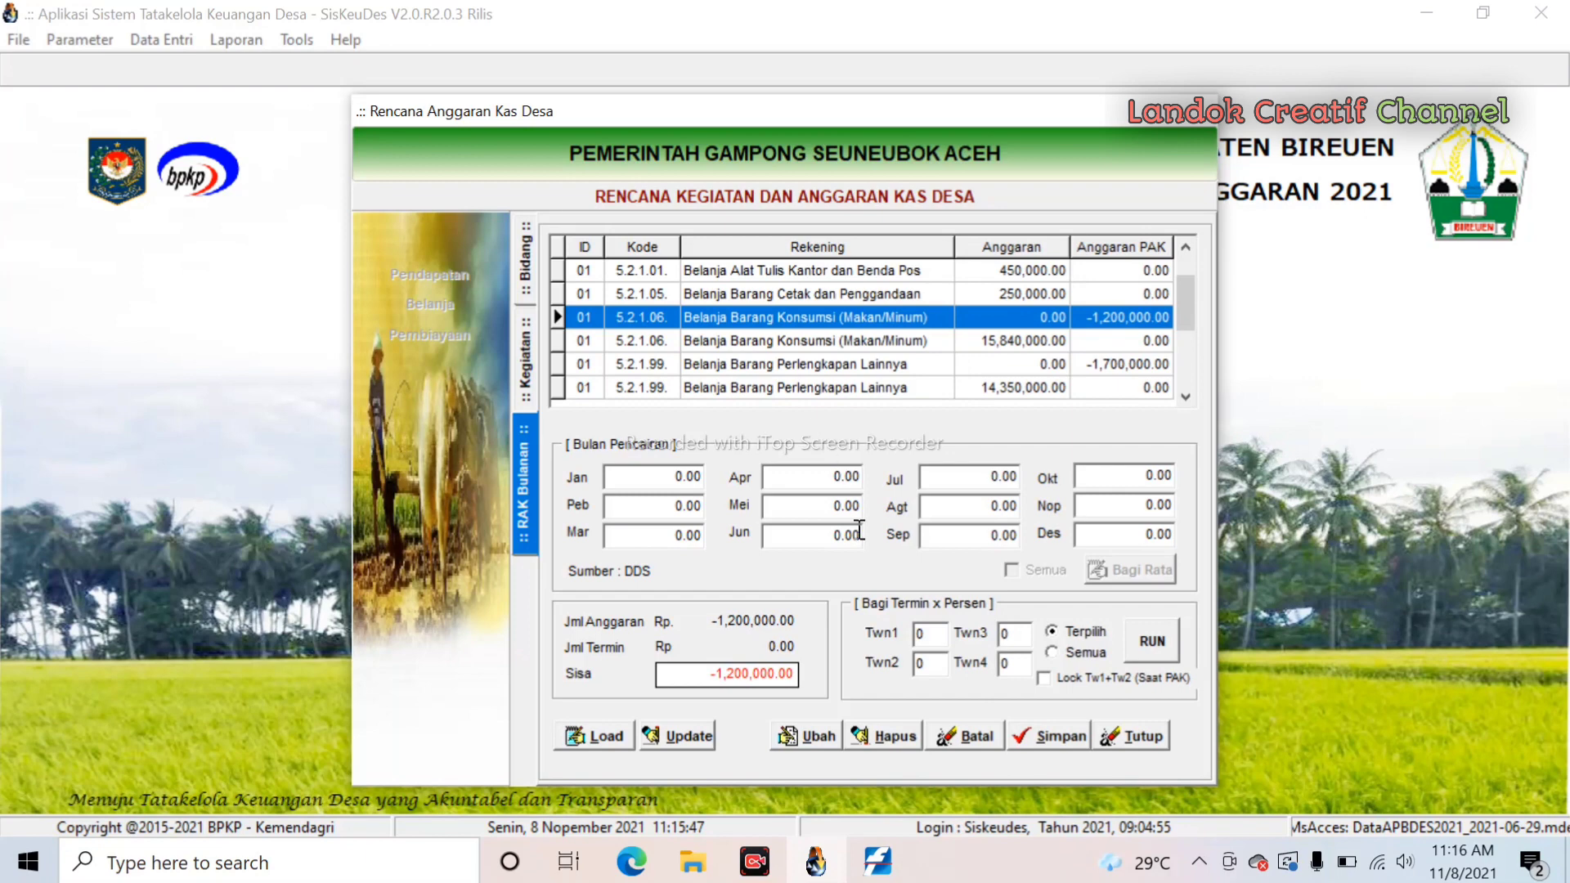
{"action": "left_click", "coordinate": [810, 339]}
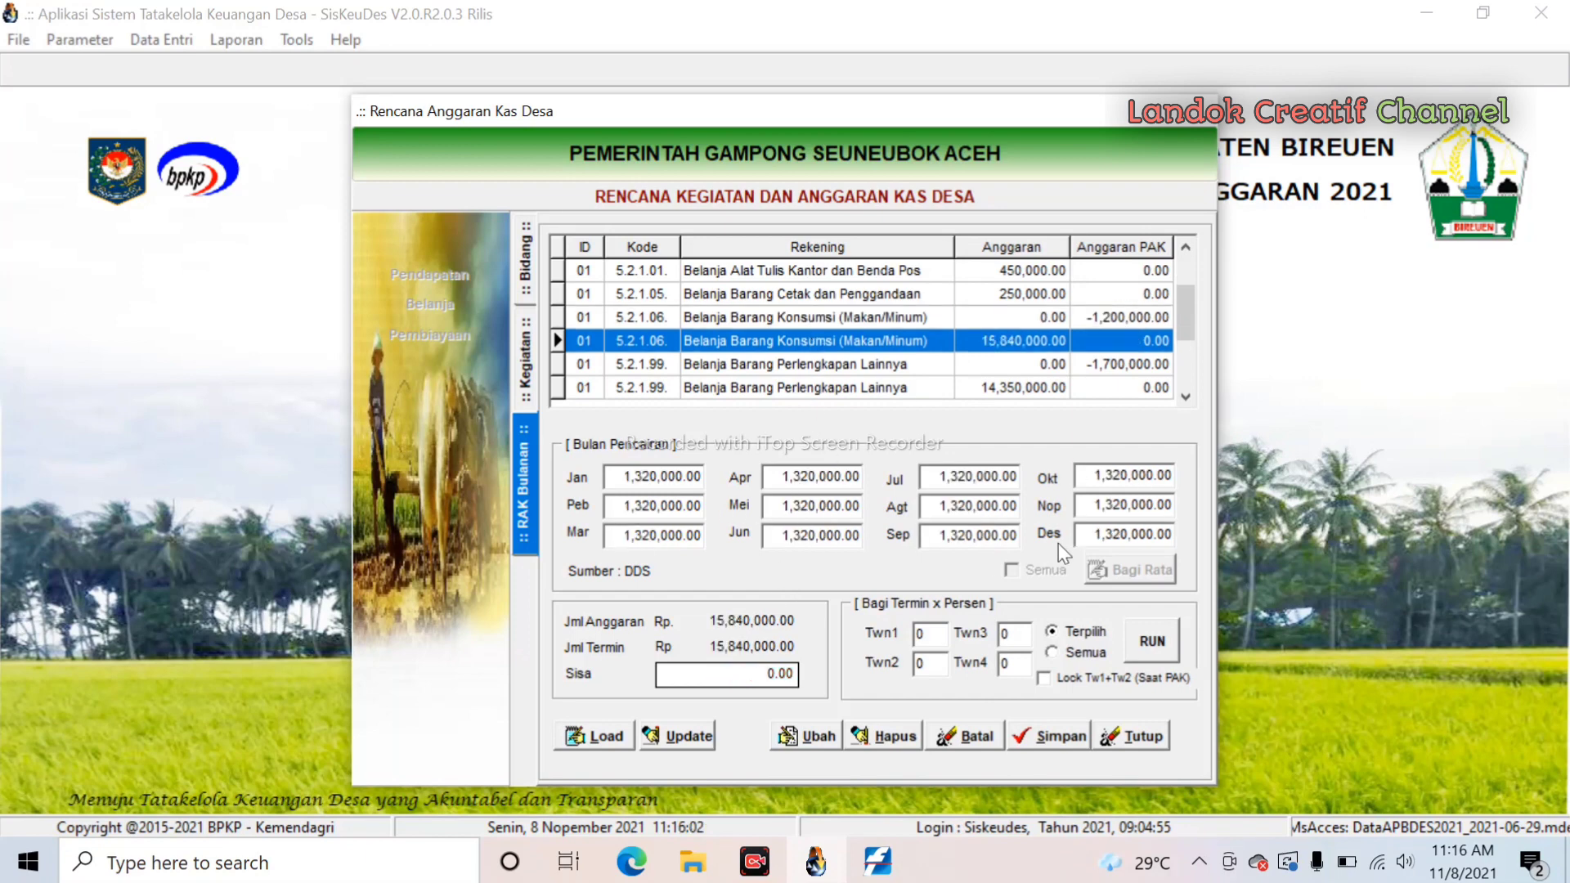
{"action": "left_click", "coordinate": [910, 323]}
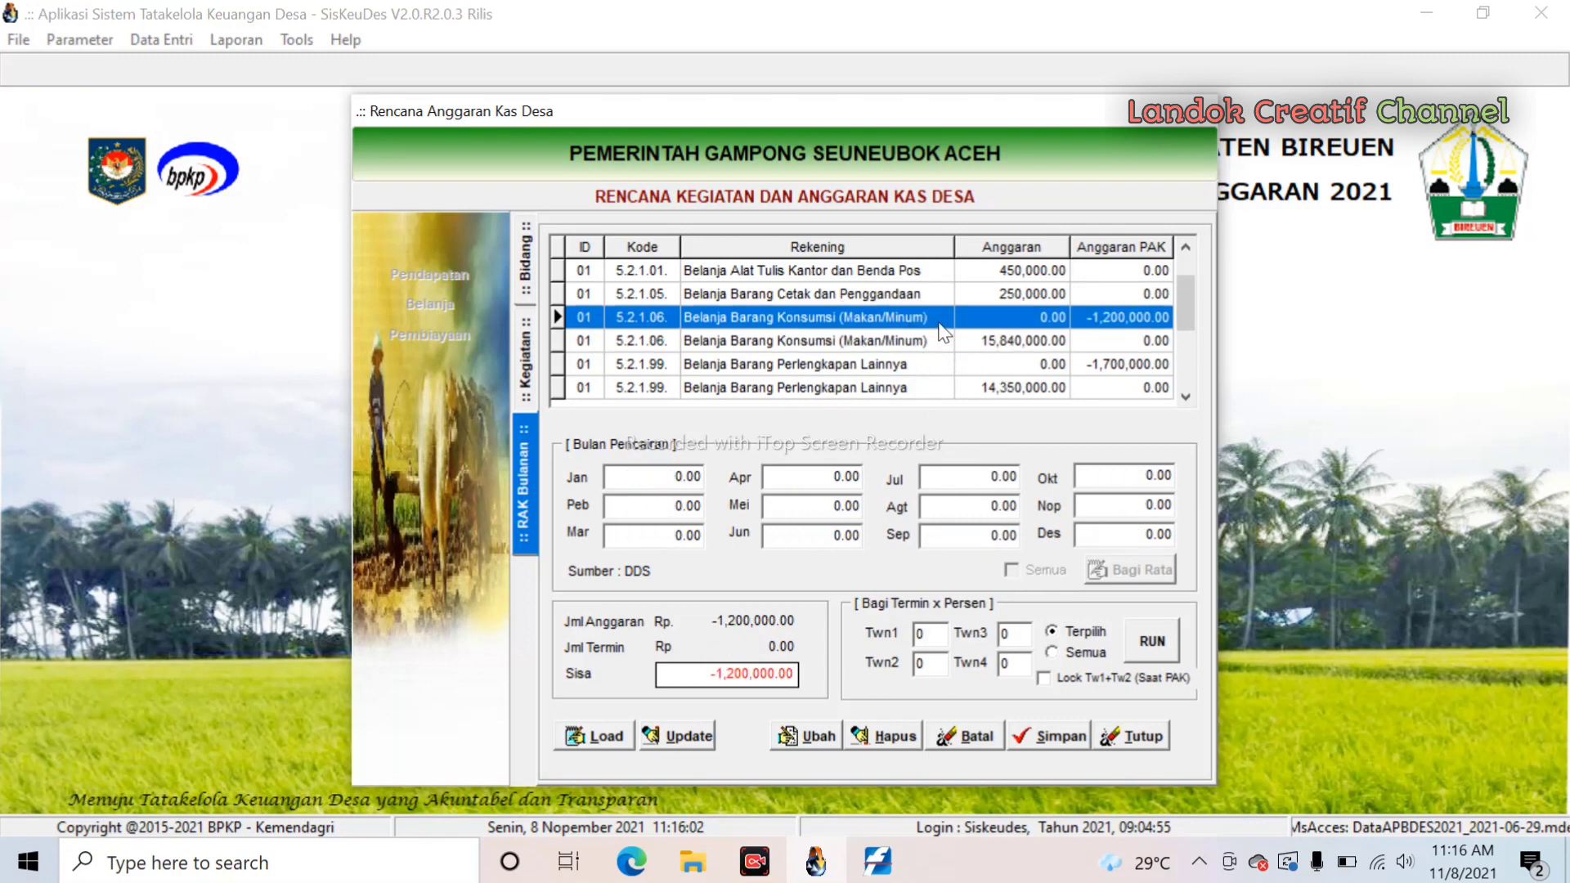
{"action": "left_click", "coordinate": [838, 342]}
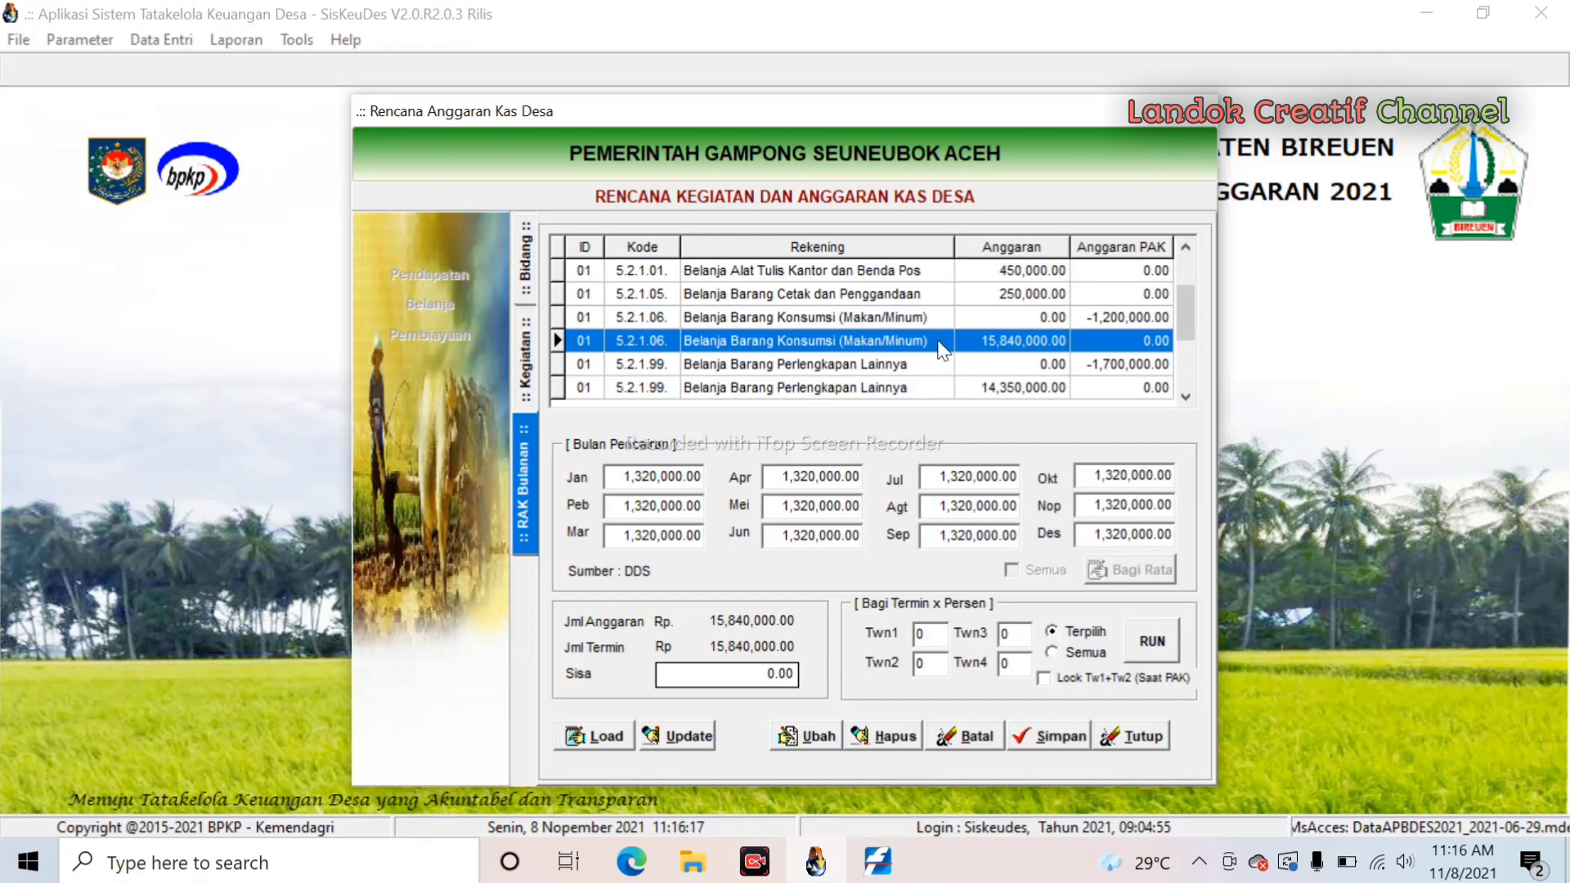
{"action": "left_click", "coordinate": [821, 740]}
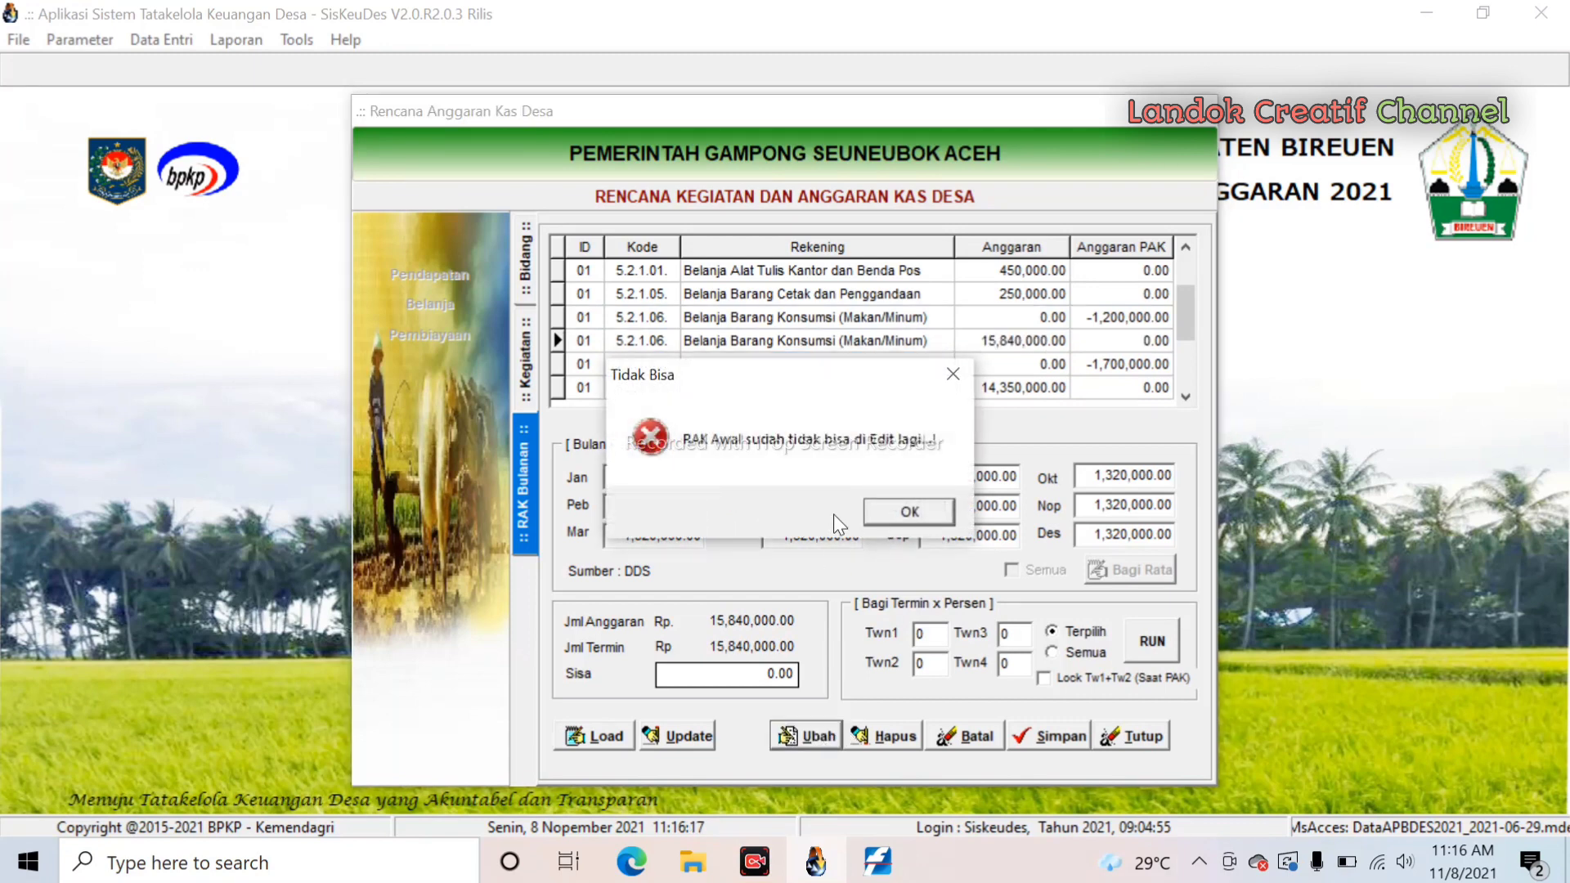
{"action": "left_click", "coordinate": [952, 374]}
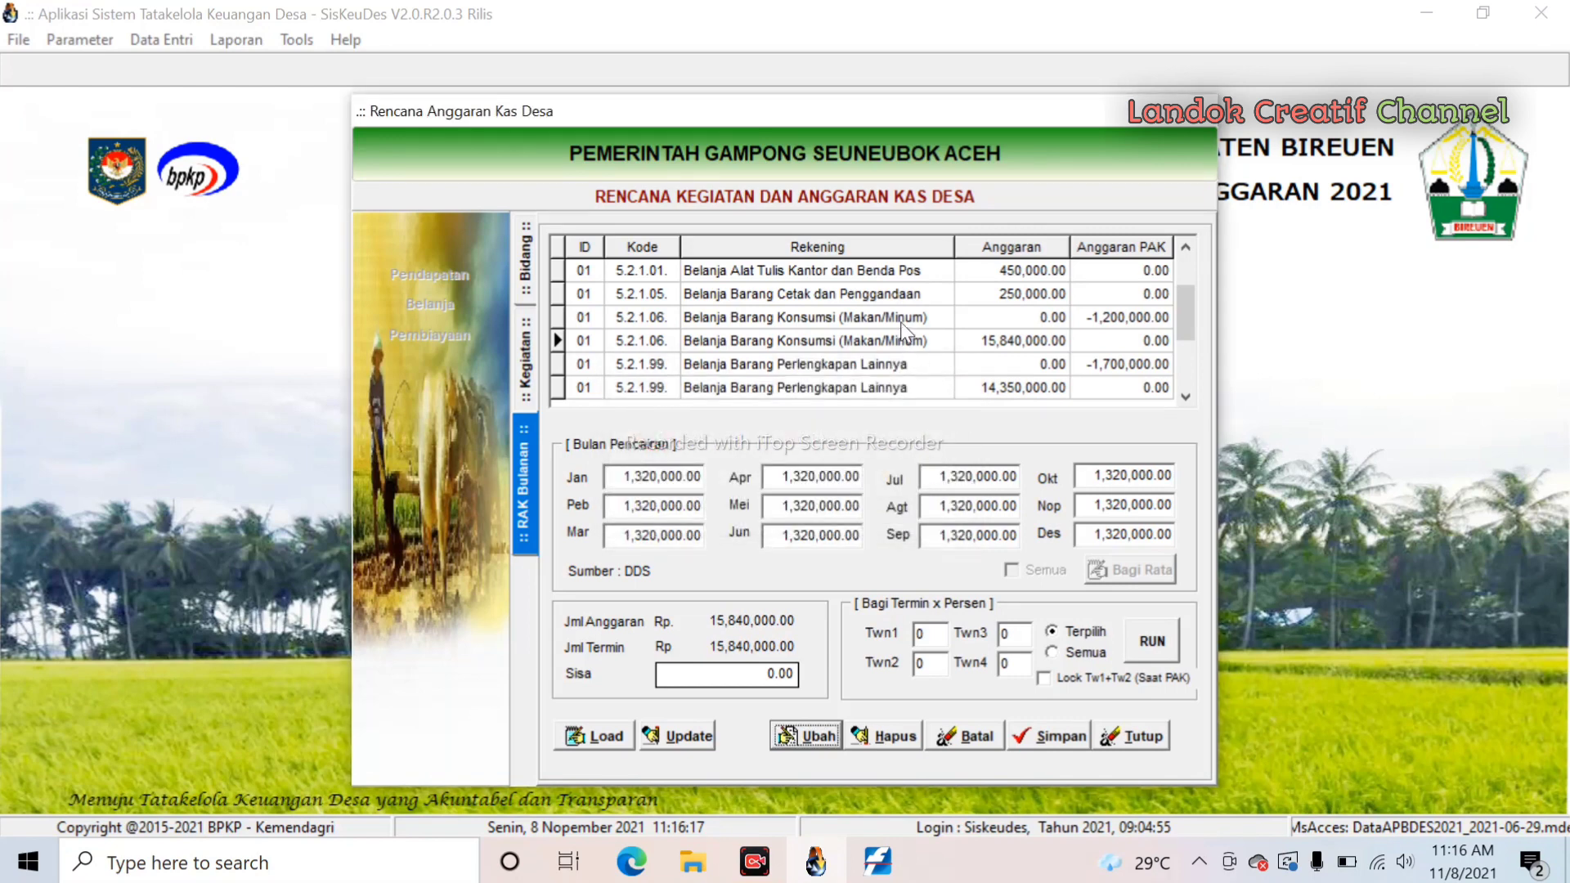
{"action": "left_click", "coordinate": [904, 320]}
- Spread every Posyandu account's cash budget evenly across the months using Bagi Rata for all
{"action": "left_click", "coordinate": [804, 738]}
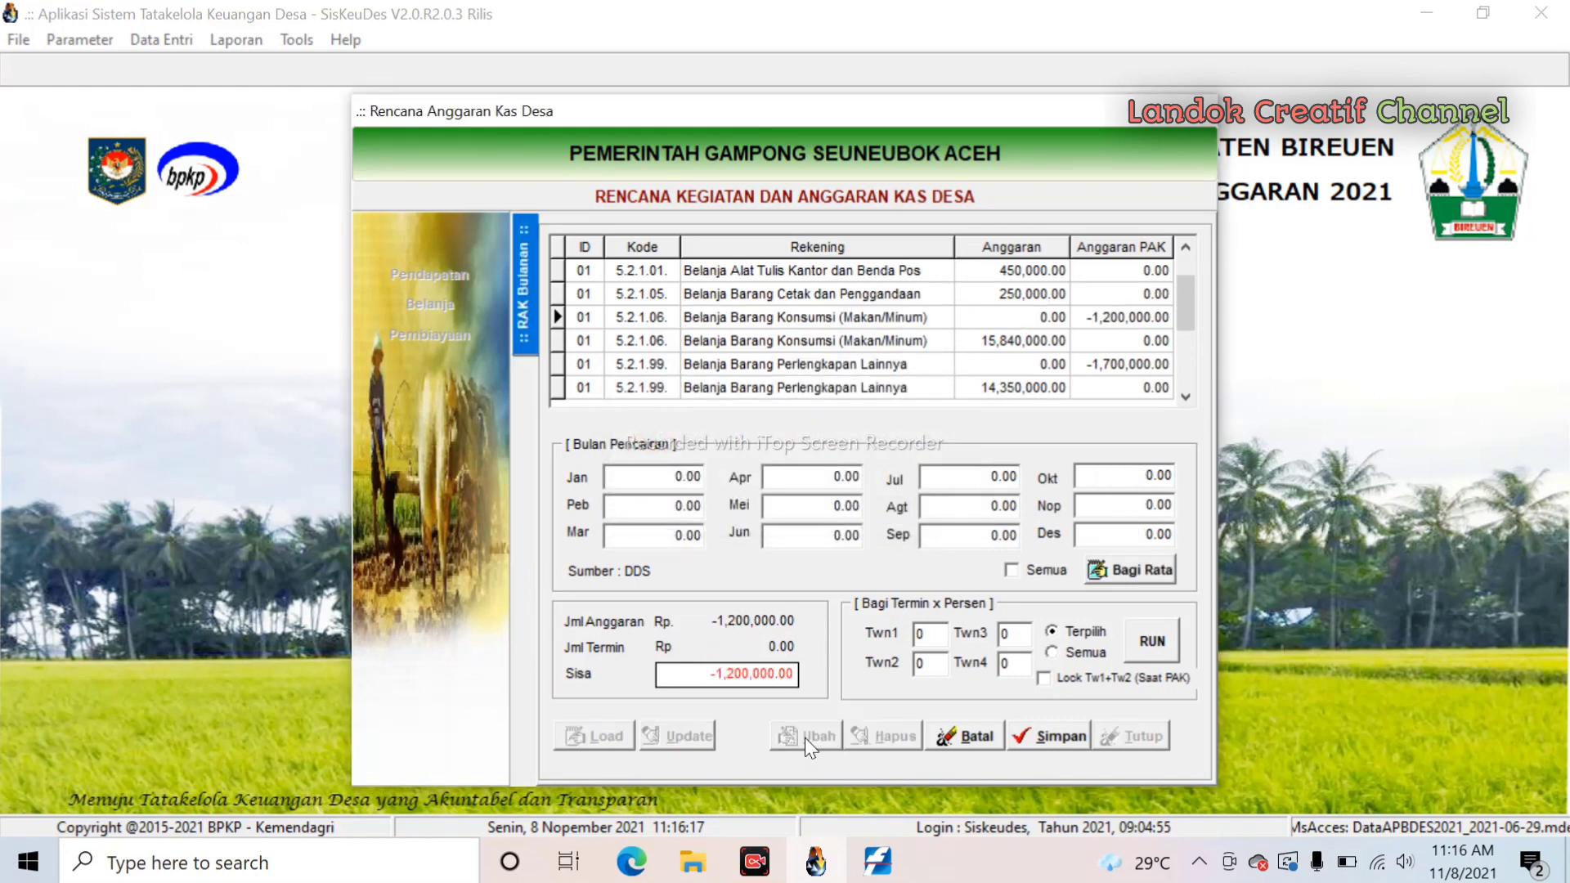
{"action": "left_click", "coordinate": [1037, 573]}
{"action": "left_click", "coordinate": [1142, 571]}
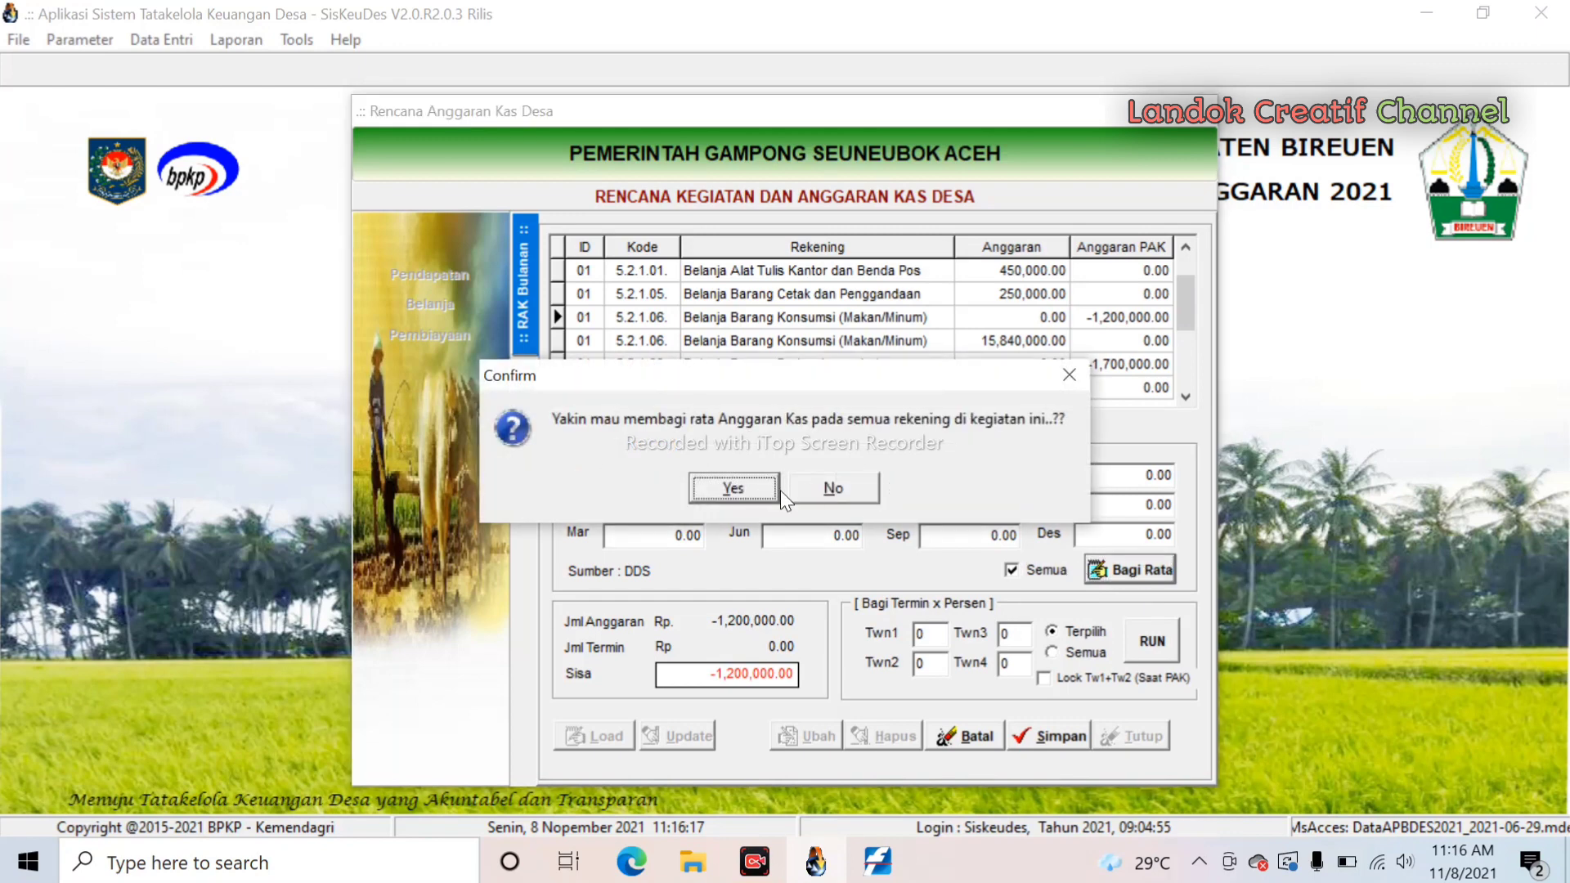
{"action": "left_click", "coordinate": [761, 486]}
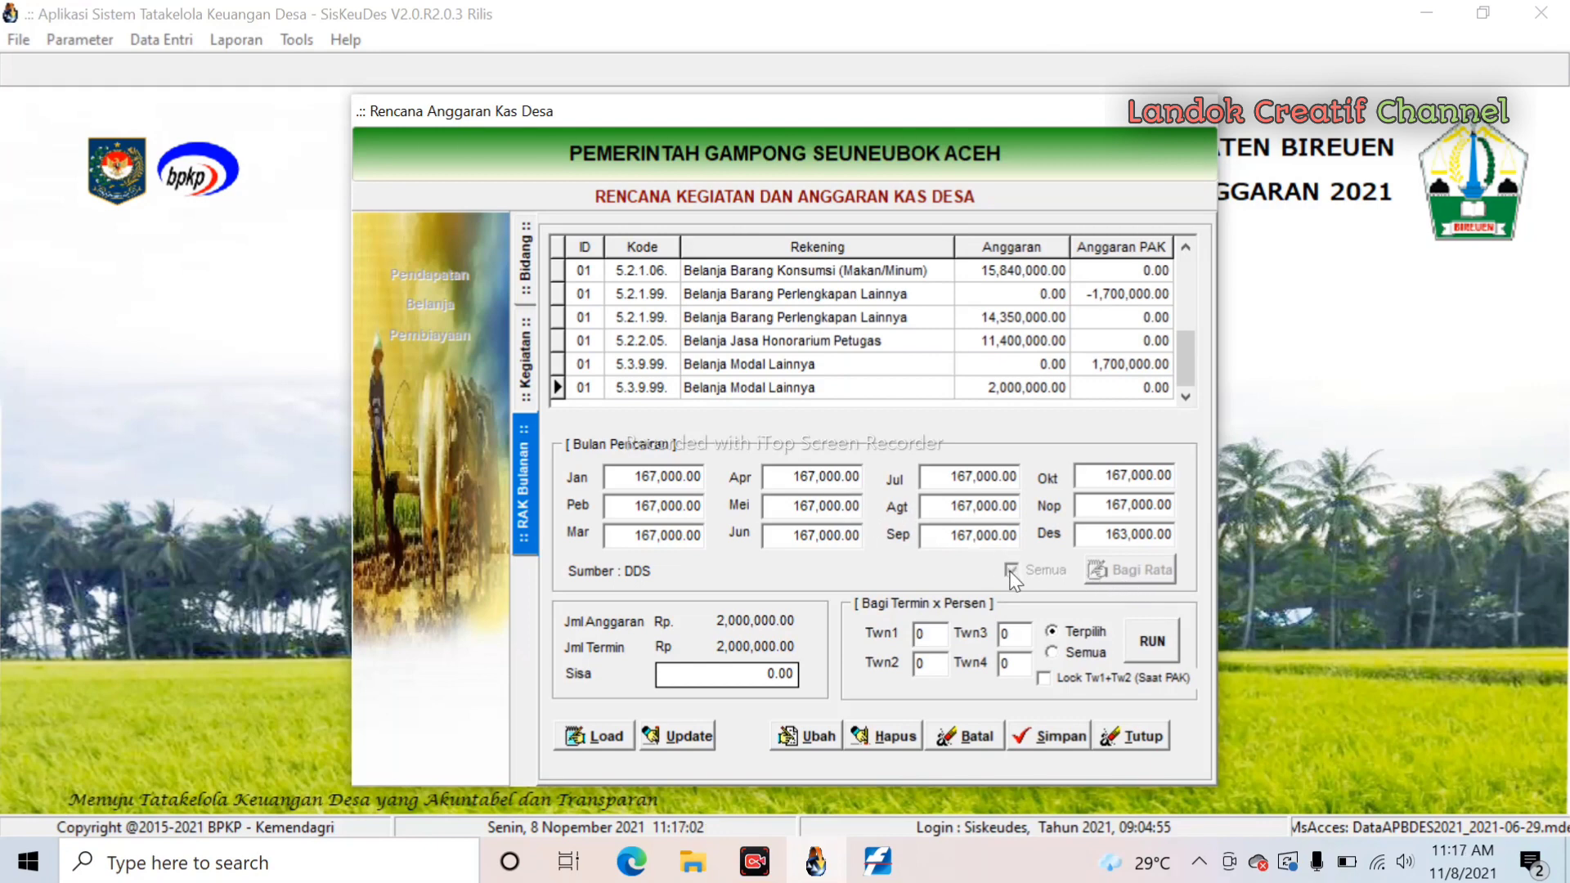
- Save the original 5.3.9.99 row's plan at 167,000 monthly and 163,000 in December
{"action": "left_click", "coordinate": [800, 736]}
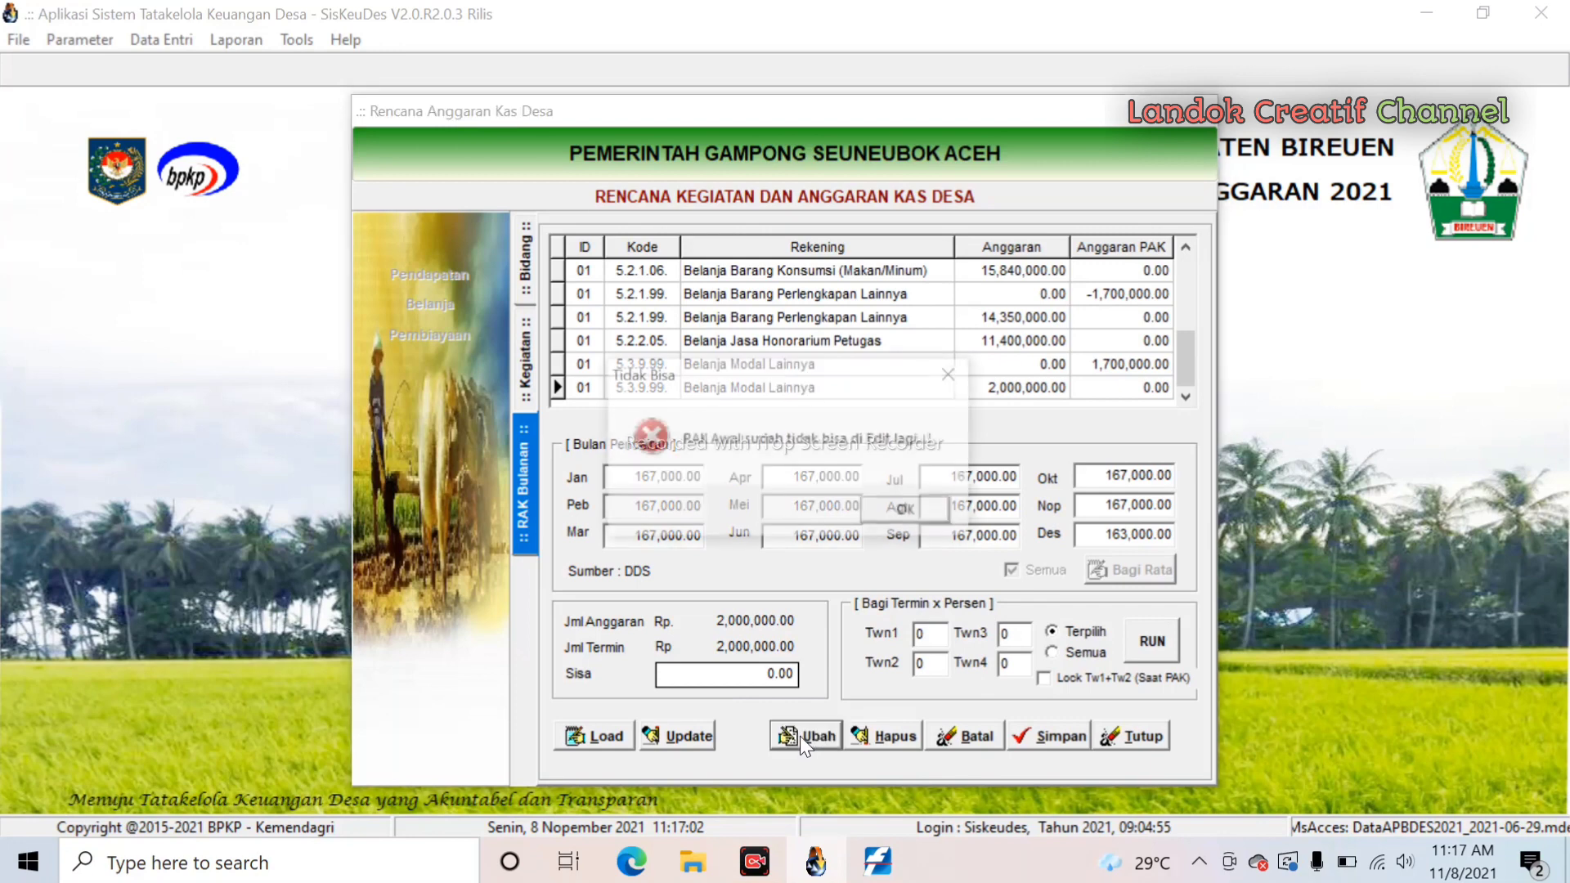
{"action": "left_click", "coordinate": [917, 509]}
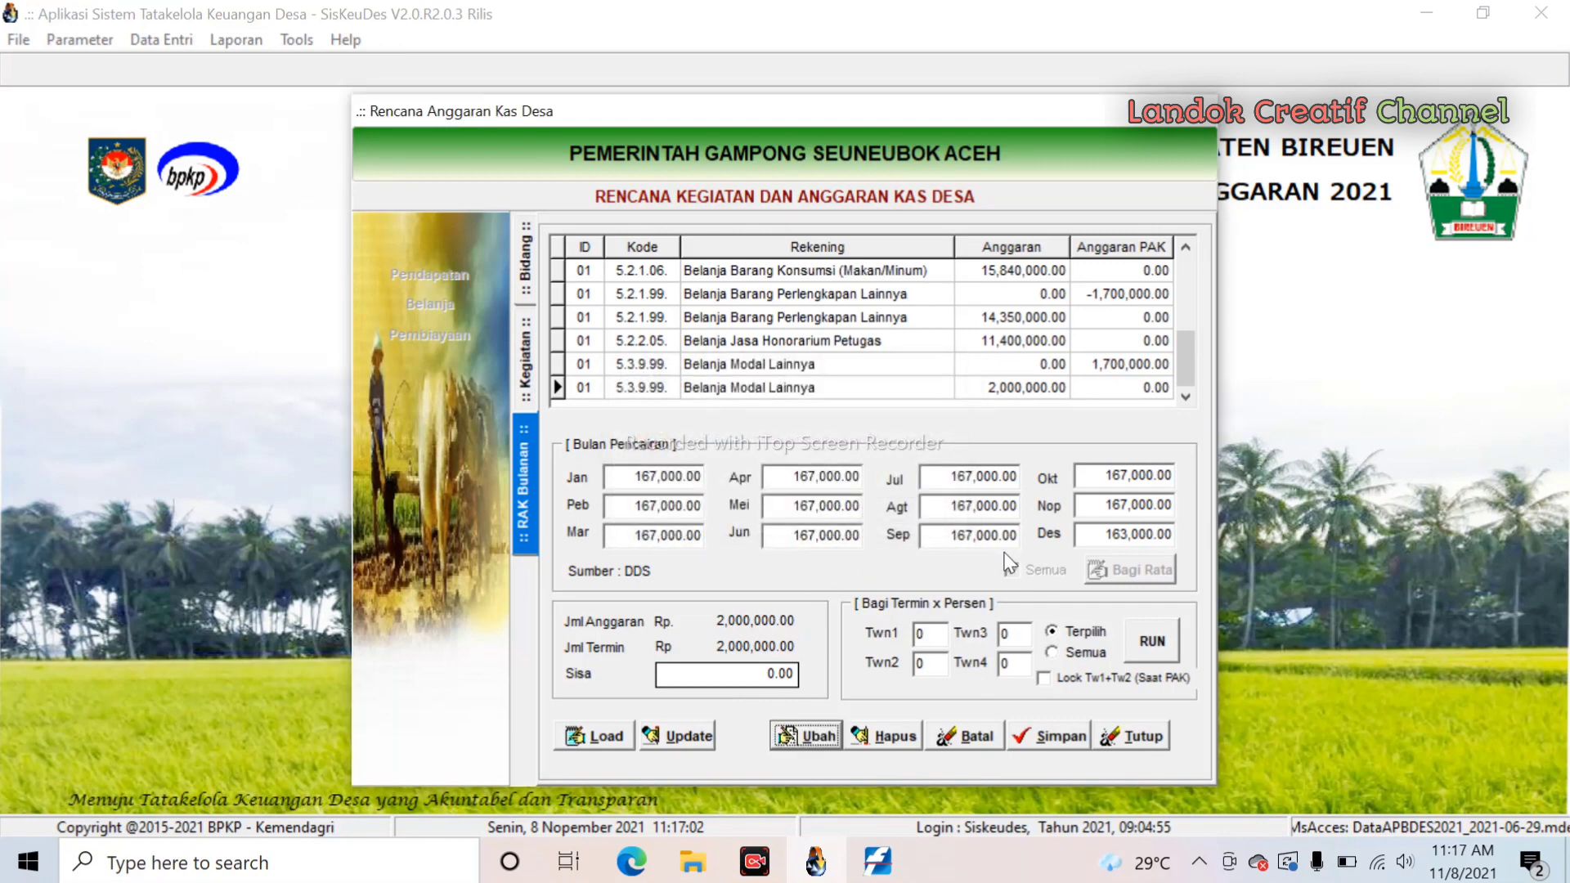
{"action": "left_click", "coordinate": [1055, 740]}
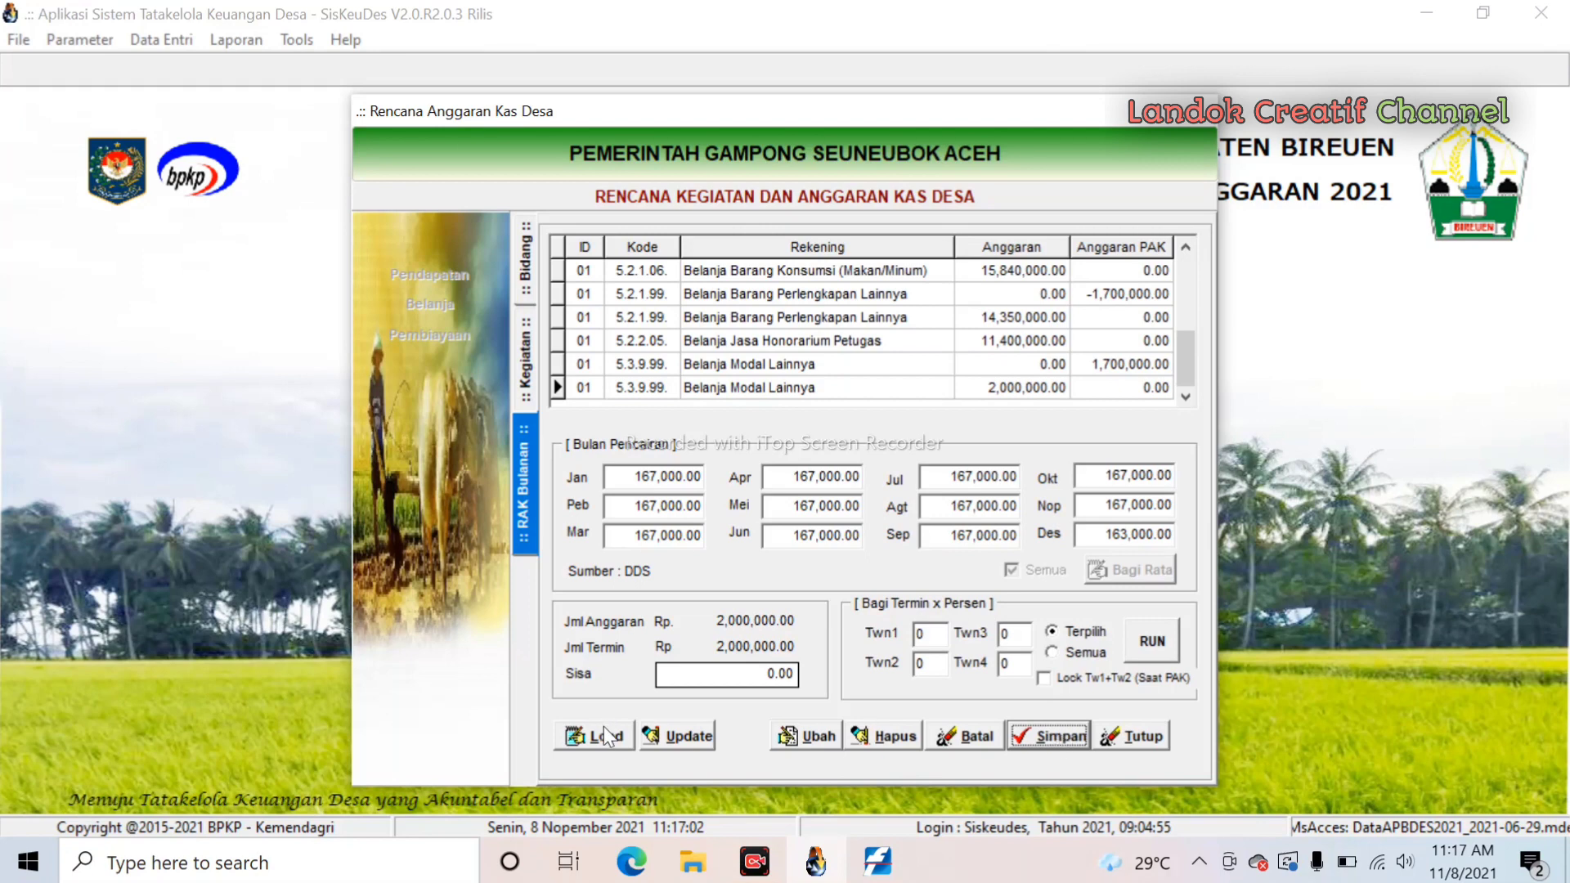
{"action": "left_click", "coordinate": [817, 734]}
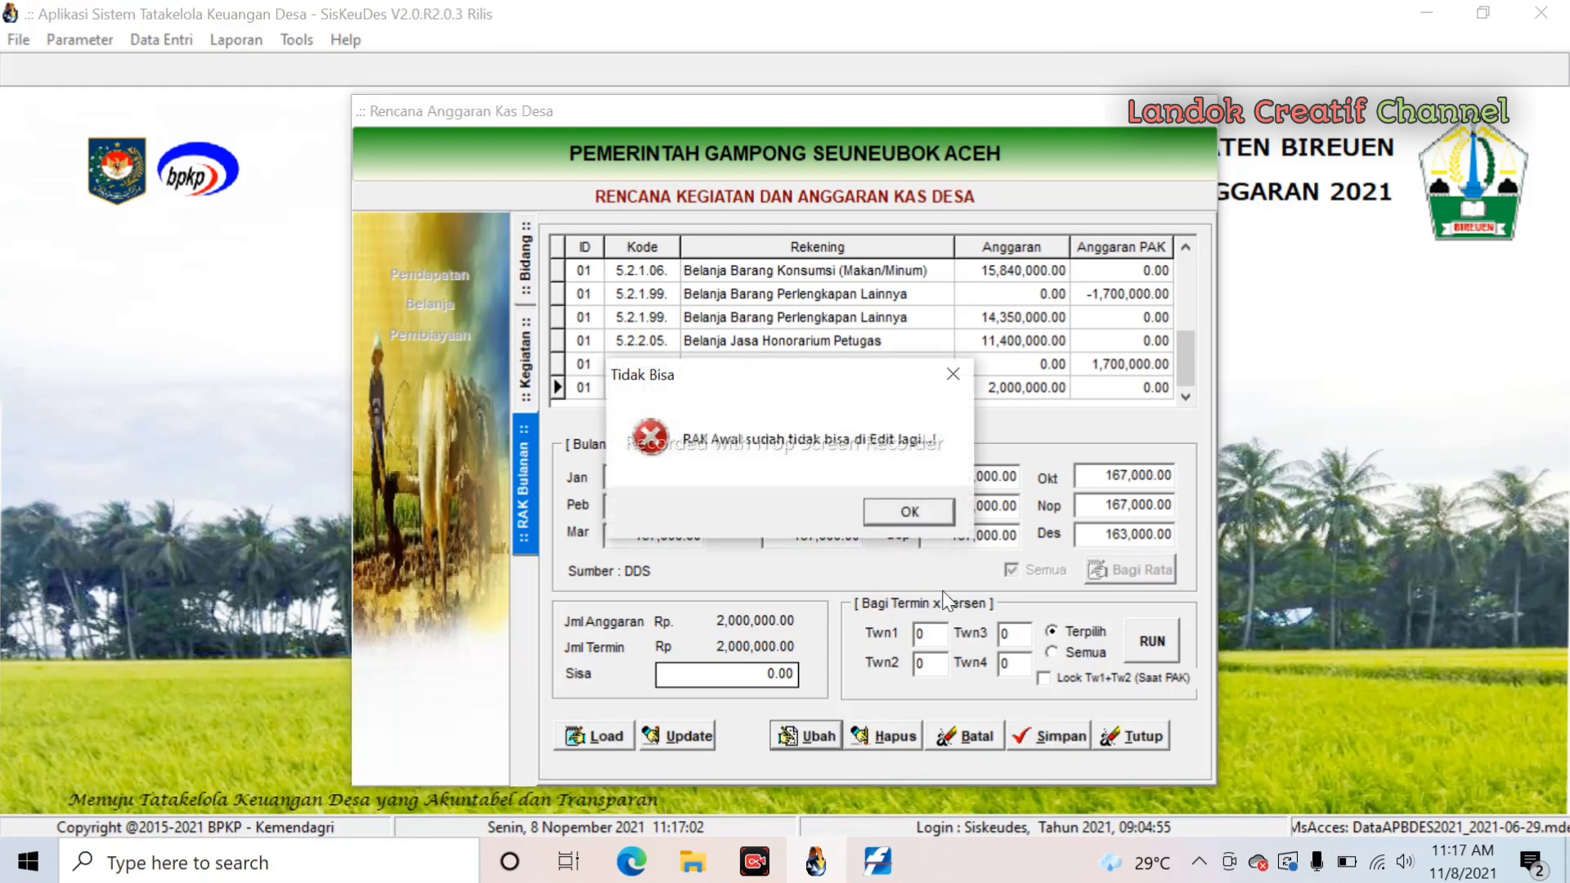
{"action": "left_click", "coordinate": [906, 505]}
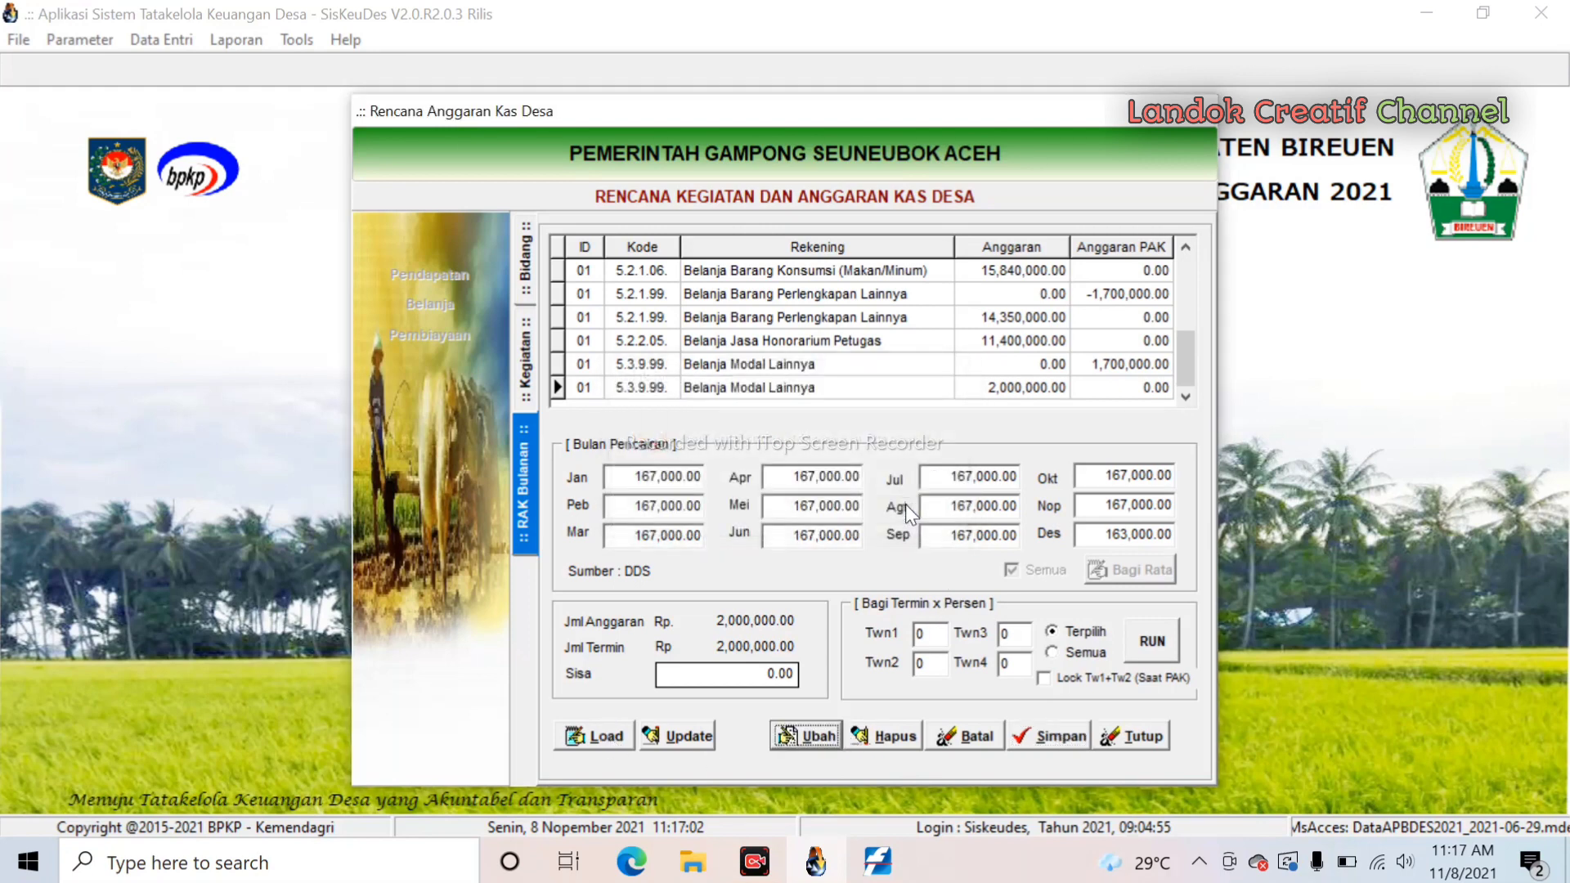
{"action": "left_click", "coordinate": [796, 480]}
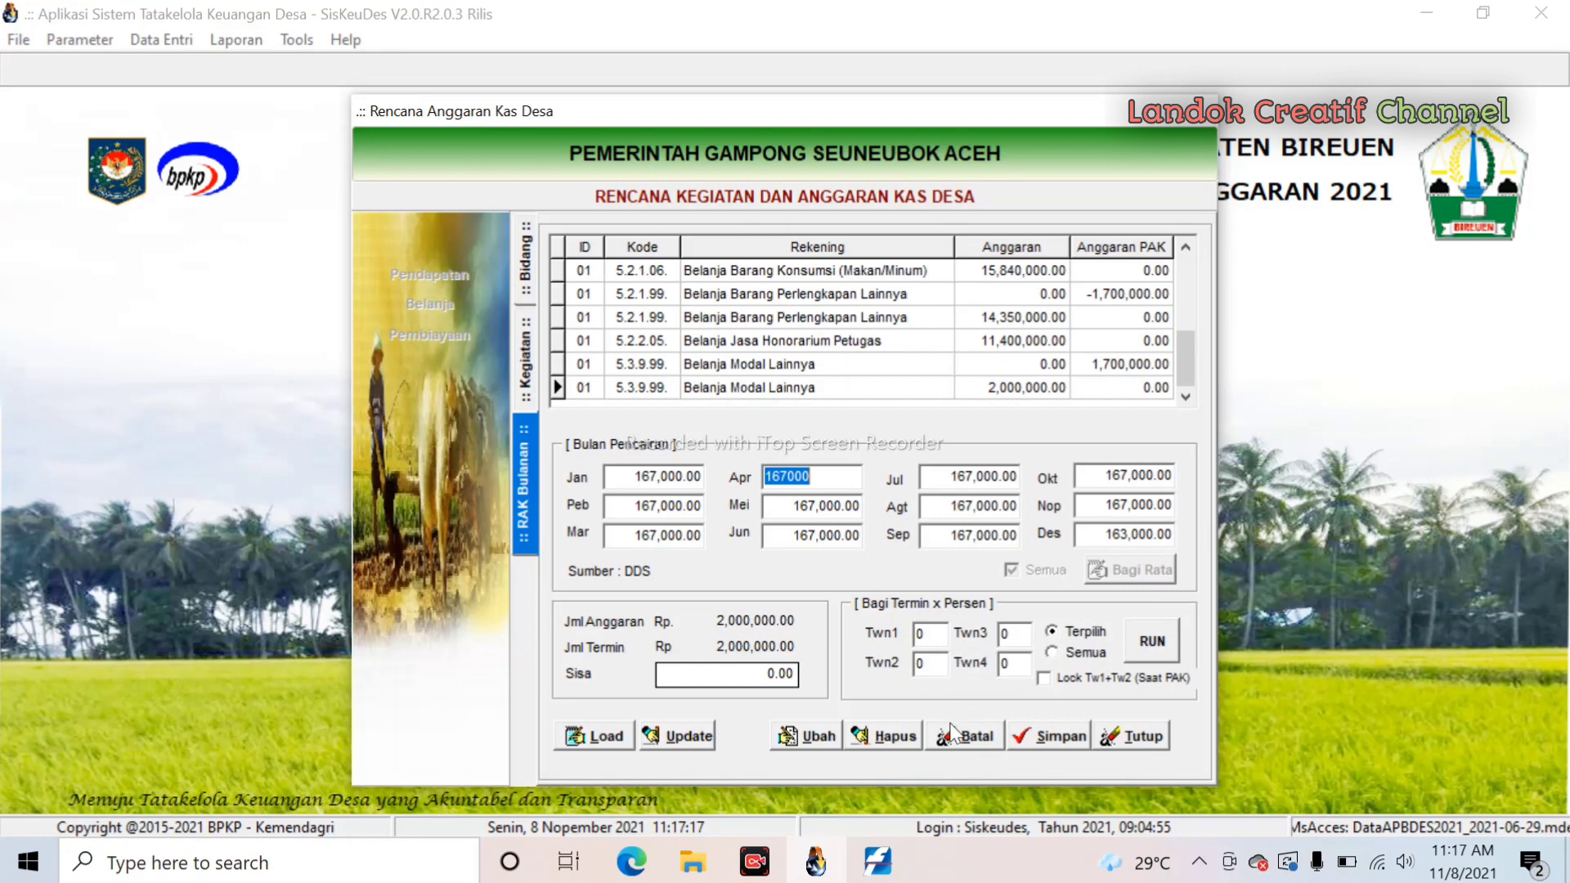
{"action": "left_click", "coordinate": [1063, 737]}
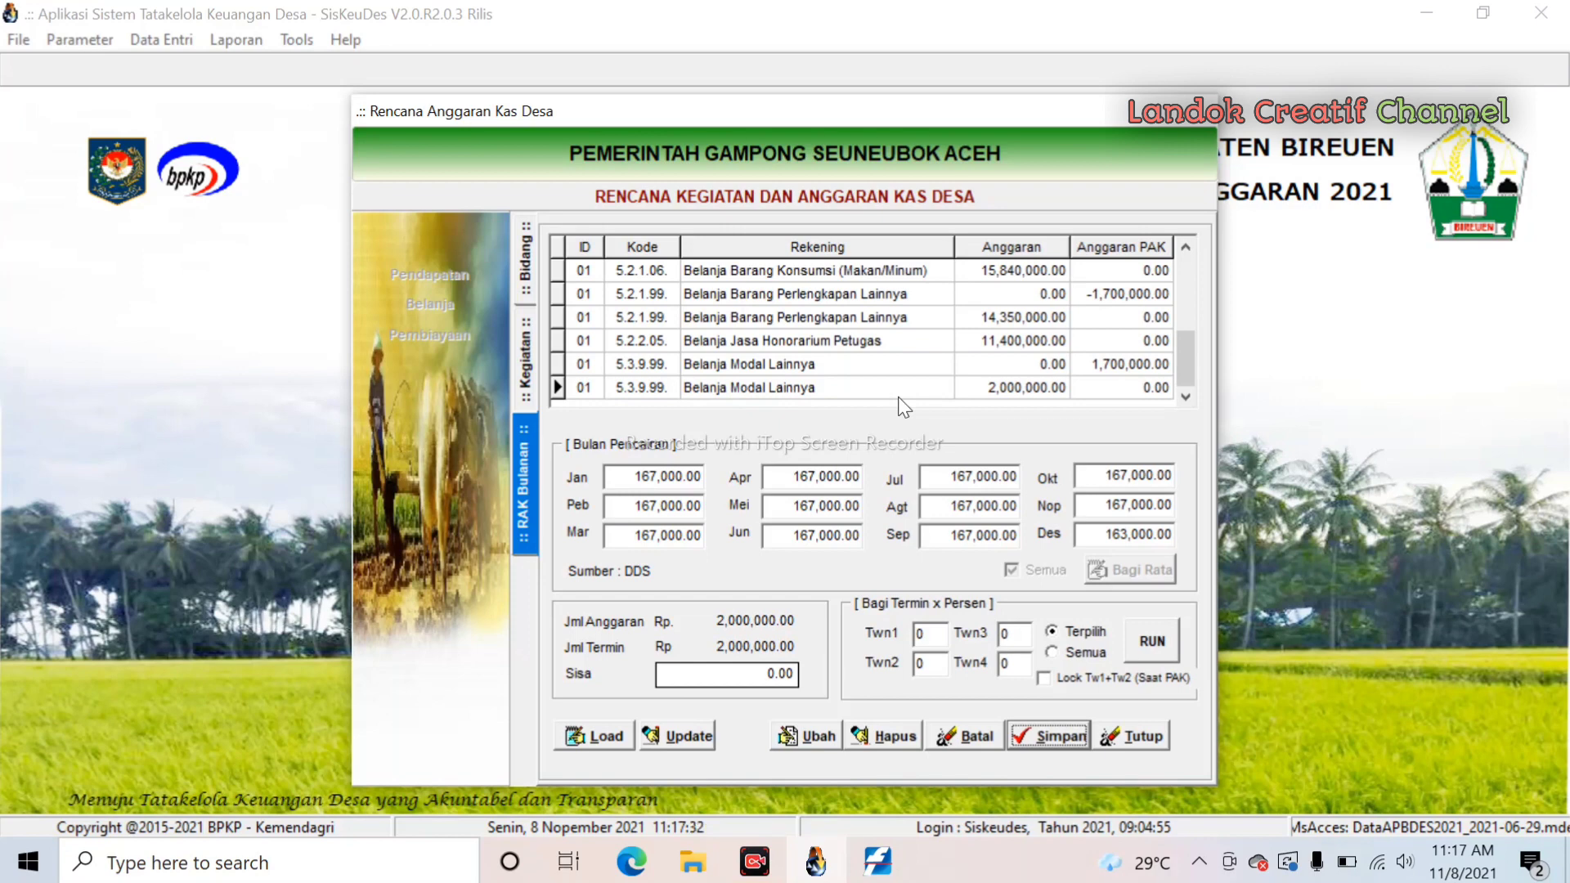
- Split the 14,350,000 5.2.1.99 row 50/50 into July and October (7,175,000 each) and save
{"action": "left_click", "coordinate": [820, 316]}
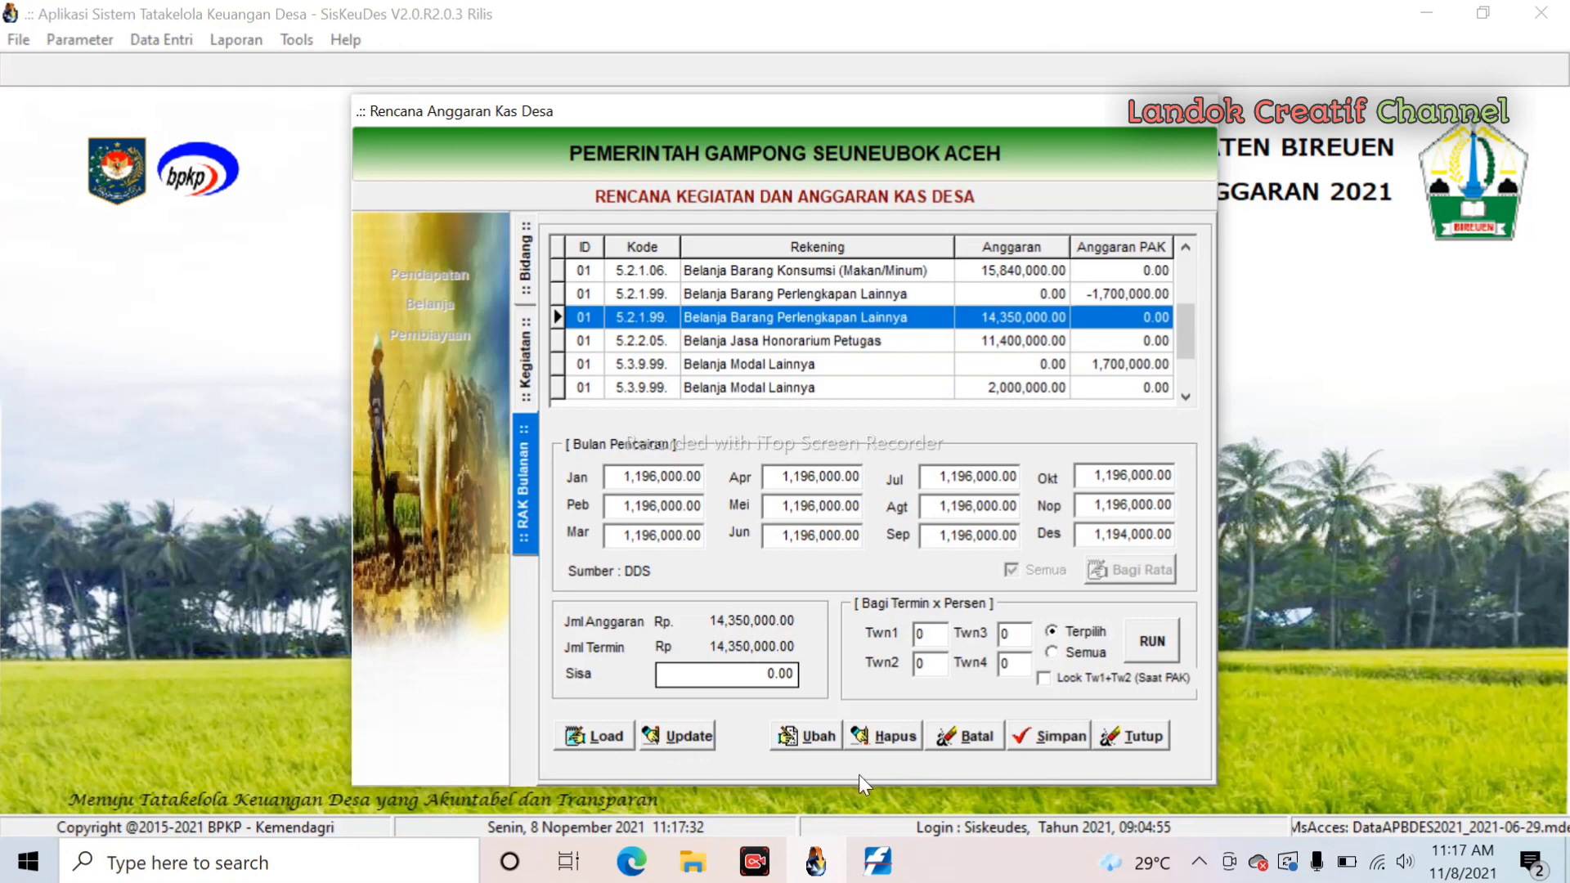
{"action": "left_click", "coordinate": [803, 738]}
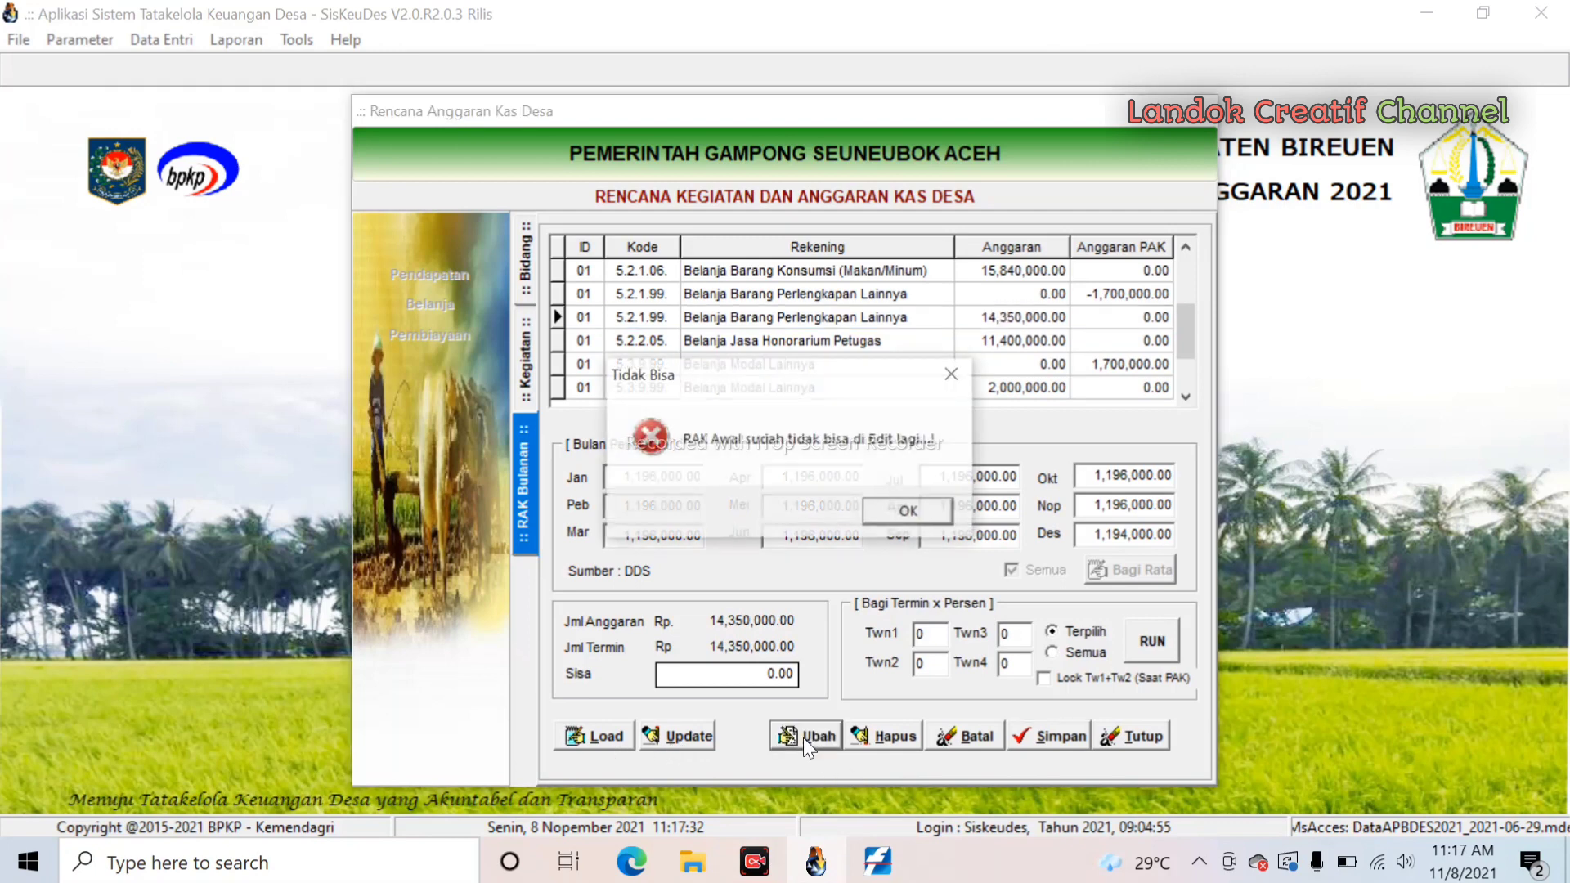
{"action": "left_click", "coordinate": [905, 512]}
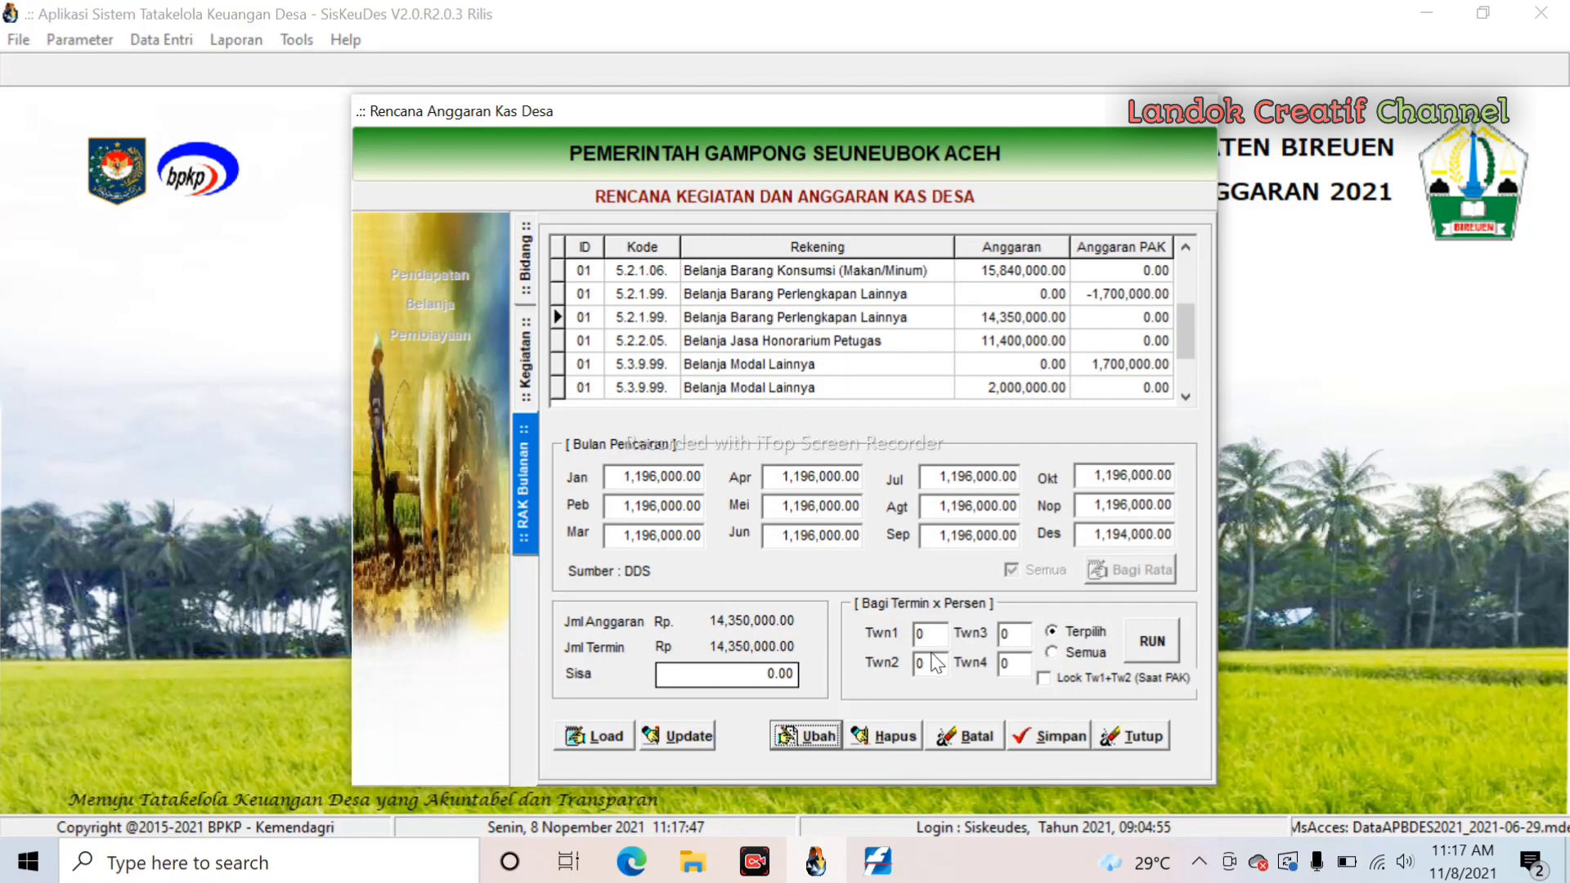
{"action": "left_click", "coordinate": [1019, 636]}
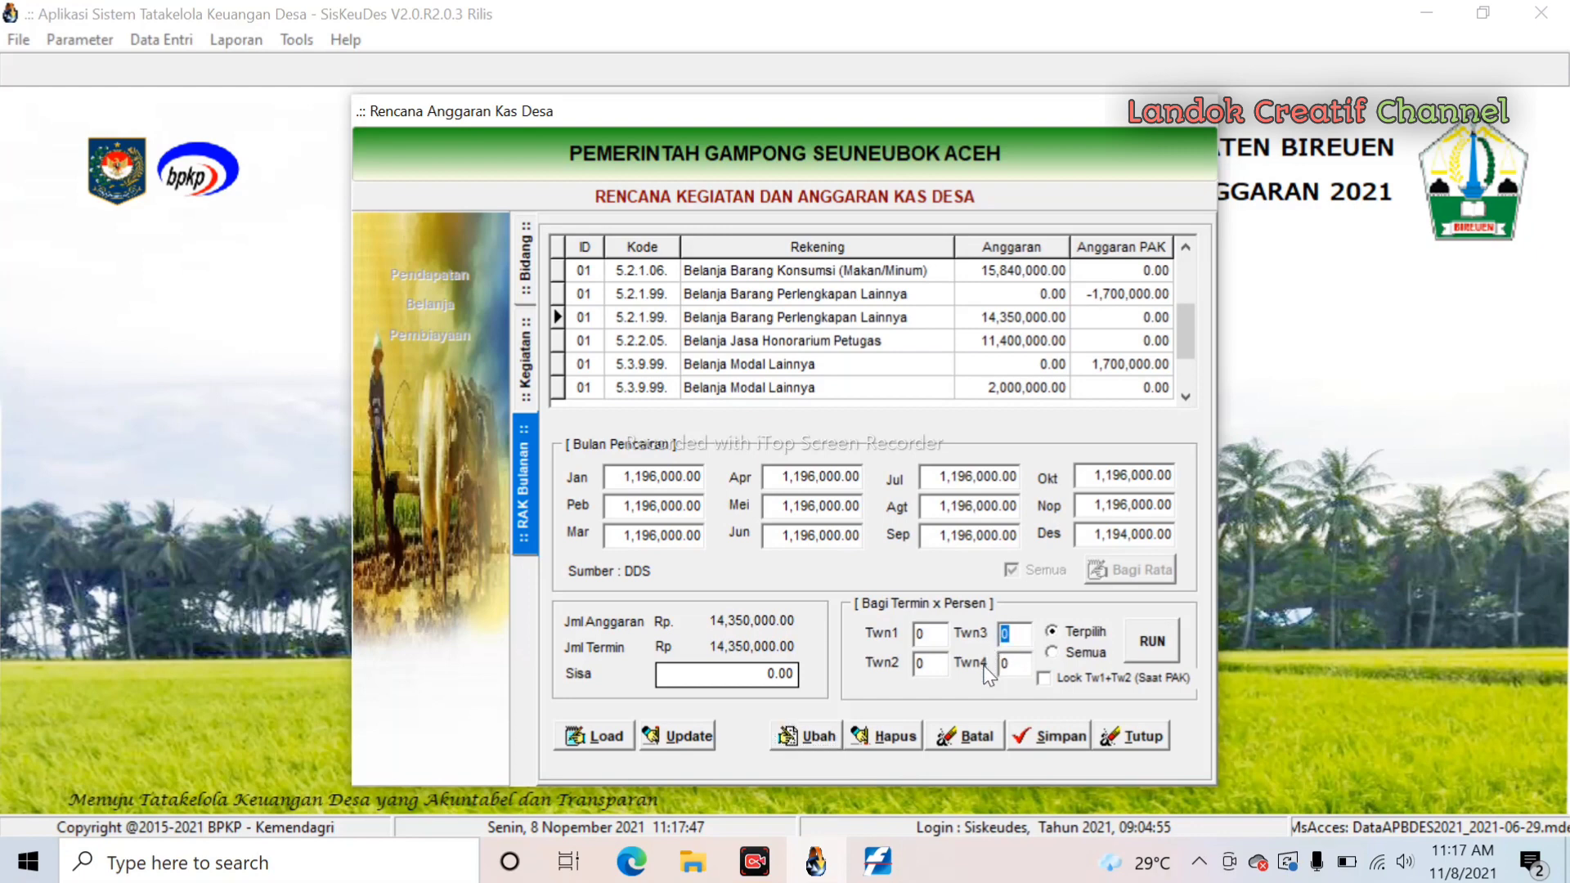
{"action": "type", "text": "50"}
{"action": "left_click", "coordinate": [1013, 664]}
{"action": "type", "text": "50"}
{"action": "left_click", "coordinate": [1153, 643]}
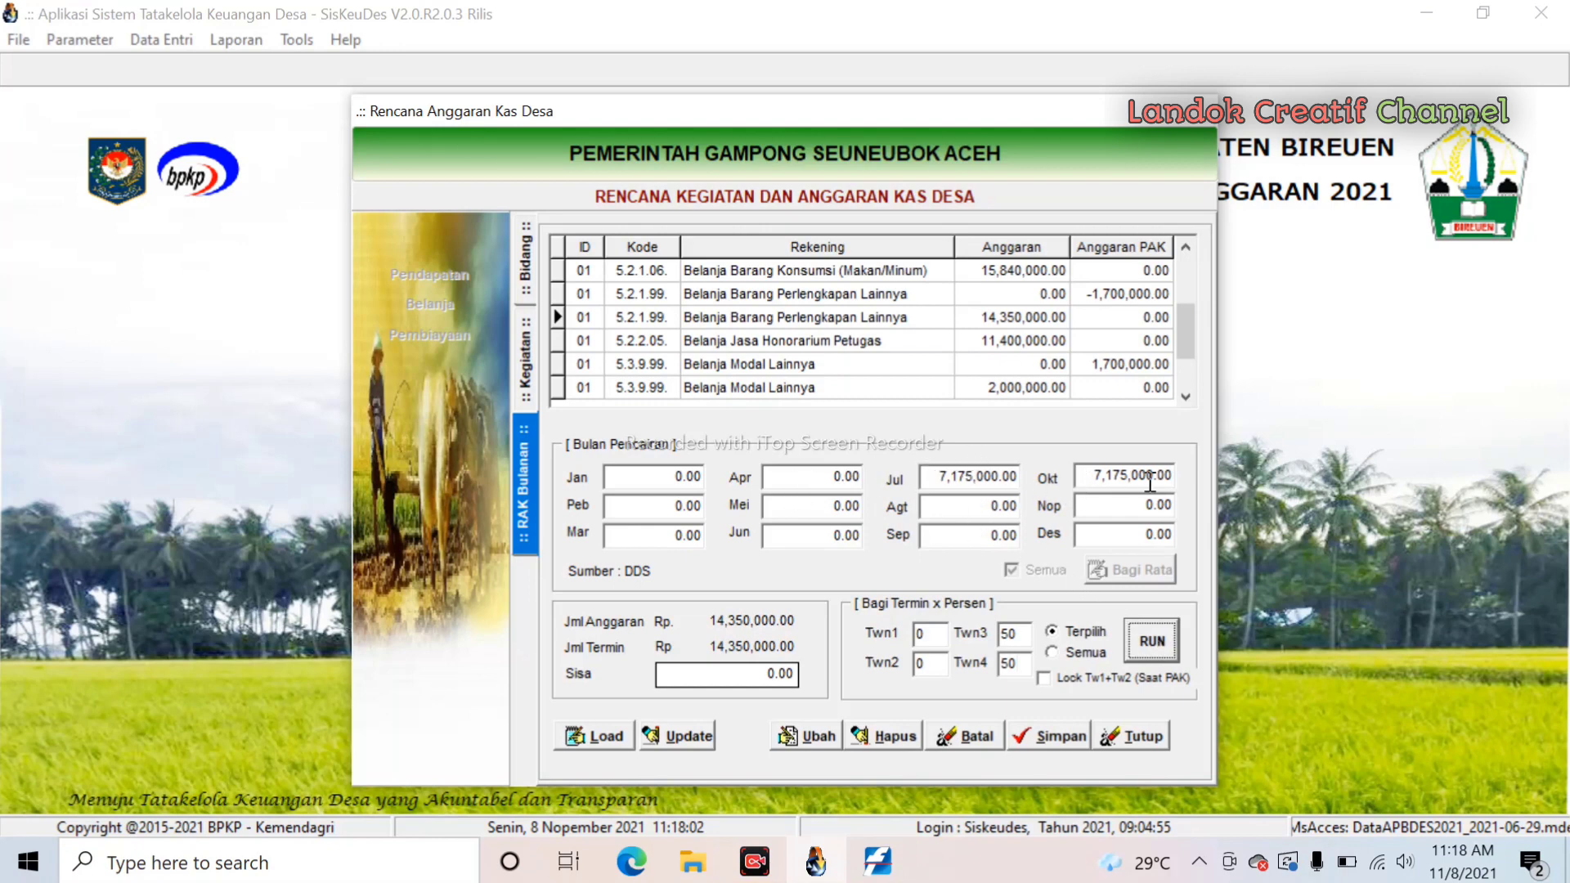
{"action": "left_click", "coordinate": [1061, 746]}
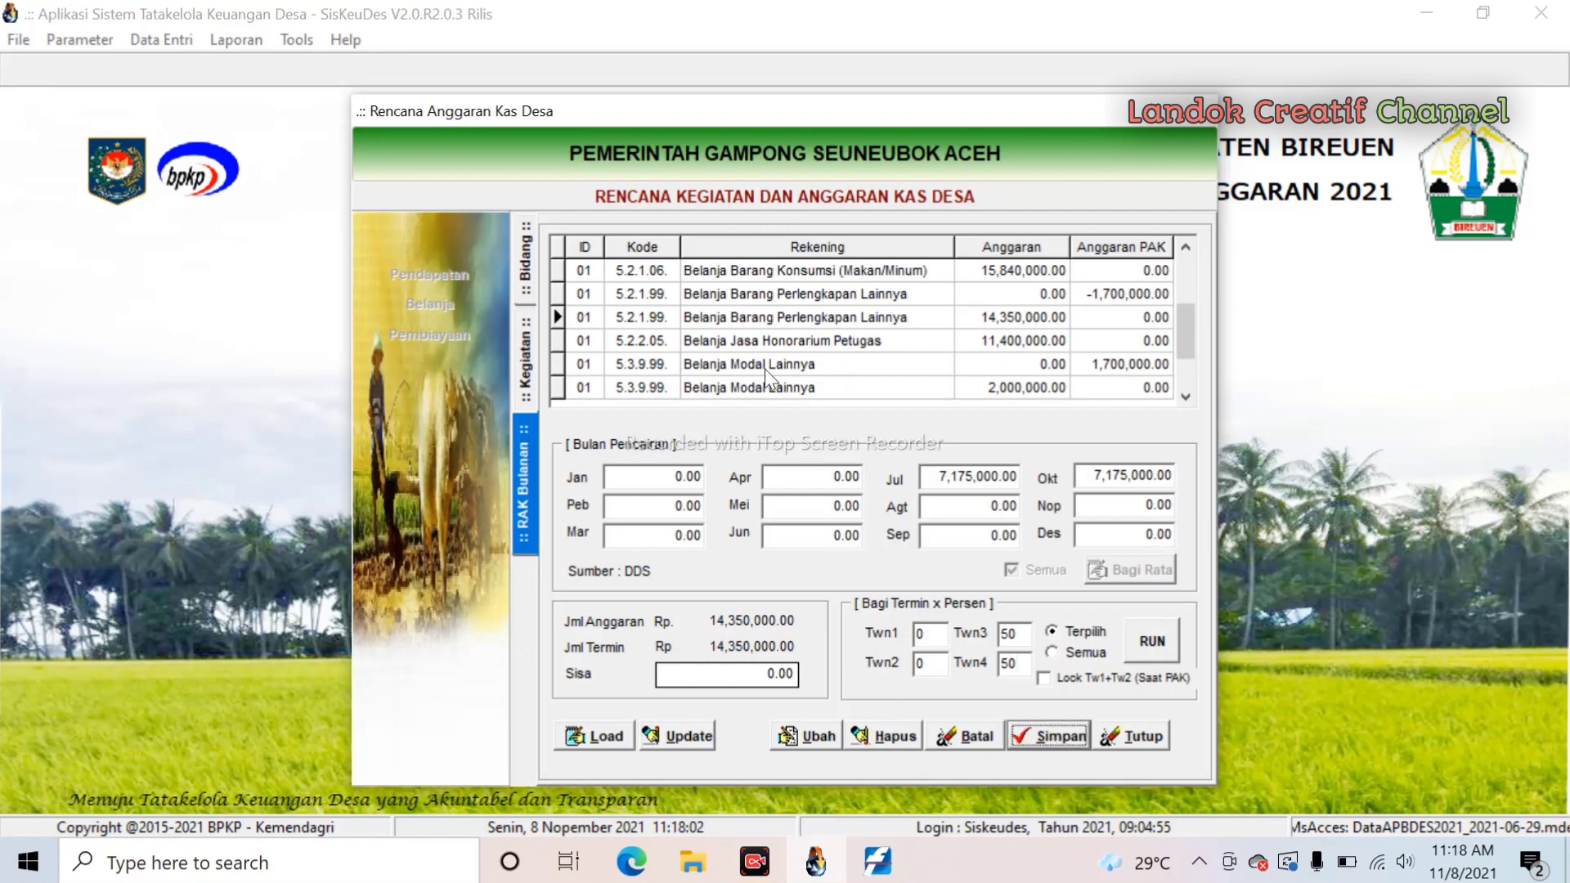
{"action": "left_click", "coordinate": [783, 391]}
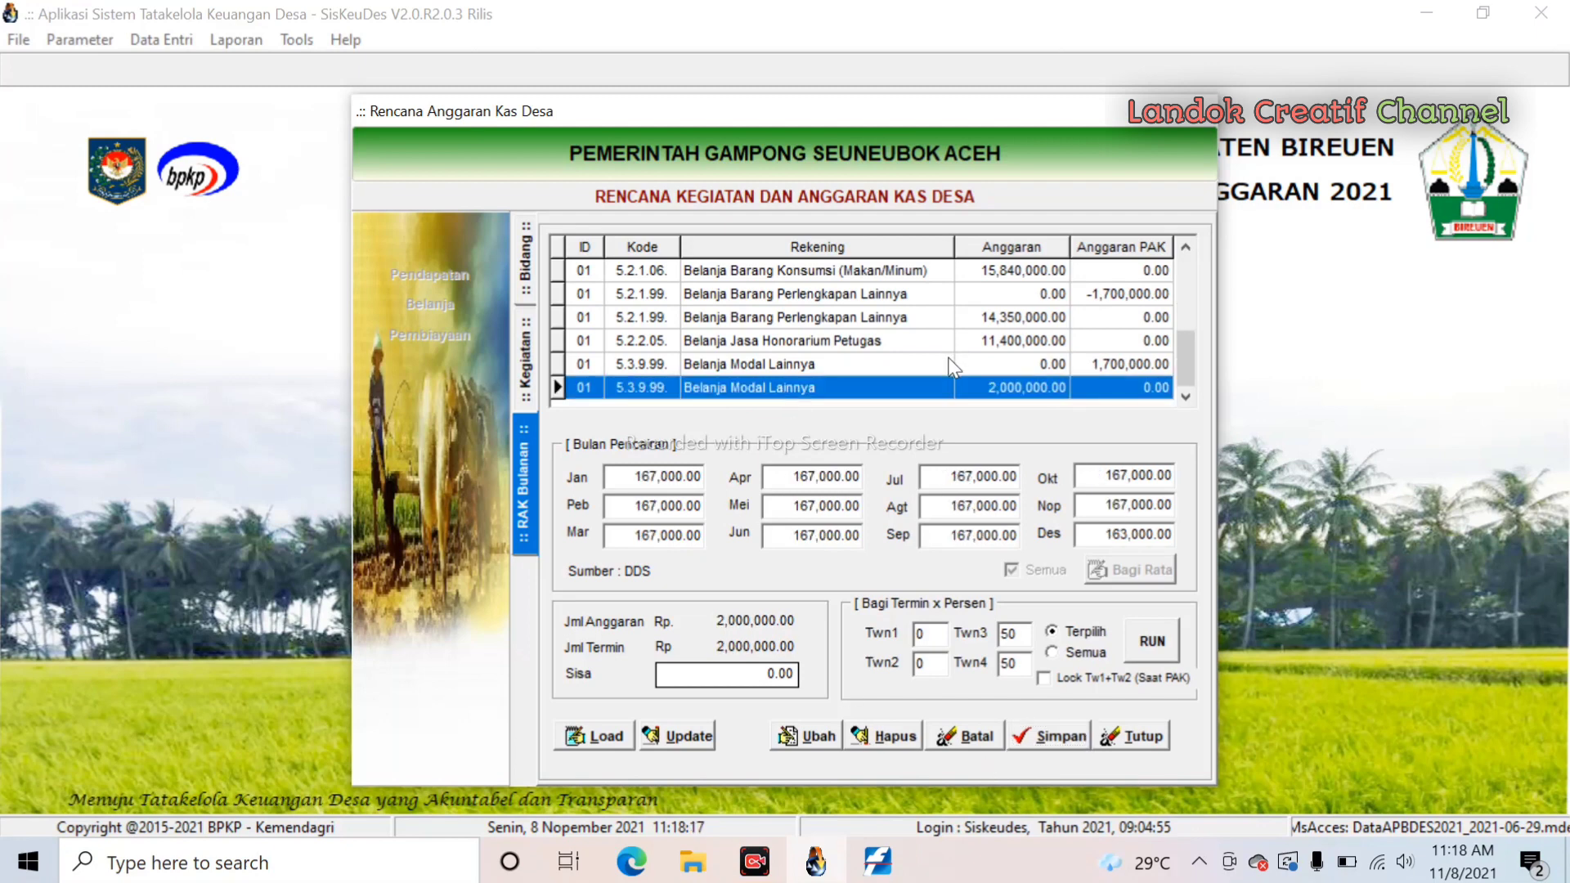
- Set the PAK 5.3.9.99 row to Twn4 100% and Twn3 0%, putting 1,700,000 in October, and save
{"action": "left_click", "coordinate": [836, 366]}
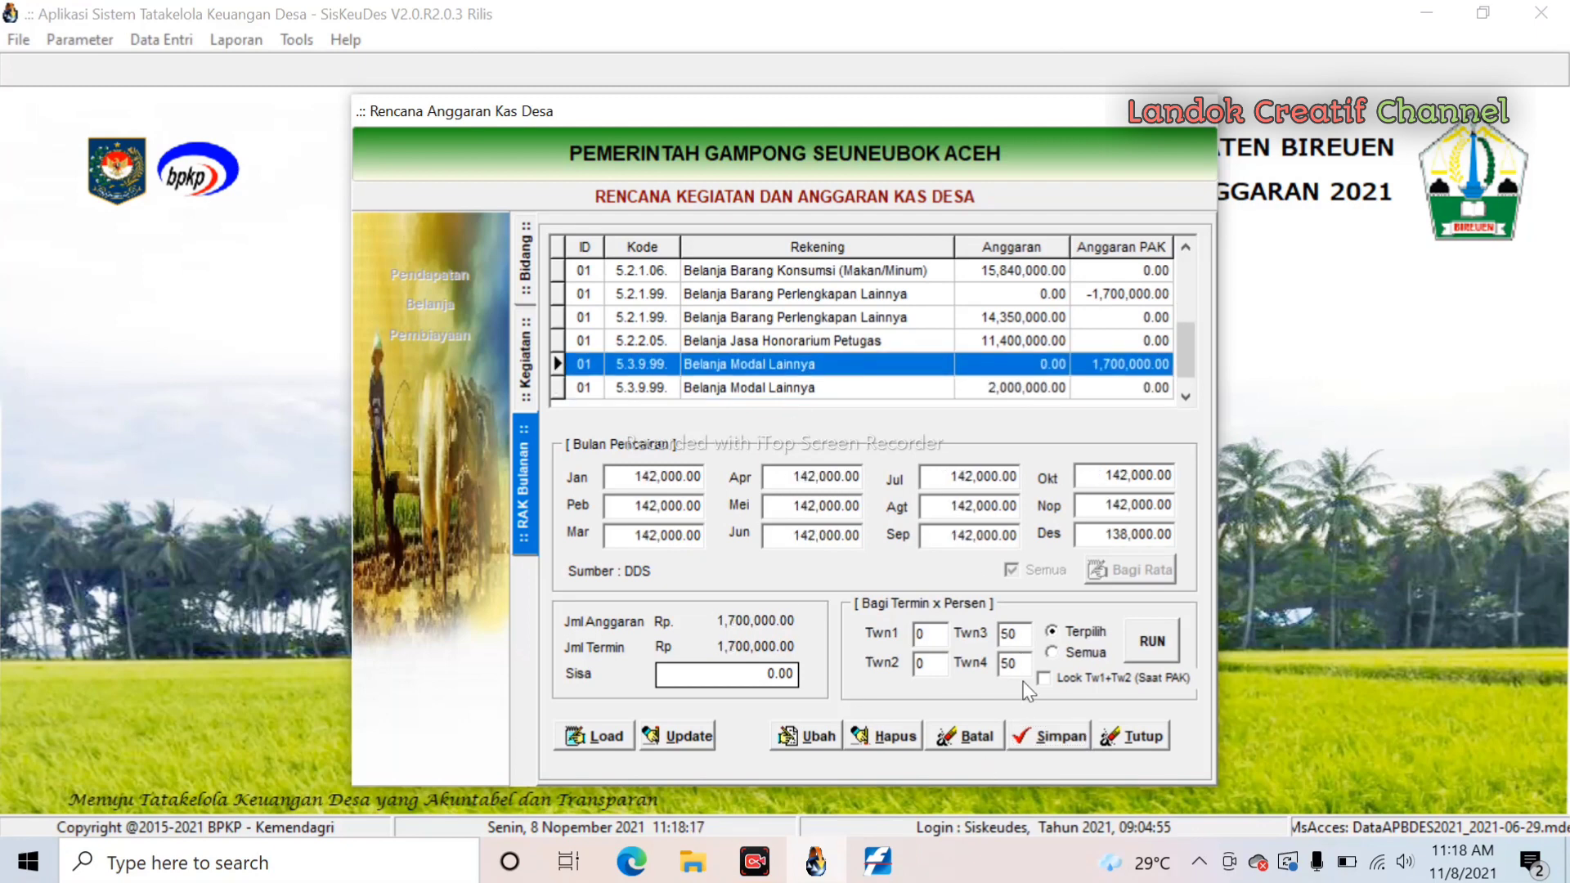
{"action": "left_click", "coordinate": [811, 729]}
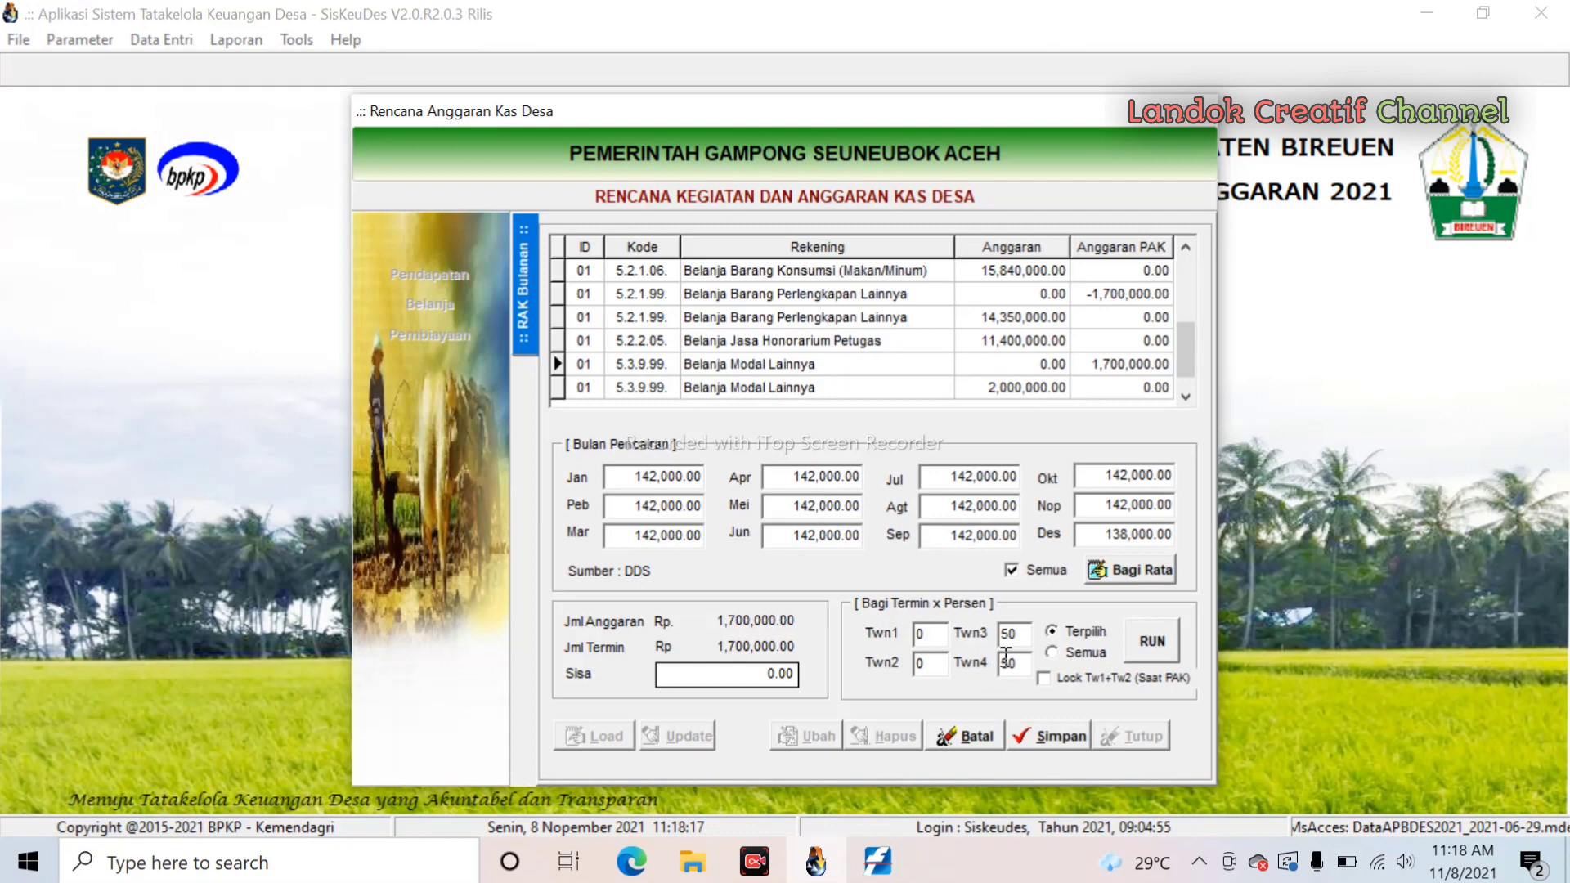
{"action": "left_click_drag", "start_coordinate": [1018, 664], "coordinate": [973, 665]}
{"action": "type", "text": "100"}
{"action": "double_click", "coordinate": [1010, 634]}
{"action": "type", "text": "0"}
{"action": "left_click", "coordinate": [1153, 646]}
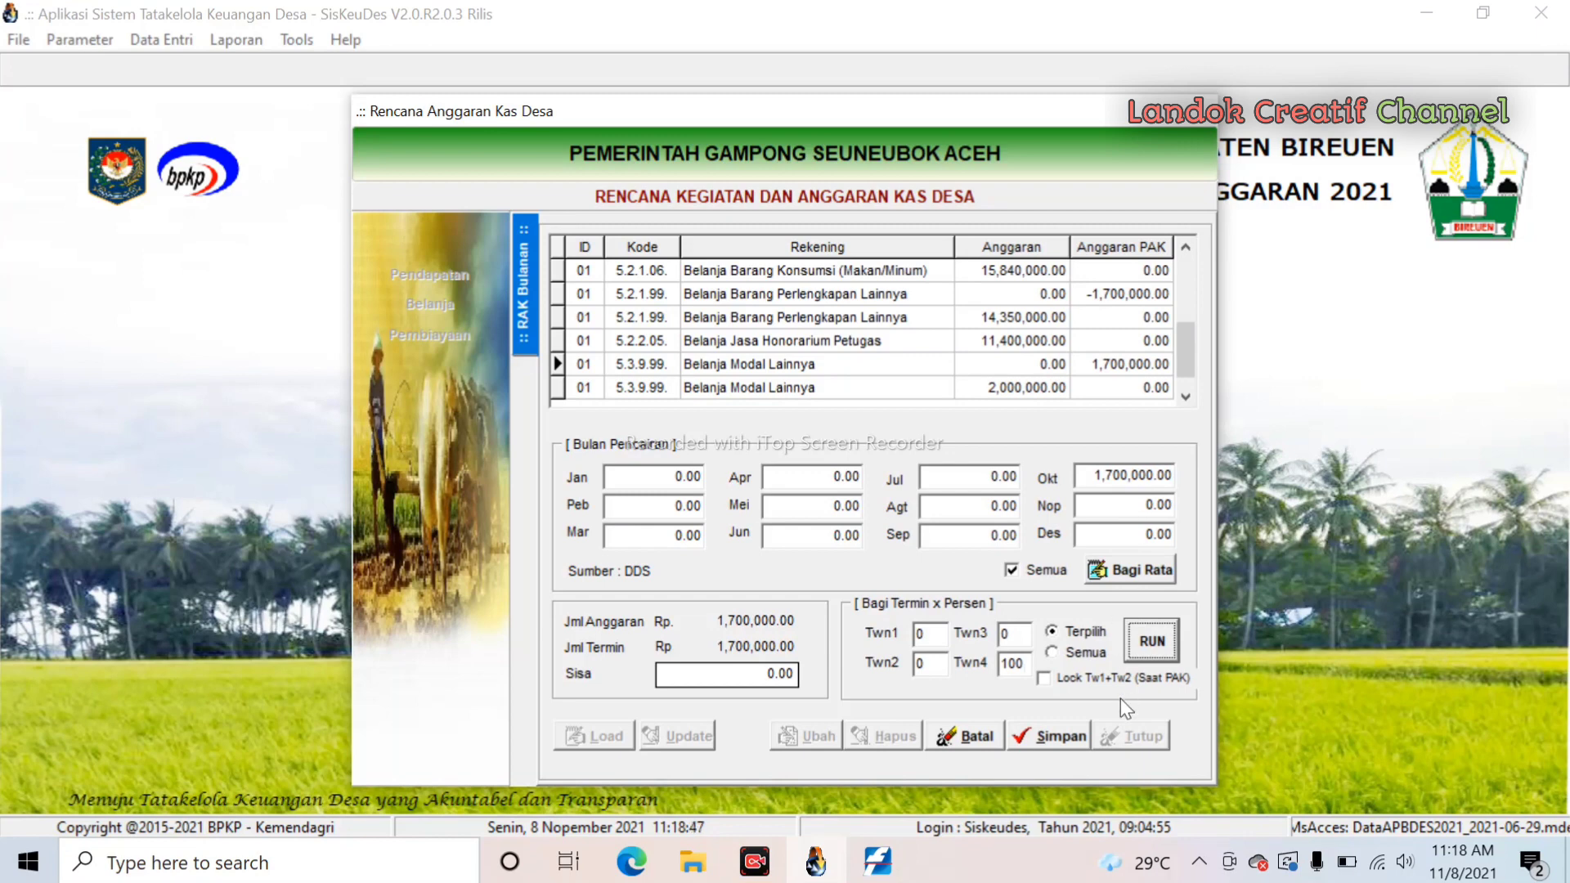
{"action": "left_click", "coordinate": [1060, 737]}
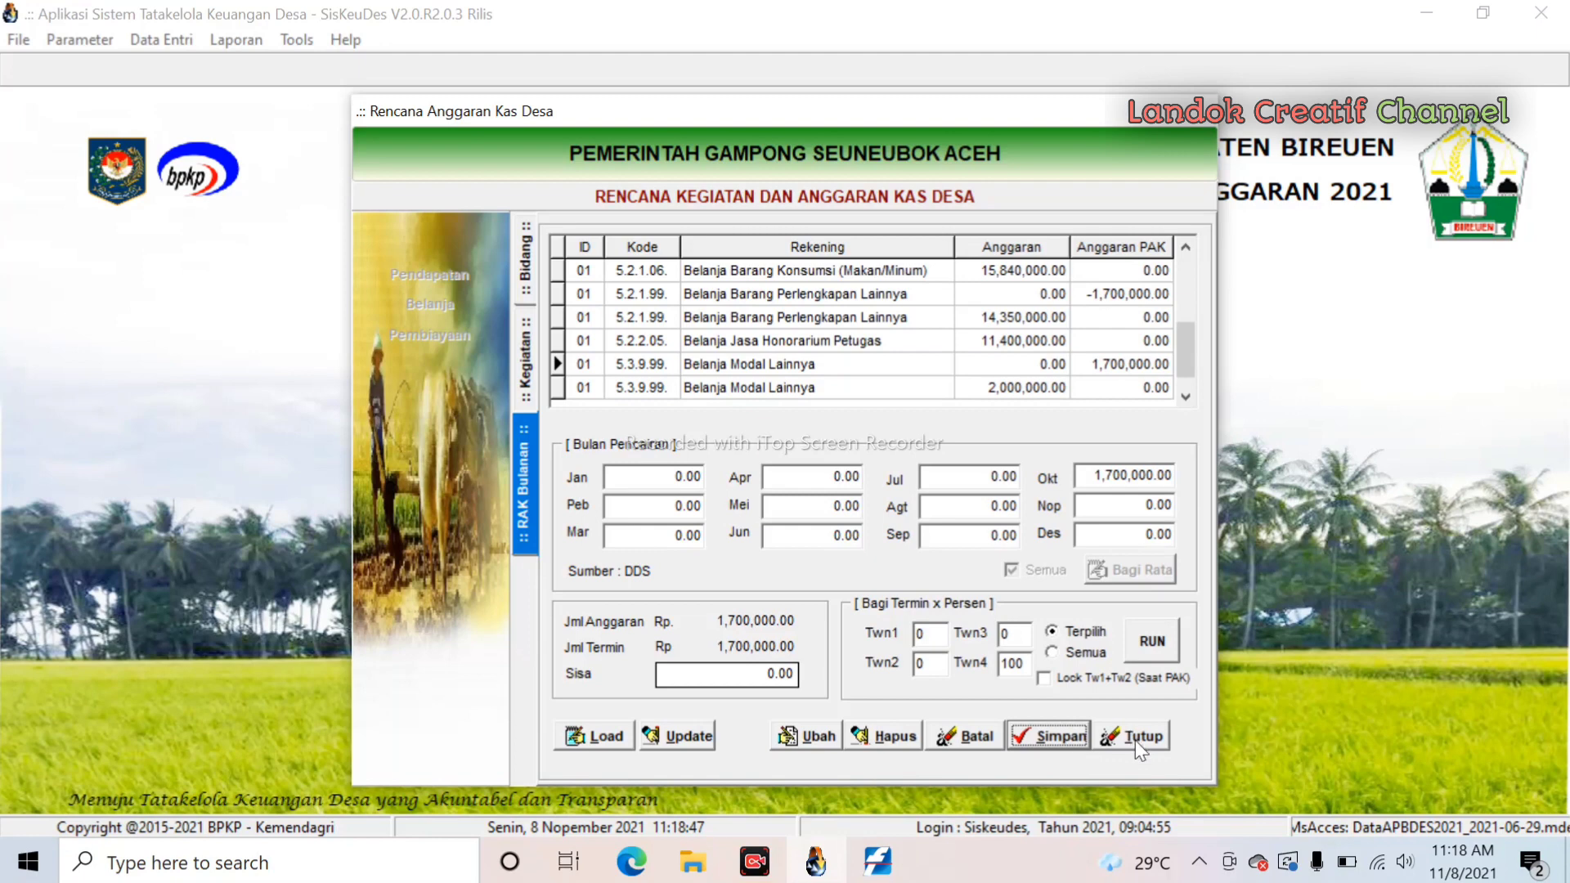
- Open an activity under Bidang 05.2009.03 and load its PAK 5.2.1.99 row at -9,198,750.00
{"action": "left_click", "coordinate": [530, 270]}
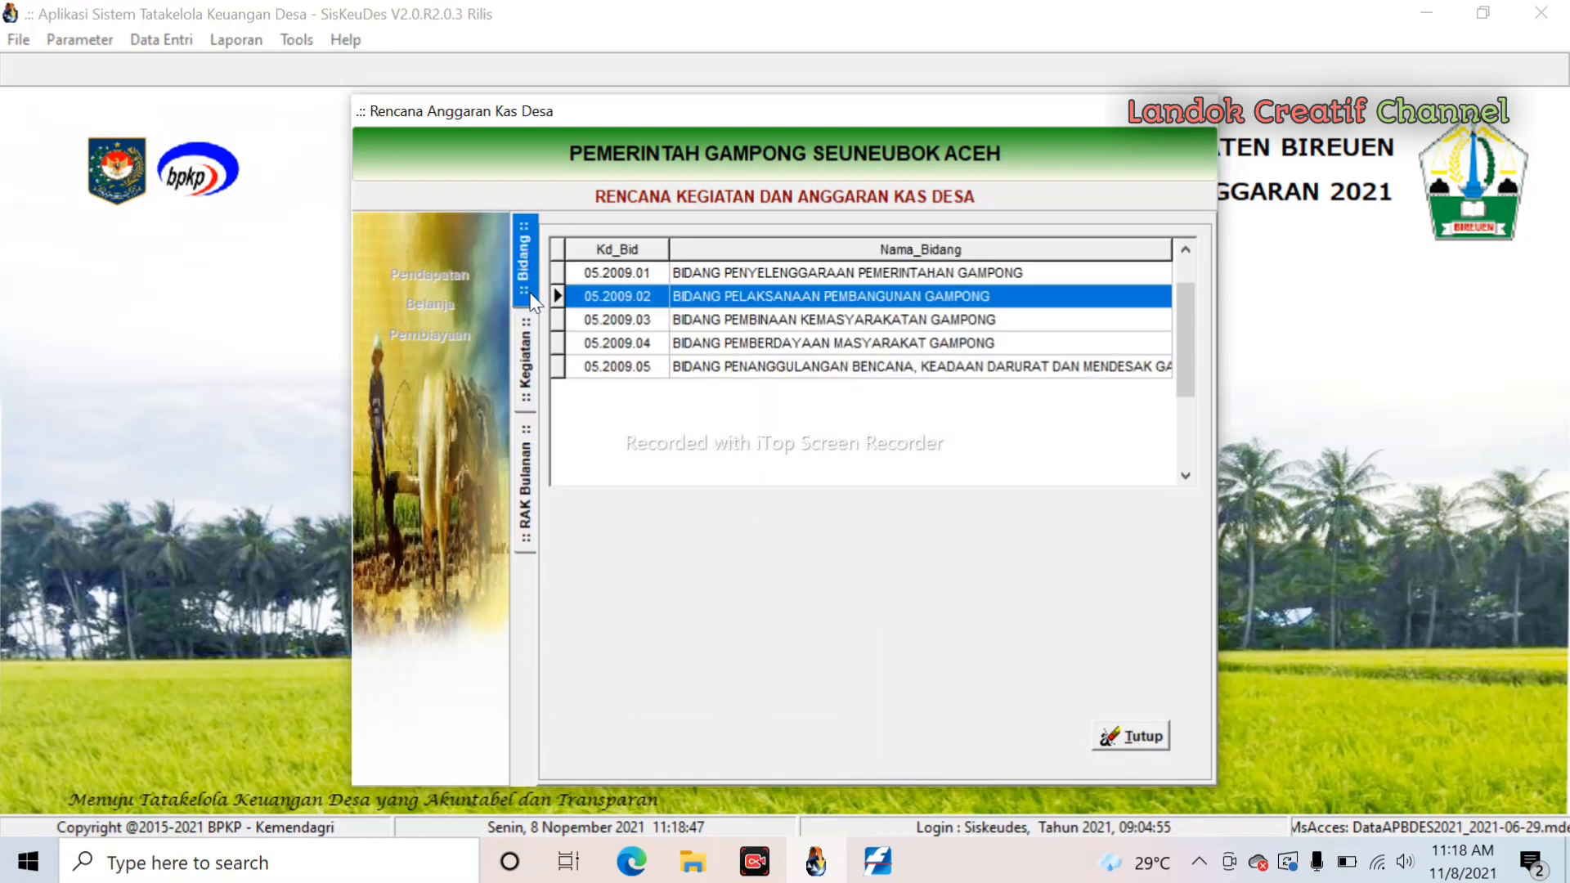
{"action": "double_click", "coordinate": [833, 320]}
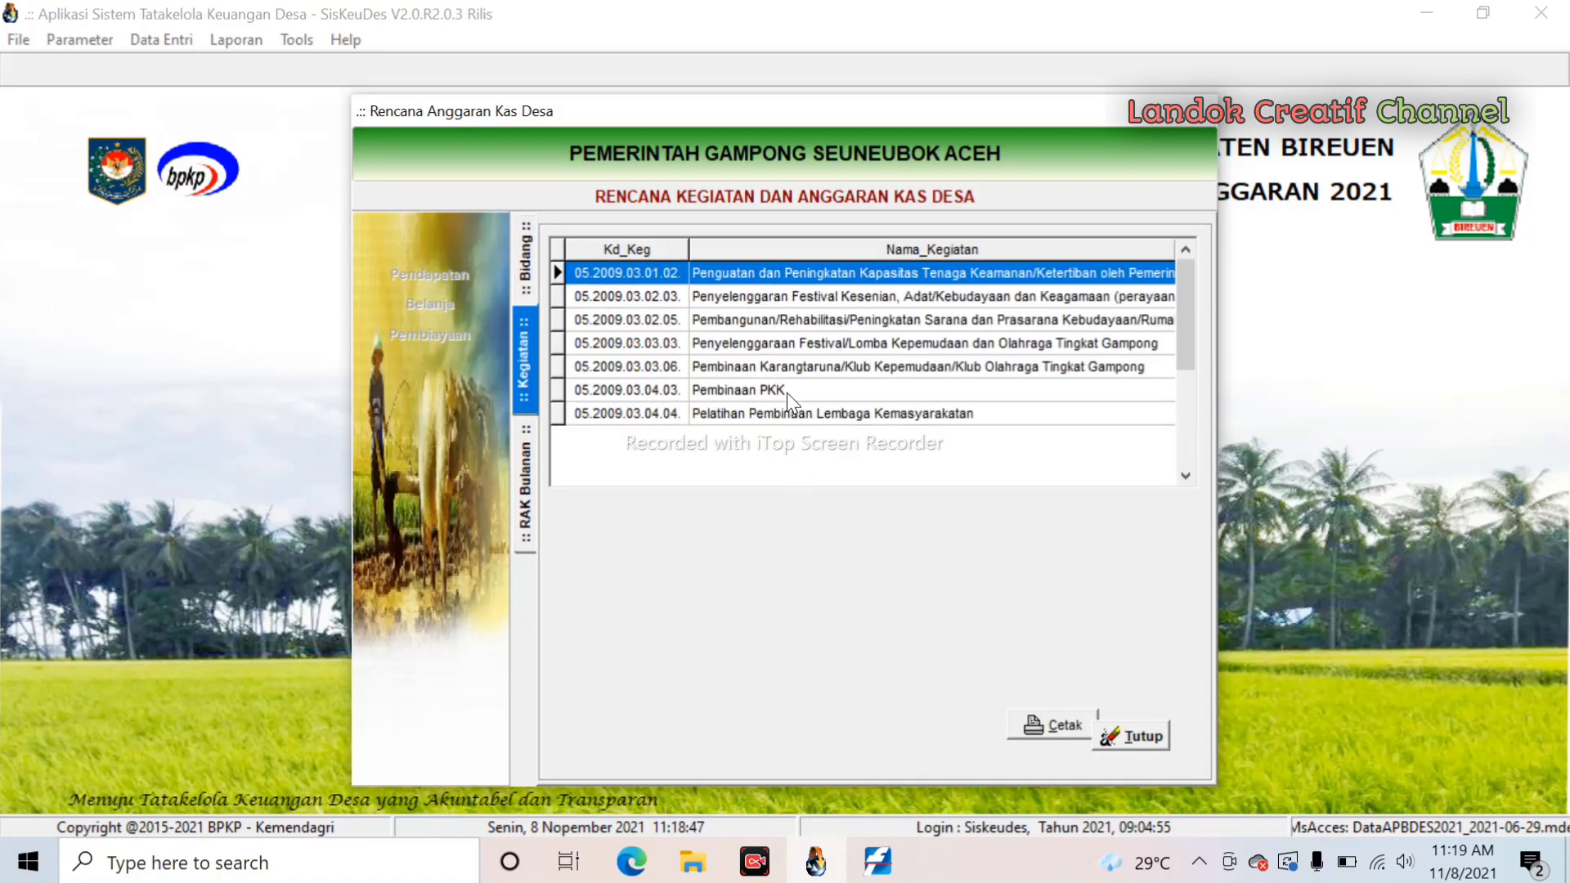
{"action": "double_click", "coordinate": [787, 393]}
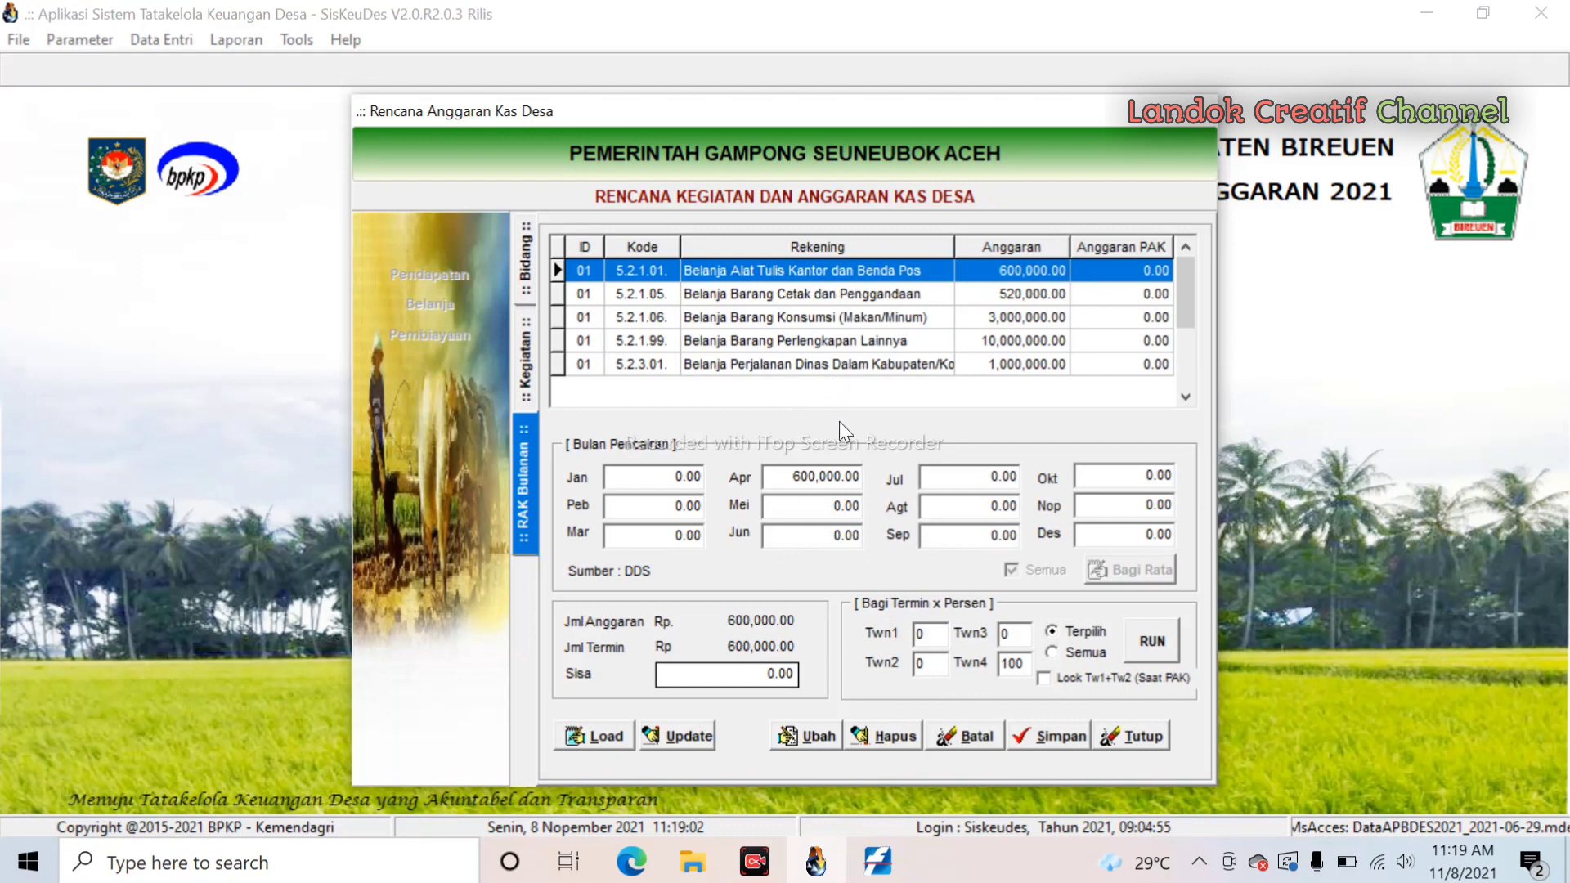
{"action": "left_click", "coordinate": [611, 738]}
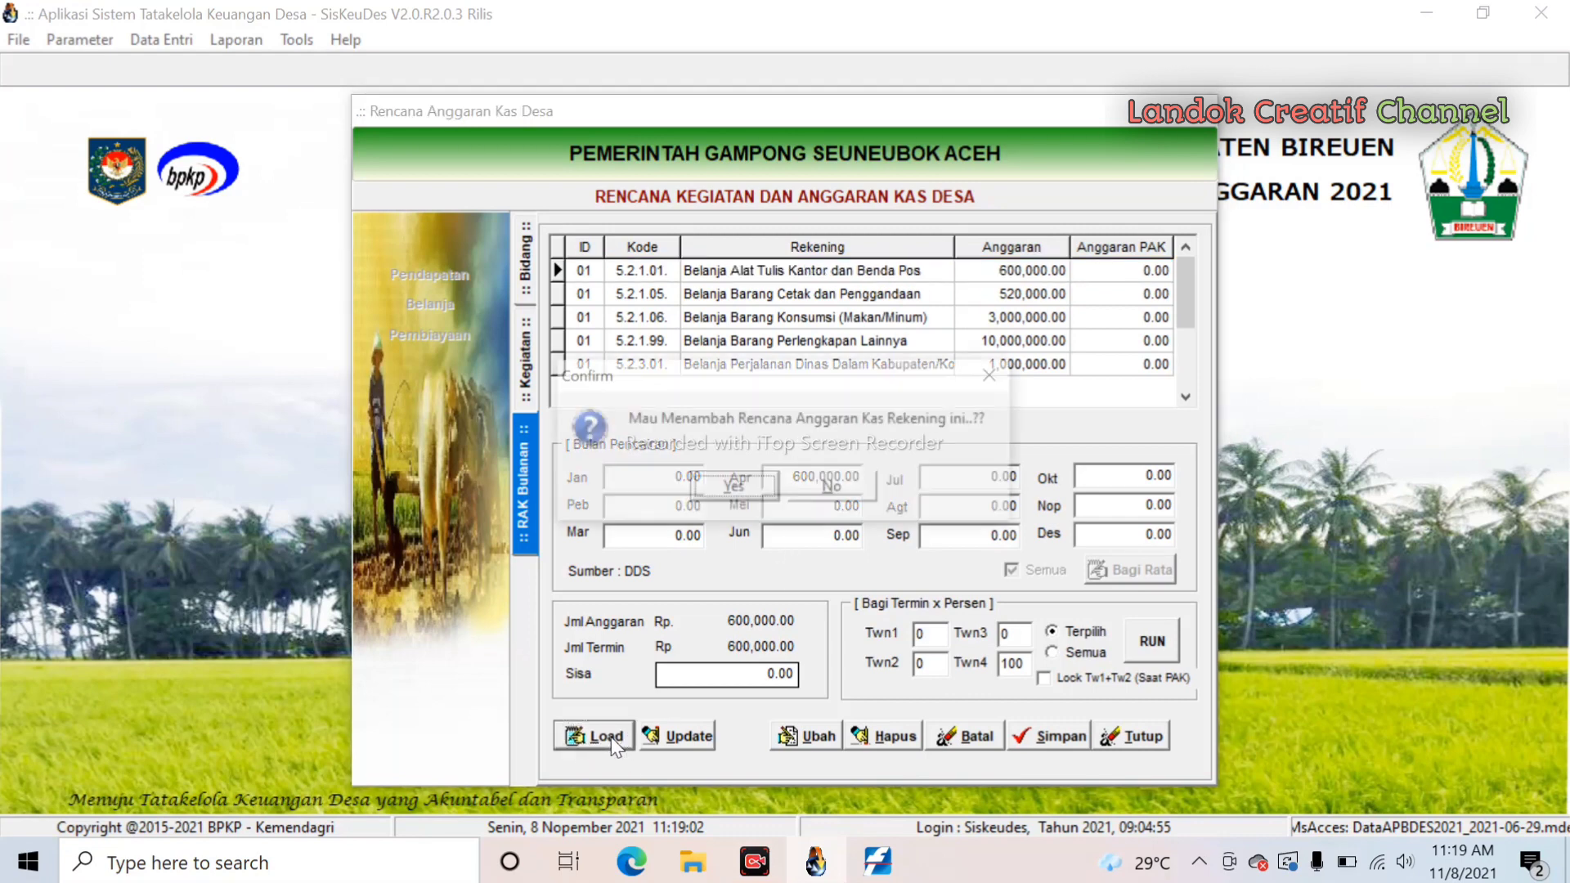
{"action": "left_click", "coordinate": [735, 489]}
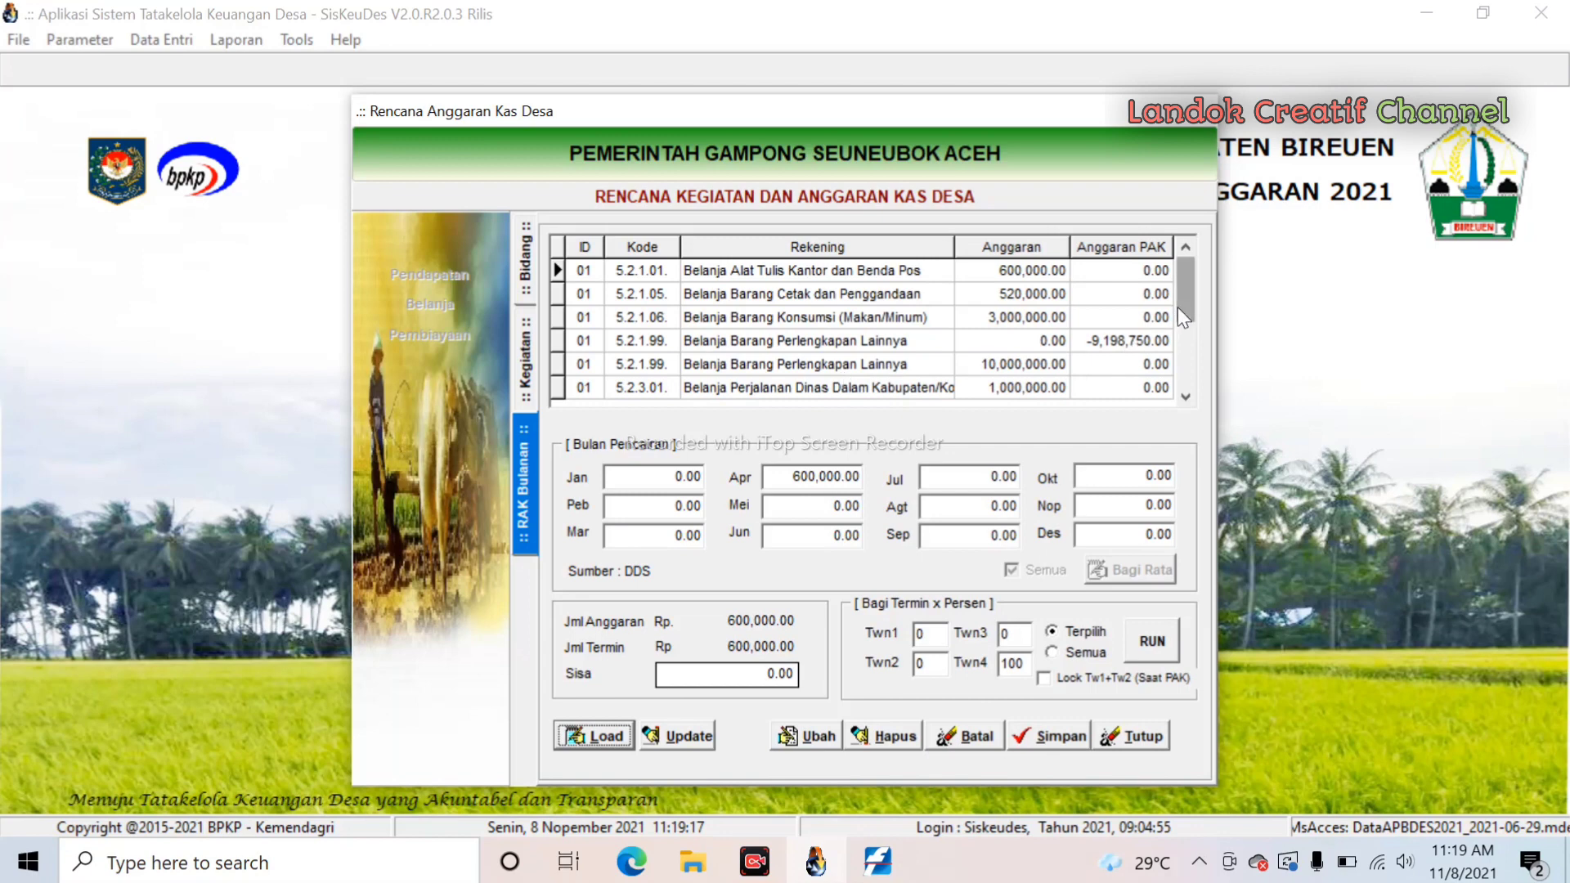
- Allocate the whole -9,198,750 PAK Perlengkapan row to October with Twn4 at 100%
{"action": "left_click_drag", "start_coordinate": [1177, 307], "coordinate": [1178, 340]}
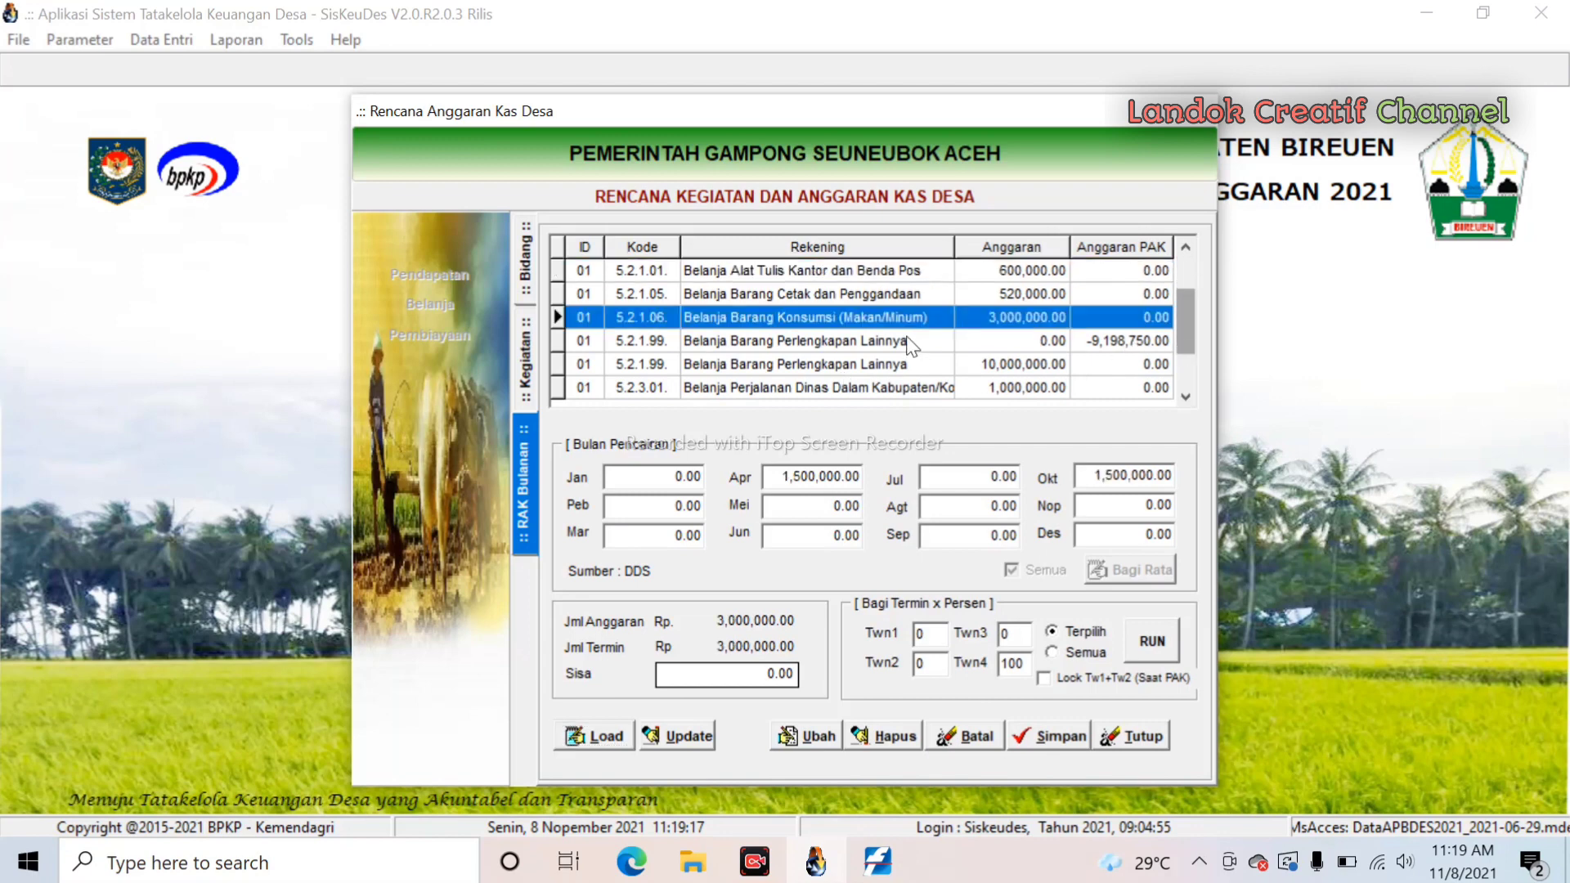
{"action": "left_click", "coordinate": [912, 344]}
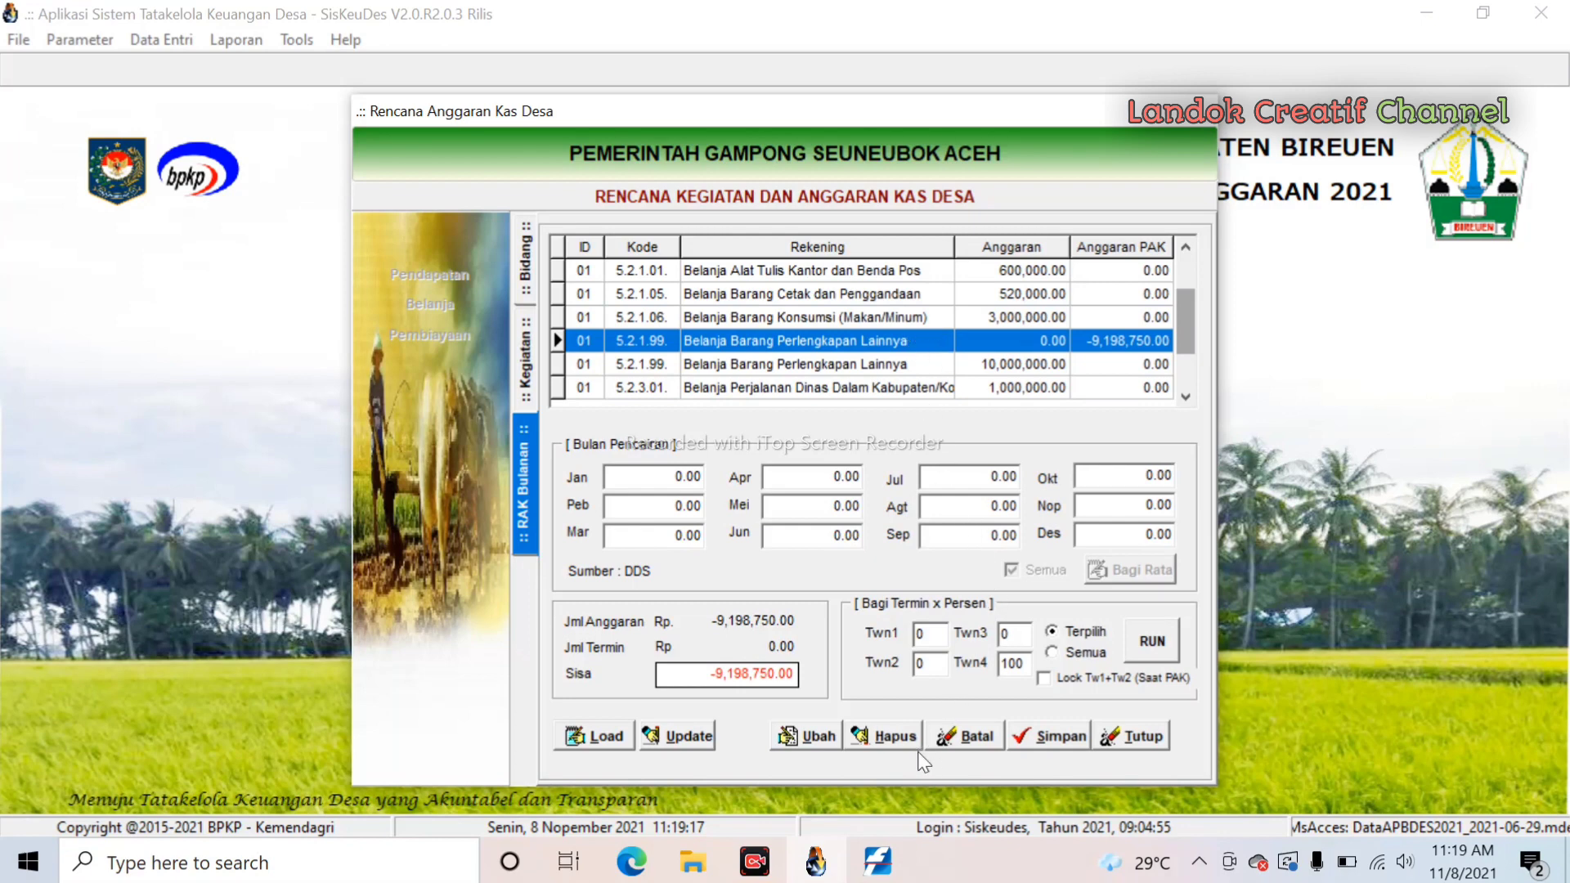
{"action": "double_click", "coordinate": [1014, 663]}
{"action": "double_click", "coordinate": [1021, 634]}
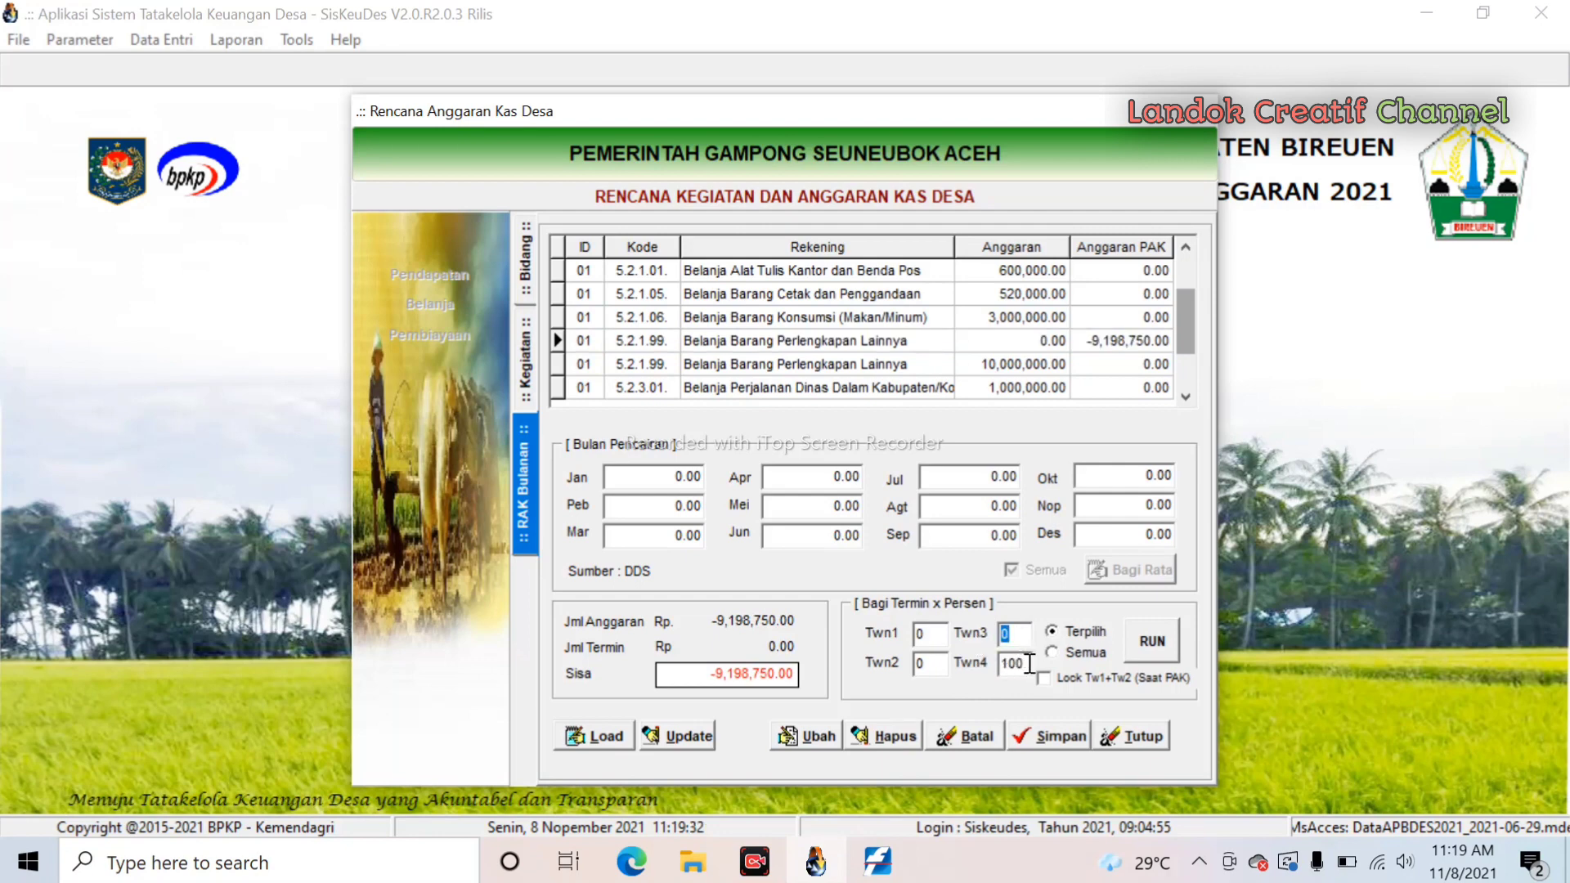
{"action": "double_click", "coordinate": [1014, 664]}
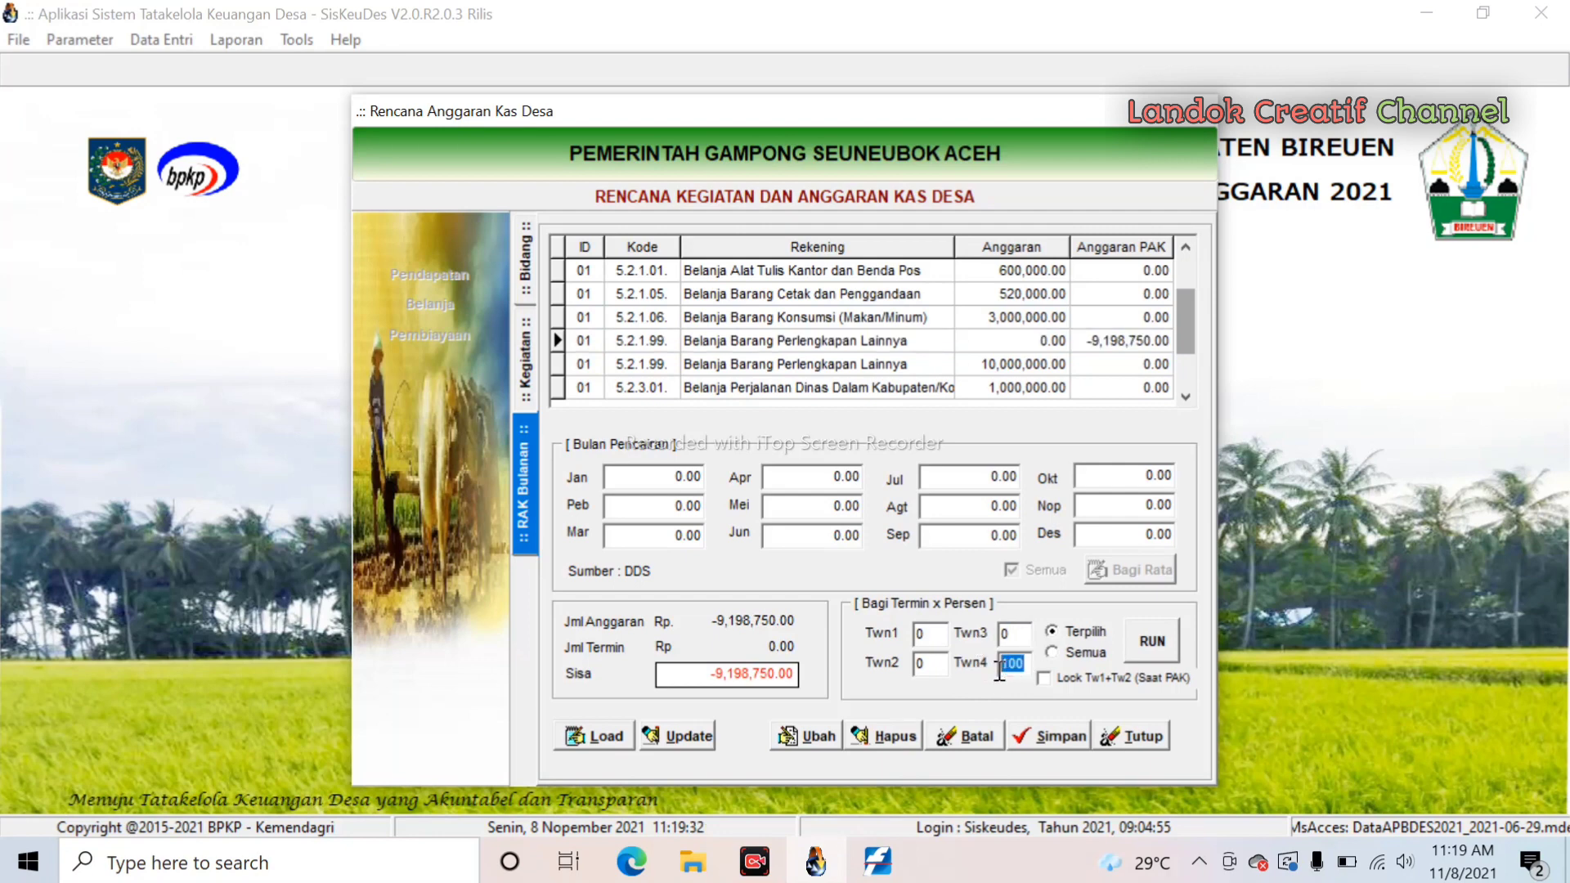
{"action": "left_click", "coordinate": [1154, 643]}
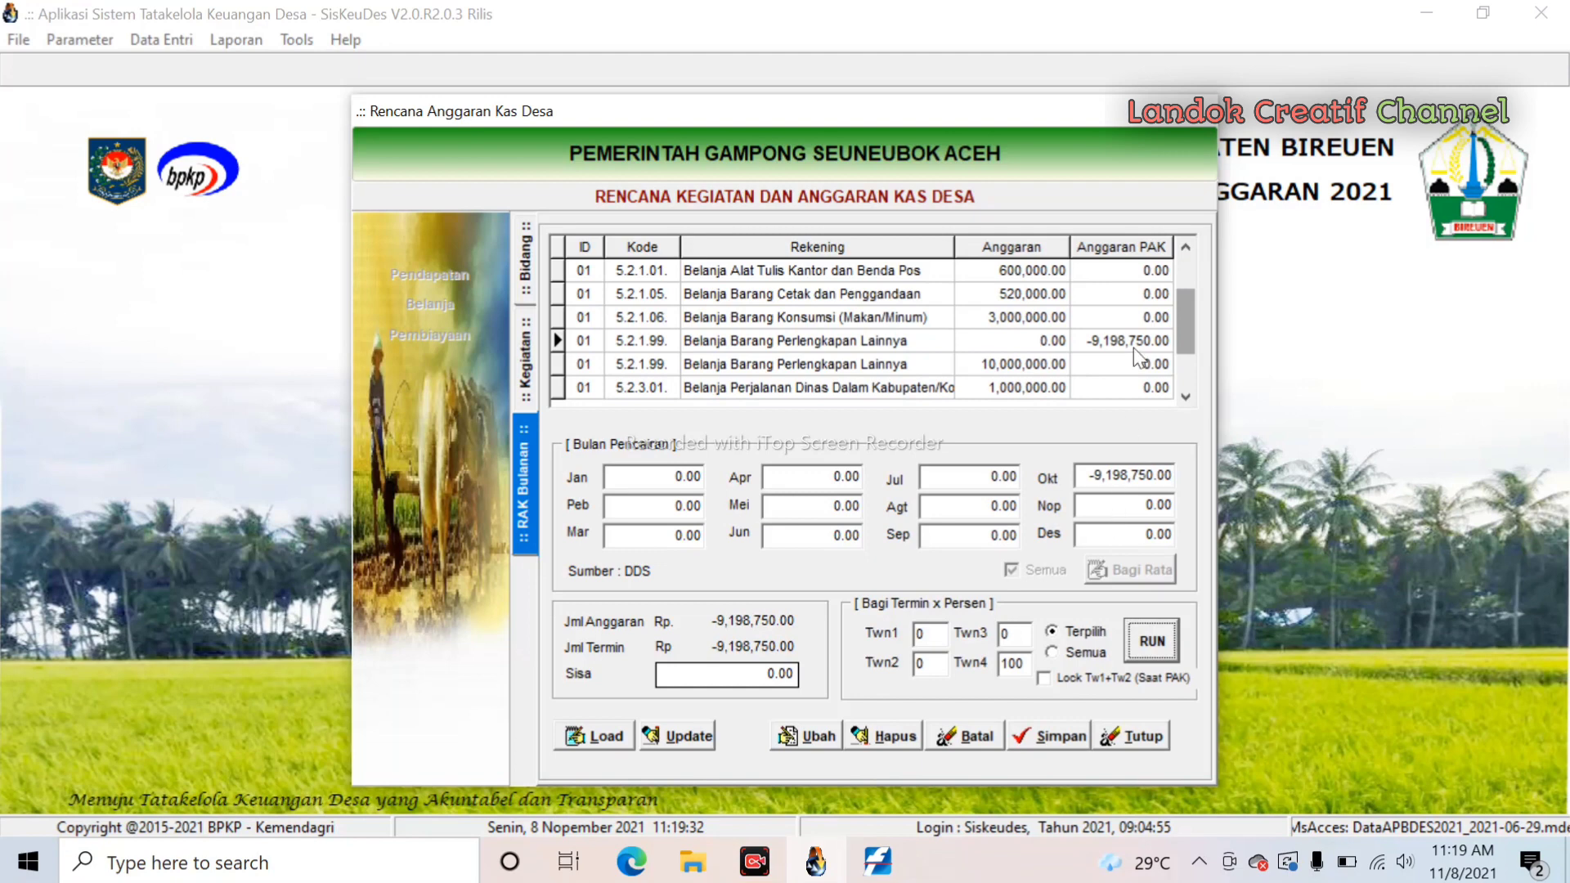
- Split the 19,233,750 Belanja Modal row 50% to July and 50% to October
{"action": "left_click_drag", "start_coordinate": [1181, 332], "coordinate": [1184, 360]}
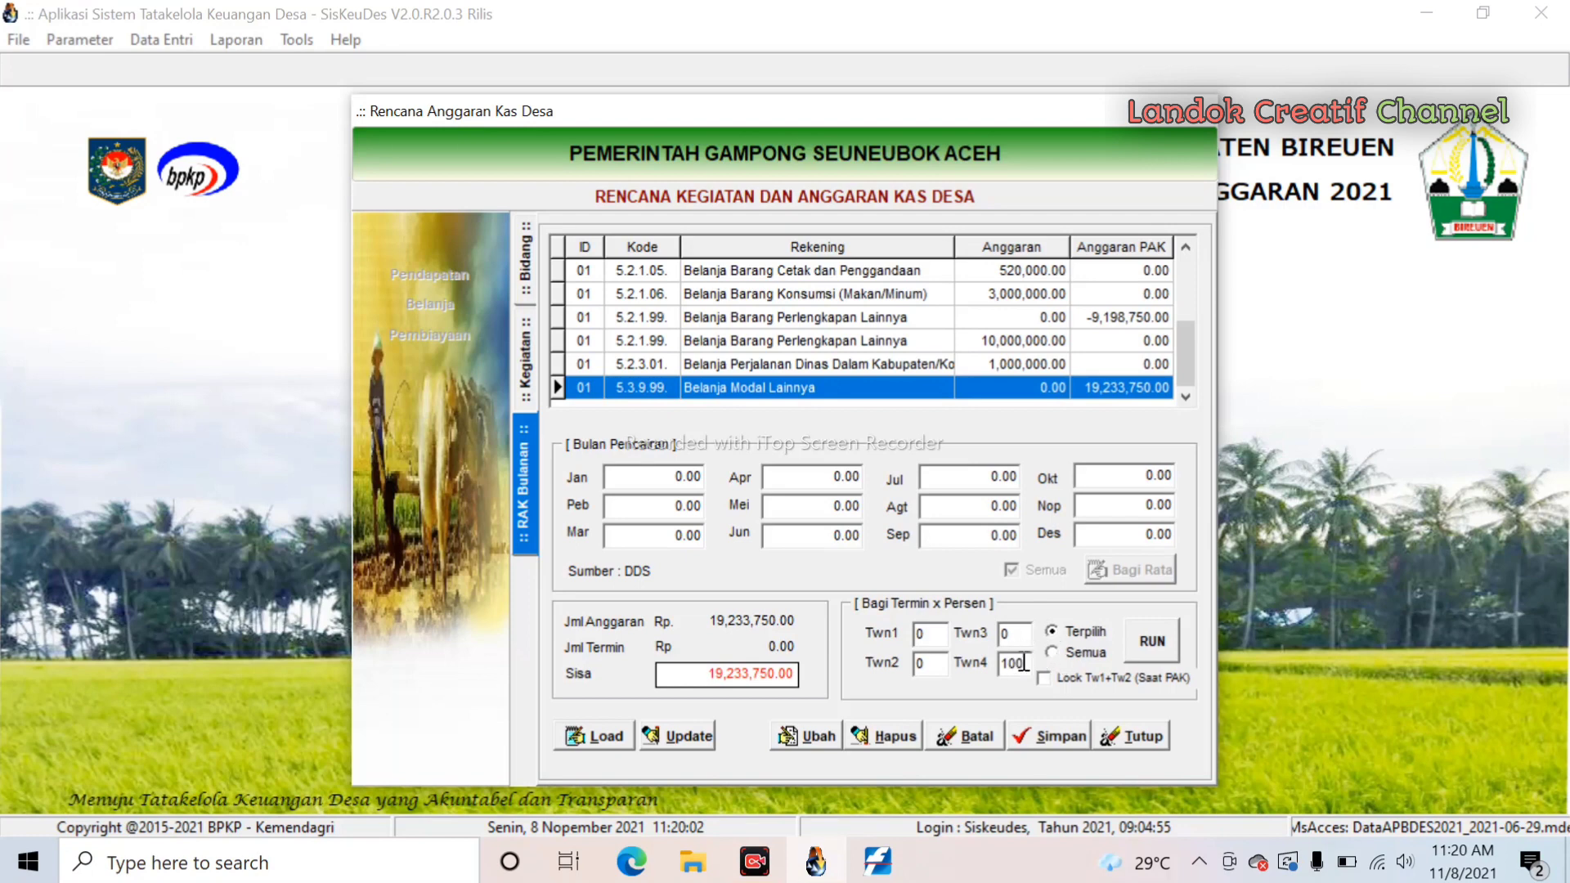
{"action": "left_click_drag", "start_coordinate": [1024, 663], "coordinate": [999, 663]}
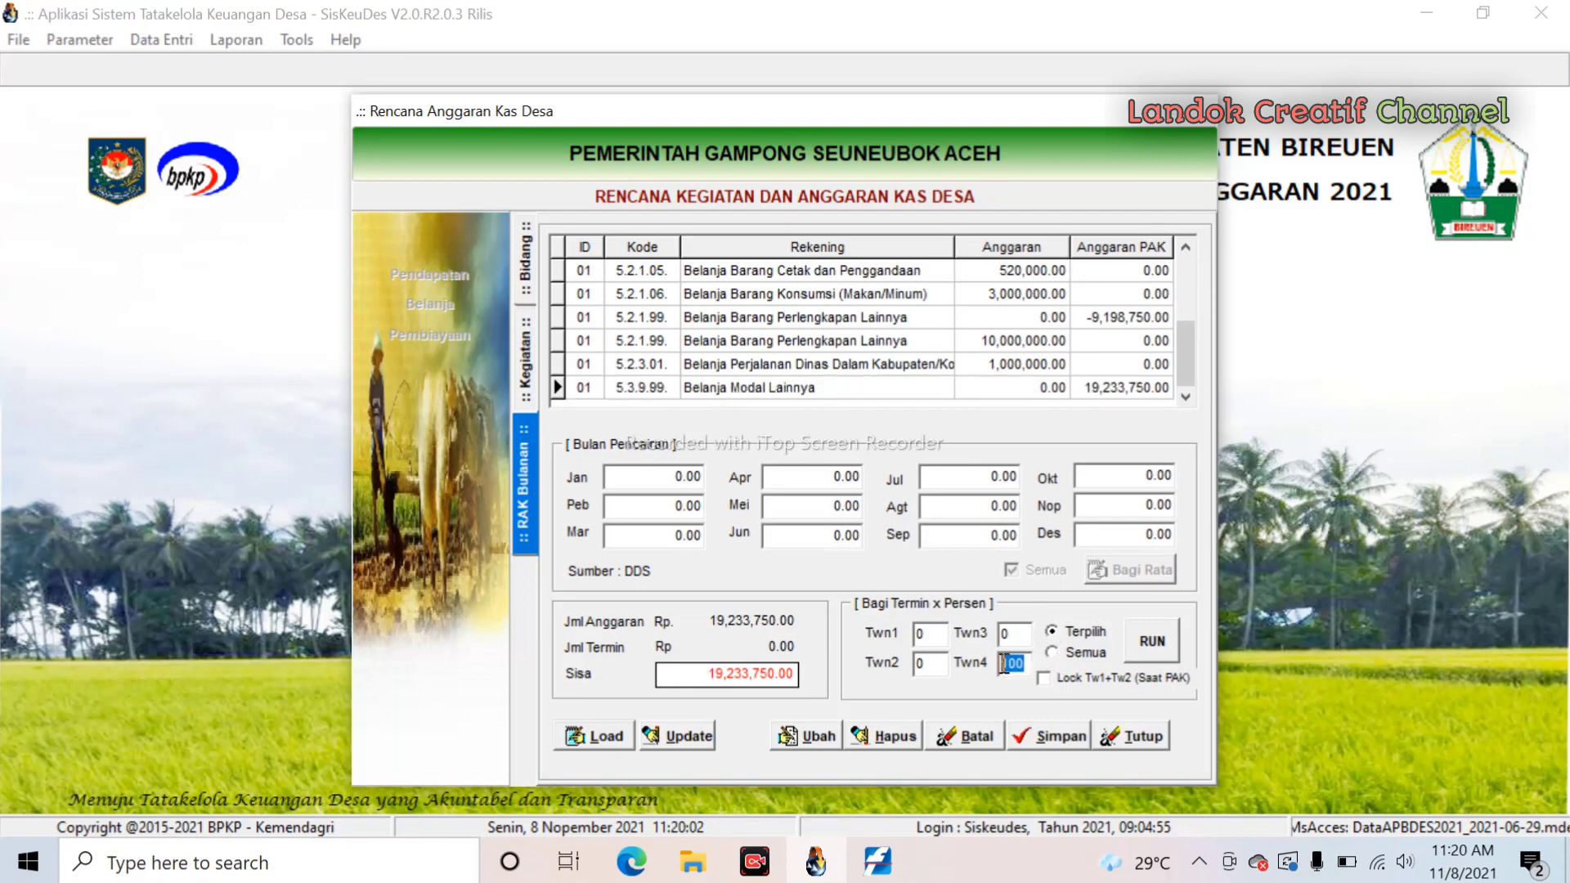
{"action": "left_click", "coordinate": [1153, 641]}
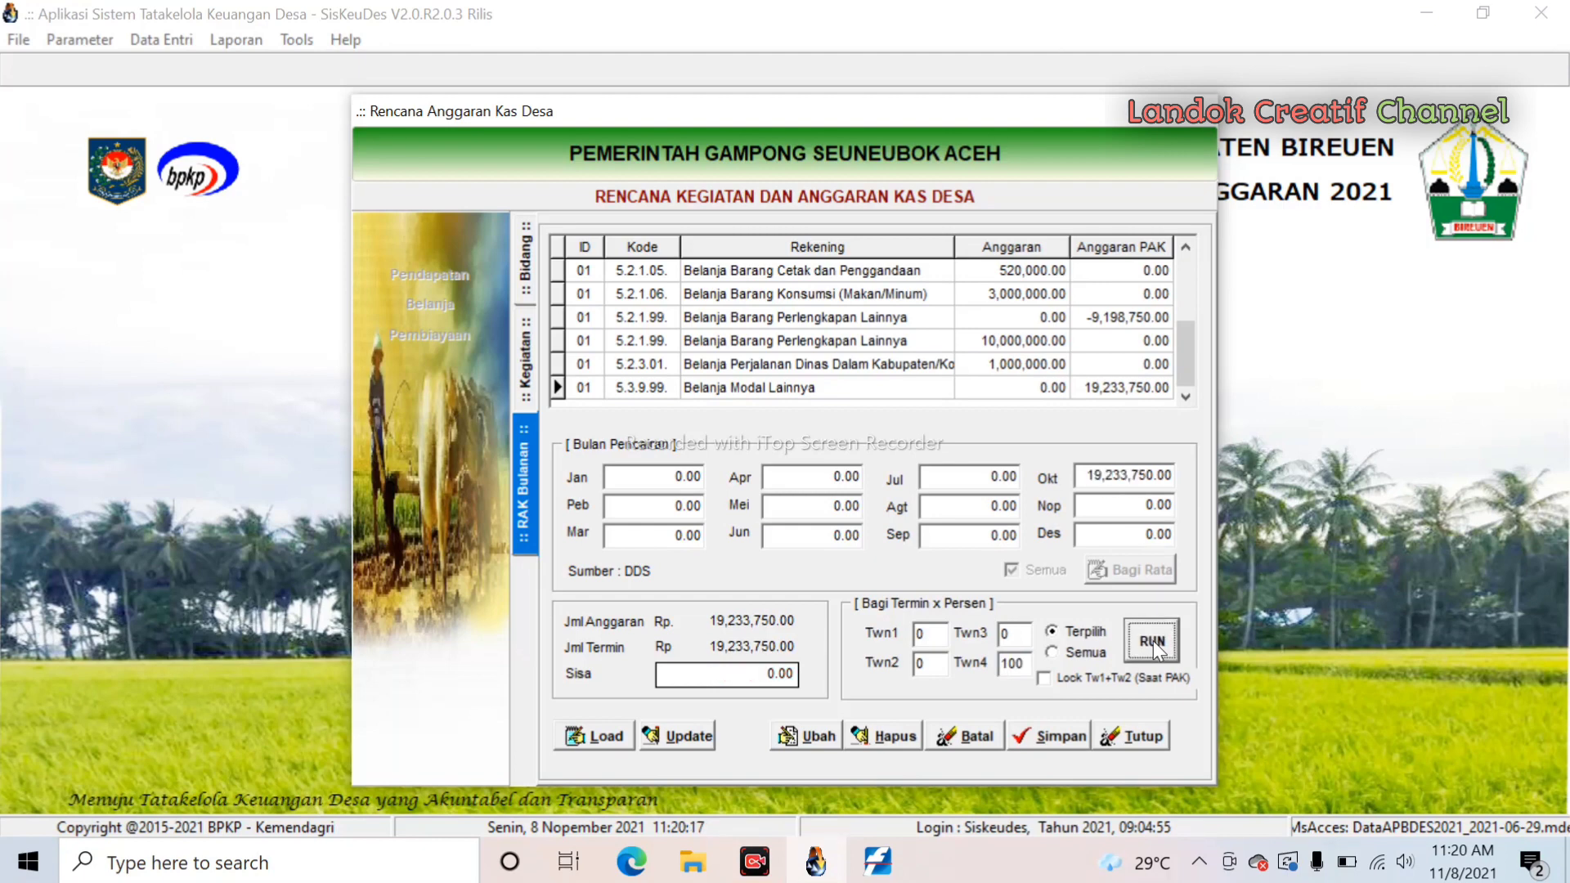
{"action": "double_click", "coordinate": [1018, 641]}
{"action": "type", "text": "50"}
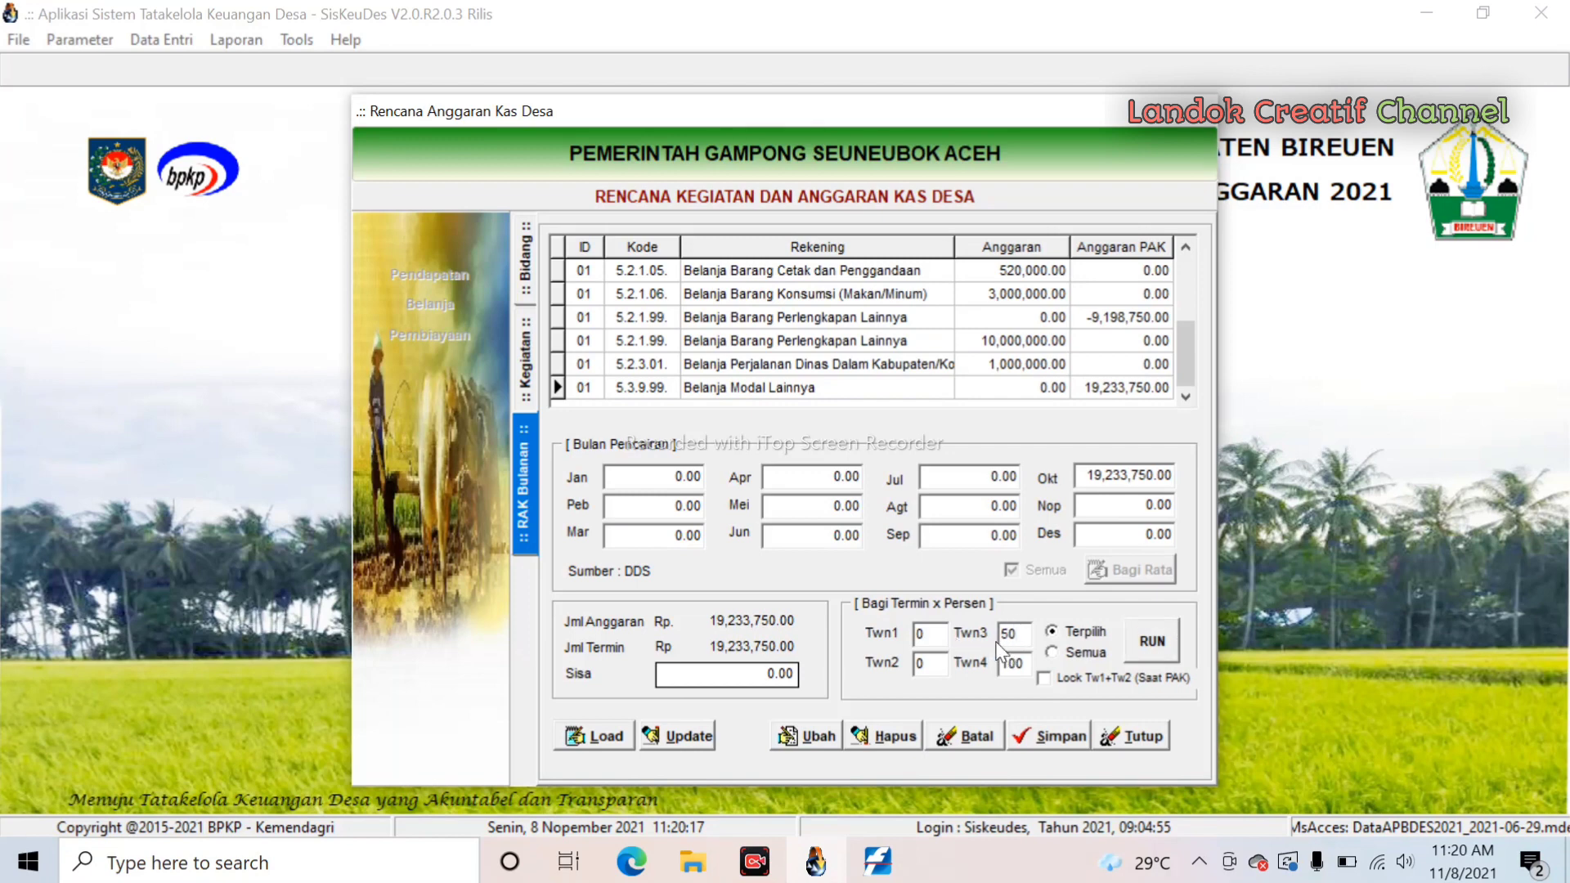
{"action": "double_click", "coordinate": [1018, 664]}
{"action": "type", "text": "50"}
{"action": "left_click", "coordinate": [1165, 641]}
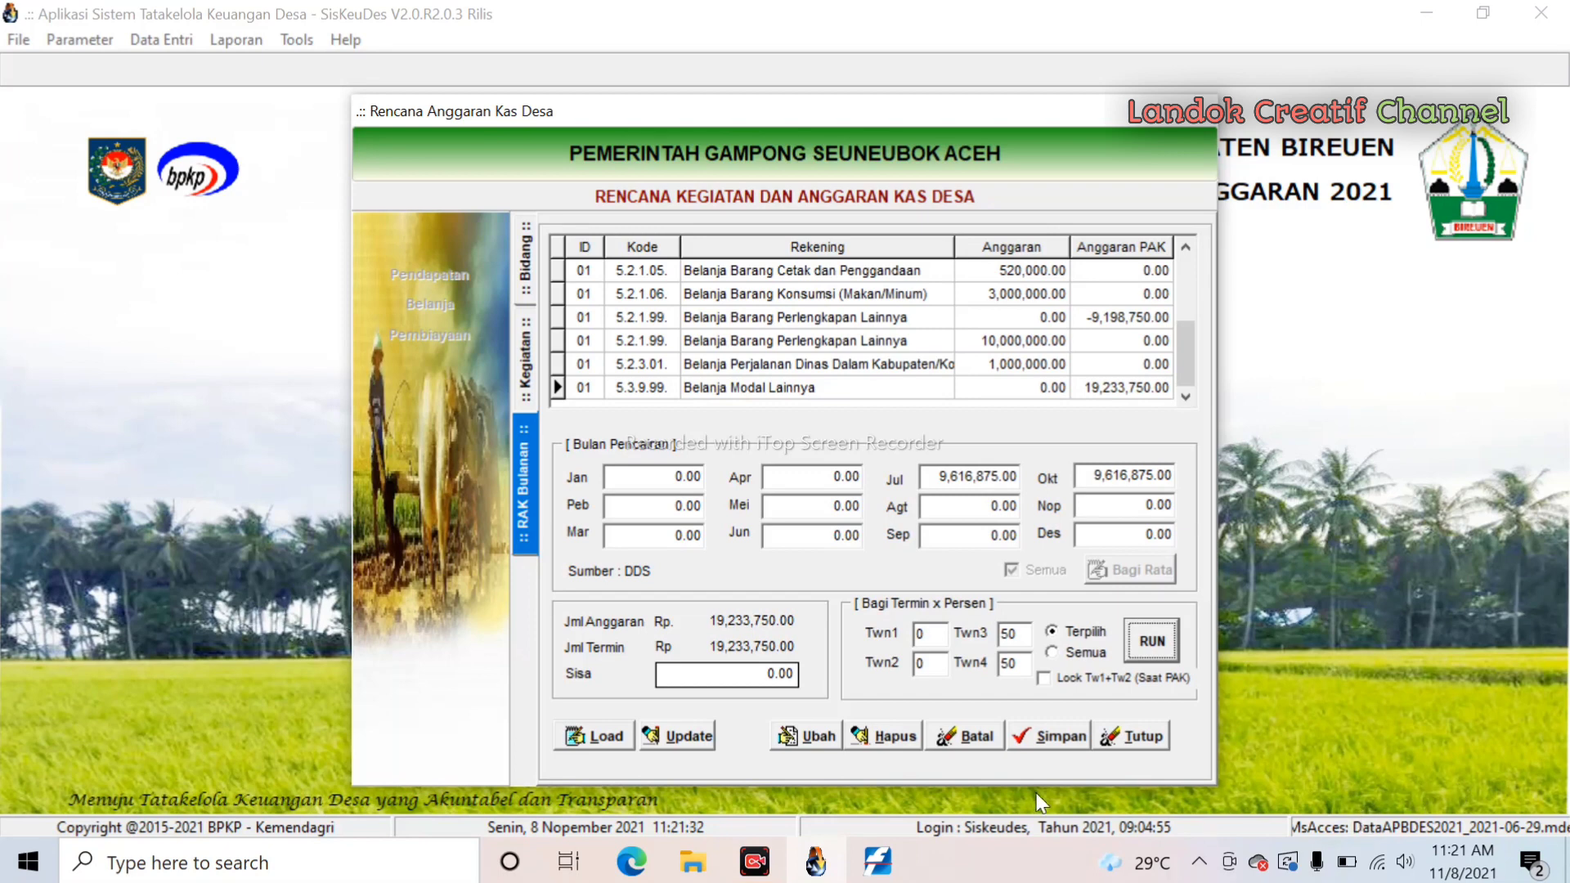
- Put the Belanja Modal Lainnya cash plan into editing and zero the Twn4 and Twn3 percentages
{"action": "left_click", "coordinate": [825, 737]}
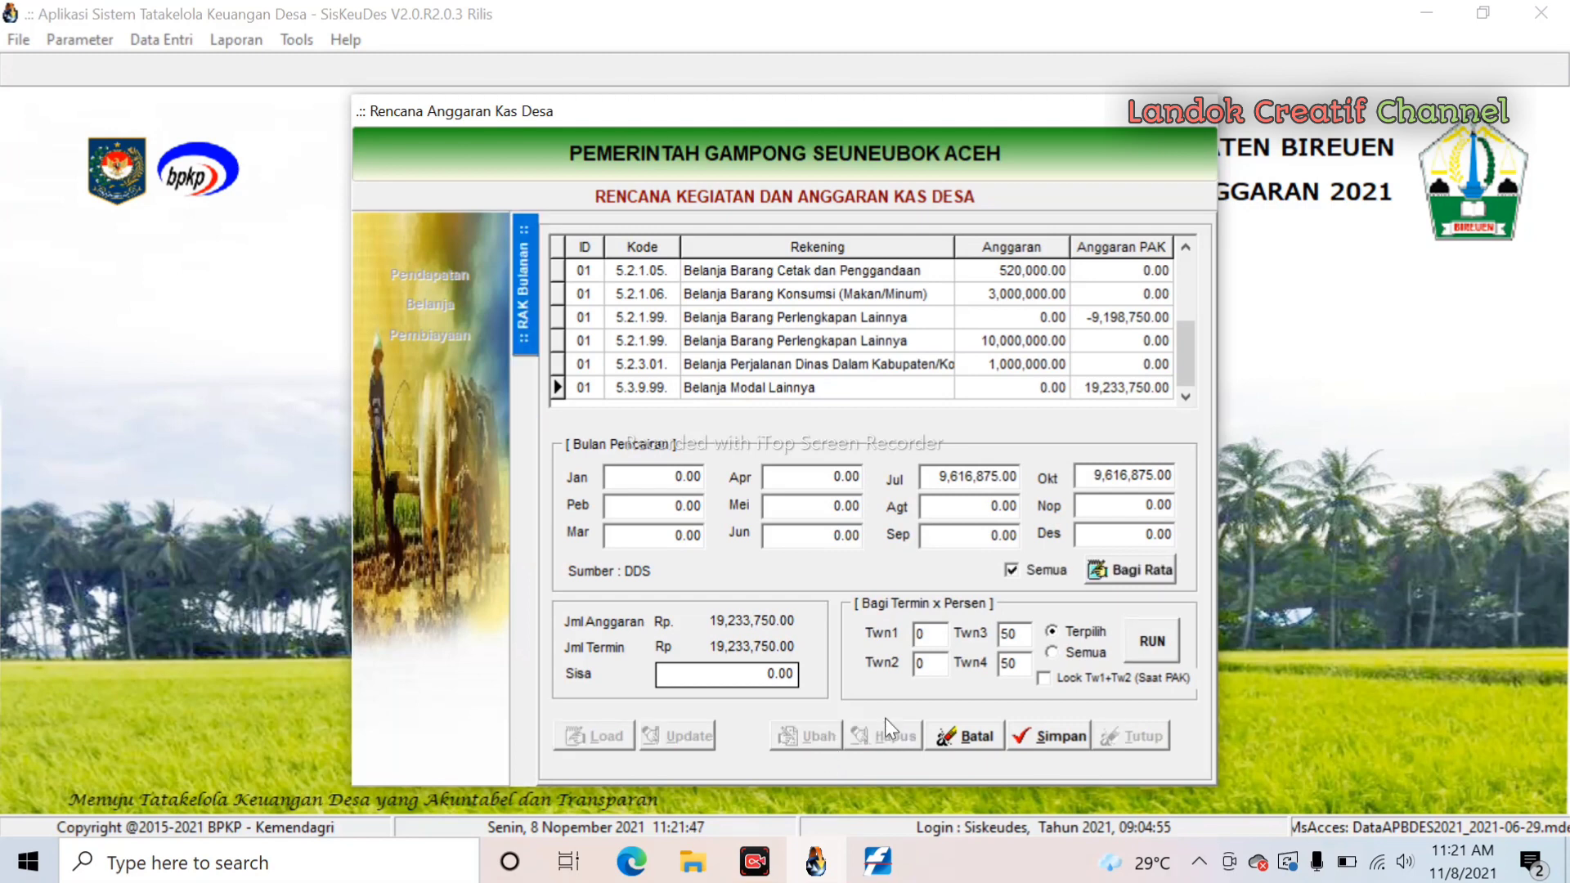
{"action": "double_click", "coordinate": [1023, 667]}
{"action": "type", "text": "0"}
{"action": "key", "text": "shift+Tab"}
{"action": "type", "text": "0"}
- Replace the July amount with 11,325,000
{"action": "left_click", "coordinate": [940, 480]}
{"action": "left_click", "coordinate": [800, 476]}
{"action": "left_click_drag", "start_coordinate": [937, 476], "coordinate": [1006, 477]}
{"action": "key", "text": "BackSpace"}
{"action": "key", "text": "BackSpace"}
{"action": "key", "text": "BackSpace"}
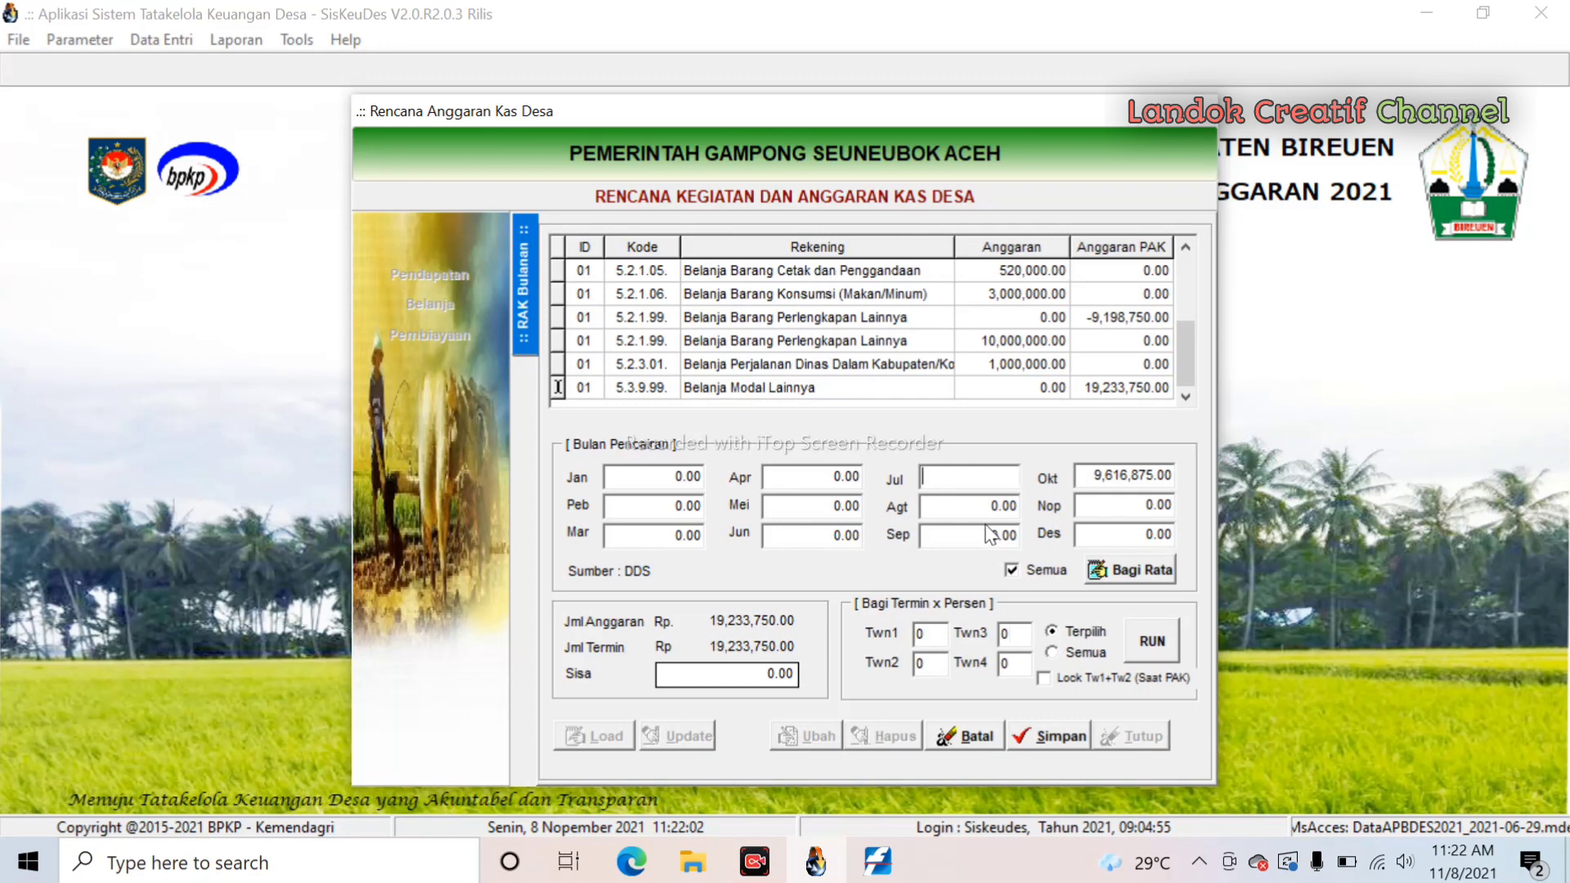
{"action": "left_click", "coordinate": [978, 512]}
{"action": "left_click", "coordinate": [973, 533]}
{"action": "left_click", "coordinate": [987, 508]}
{"action": "left_click", "coordinate": [965, 479]}
{"action": "type", "text": "11,325,000.00"}
- Enter 10,035,000 for October, save the cash plan and finish with the form
{"action": "left_click", "coordinate": [1102, 474]}
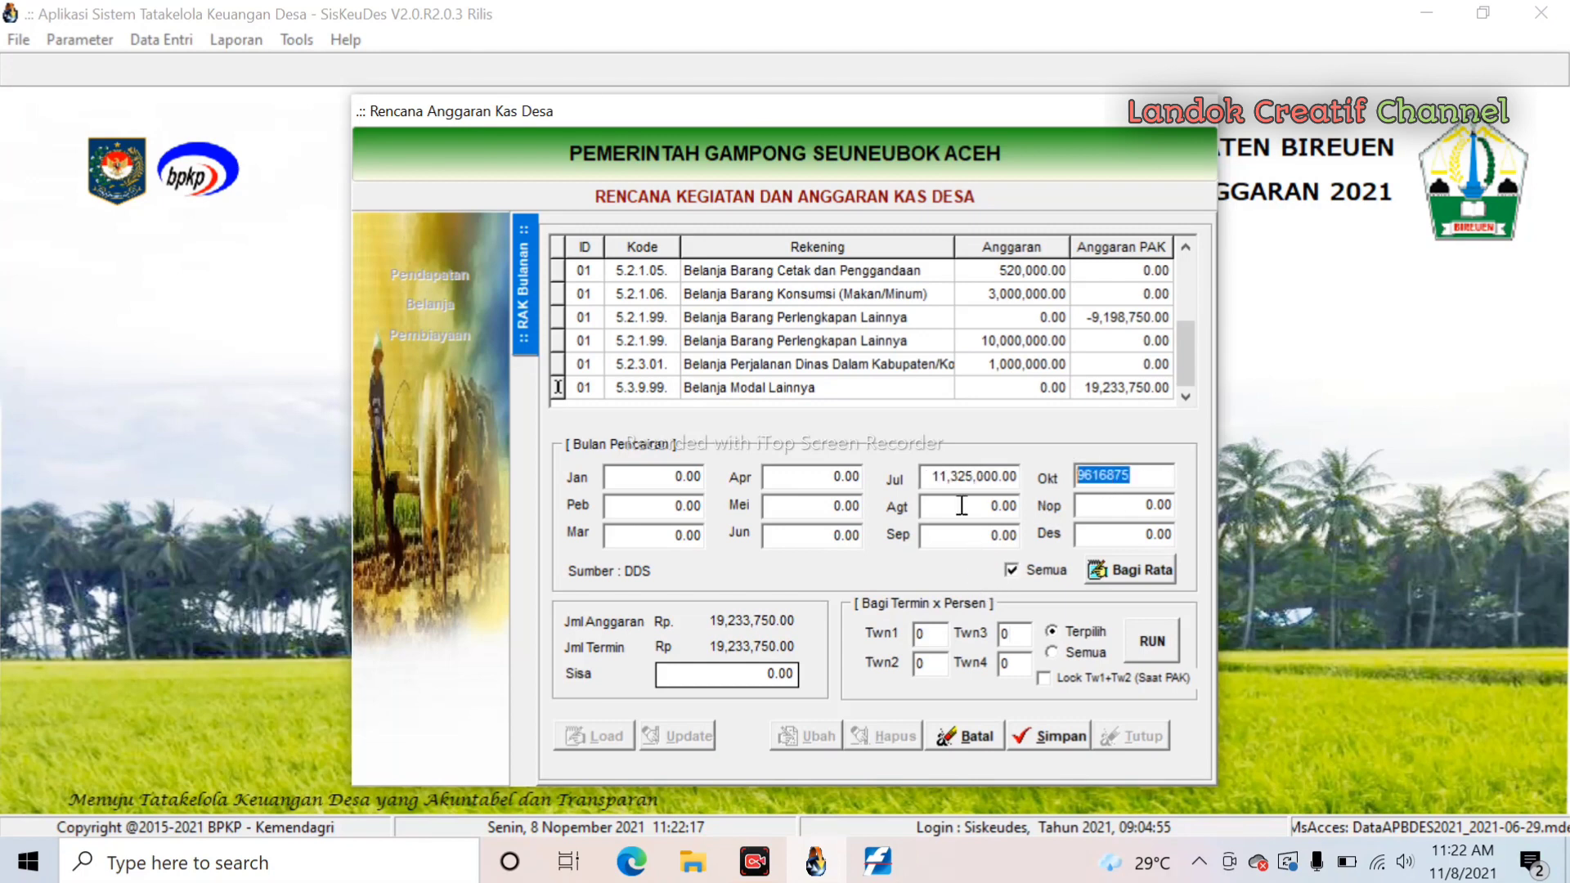
{"action": "type", "text": "10035000"}
{"action": "left_click", "coordinate": [1060, 739]}
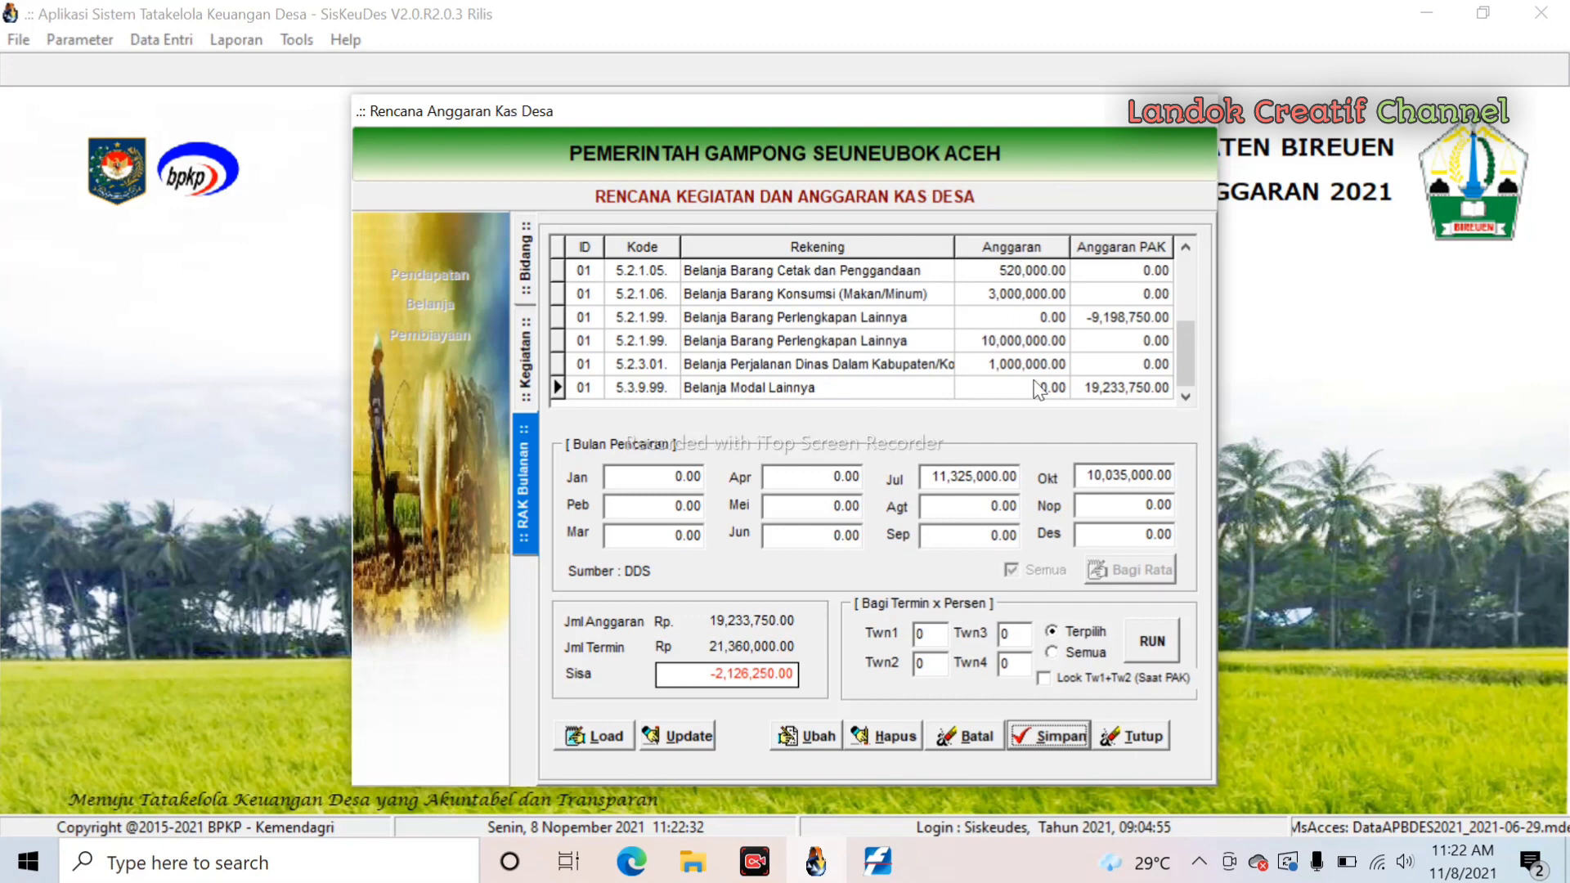
{"action": "left_click", "coordinate": [1137, 737]}
- Open the budgeting reports for Kecamatan Peusangan, Gampong Seuneubok Aceh
{"action": "left_click", "coordinate": [1108, 716]}
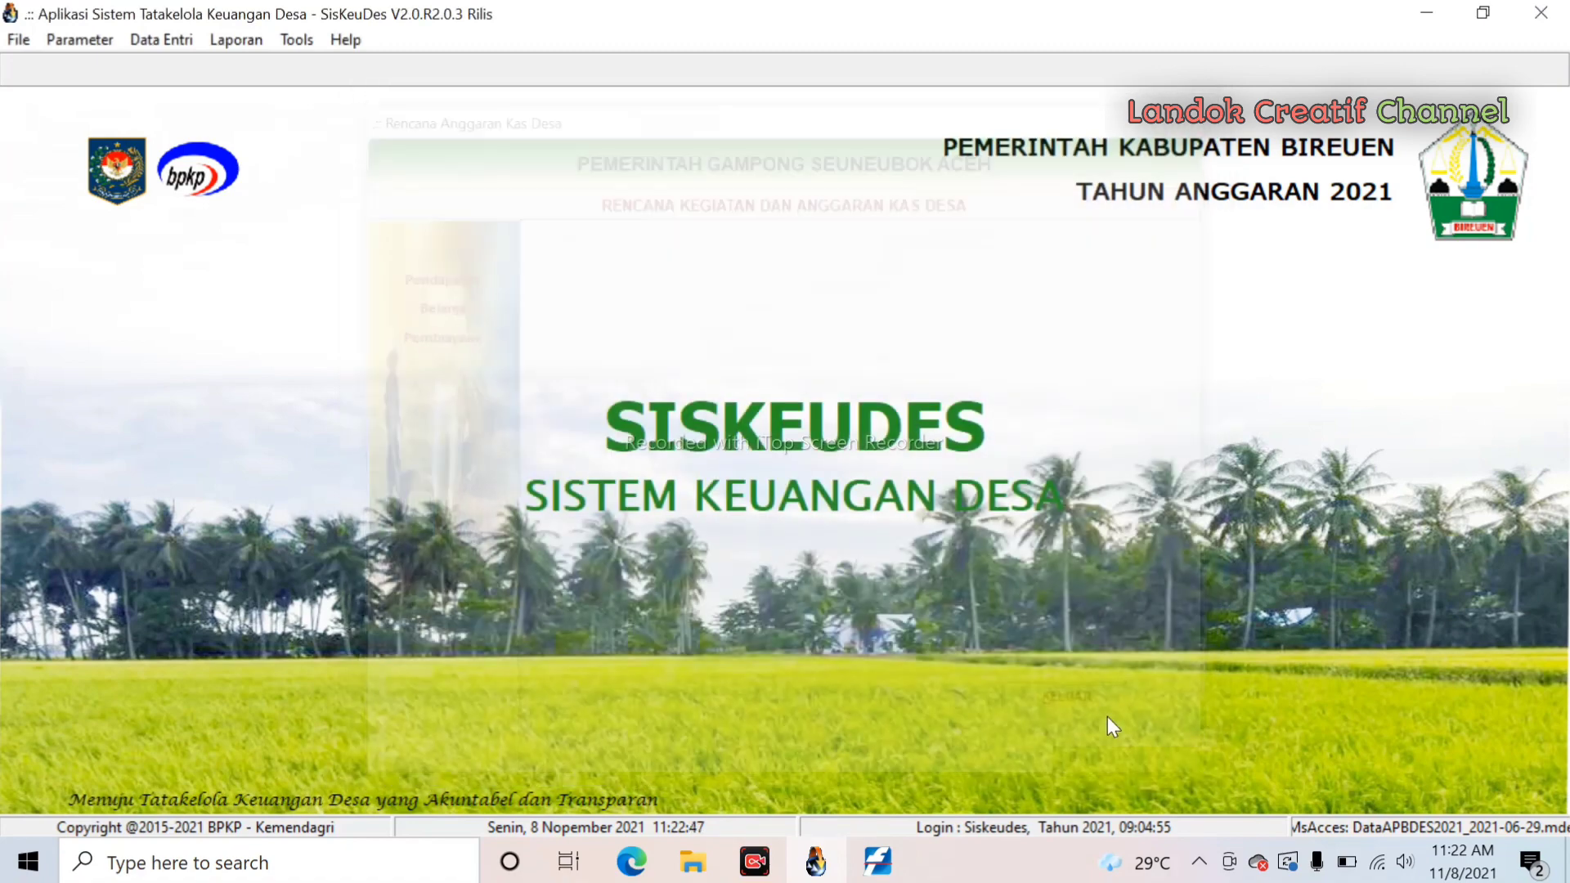
{"action": "left_click", "coordinate": [246, 45]}
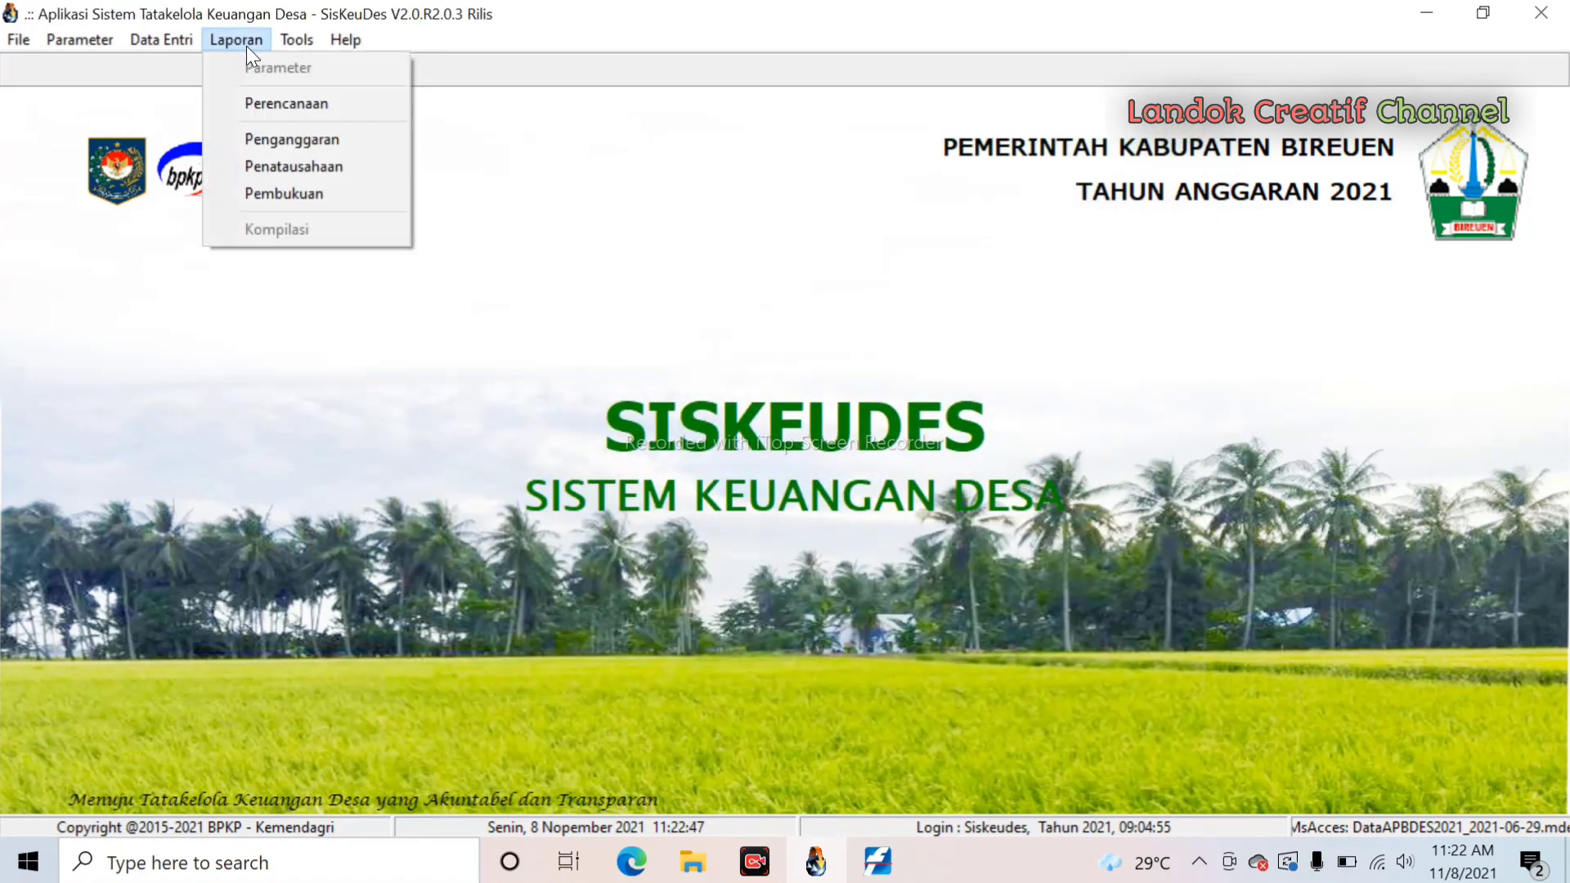
{"action": "left_click", "coordinate": [278, 136]}
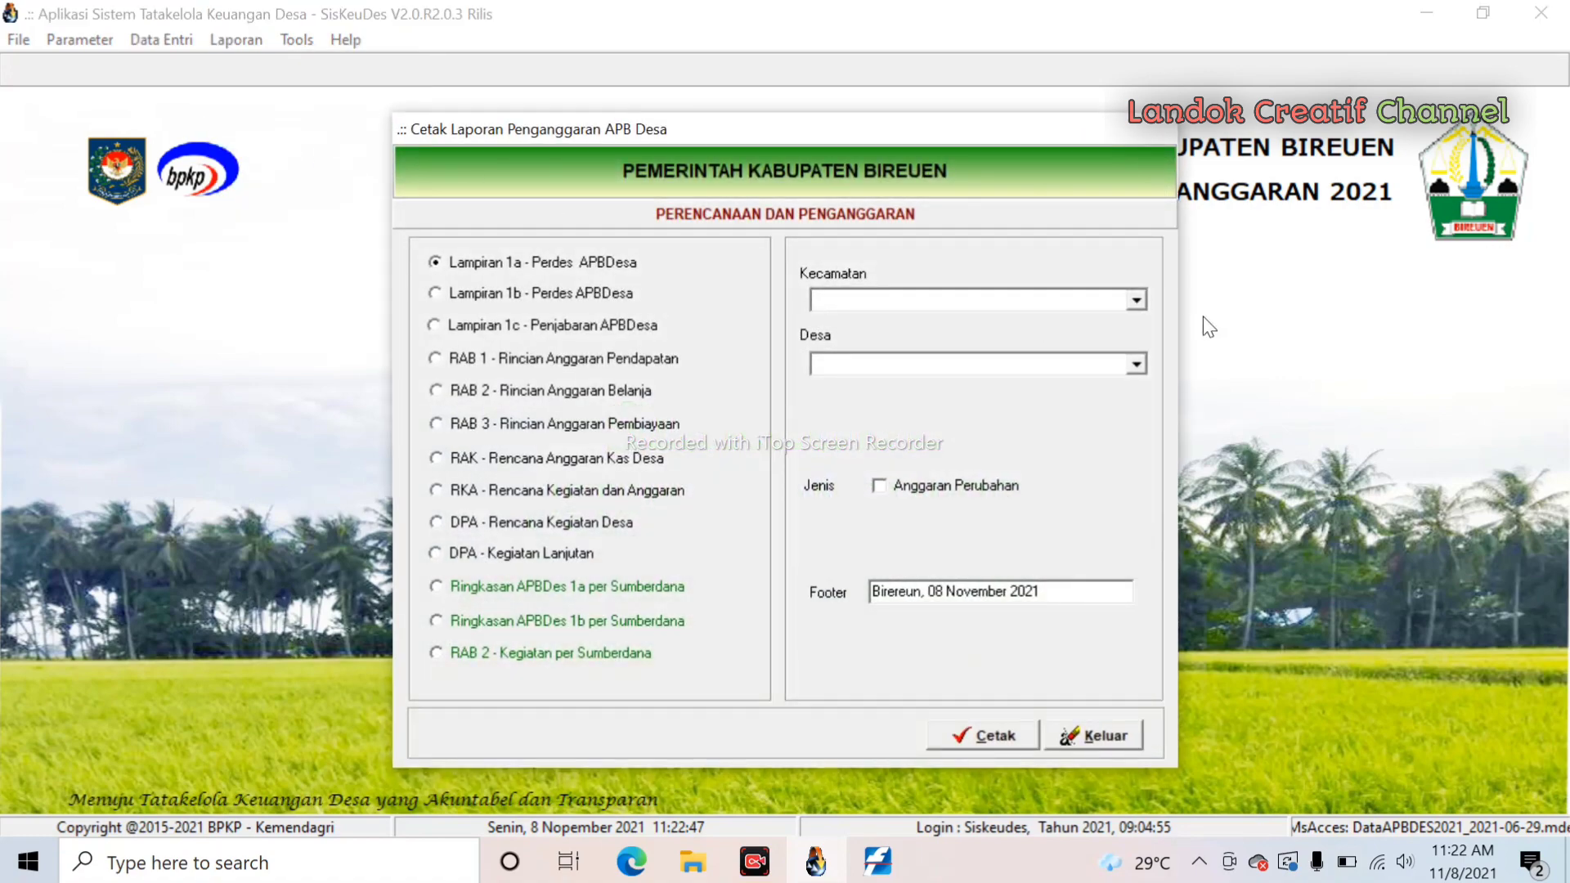
{"action": "left_click", "coordinate": [1136, 301]}
{"action": "left_click", "coordinate": [1052, 321]}
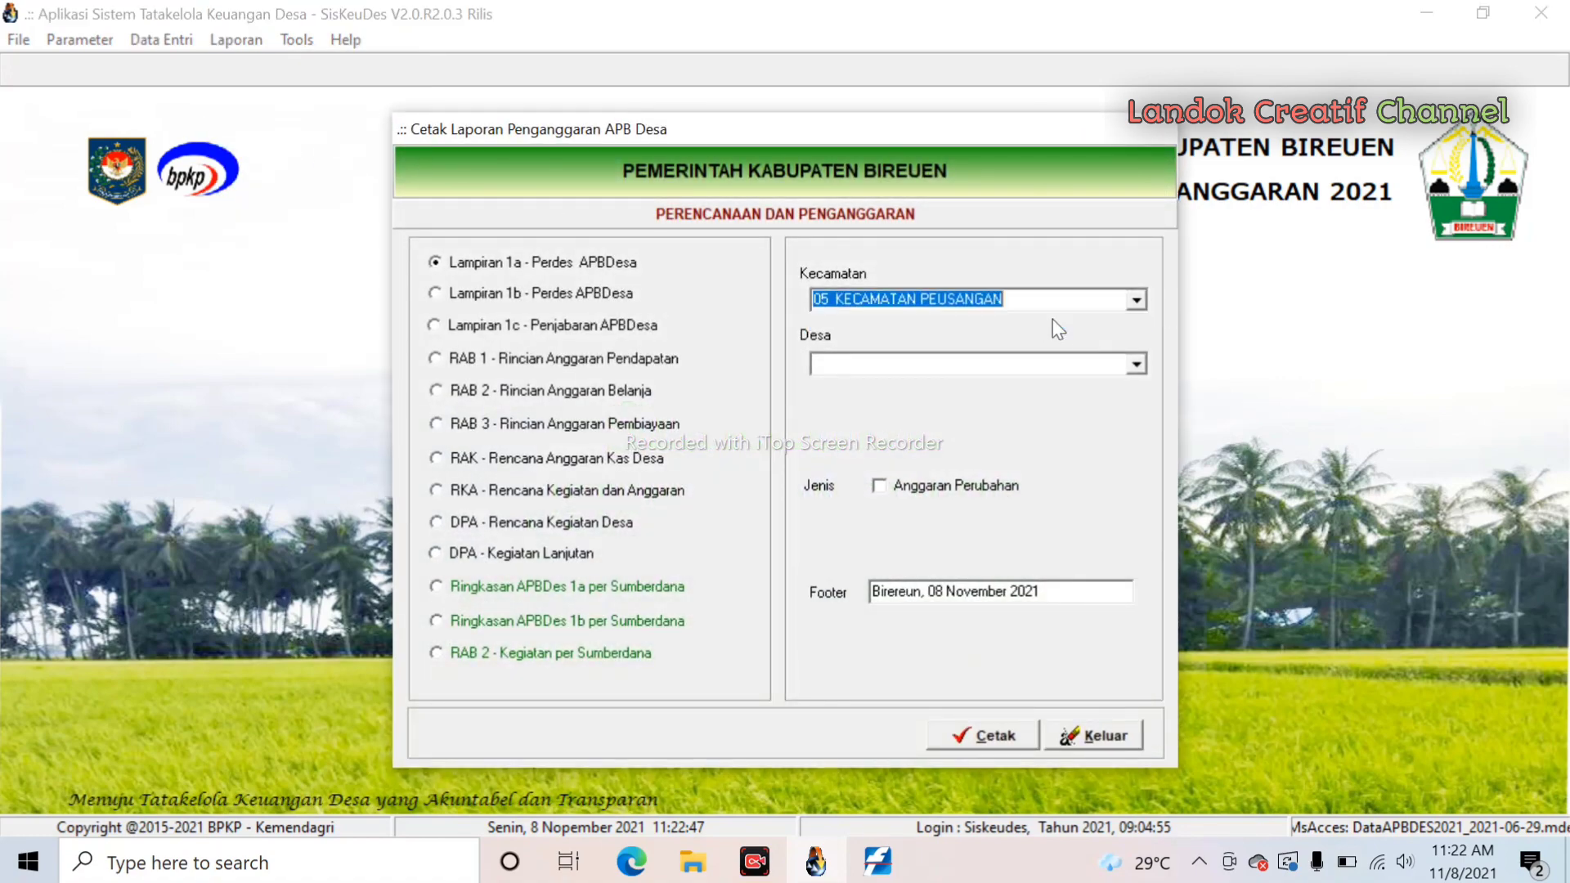
{"action": "left_click", "coordinate": [1137, 363]}
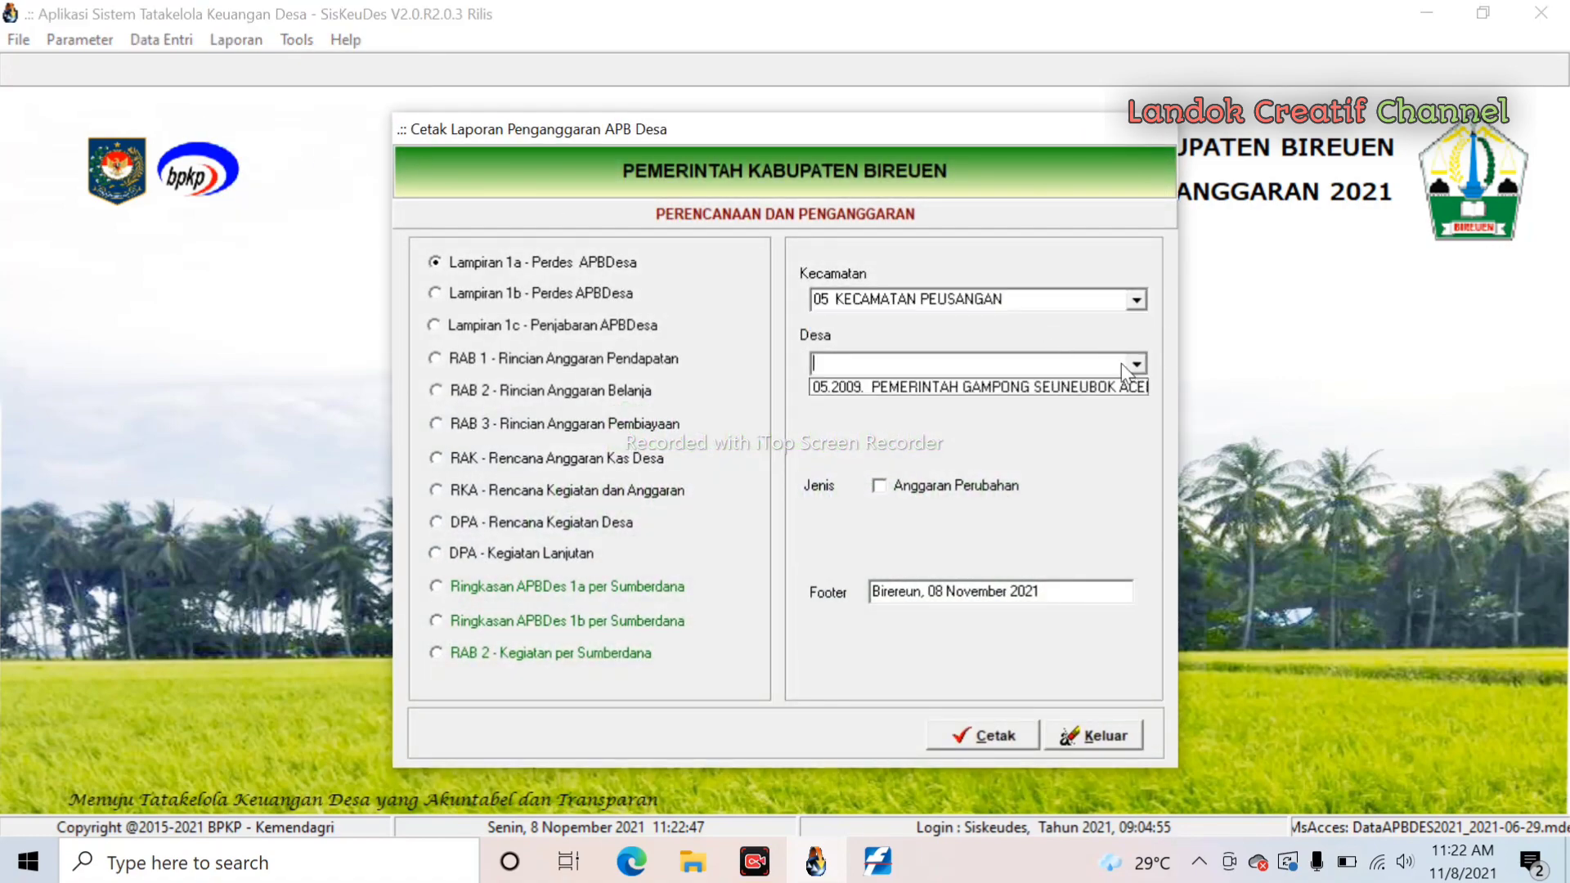
{"action": "left_click", "coordinate": [1008, 387]}
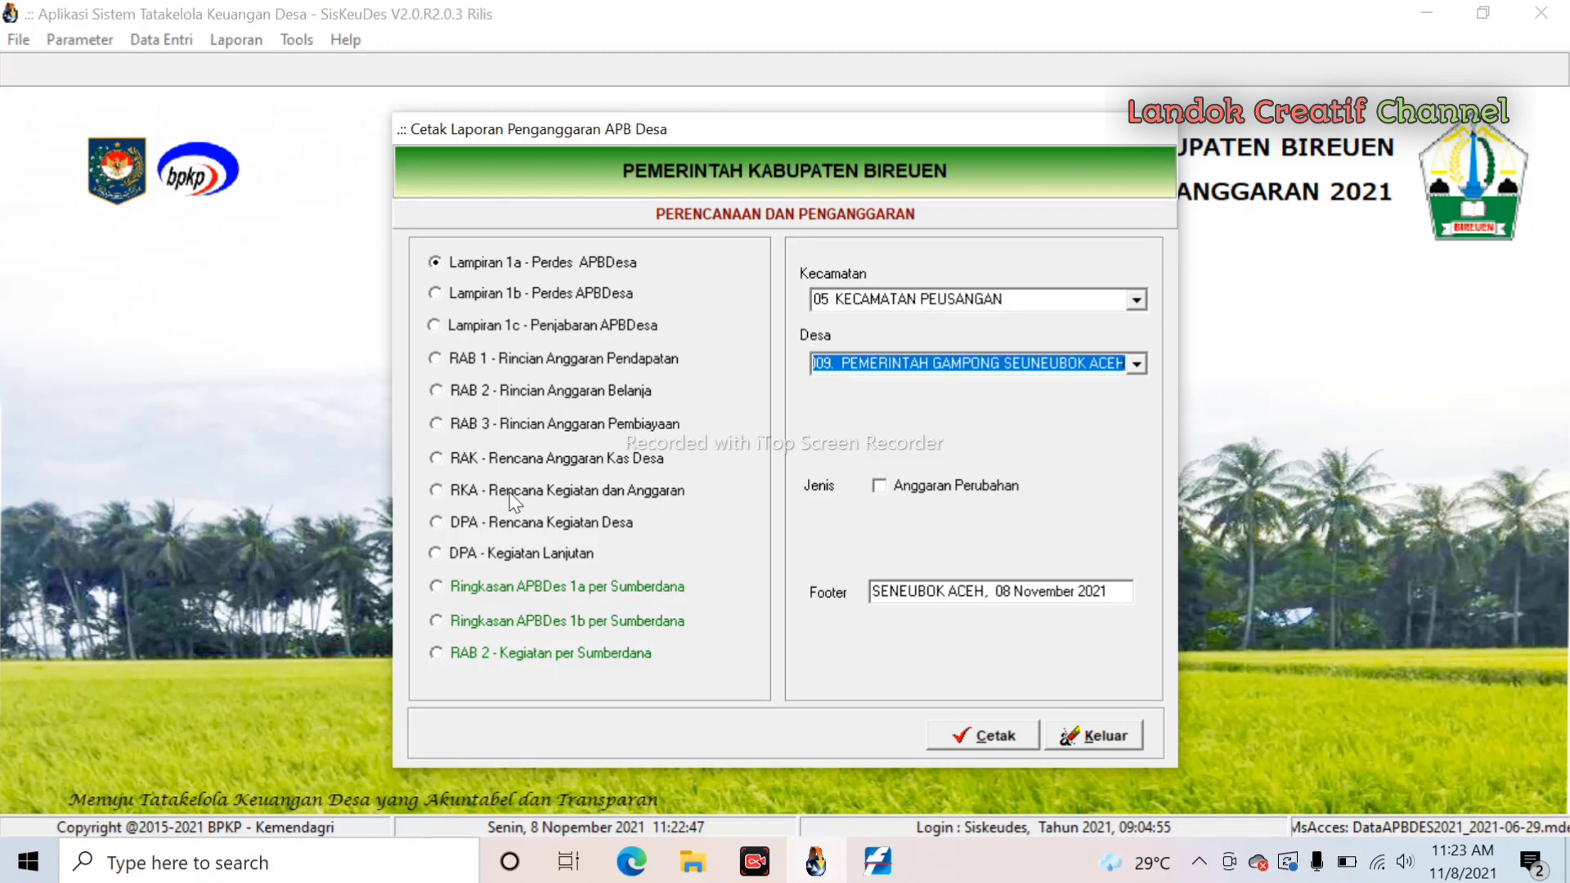
- Preview the RKA report in its Anggaran Perubahan version
{"action": "left_click", "coordinate": [437, 491]}
{"action": "left_click", "coordinate": [879, 485]}
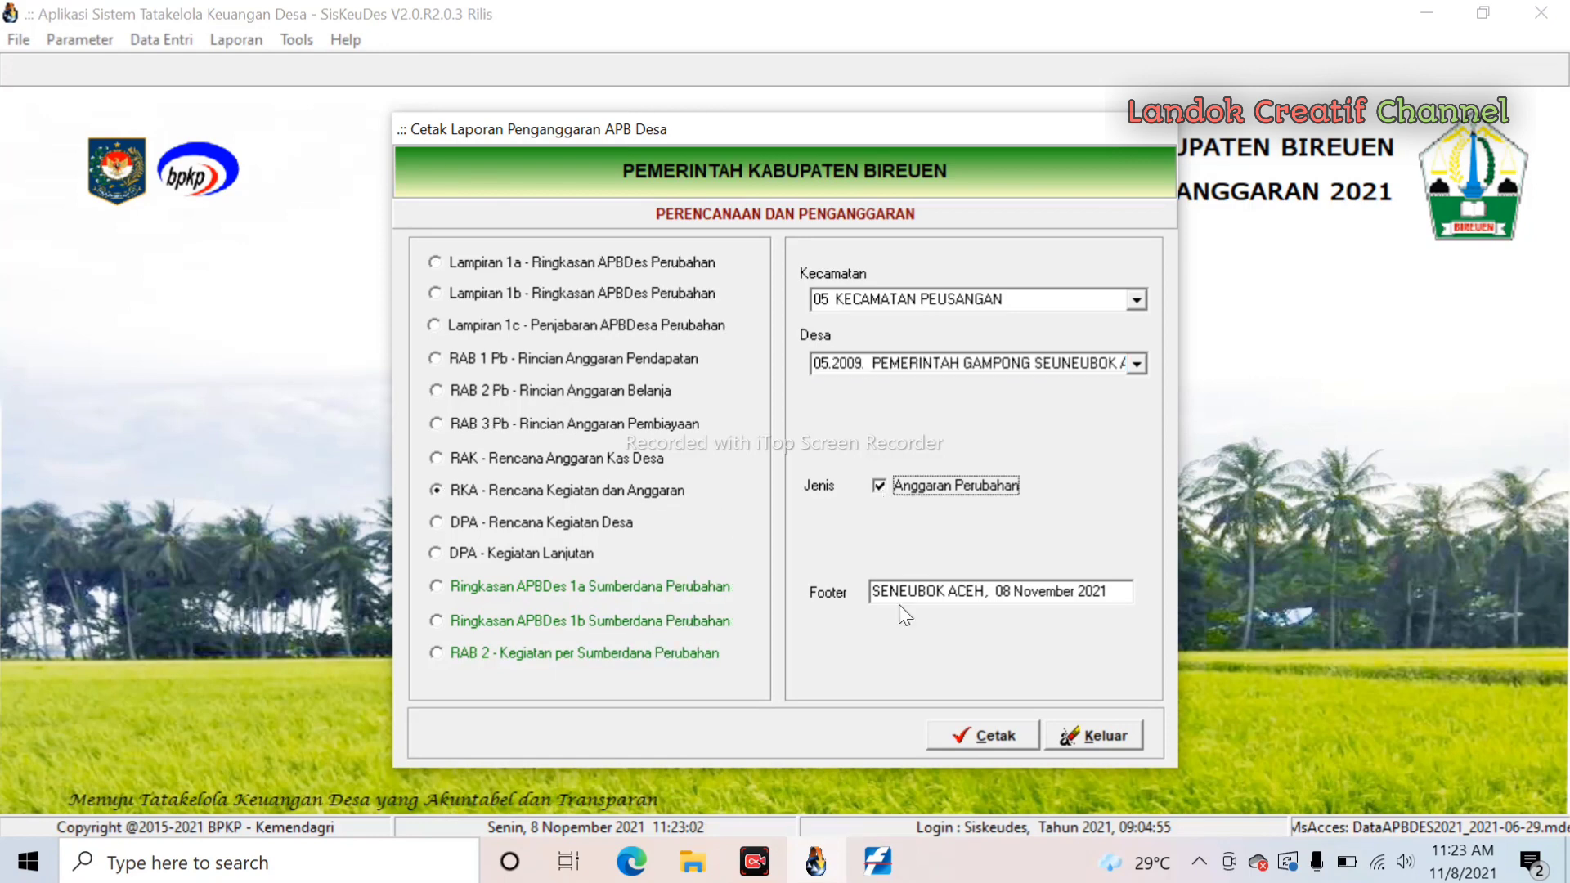
{"action": "left_click", "coordinate": [987, 736]}
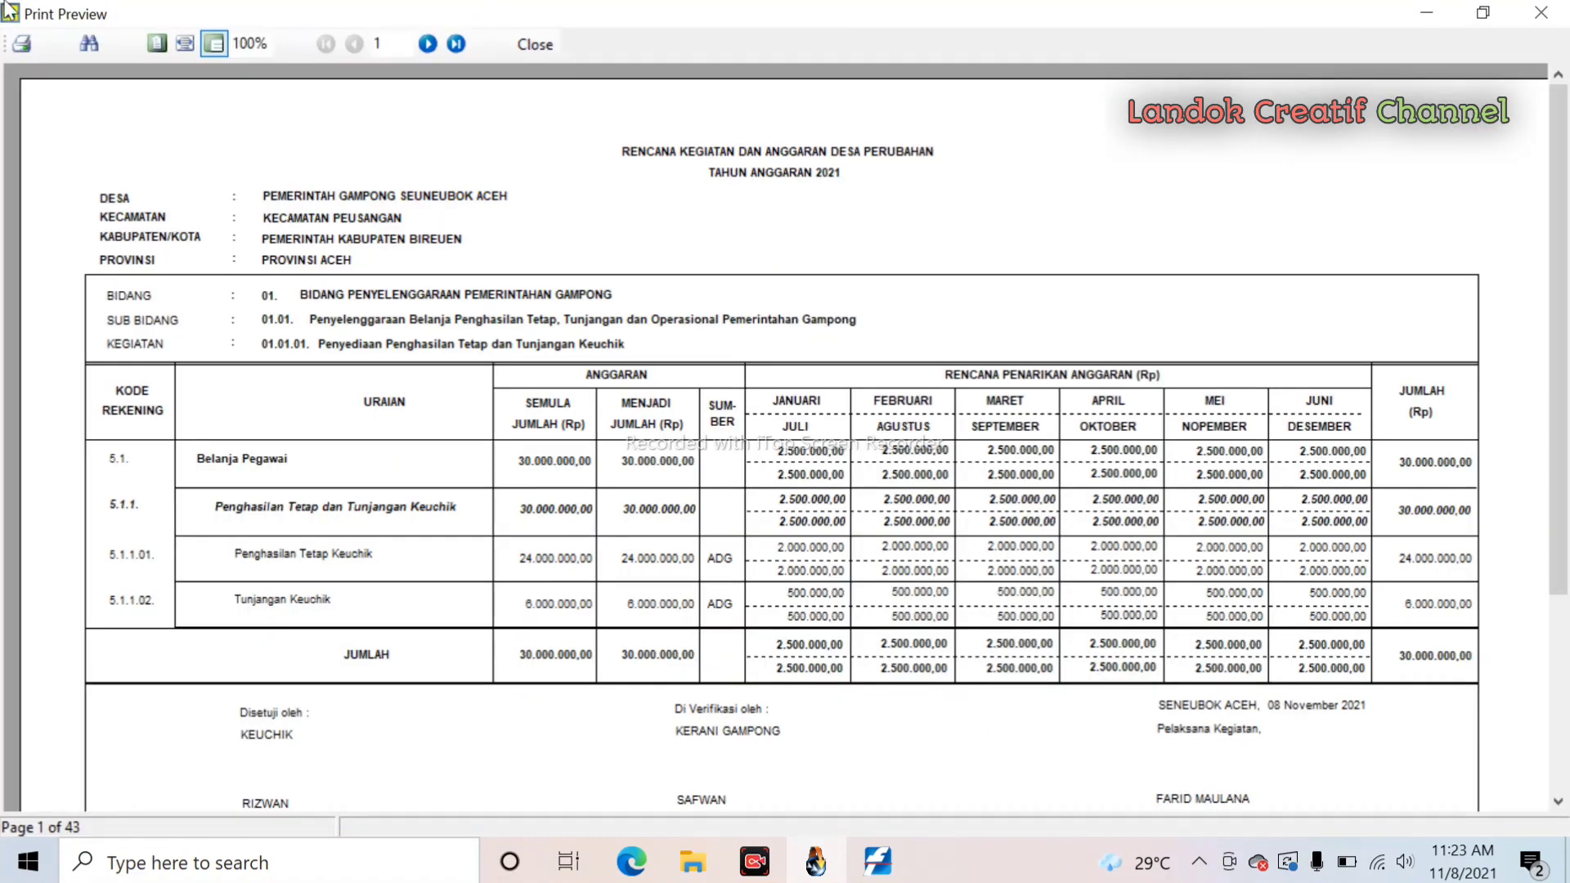
{"action": "left_click", "coordinate": [427, 45]}
{"action": "left_click", "coordinate": [428, 44]}
{"action": "left_click", "coordinate": [428, 44]}
{"action": "left_click", "coordinate": [427, 44]}
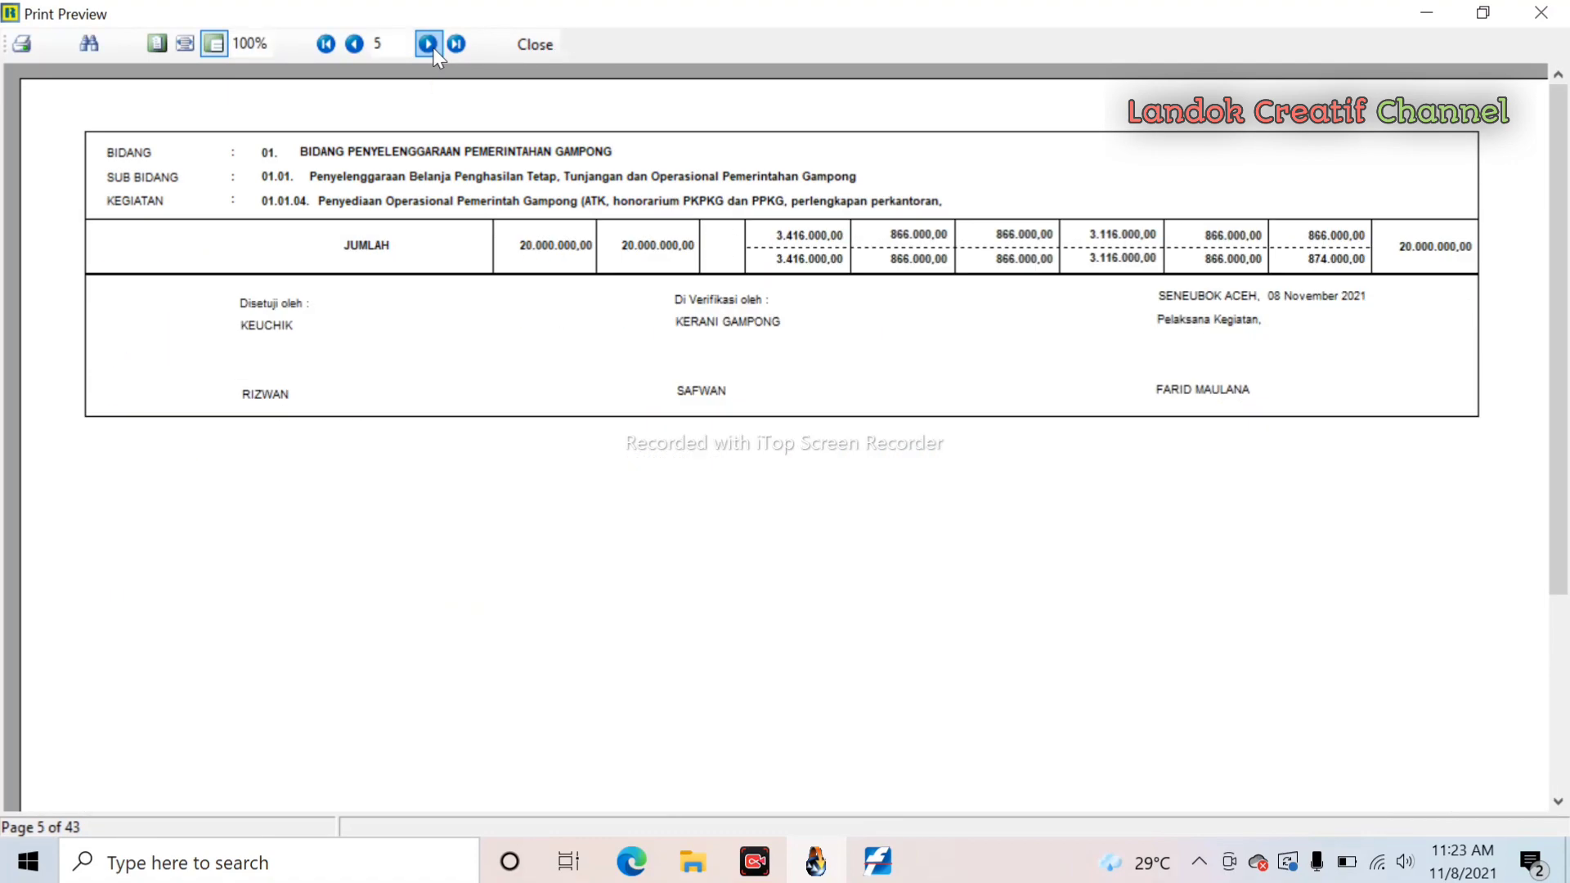
{"action": "left_click", "coordinate": [428, 44]}
{"action": "left_click", "coordinate": [428, 44]}
{"action": "left_click", "coordinate": [427, 44]}
{"action": "left_click", "coordinate": [428, 44]}
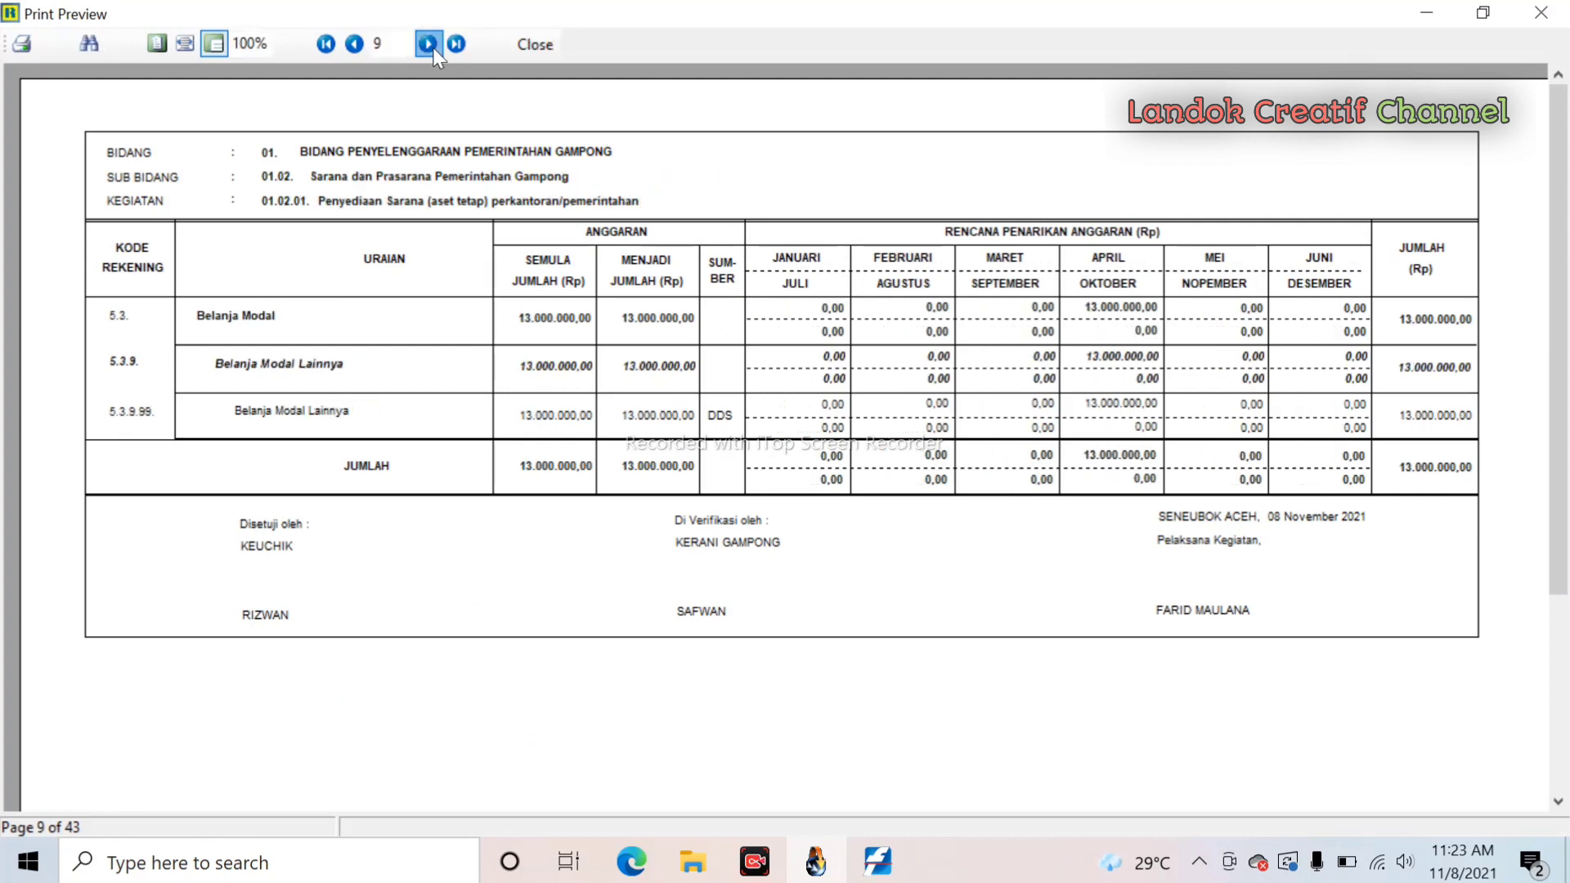
{"action": "left_click", "coordinate": [429, 44]}
{"action": "left_click", "coordinate": [429, 44]}
{"action": "left_click", "coordinate": [428, 44]}
{"action": "left_click", "coordinate": [428, 44]}
{"action": "left_click", "coordinate": [429, 44]}
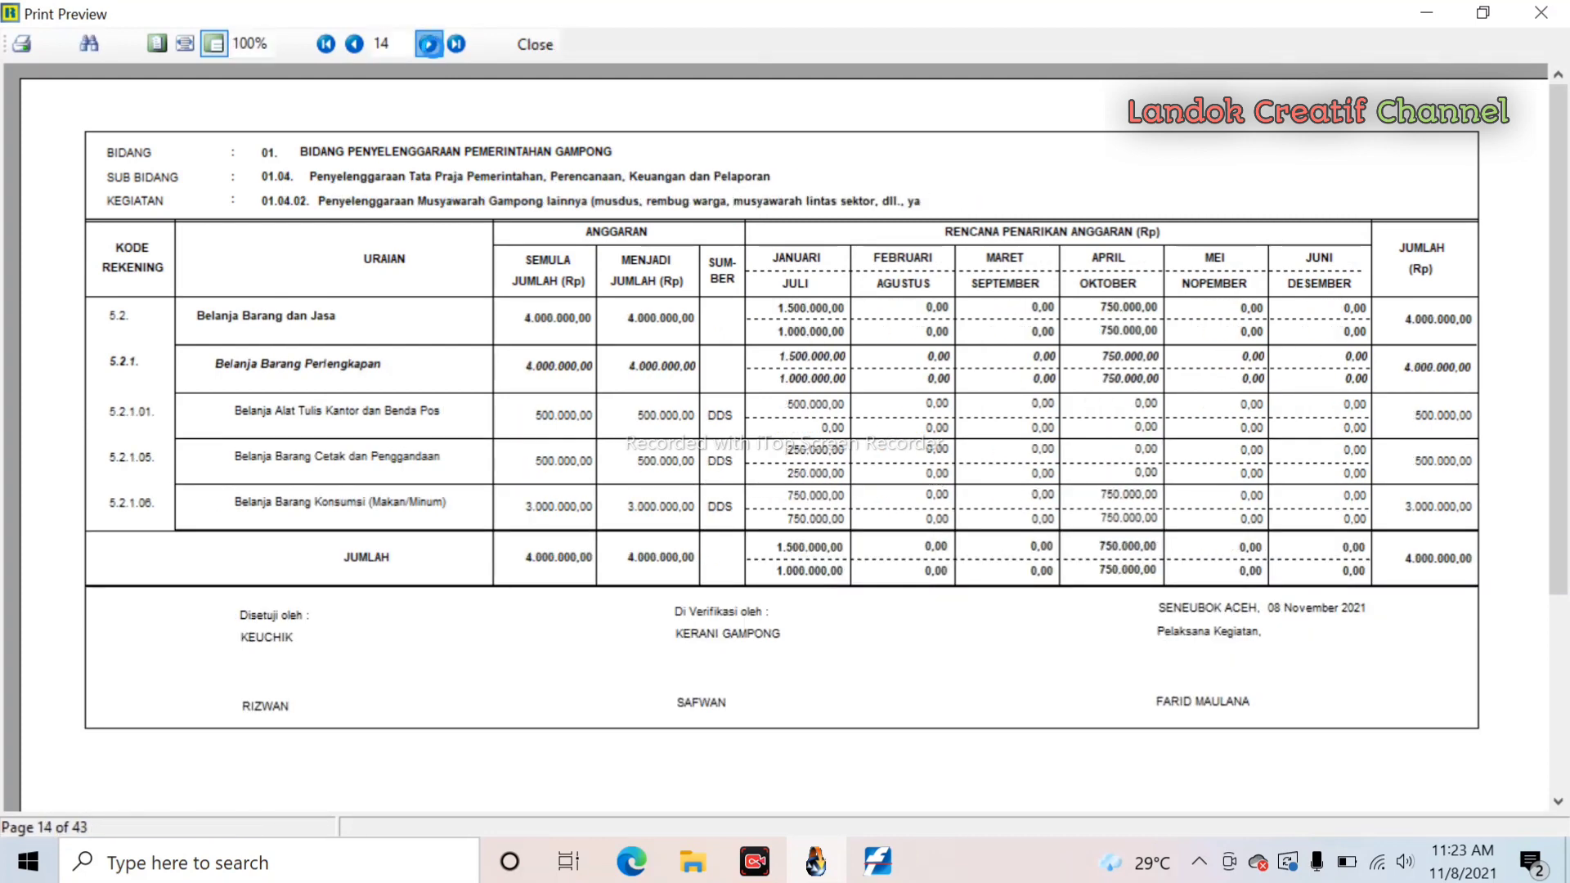
{"action": "left_click", "coordinate": [428, 44]}
{"action": "left_click", "coordinate": [429, 44]}
{"action": "left_click", "coordinate": [429, 44]}
{"action": "left_click", "coordinate": [429, 45]}
{"action": "left_click", "coordinate": [429, 44]}
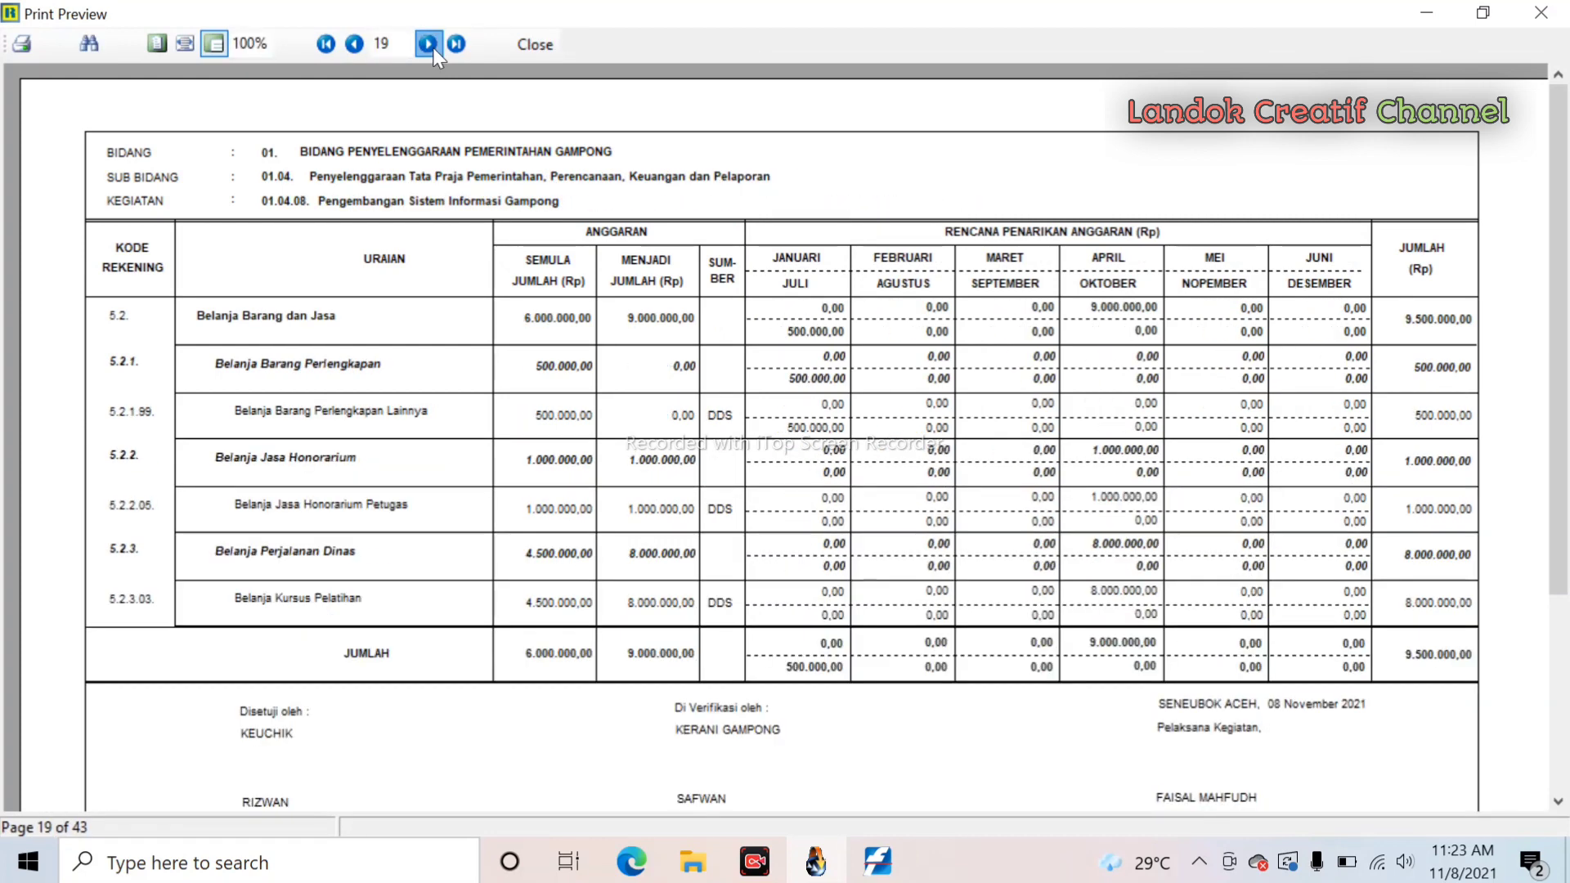
{"action": "left_click", "coordinate": [429, 44]}
{"action": "left_click", "coordinate": [429, 44]}
{"action": "left_click", "coordinate": [429, 44]}
{"action": "left_click", "coordinate": [428, 44]}
{"action": "left_click", "coordinate": [429, 44]}
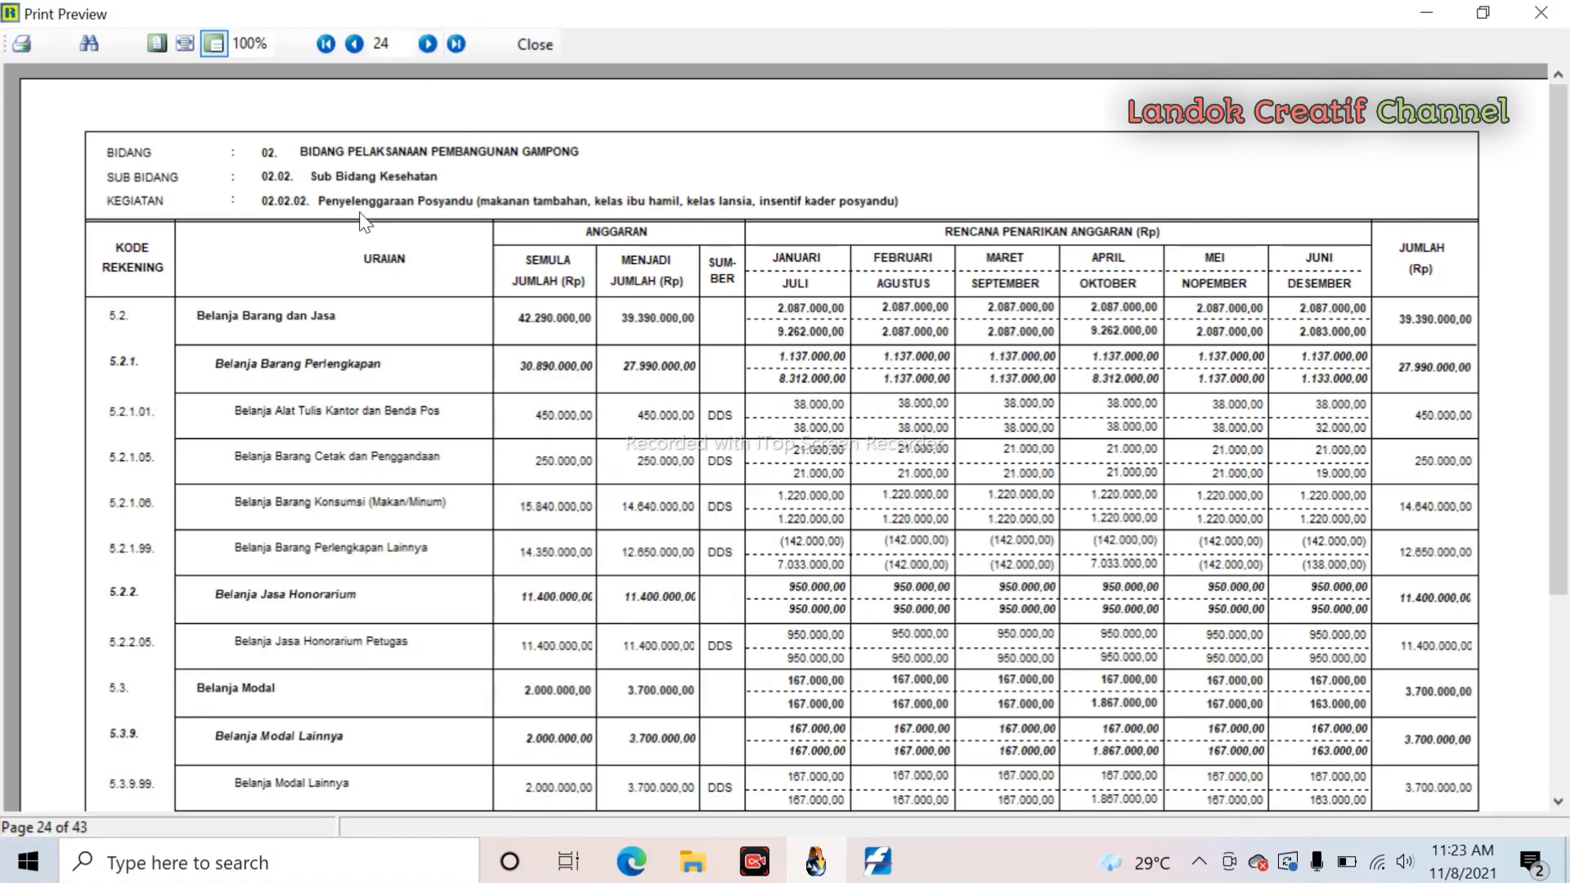
{"action": "scroll", "coordinate": [1078, 392], "scroll_direction": "down", "scroll_amount": 3}
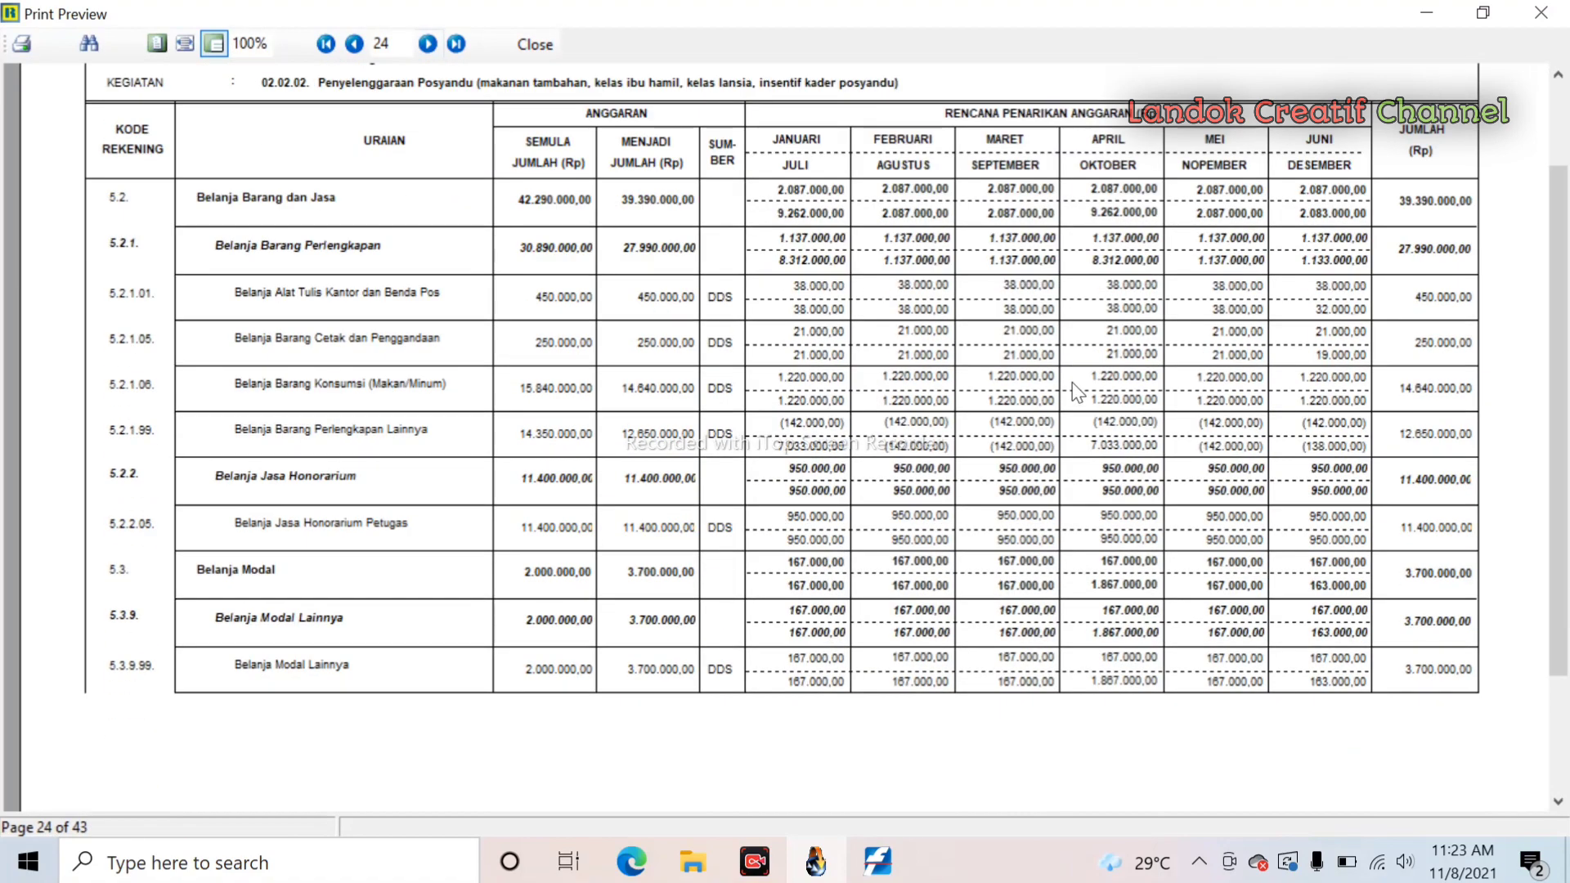
{"action": "scroll", "coordinate": [1078, 393], "scroll_direction": "down", "scroll_amount": 3}
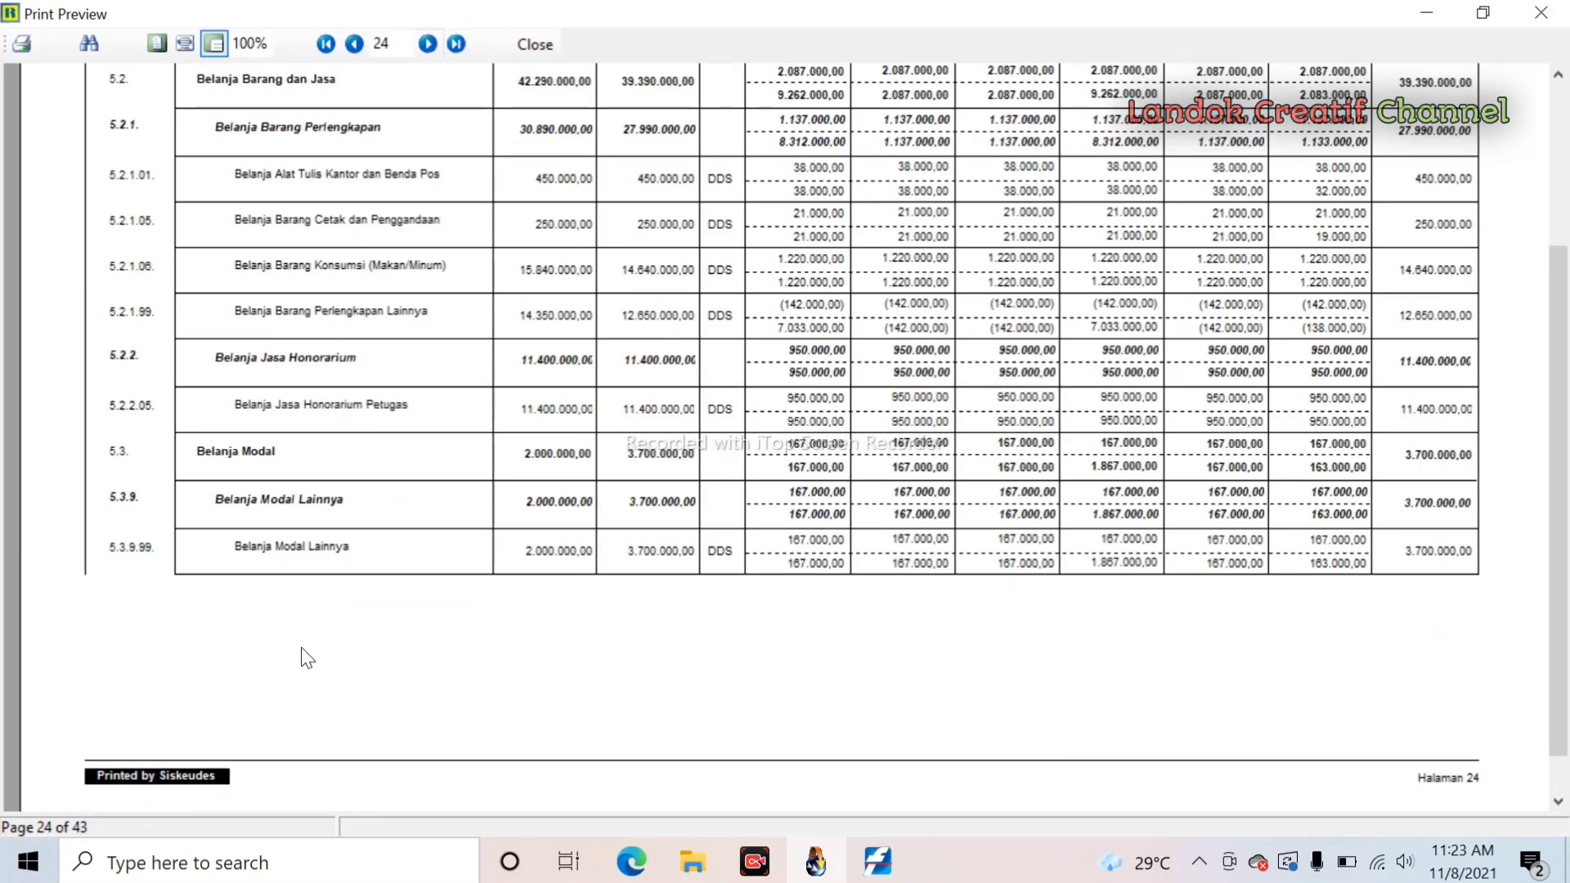
{"action": "scroll", "coordinate": [375, 482], "scroll_direction": "up", "scroll_amount": 6}
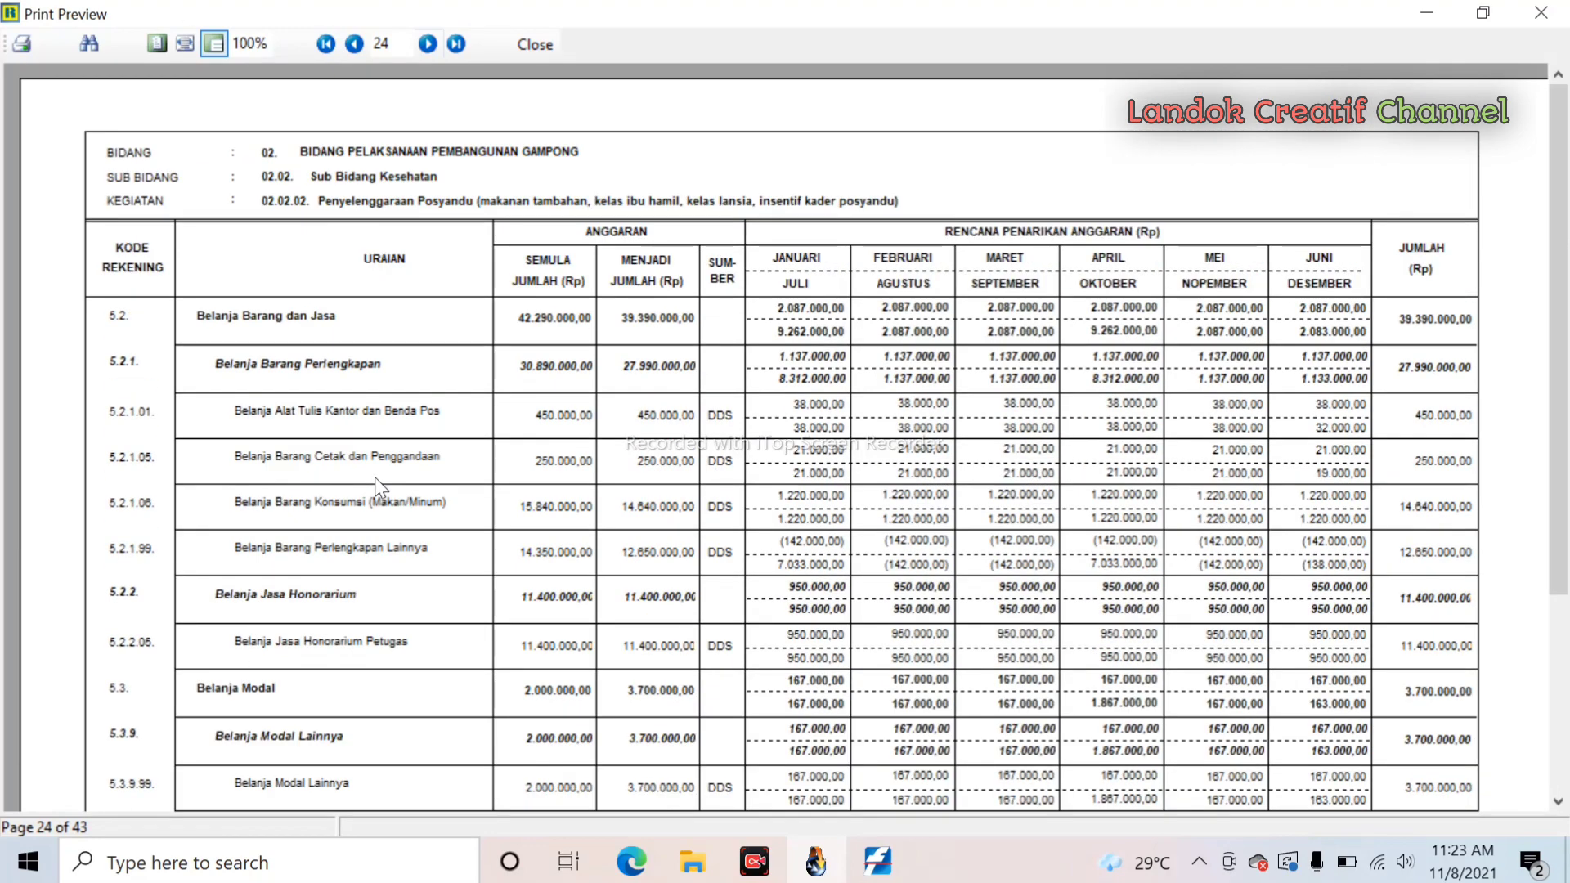
{"action": "scroll", "coordinate": [405, 487], "scroll_direction": "down", "scroll_amount": 3}
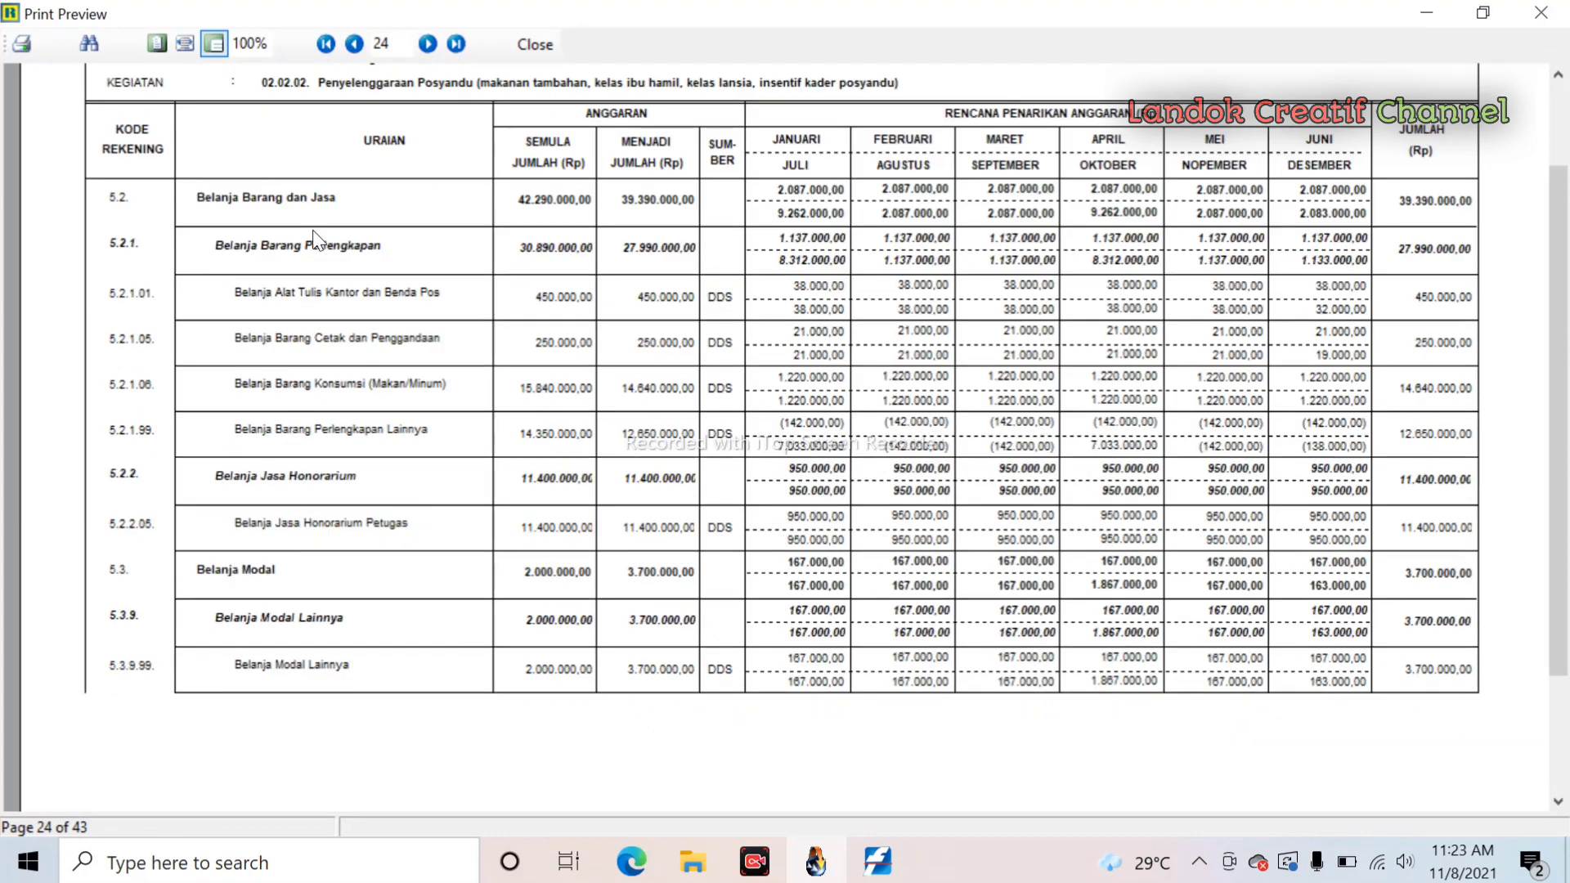
{"action": "left_click", "coordinate": [323, 45]}
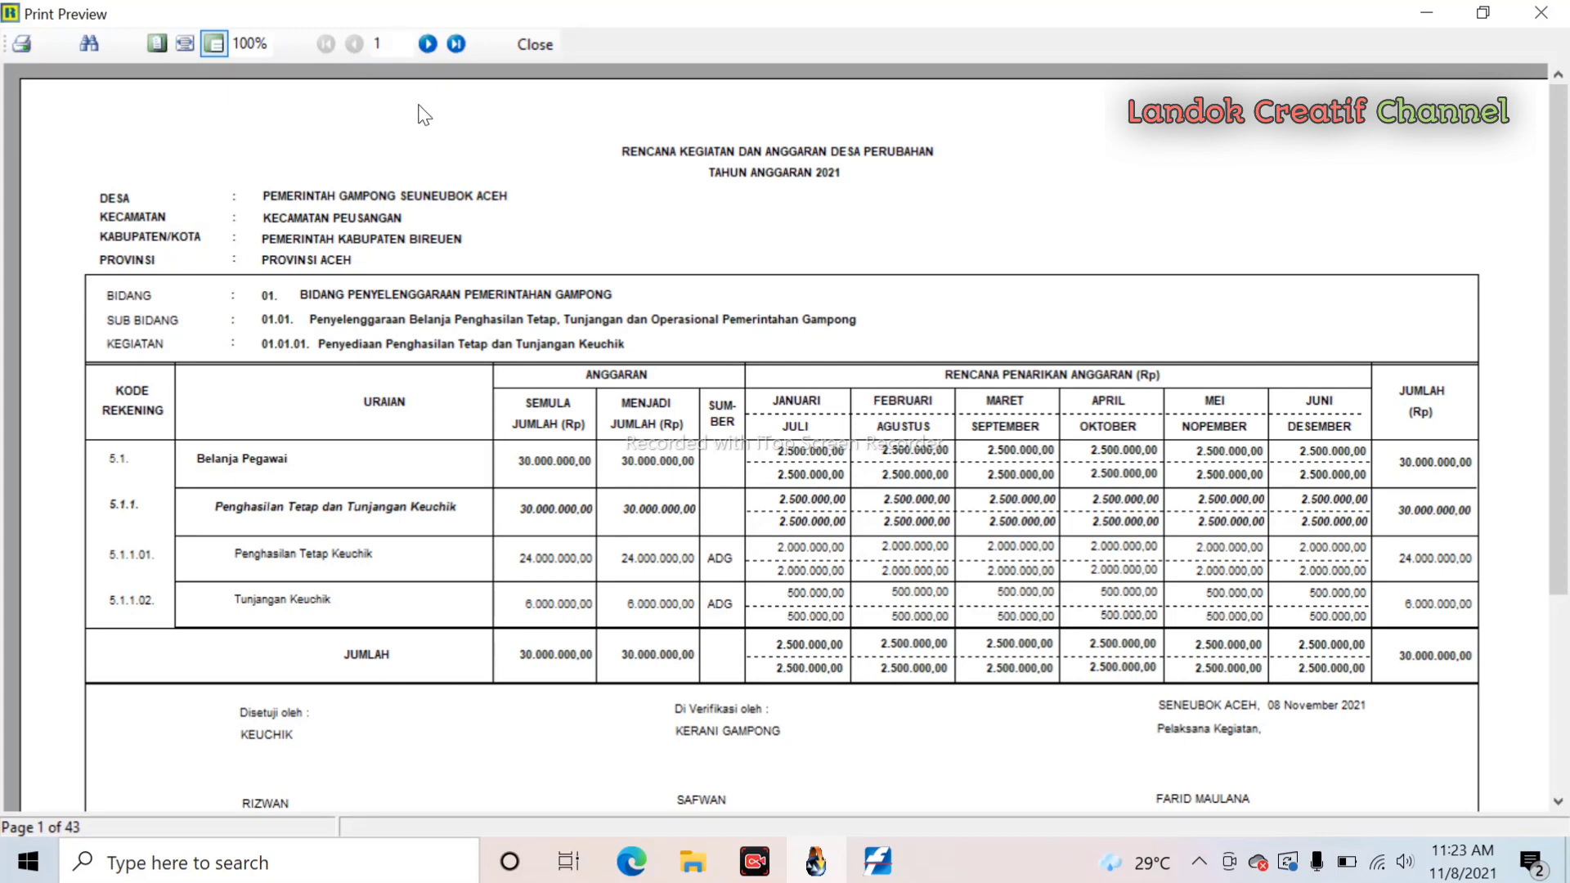
{"action": "left_click", "coordinate": [381, 44]}
{"action": "type", "text": "24"}
{"action": "key", "text": "Return"}
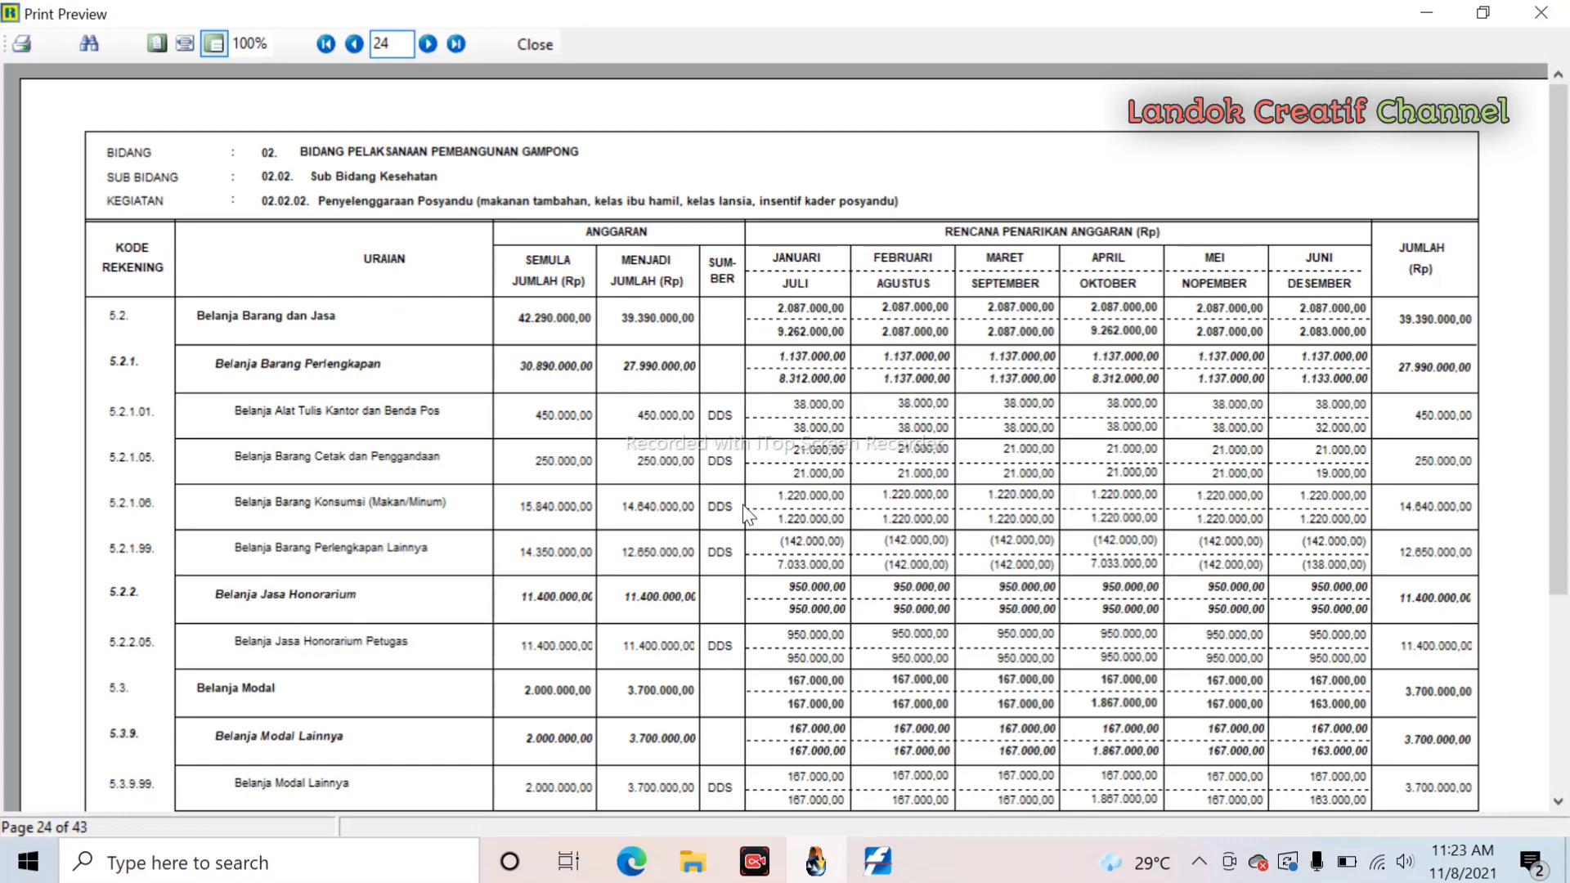
{"action": "left_click", "coordinate": [428, 42]}
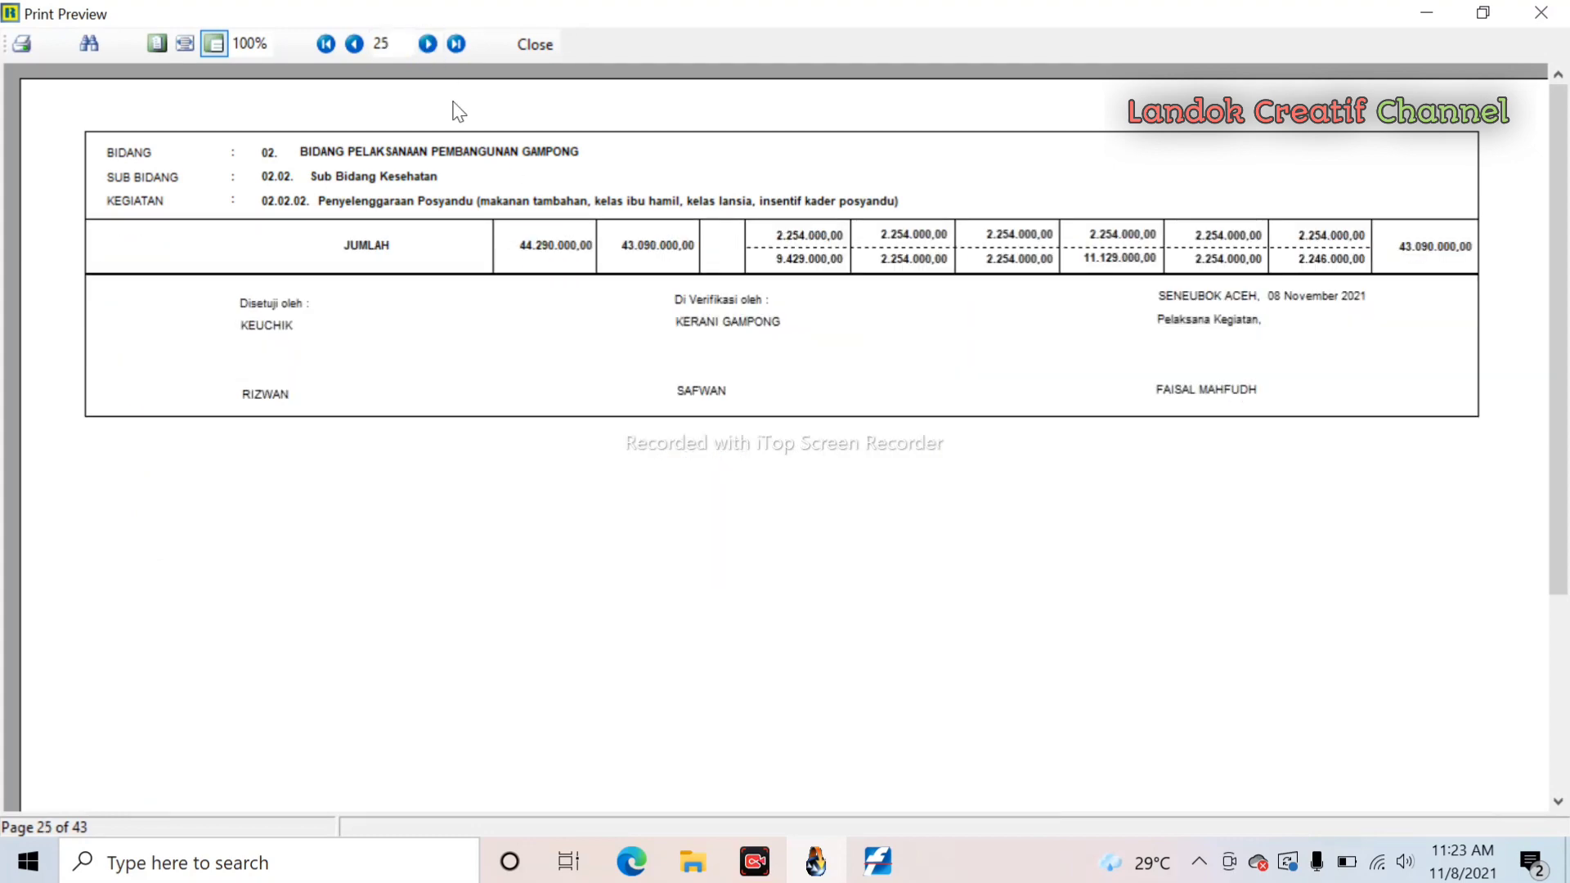
{"action": "left_click", "coordinate": [347, 49]}
{"action": "scroll", "coordinate": [785, 515], "scroll_direction": "down", "scroll_amount": 2}
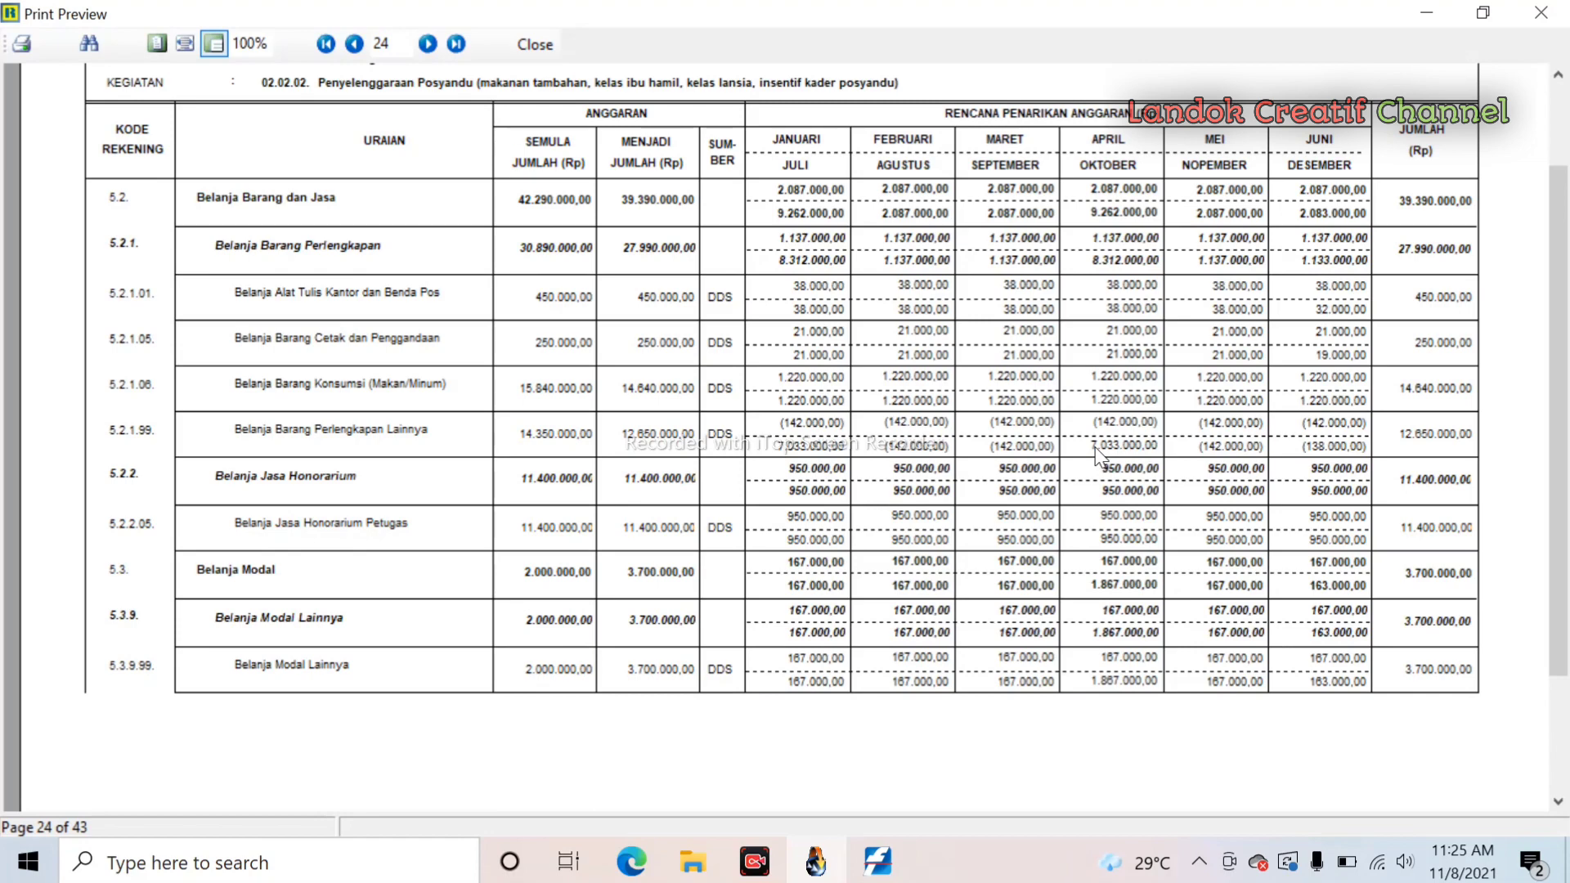
- Page forward through the RKA Perubahan report to page 36, the Pembinaan PKK activity
{"action": "scroll", "coordinate": [1100, 455], "scroll_direction": "down", "scroll_amount": 3}
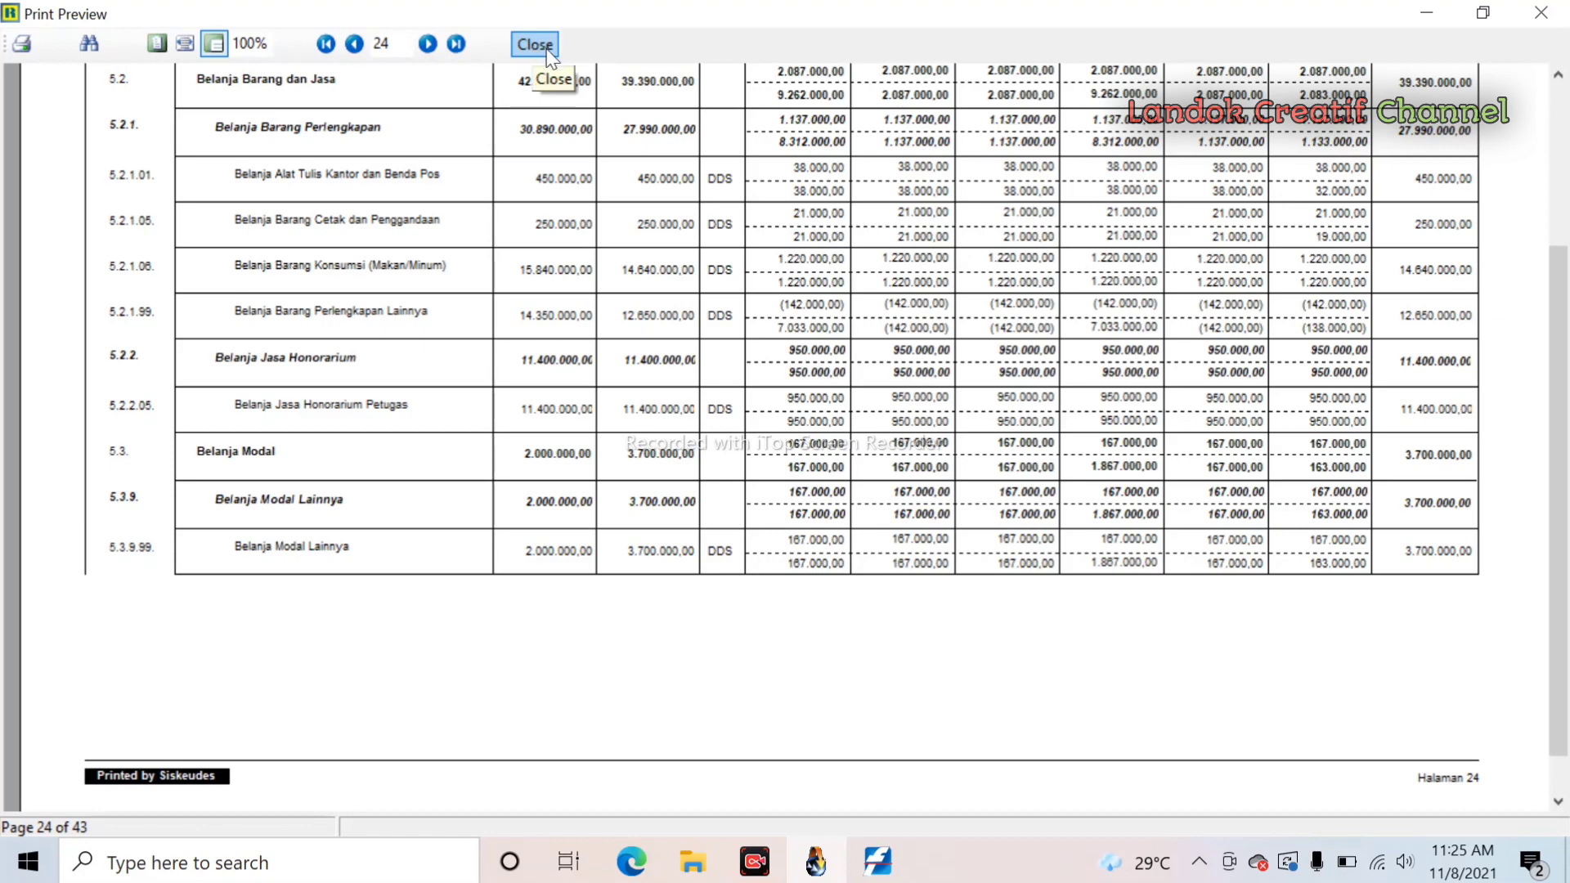
{"action": "left_click", "coordinate": [429, 47]}
{"action": "left_click", "coordinate": [429, 45]}
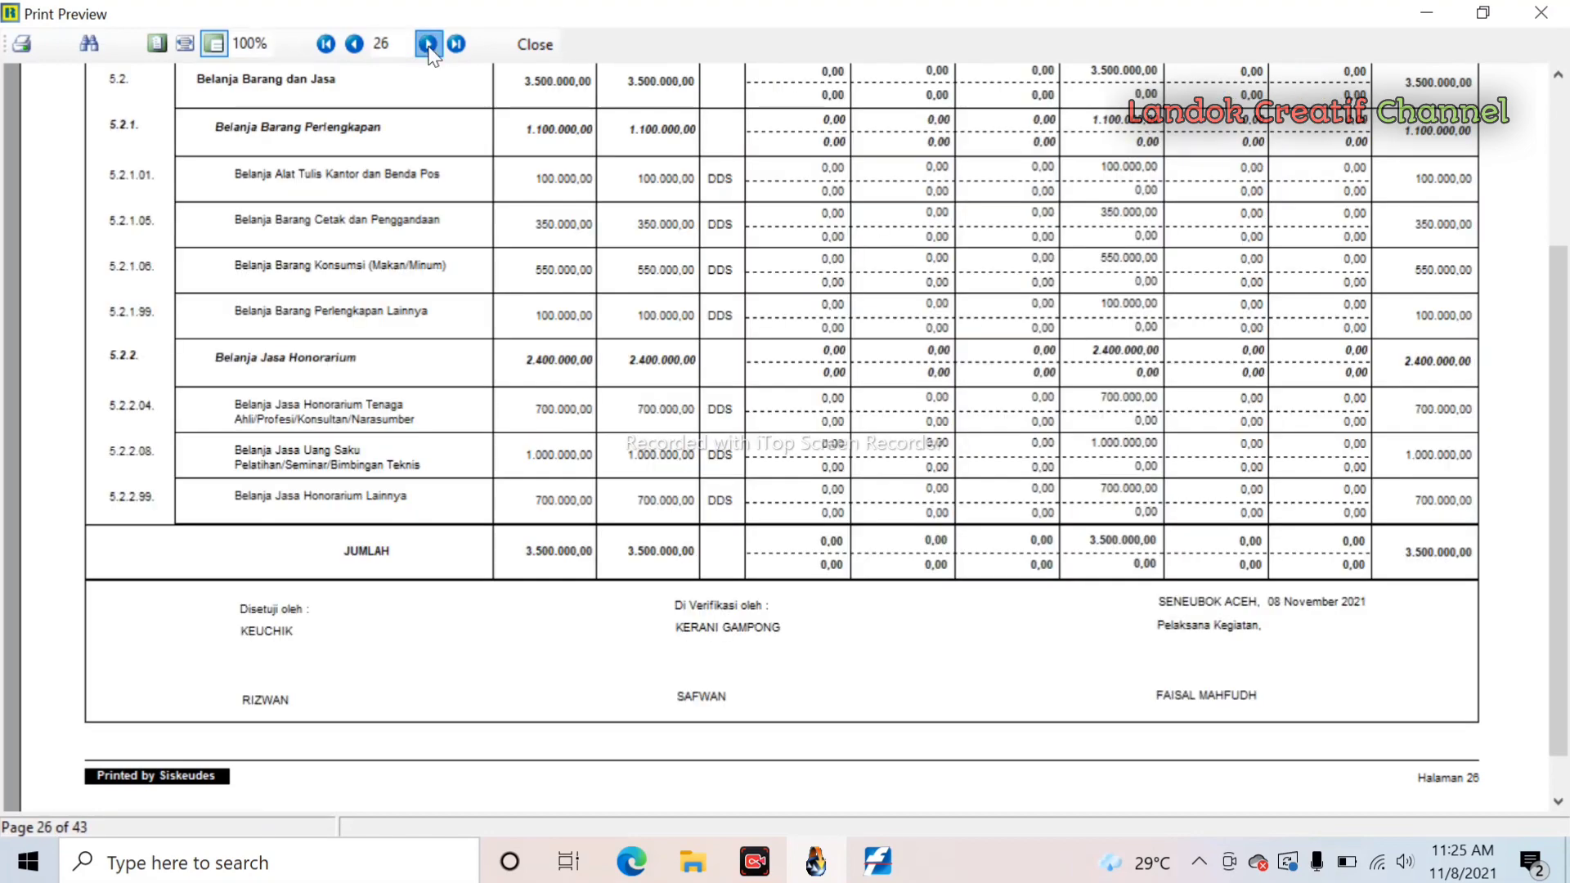
{"action": "left_click", "coordinate": [428, 45]}
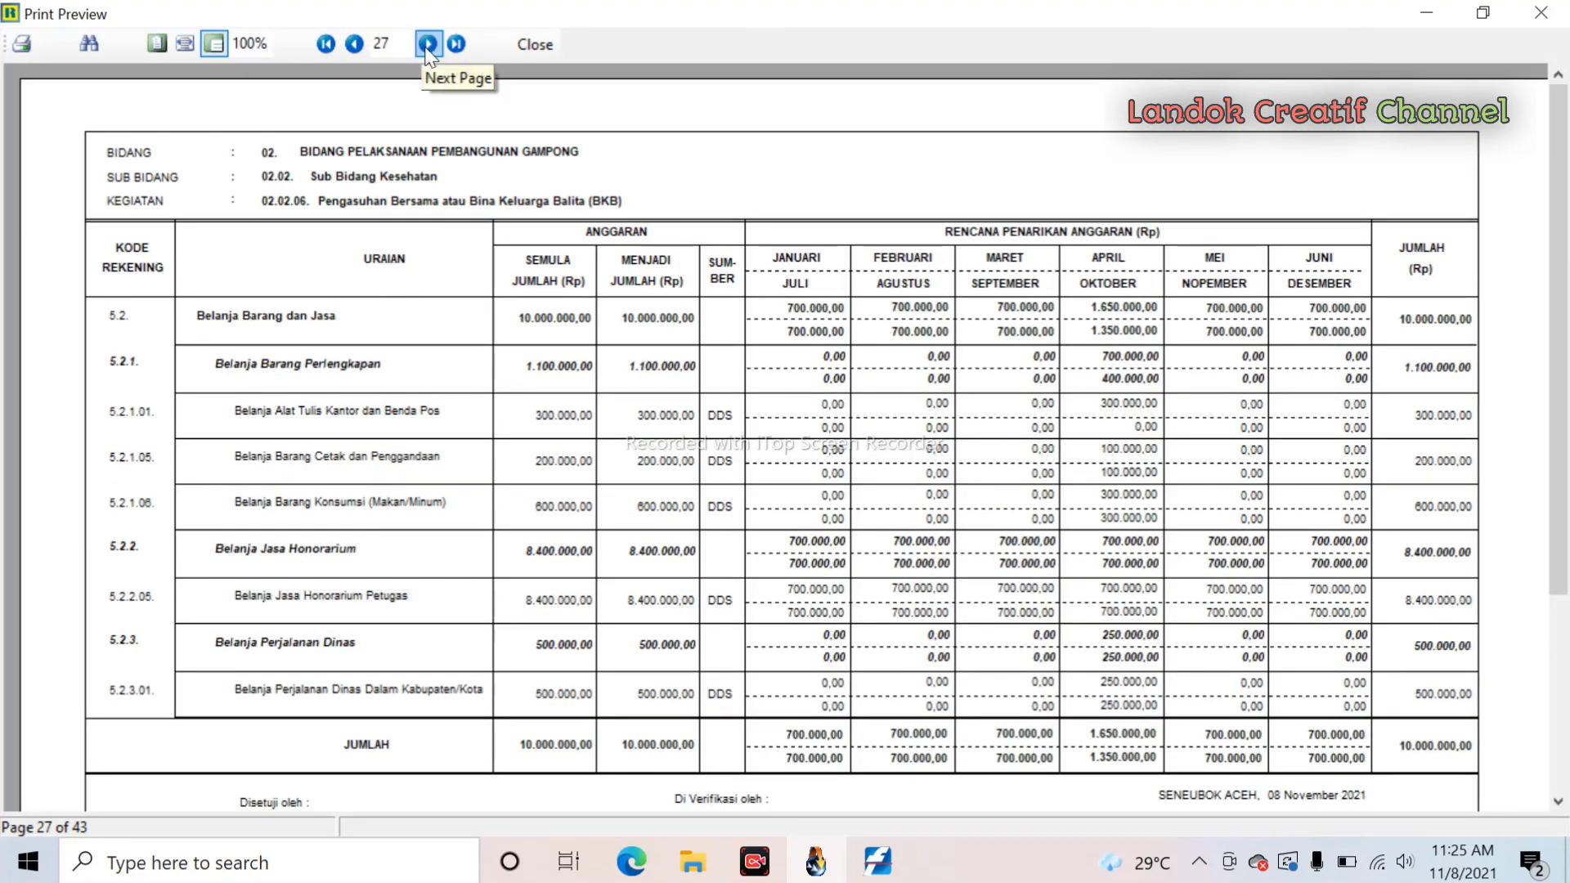
{"action": "left_click", "coordinate": [427, 45]}
{"action": "left_click", "coordinate": [427, 45]}
{"action": "left_click", "coordinate": [427, 45]}
{"action": "left_click", "coordinate": [427, 45]}
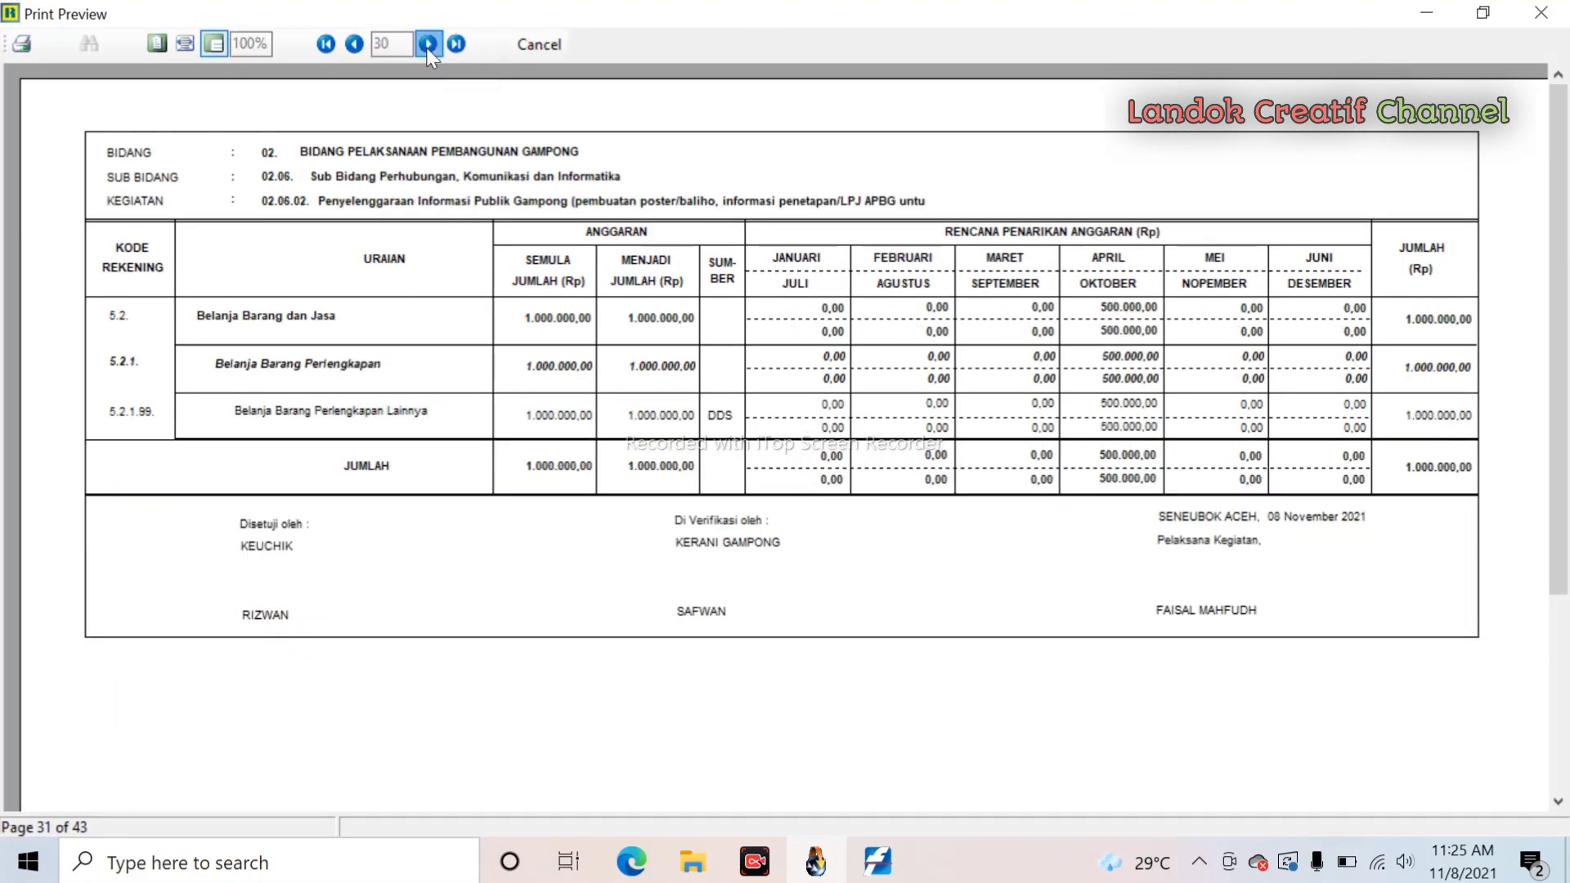
{"action": "left_click", "coordinate": [426, 46]}
{"action": "left_click", "coordinate": [426, 46]}
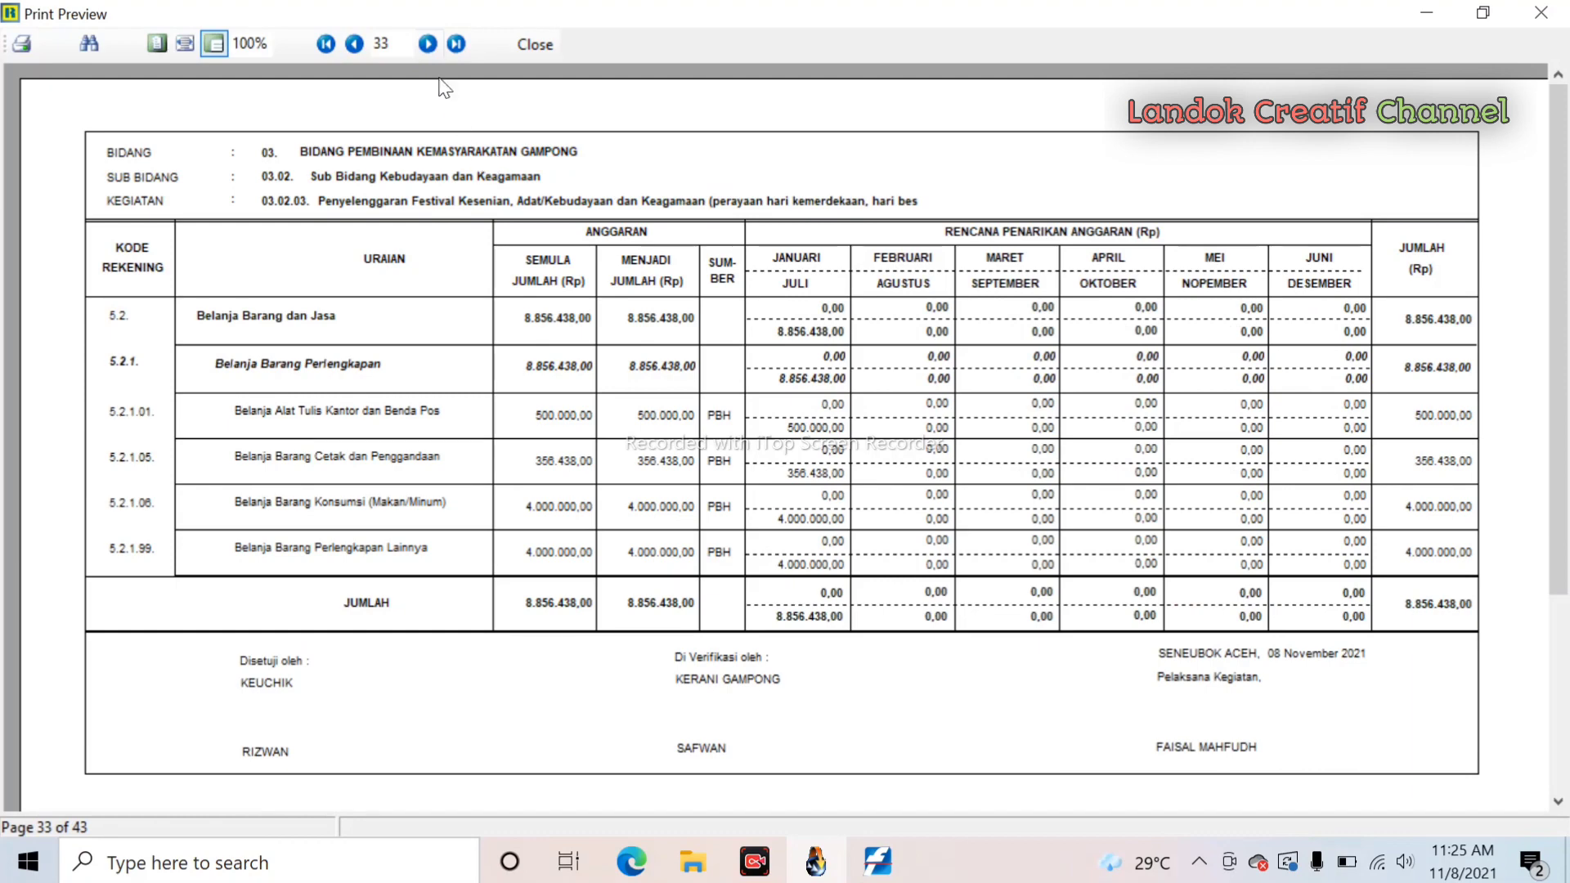
{"action": "left_click", "coordinate": [428, 46]}
{"action": "left_click", "coordinate": [429, 46]}
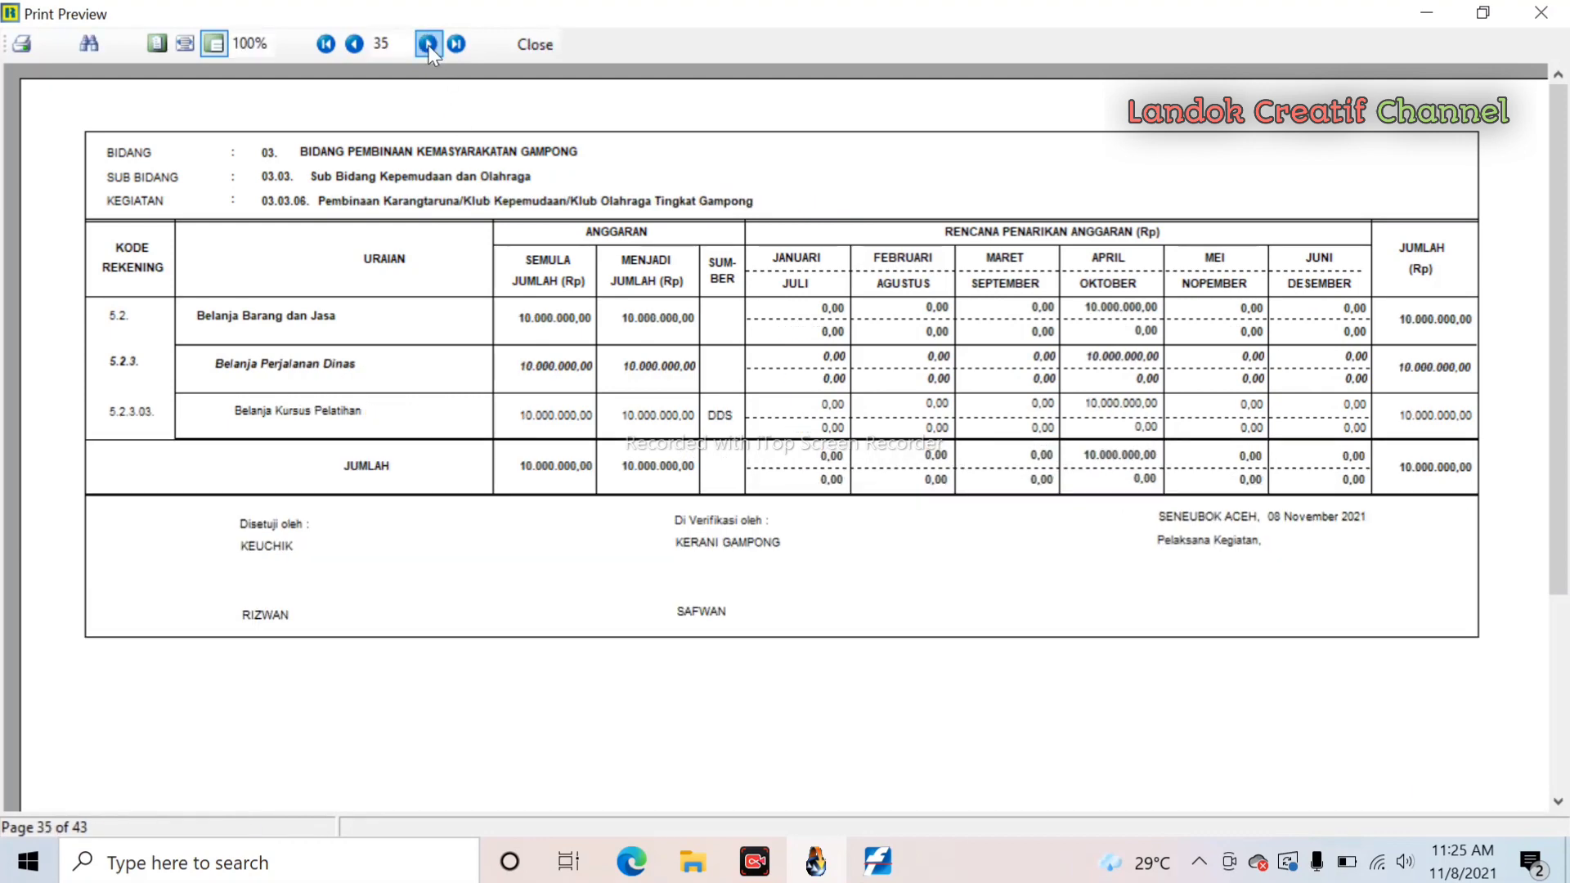
{"action": "left_click", "coordinate": [429, 46]}
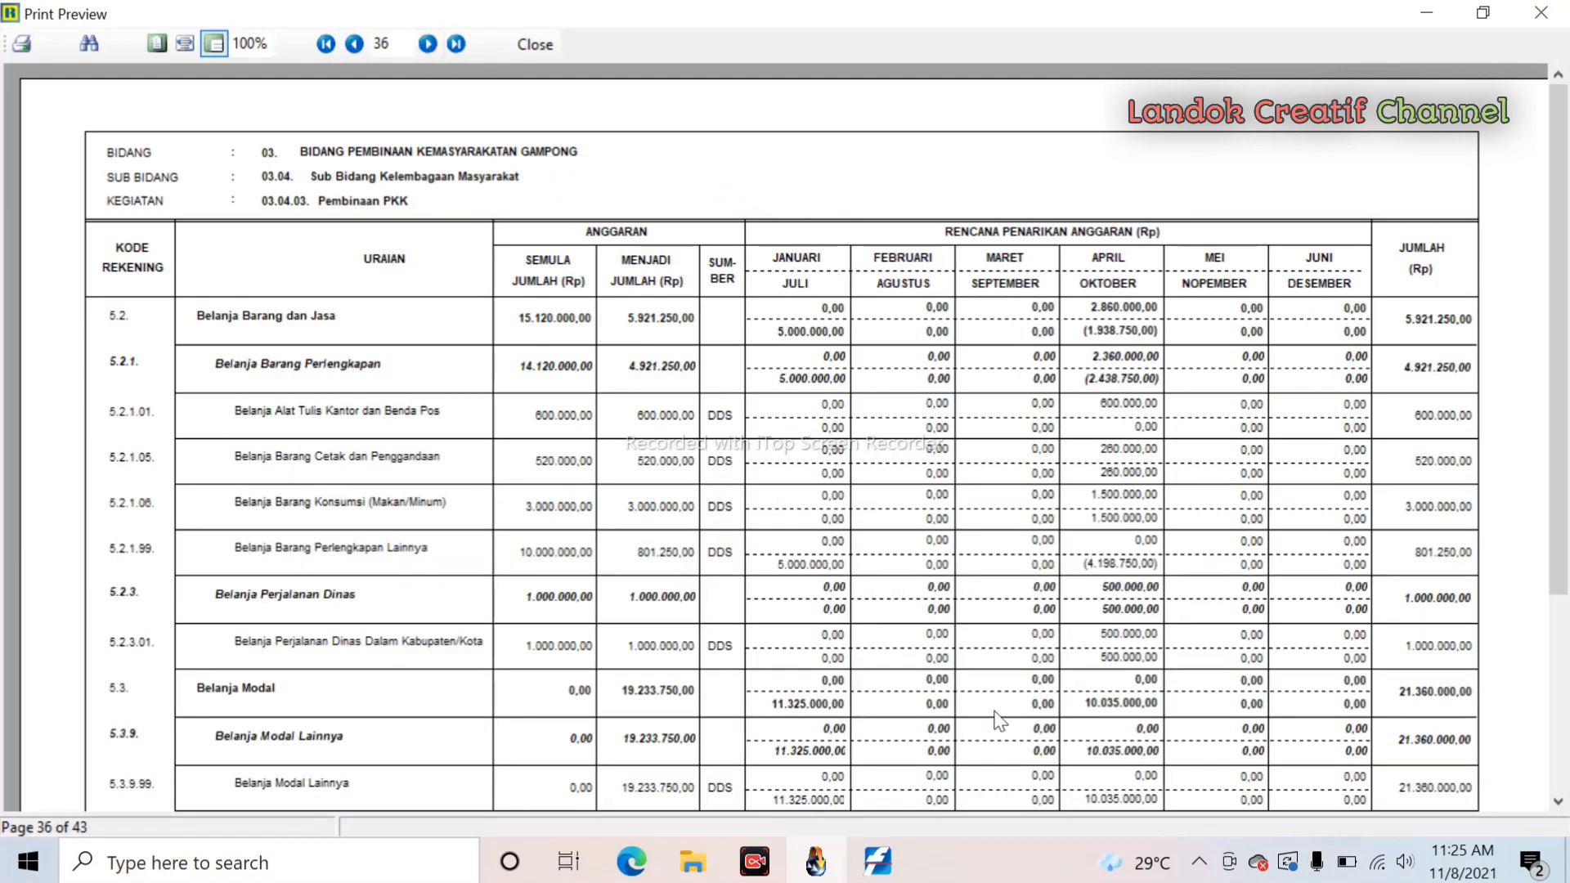
- Review page 36, where Belanja Modal Lainnya is revised from 0.00 to 19,233,750.00
{"action": "scroll", "coordinate": [904, 536], "scroll_direction": "down", "scroll_amount": 3}
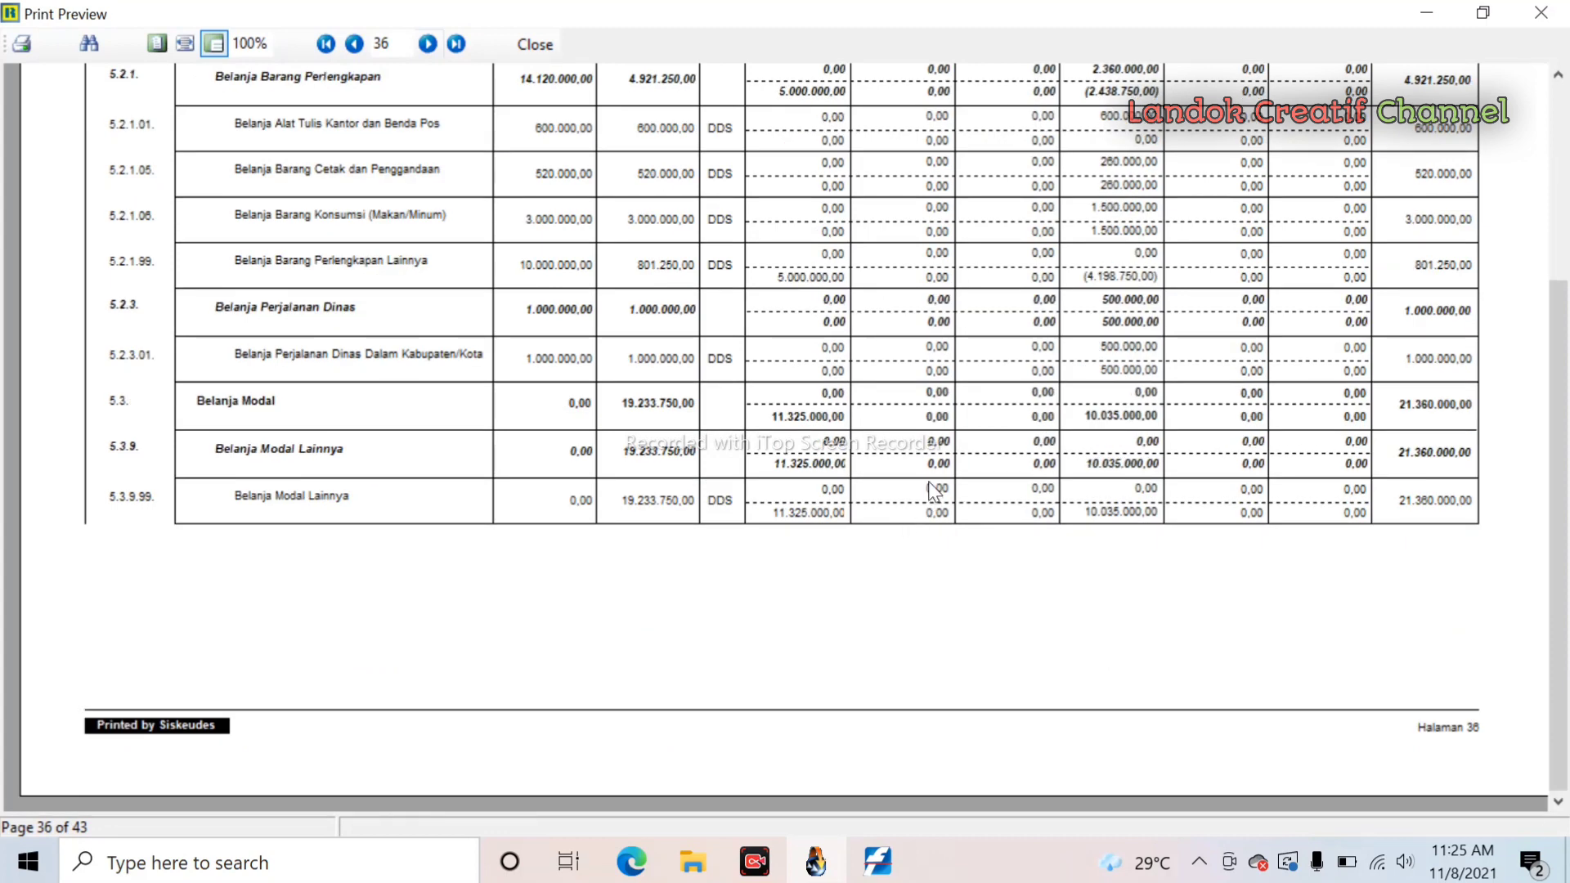
{"action": "scroll", "coordinate": [934, 491], "scroll_direction": "up", "scroll_amount": 1}
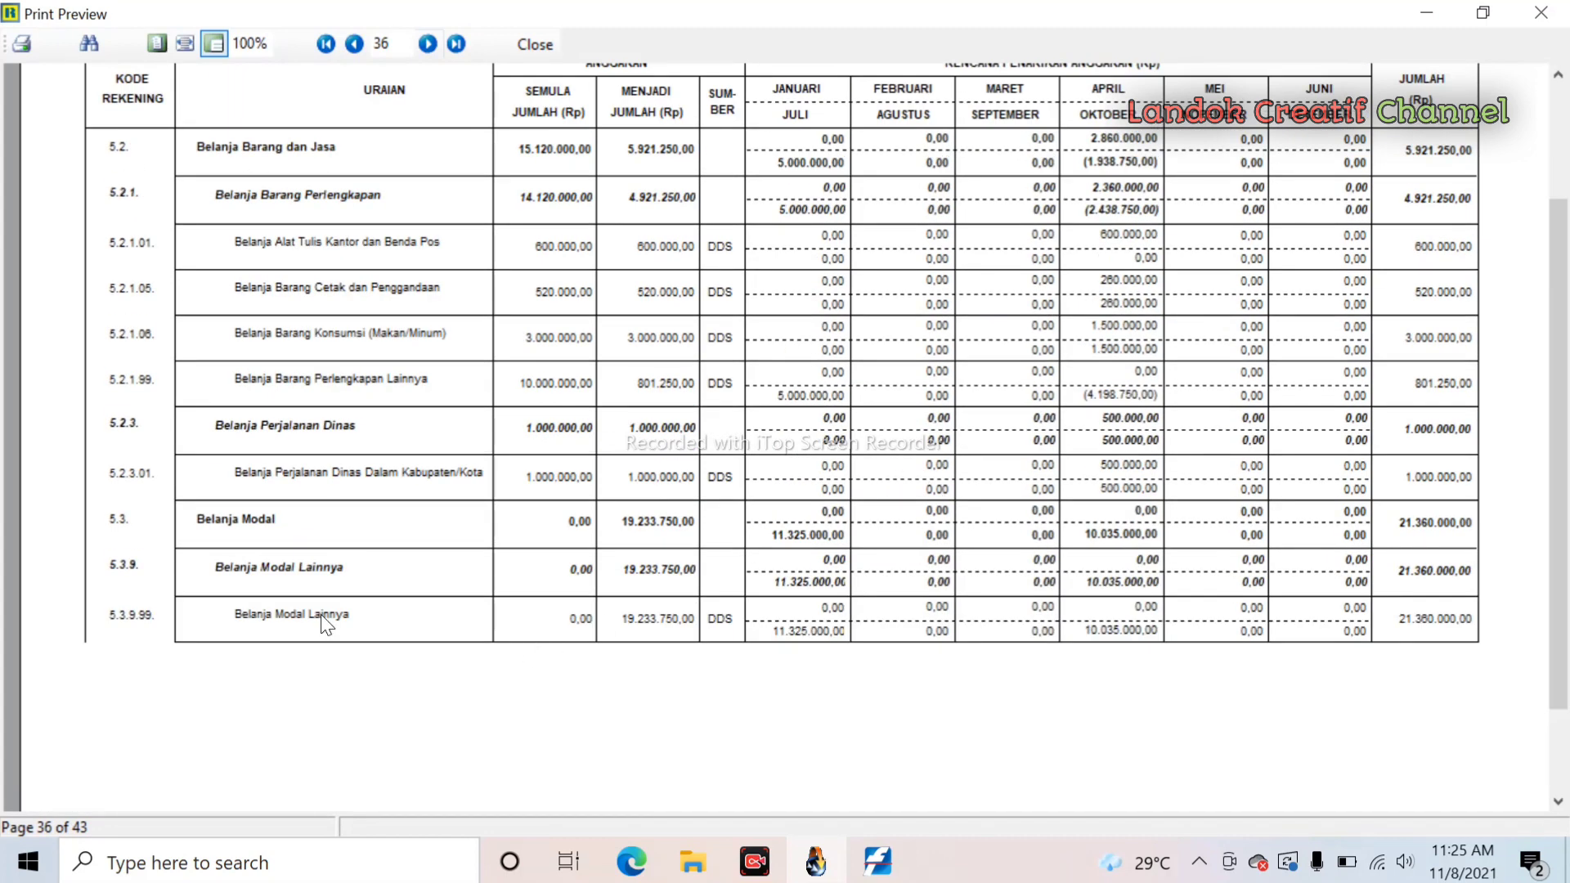
{"action": "scroll", "coordinate": [322, 615], "scroll_direction": "down", "scroll_amount": 1}
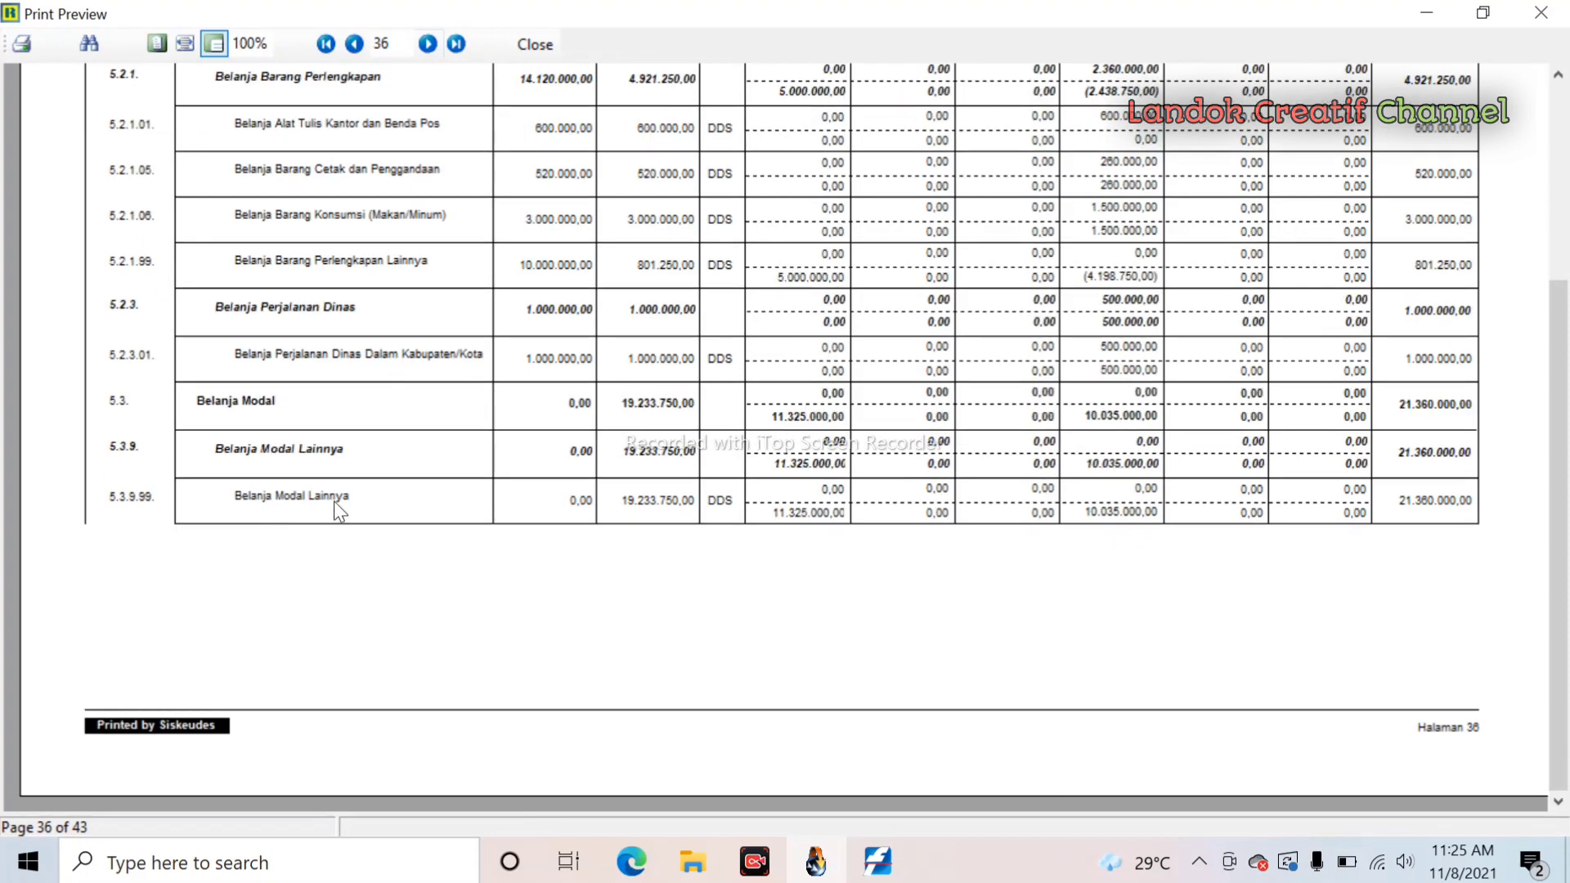
{"action": "scroll", "coordinate": [338, 512], "scroll_direction": "up", "scroll_amount": 1}
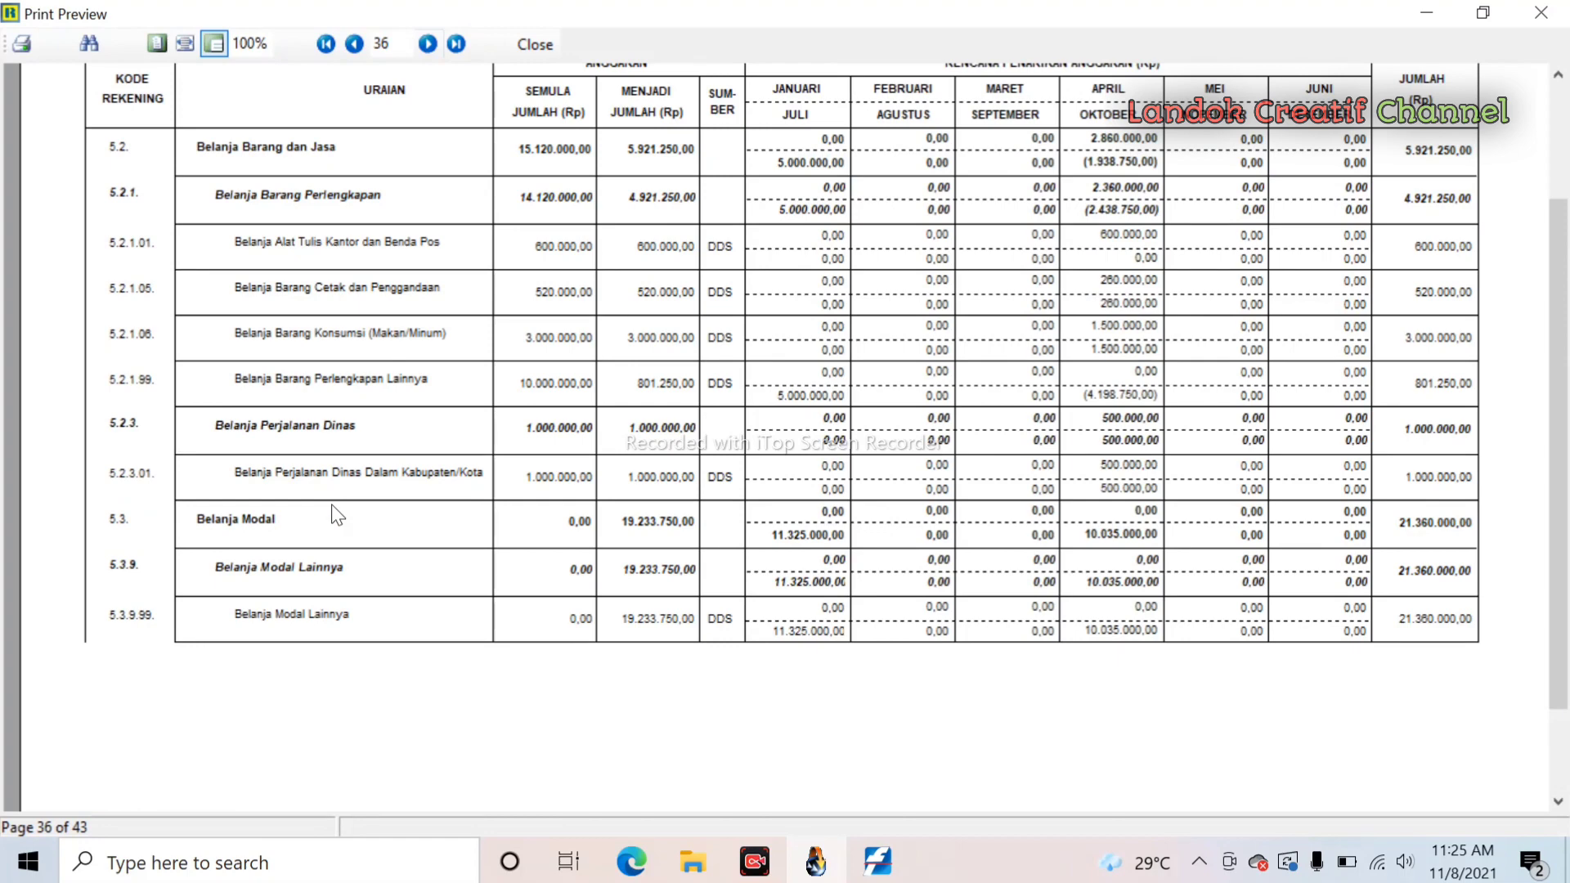
{"action": "scroll", "coordinate": [337, 515], "scroll_direction": "down", "scroll_amount": 1}
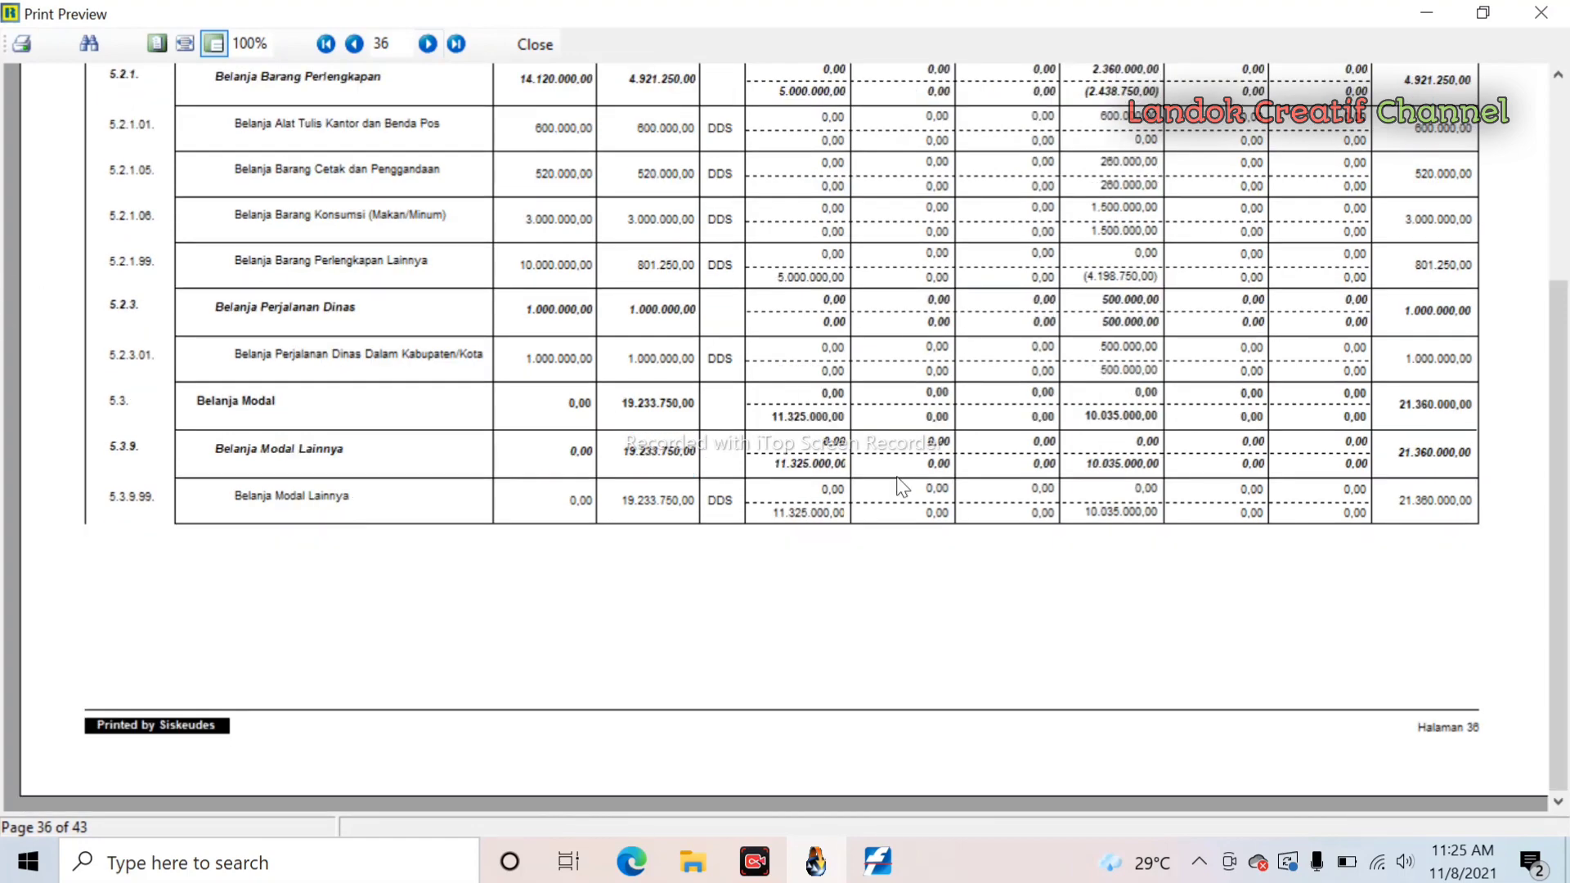
{"action": "scroll", "coordinate": [562, 511], "scroll_direction": "up", "scroll_amount": 1}
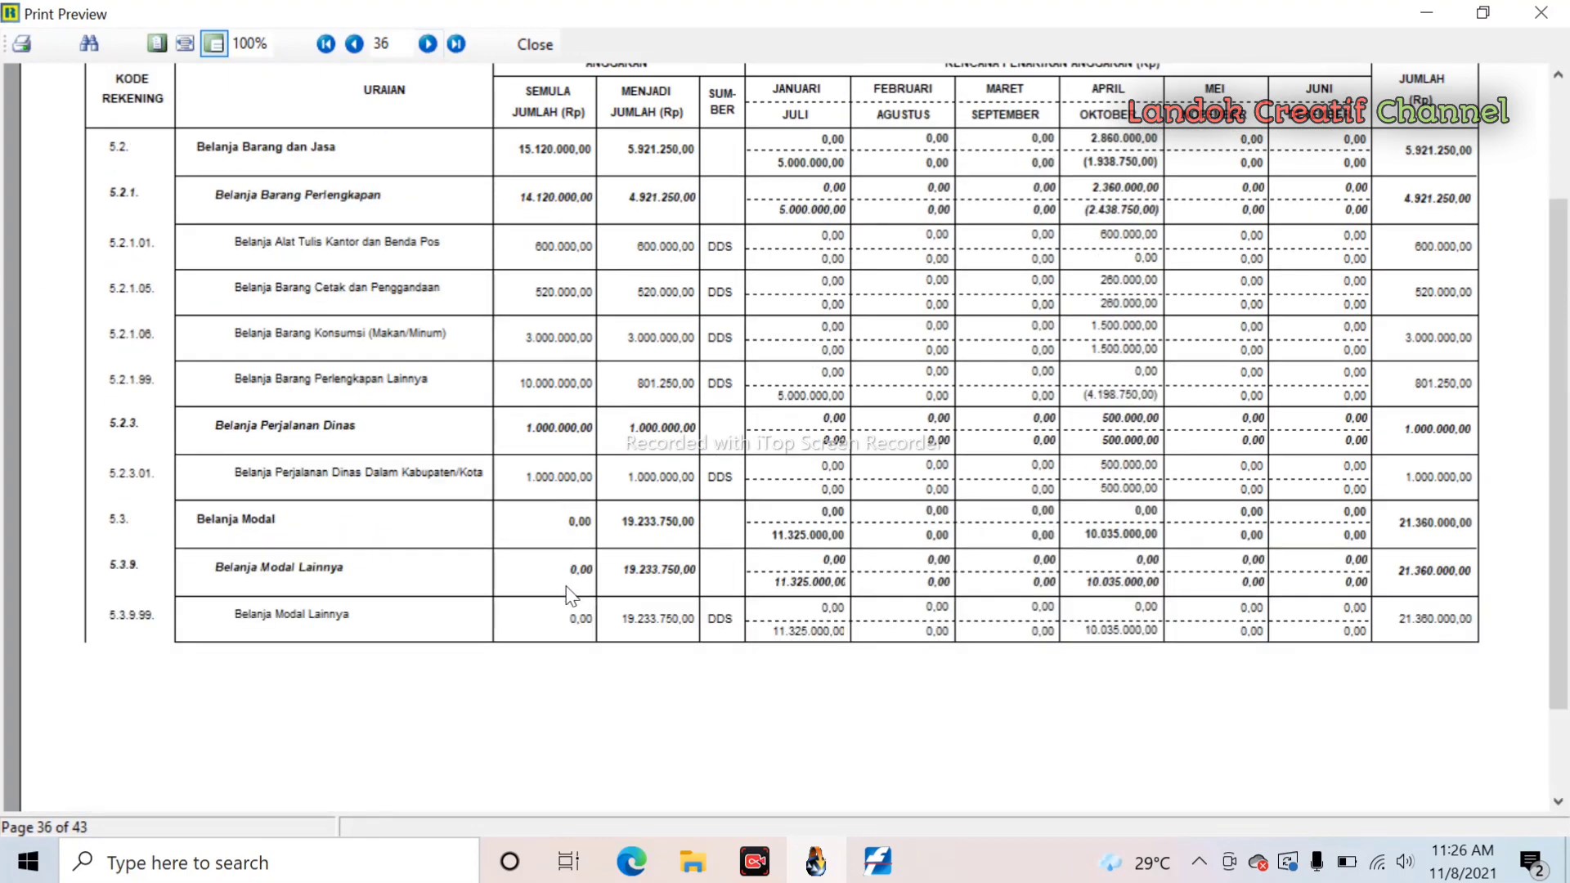
{"action": "scroll", "coordinate": [553, 342], "scroll_direction": "up", "scroll_amount": 1}
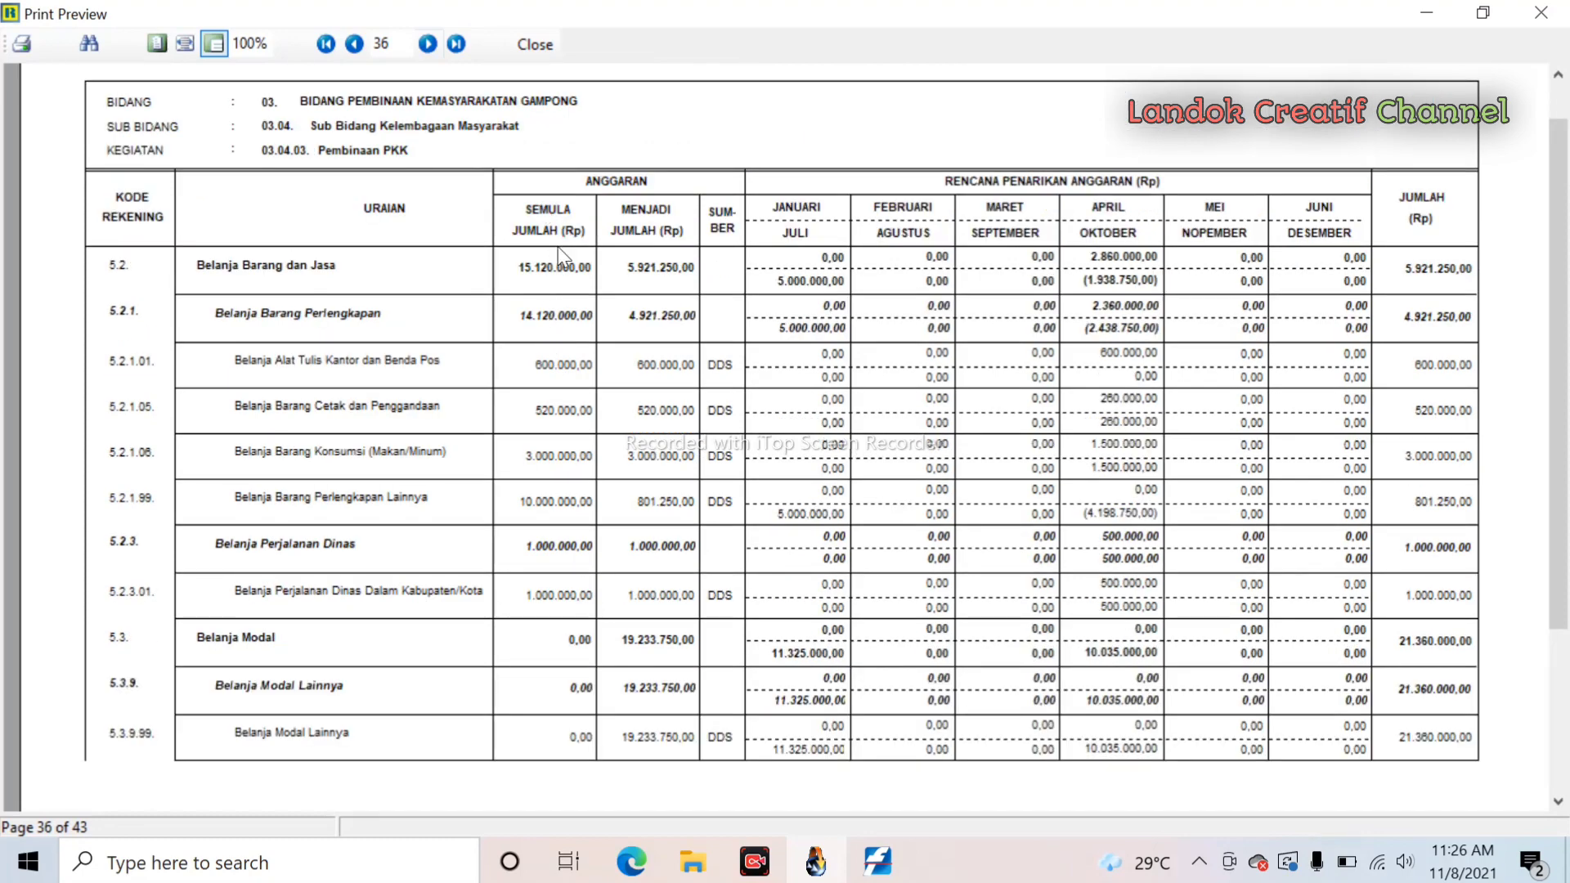
- Check page 36's July and October Belanja Modal split, then close the preview
{"action": "scroll", "coordinate": [553, 528], "scroll_direction": "down", "scroll_amount": 1}
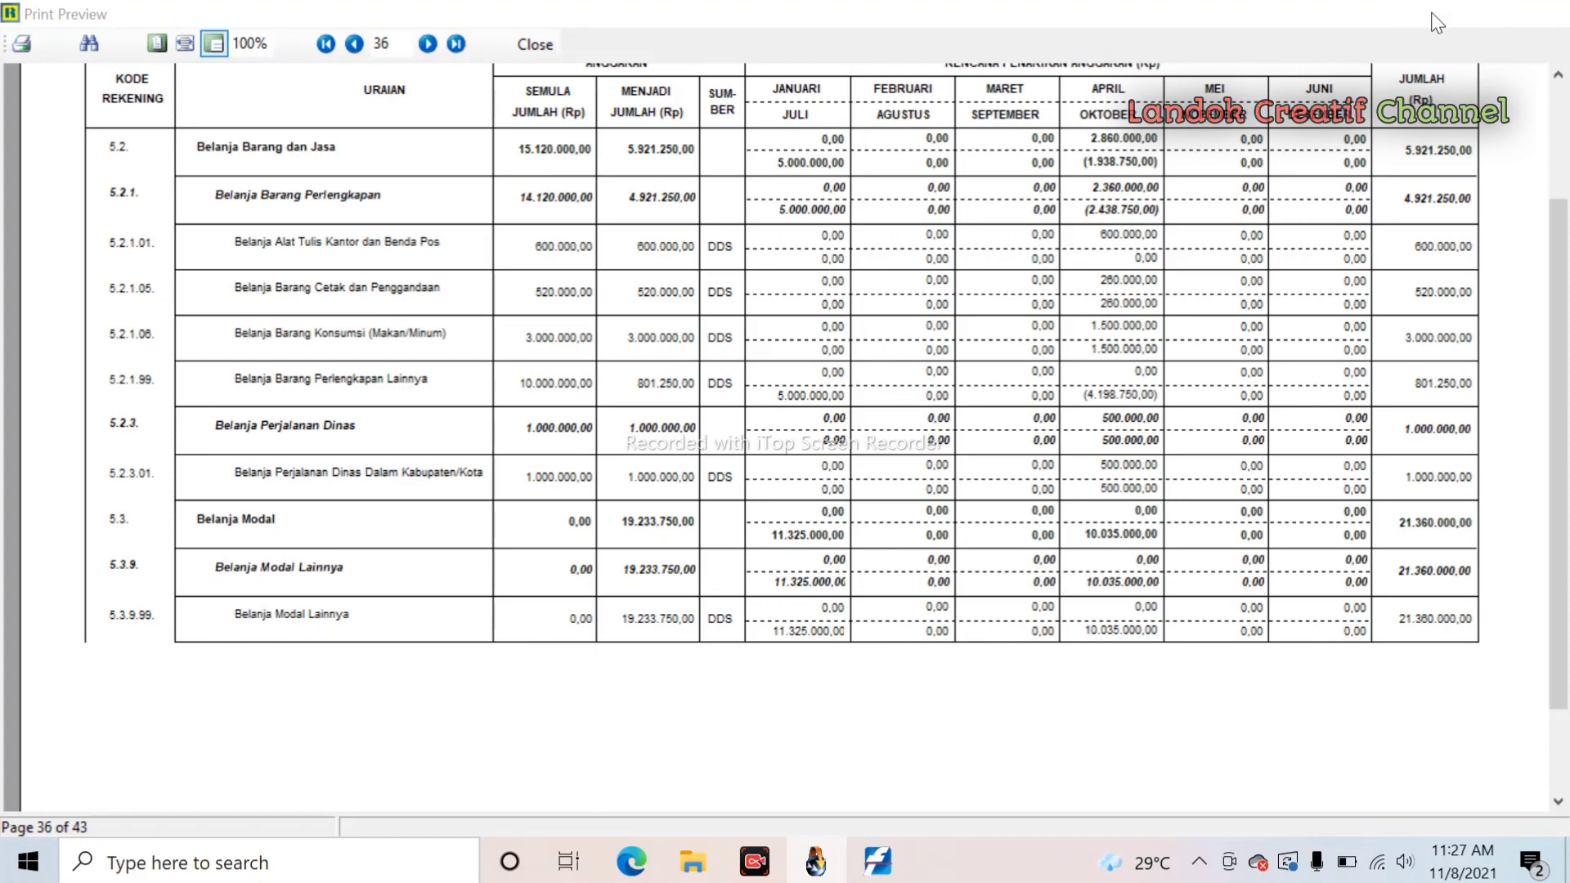
{"action": "left_click", "coordinate": [1428, 13]}
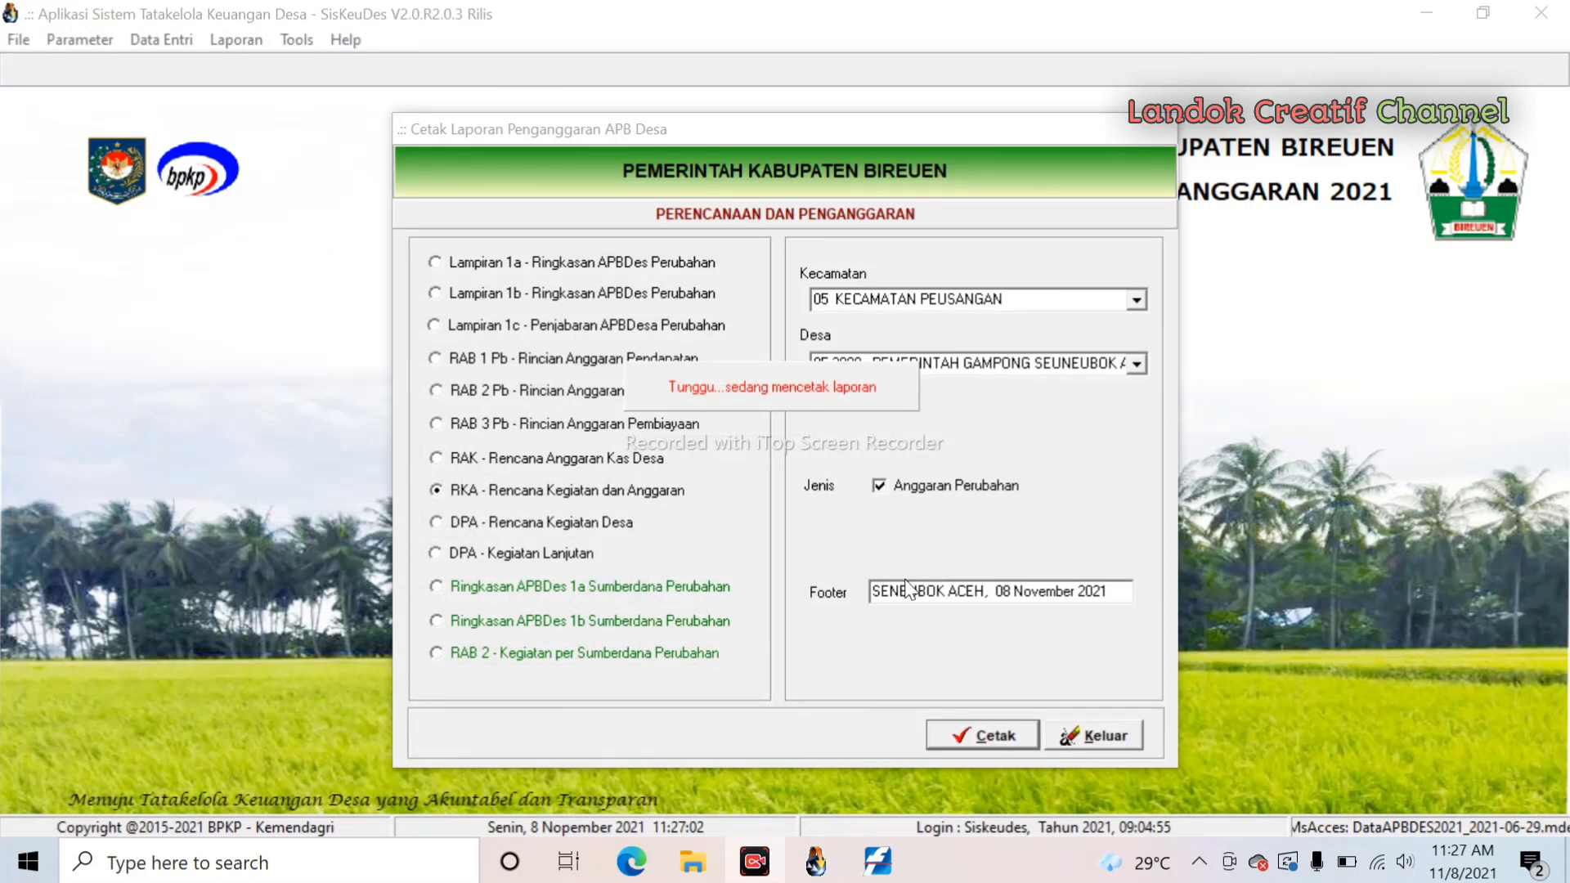